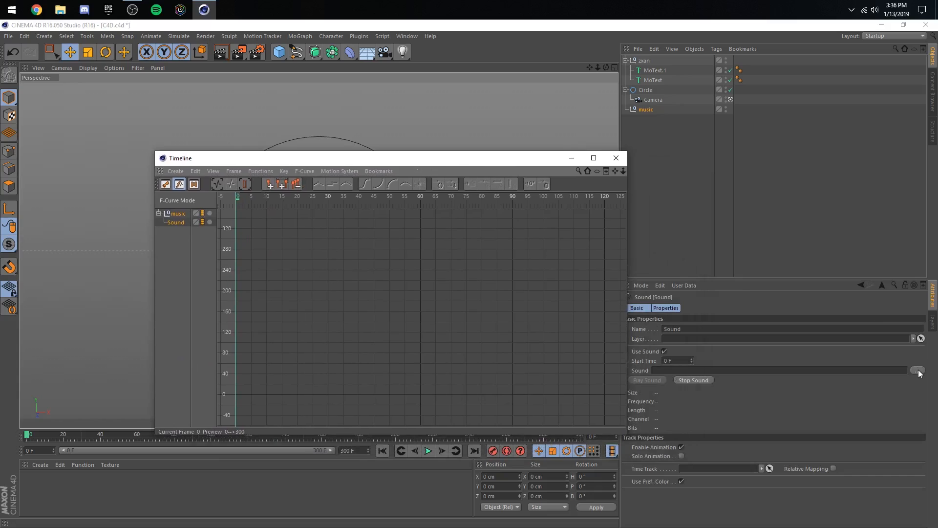
- Load geek'd.wav from the zxan folder into the music null's sound track and close the timeline
click(917, 370)
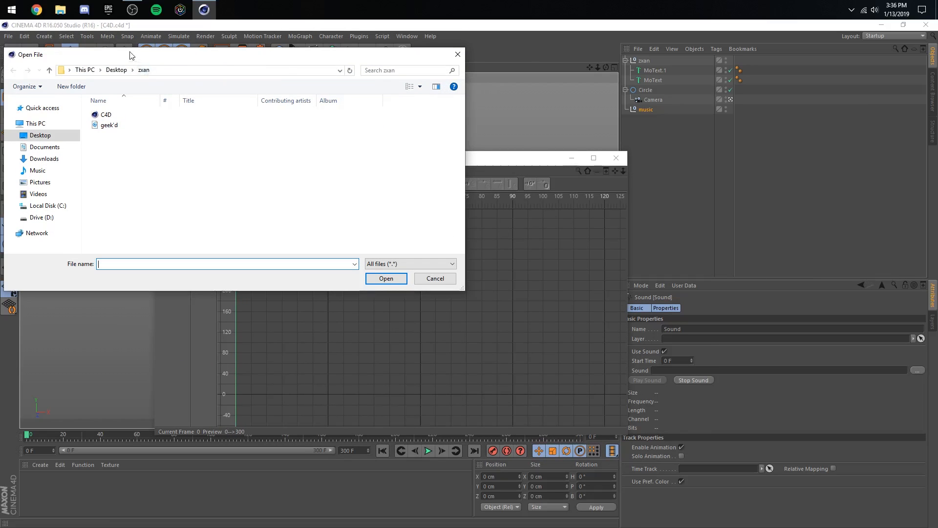
double_click(256, 136)
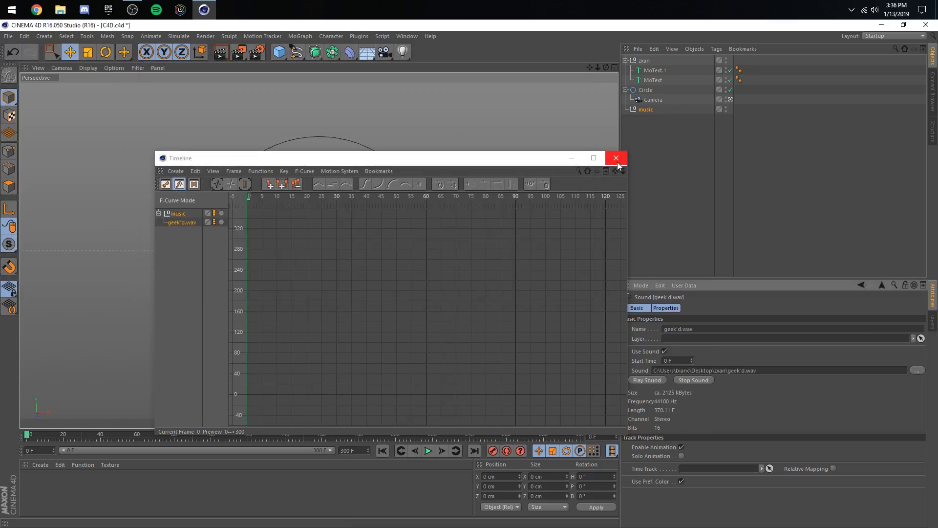
click(616, 158)
- Save the scene as C4D in the zxan folder, overwriting the existing file
click(9, 36)
click(47, 125)
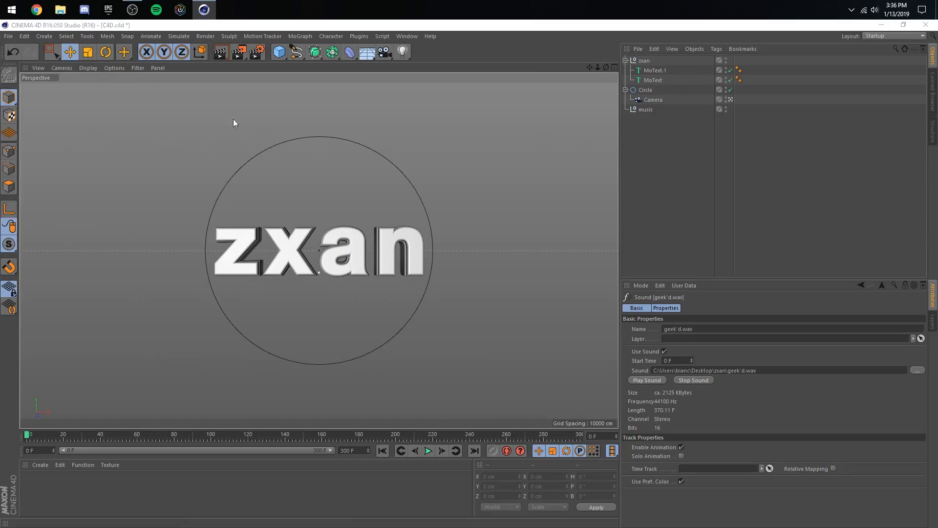
double_click(247, 136)
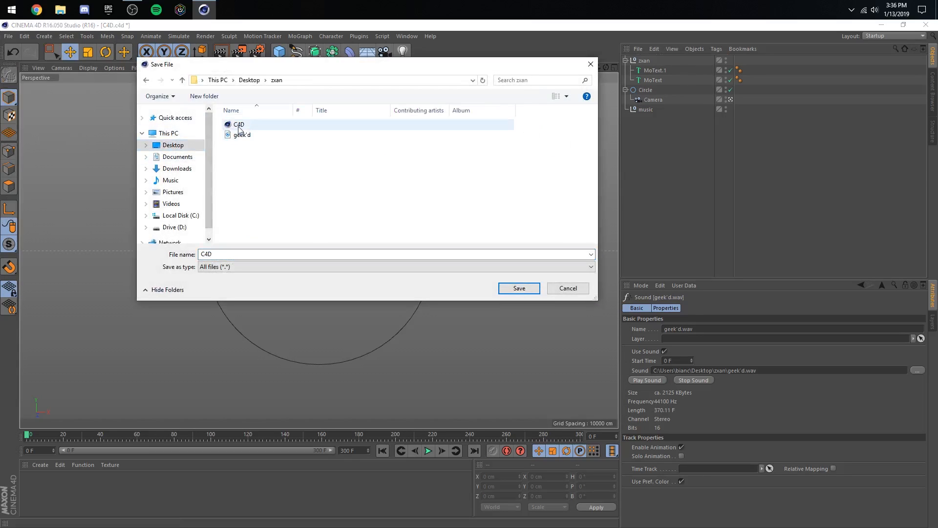
click(520, 288)
click(492, 278)
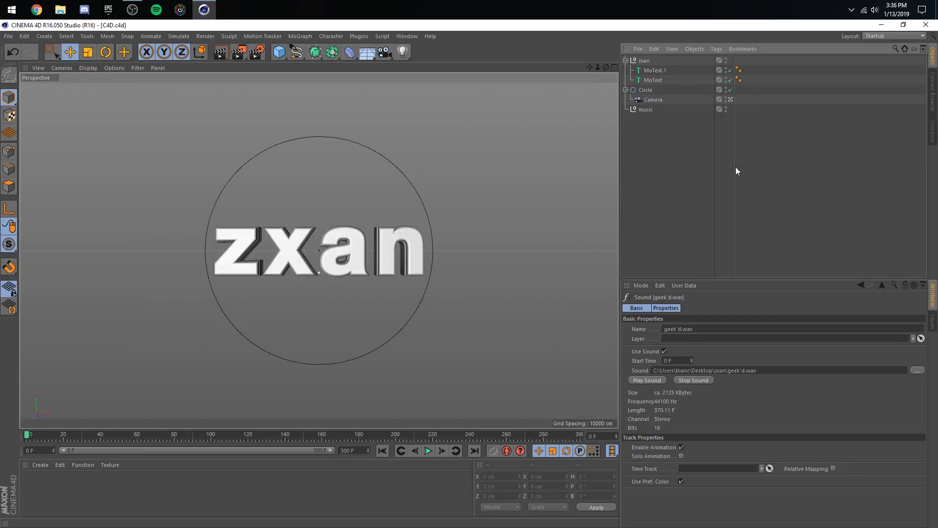
- Examine the Circle and its child Camera, including the camera's focal length and sensor size settings
click(644, 99)
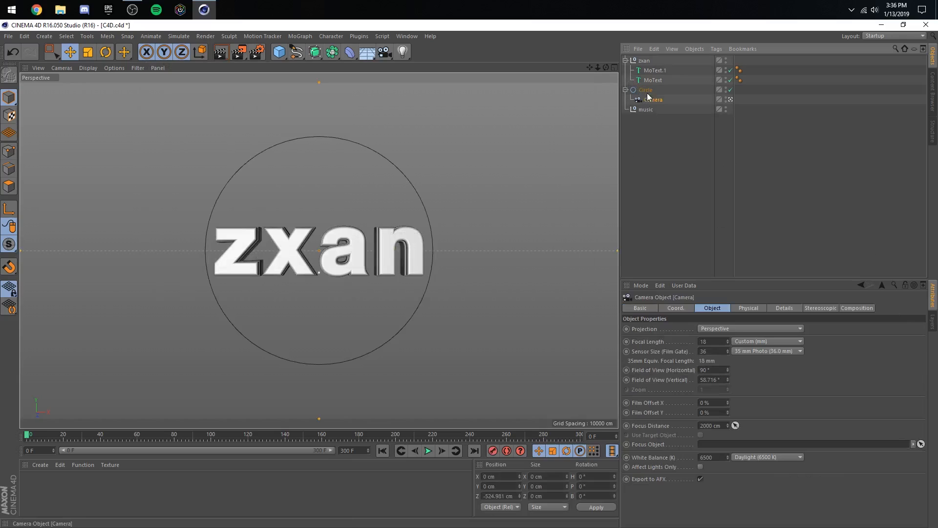
click(640, 80)
click(642, 99)
click(638, 90)
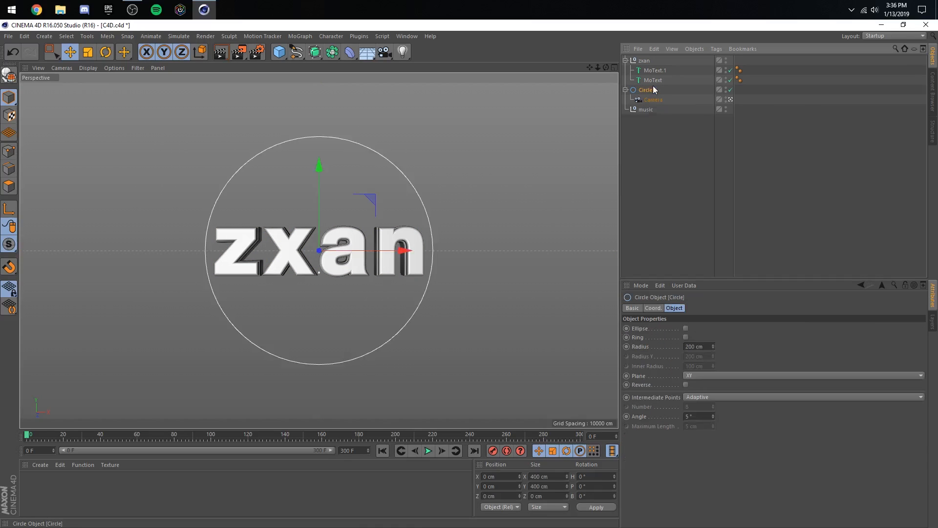
click(650, 97)
ctrl+click(672, 90)
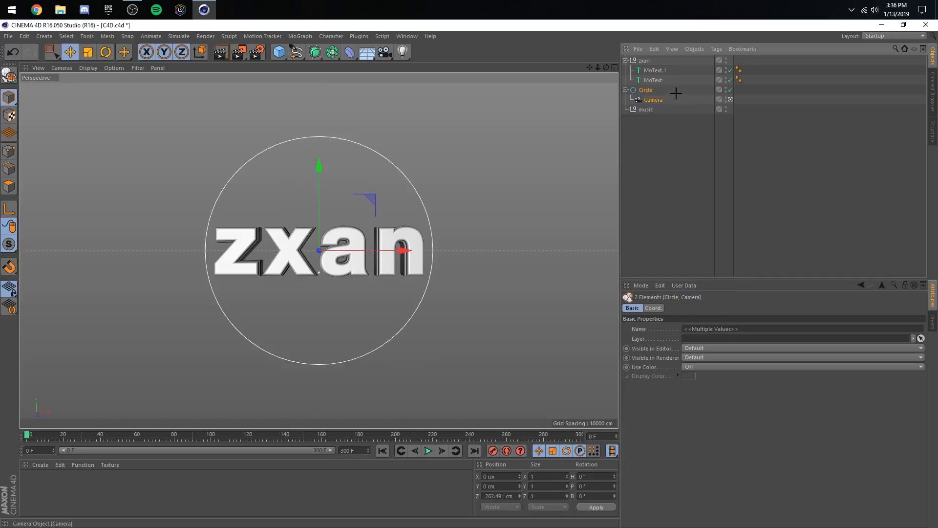
click(676, 92)
click(654, 100)
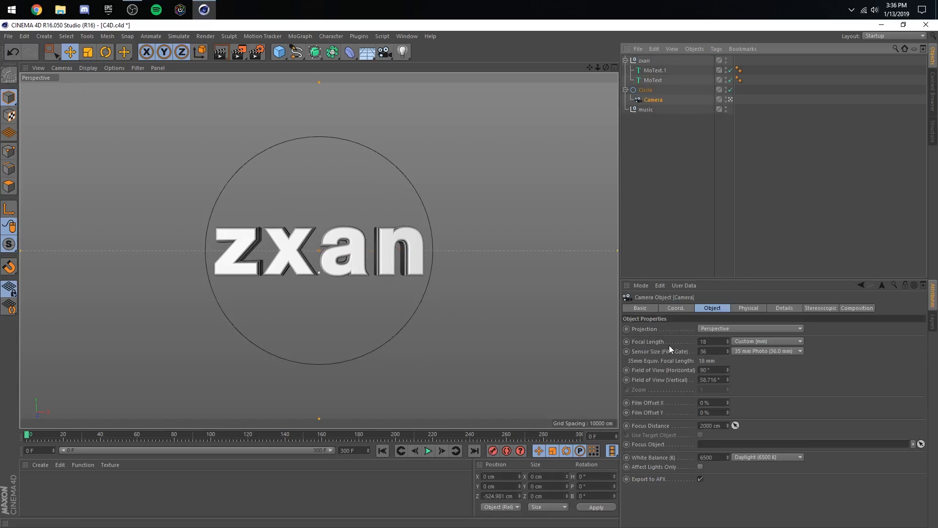
click(708, 348)
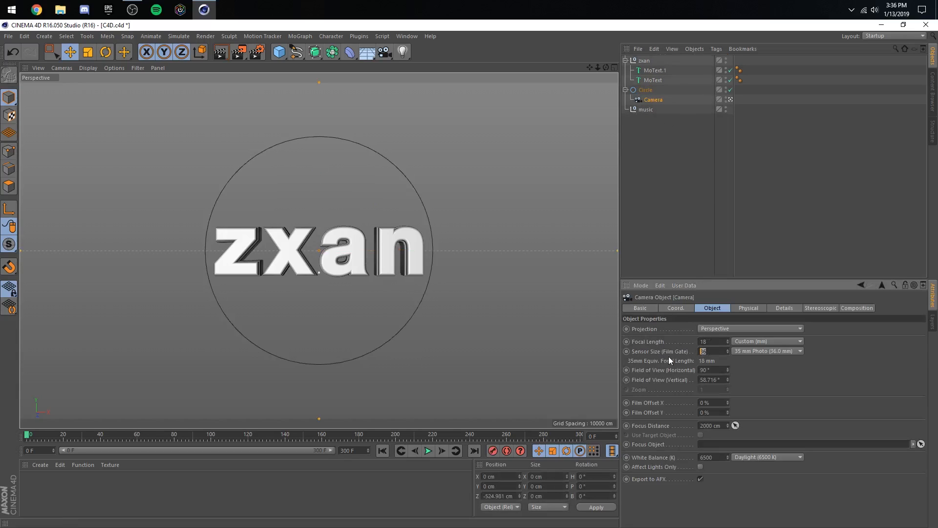
click(813, 390)
- Examine the depth, height and fillet cap settings of the two MoText objects
click(661, 71)
shift+click(653, 81)
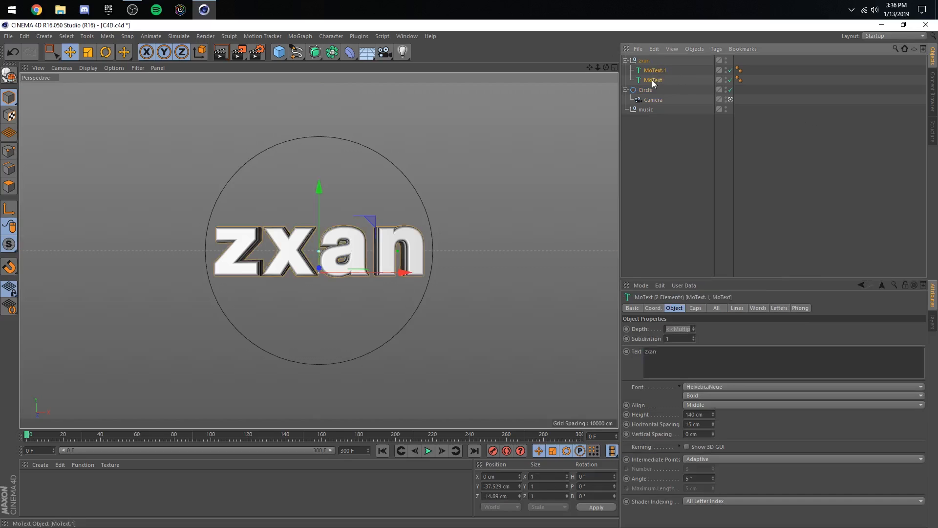
click(688, 78)
drag(675, 72, 651, 75)
click(645, 61)
click(684, 74)
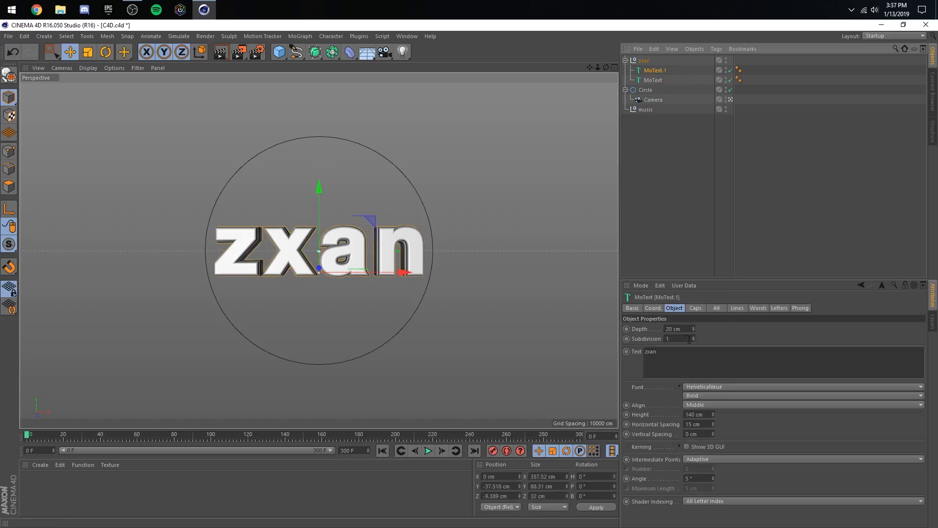
click(694, 414)
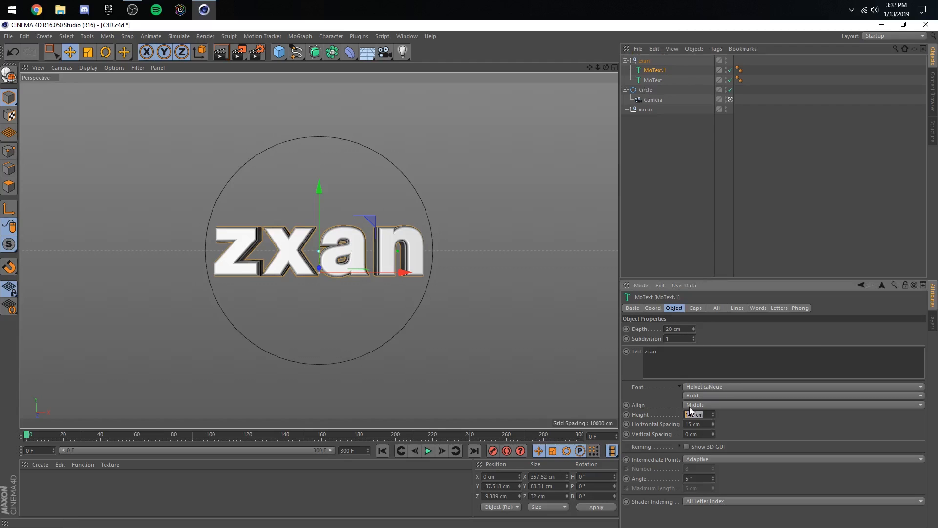
click(650, 80)
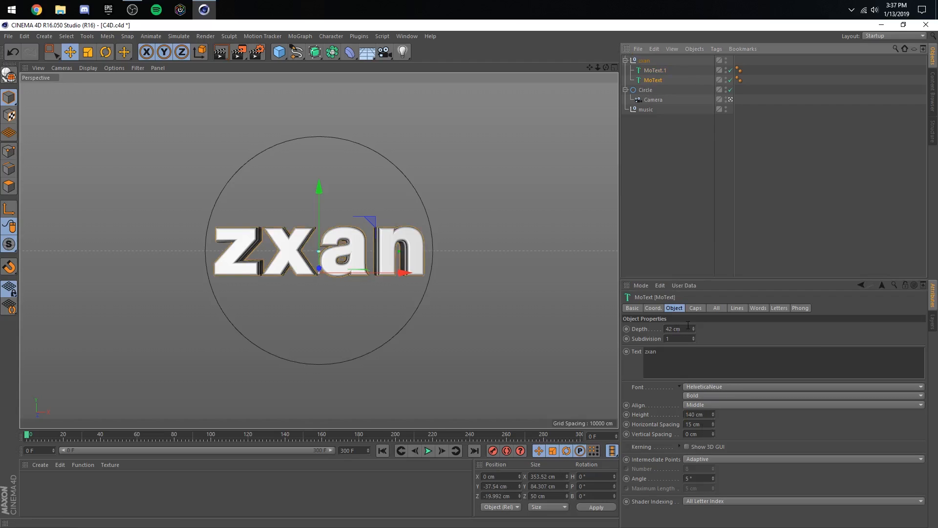
click(696, 308)
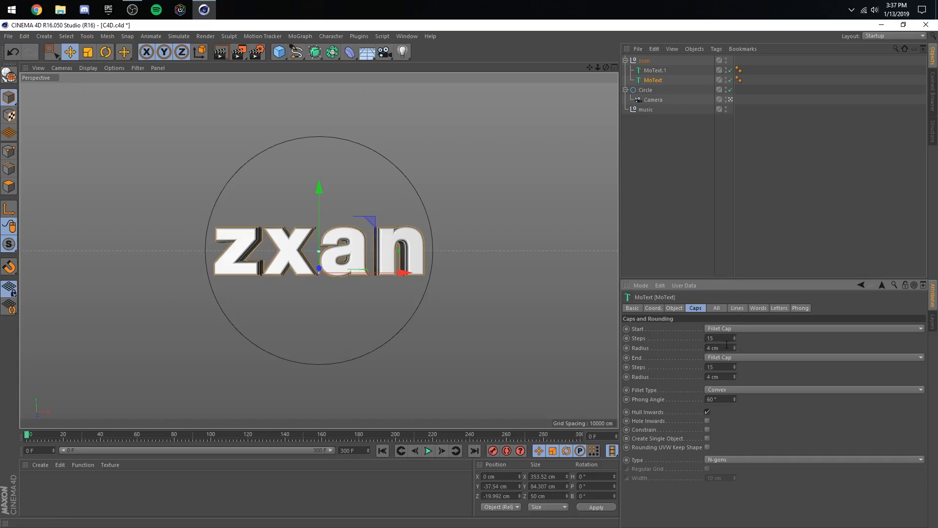
click(665, 71)
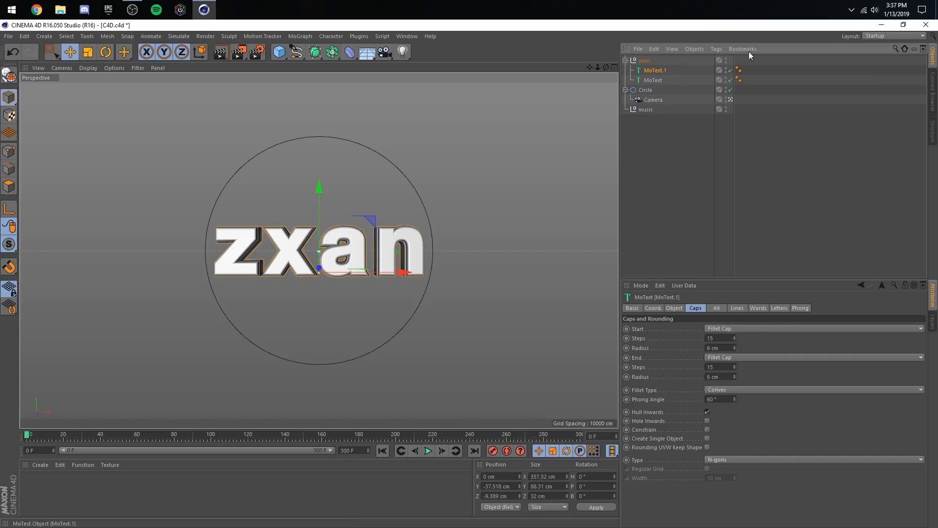
- Make both MoText objects inside the zxan null editable
click(703, 61)
drag(657, 81, 675, 72)
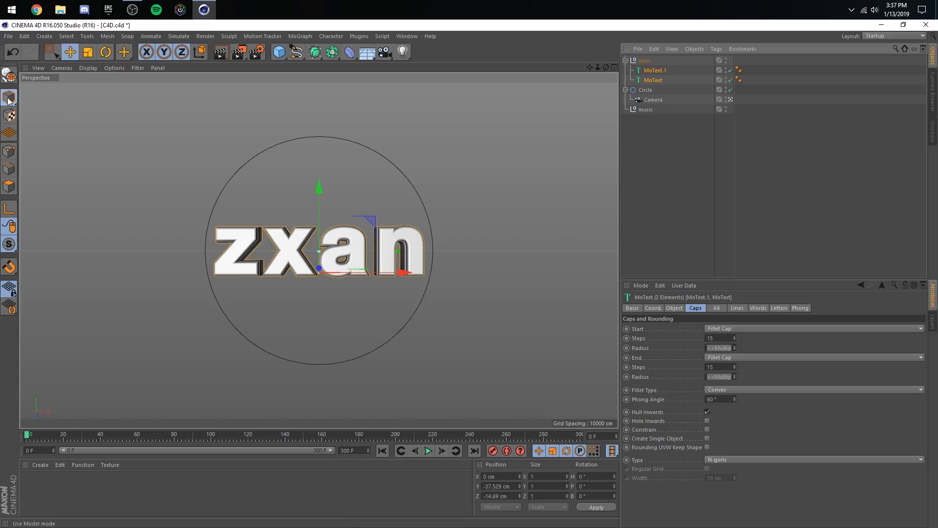
click(9, 74)
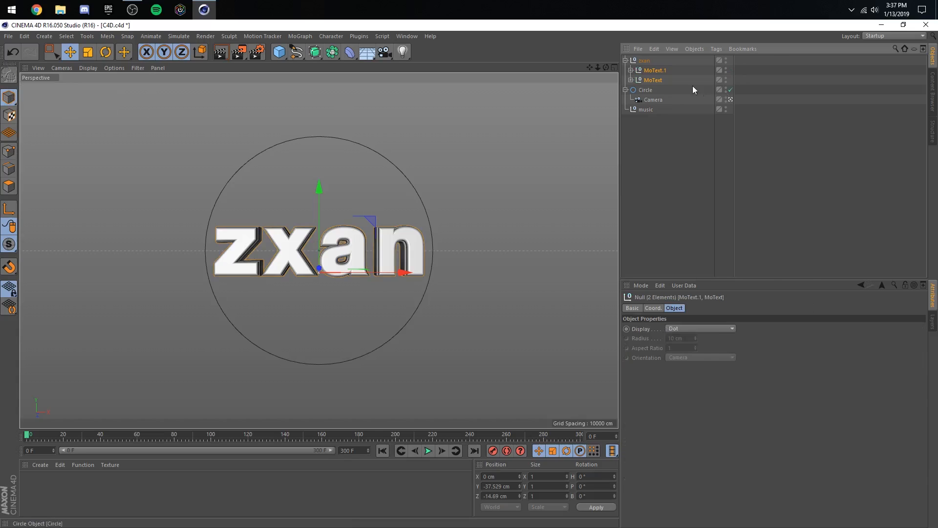
- Expand both converted text hierarchies down to their letters and group the two z extrusions under one null
click(630, 70)
click(631, 89)
click(636, 99)
click(636, 80)
click(642, 90)
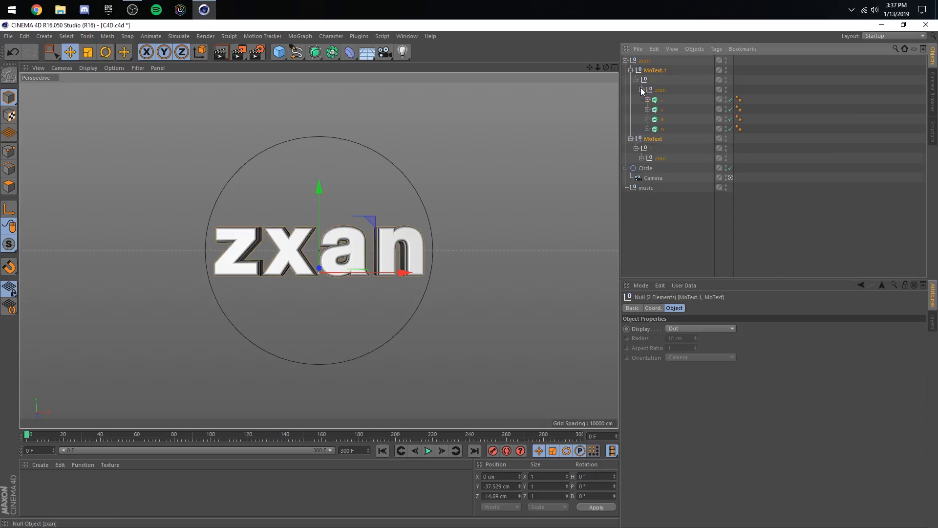
click(642, 166)
click(641, 159)
click(687, 163)
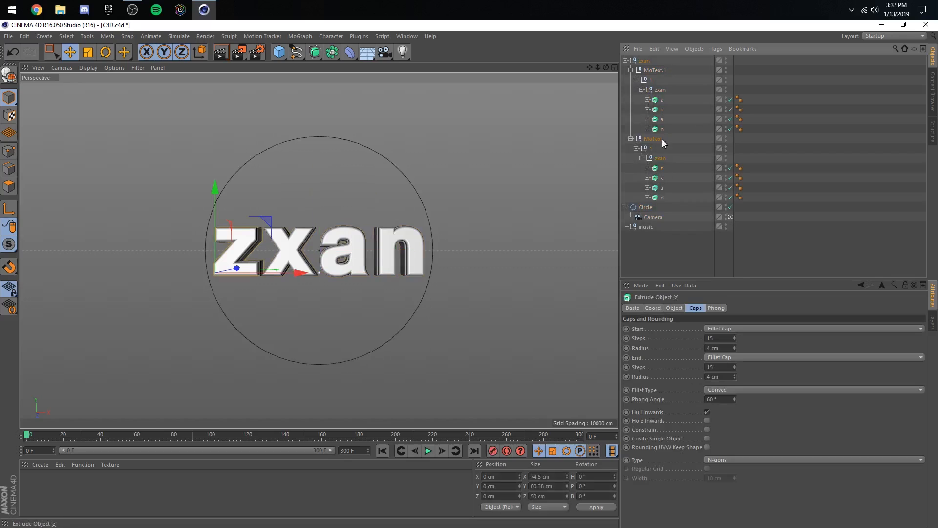
click(665, 101)
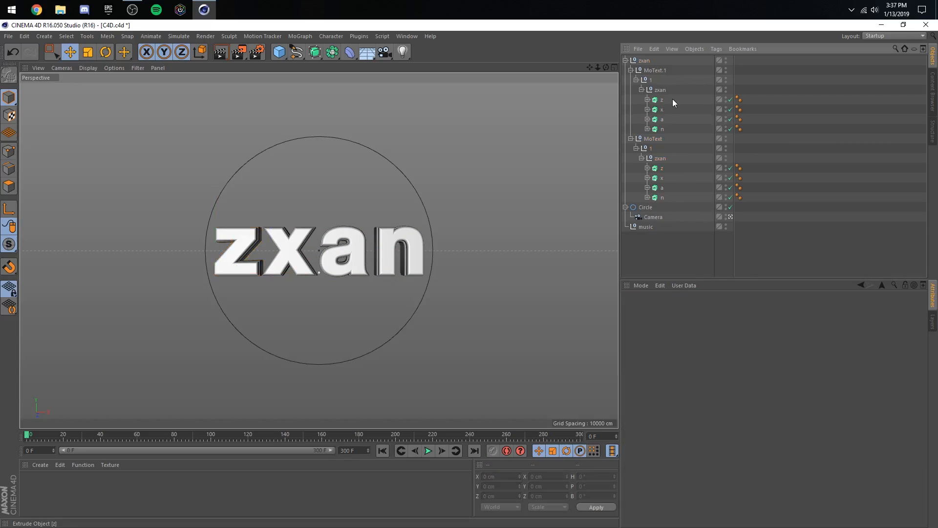
ctrl+click(660, 168)
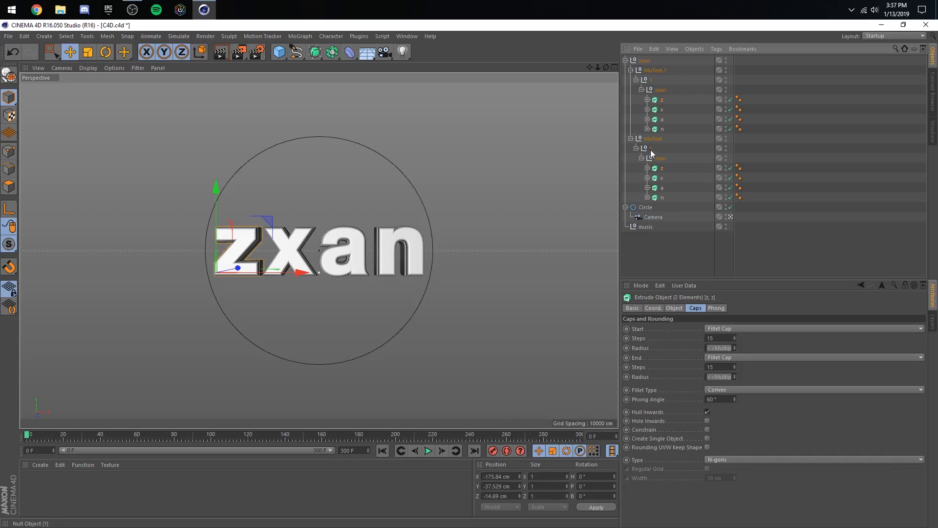
key(alt+g)
- Group the two x extrusions from both text hierarchies under one null
ctrl+click(663, 112)
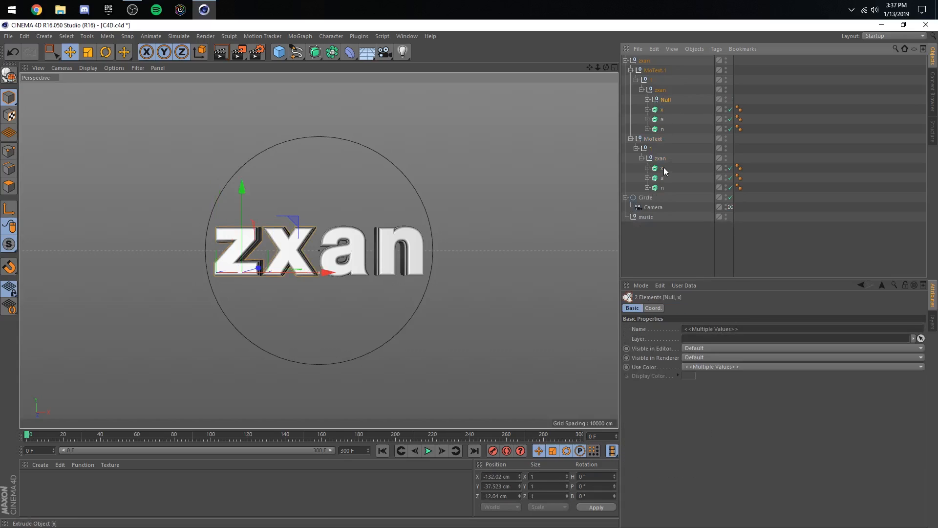
ctrl+click(663, 168)
click(674, 111)
click(662, 110)
ctrl+click(662, 168)
key(alt+g)
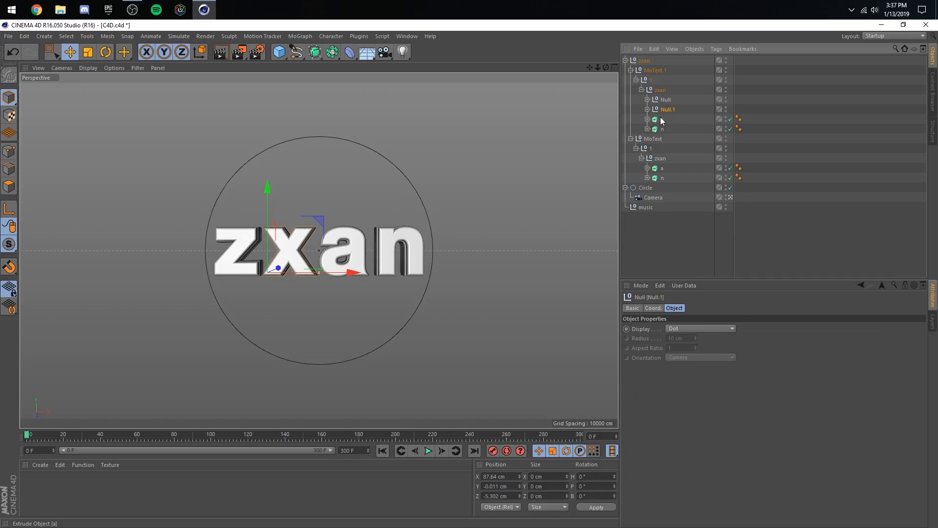
- Group the two a extrusions under one null and the two n extrusions under another
click(662, 119)
ctrl+click(661, 168)
key(alt+g)
click(660, 129)
ctrl+click(666, 168)
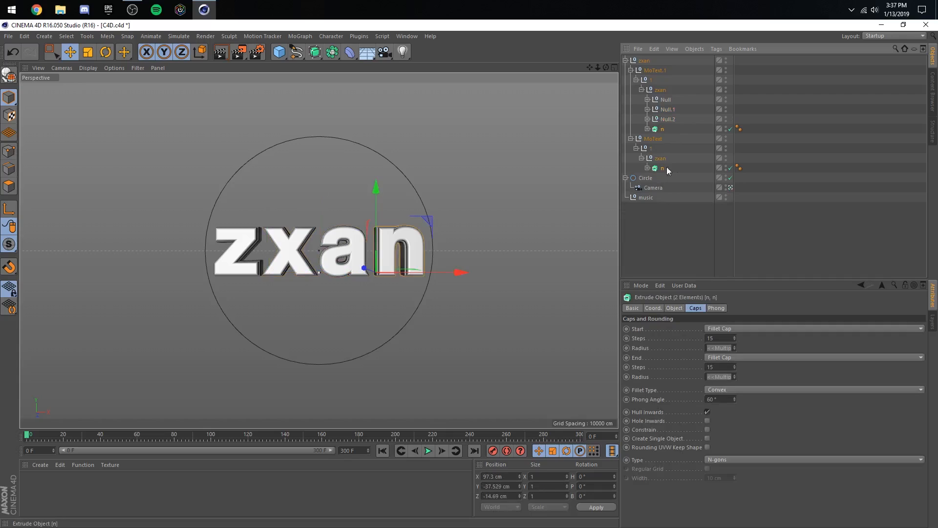
key(alt+g)
click(514, 80)
- Add a MoGraph Fracture object and make the four letter nulls its children
click(300, 36)
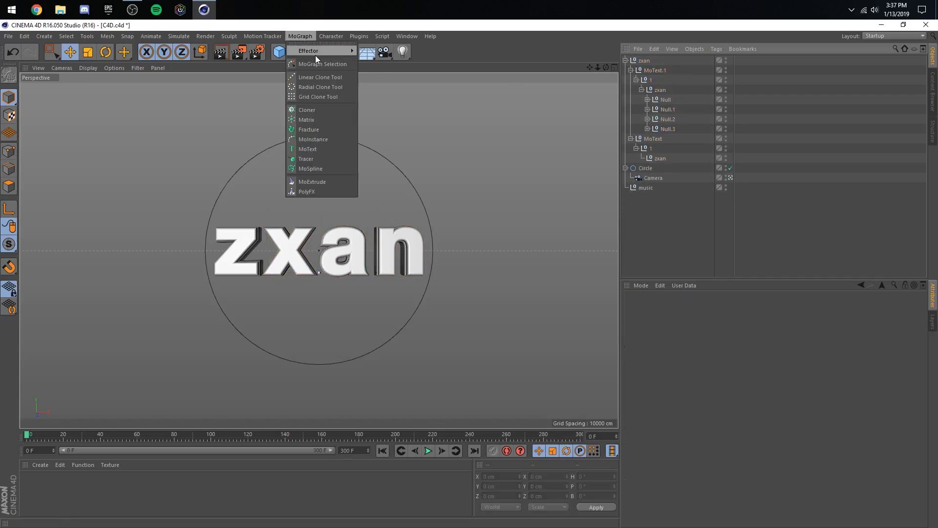
click(323, 129)
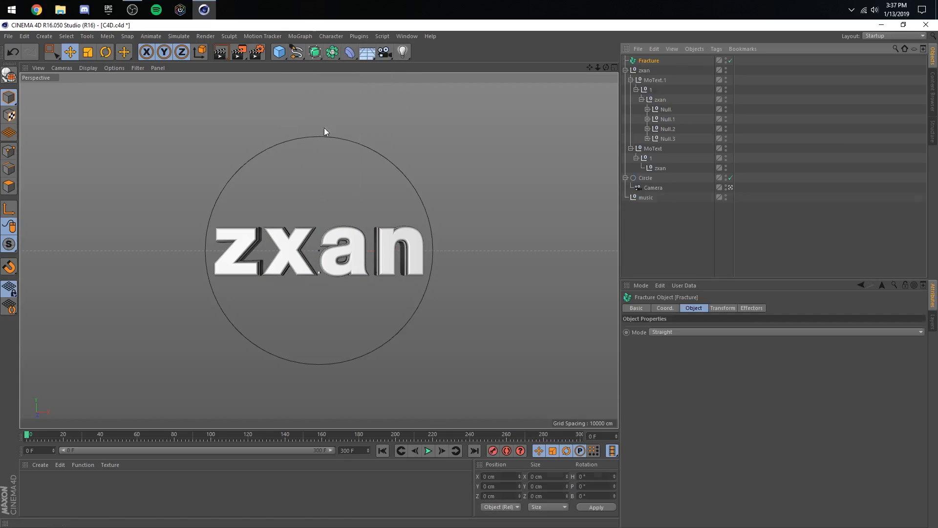
click(665, 109)
shift+click(664, 139)
drag(665, 138, 649, 61)
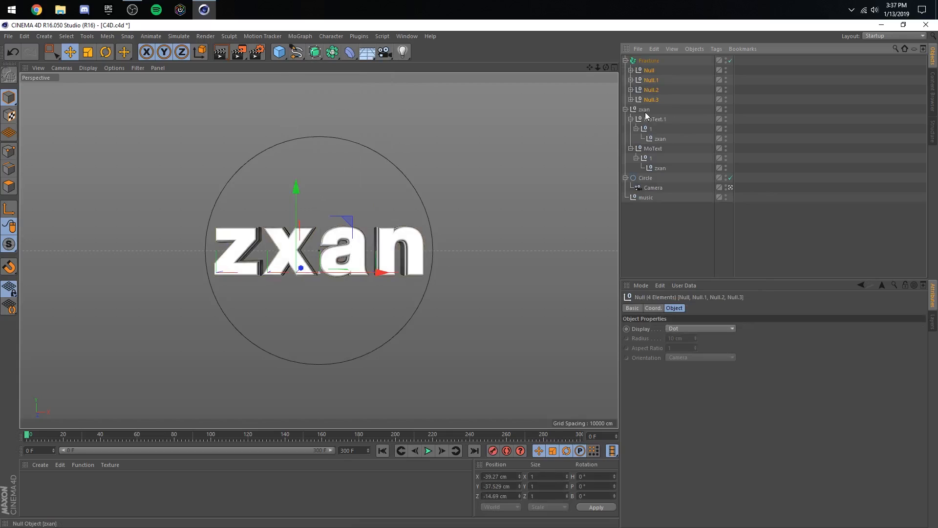
- Delete the leftover zxan null with its empty text hierarchies and save the scene
click(645, 110)
key(Delete)
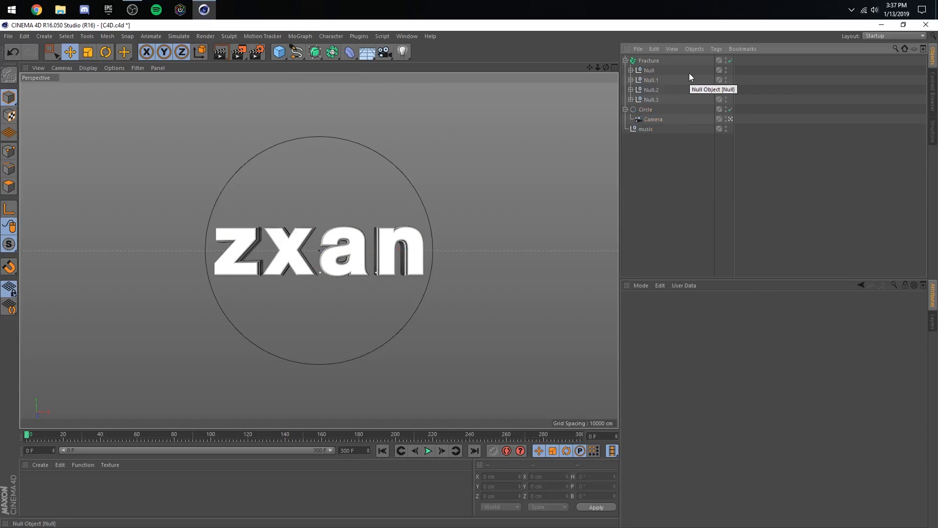
key(ctrl+s)
- Rename the four nulls inside the Fracture object as z, x, a and n, in order
double_click(649, 70)
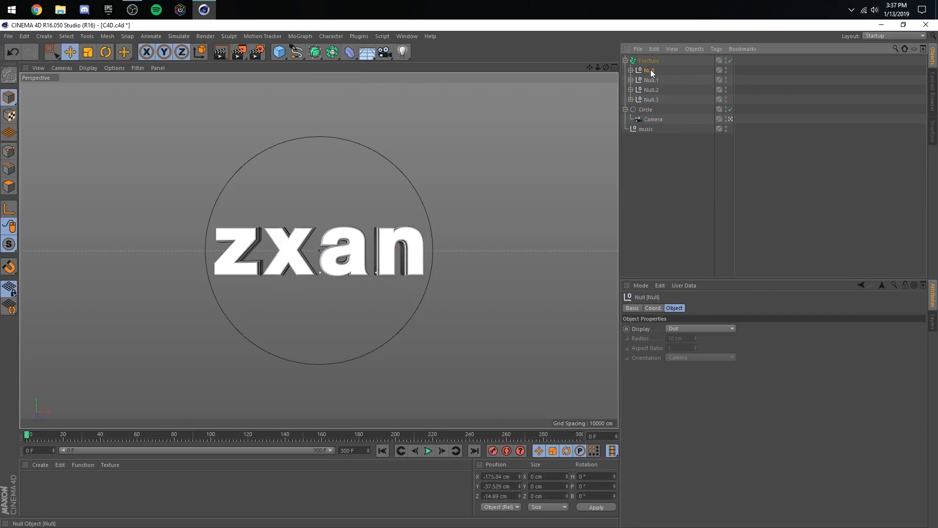
text(z)
key(Return)
double_click(651, 81)
text(x)
key(Return)
double_click(651, 90)
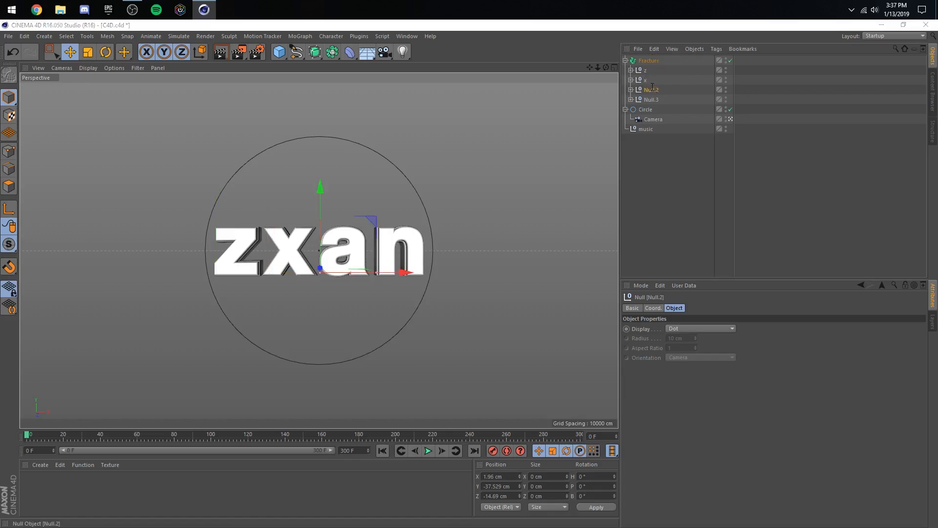
text(a)
key(Return)
double_click(651, 99)
text(n)
key(Return)
- Rename the Fracture object as zxan
click(648, 60)
double_click(648, 61)
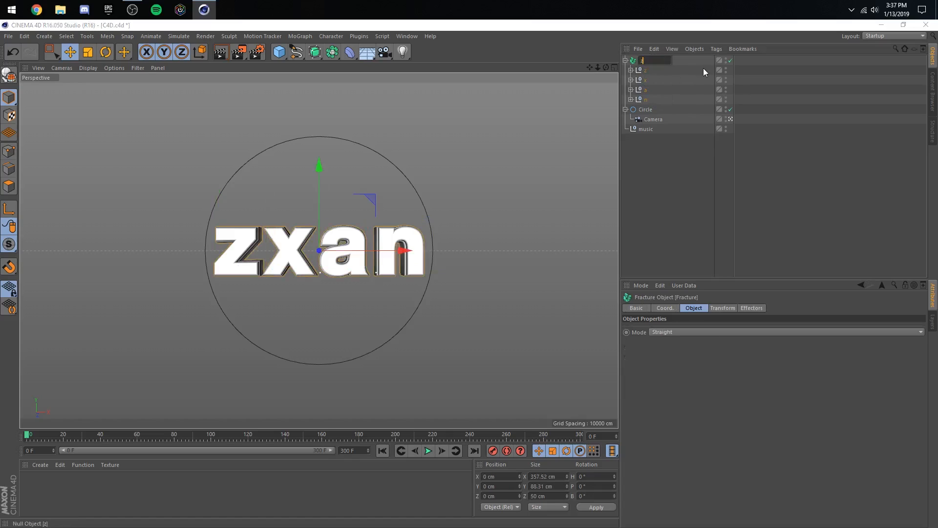
text(zxan)
key(Return)
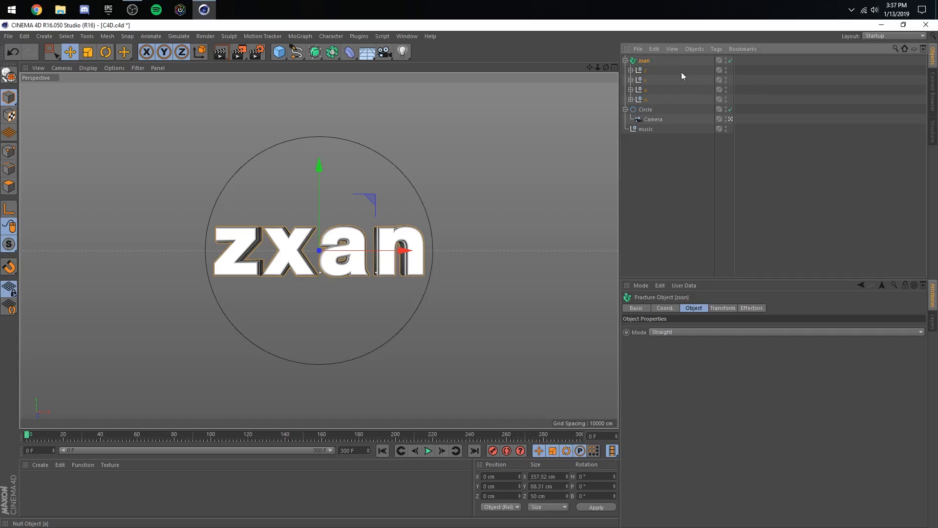
- Open the Axis Center tool for the z null inside the Fracture object
click(645, 71)
click(105, 37)
mouse_move(136, 126)
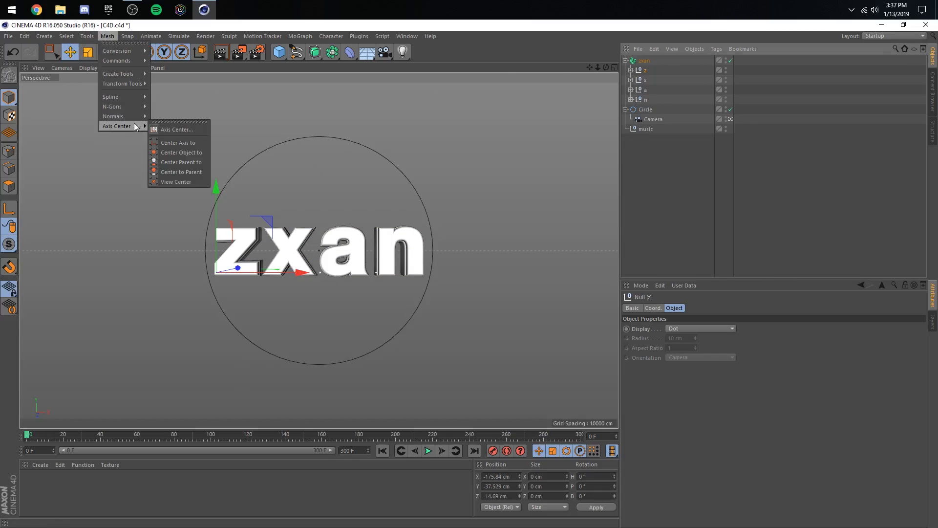
click(176, 130)
drag(733, 57, 768, 47)
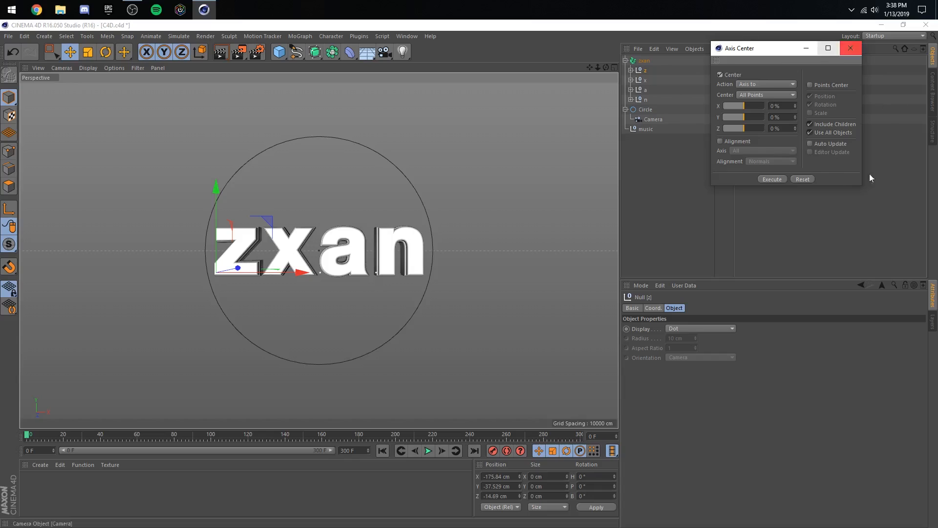
- Try rotating the z null about its current axis and undo the test rotations
click(106, 52)
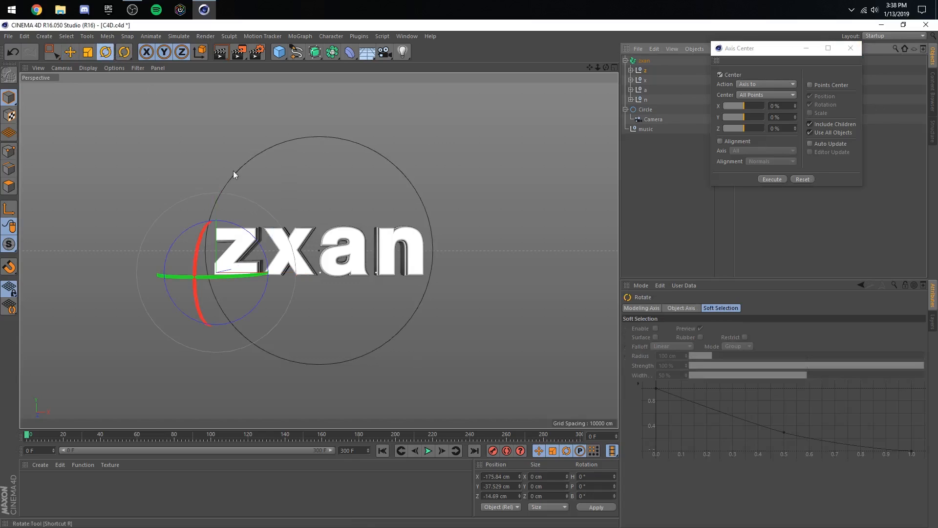
drag(233, 171, 238, 254)
key(ctrl+z)
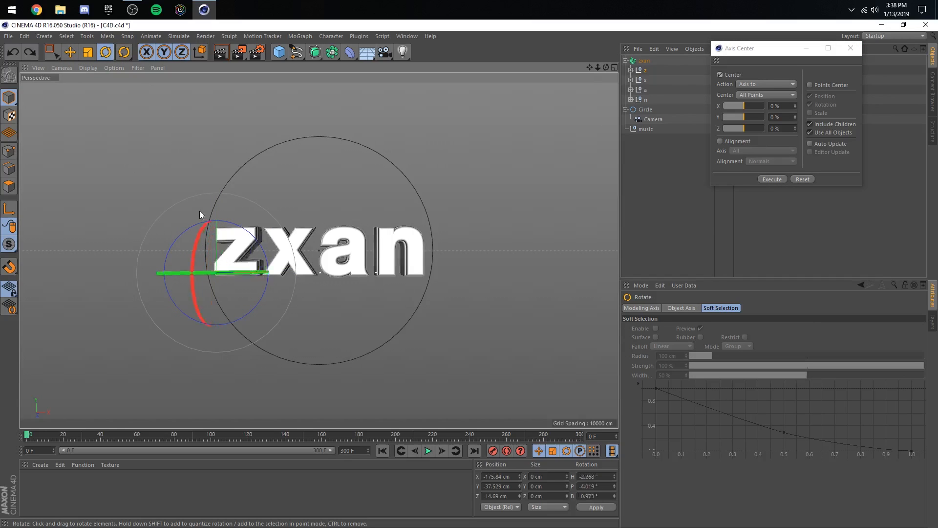
drag(200, 210, 231, 293)
key(ctrl+z)
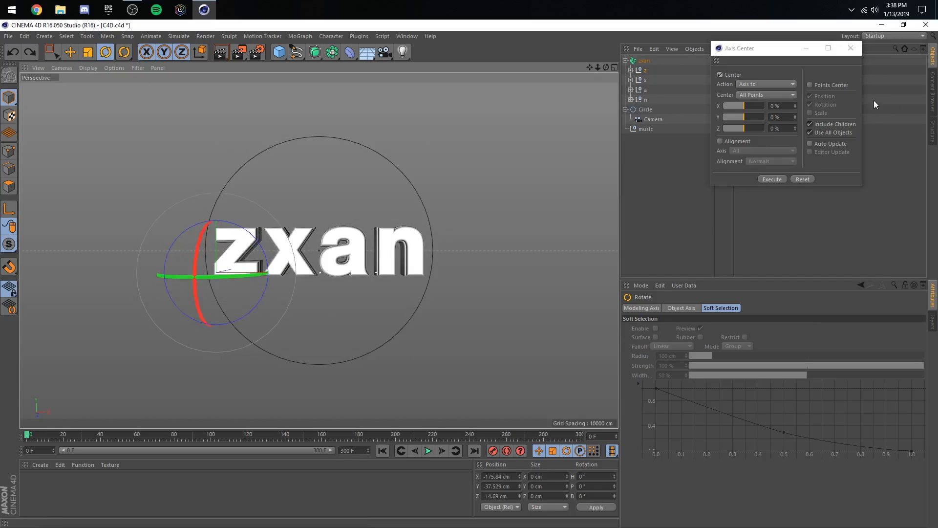
- Center the axes of the z, x, a and n nulls one by one with Axis Center, using all points and including children
click(771, 180)
click(641, 79)
click(763, 178)
click(643, 90)
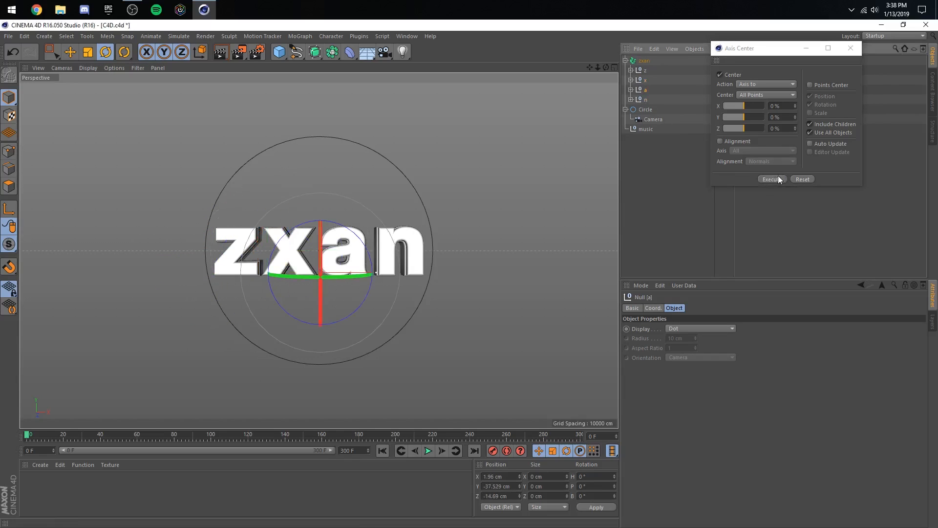
click(777, 178)
click(644, 100)
click(764, 178)
- Test-rotate the n null and undo it, close Axis Center and save the scene
drag(411, 230, 684, 113)
key(ctrl+z)
click(850, 48)
click(932, 131)
key(ctrl+s)
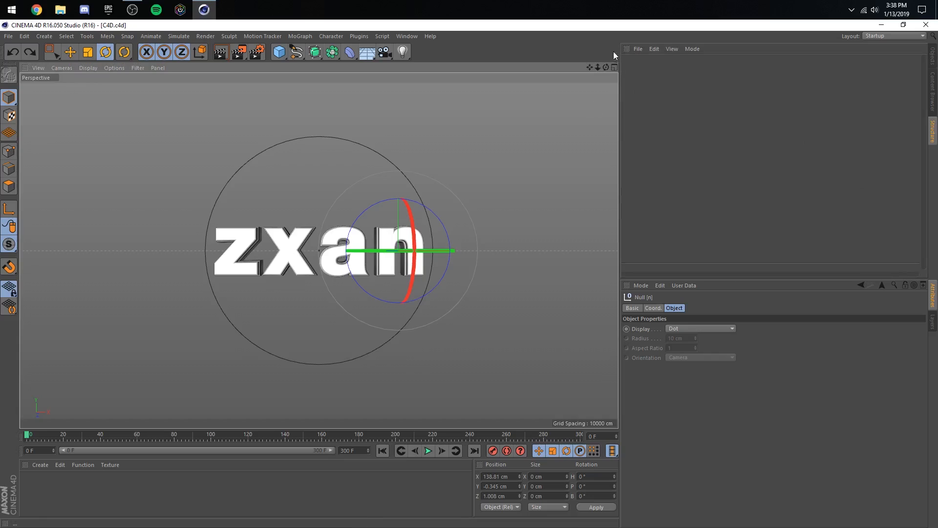
click(933, 61)
- Set the zxan Fracture object's pitch rotation to 387° and record a keyframe at frame 0
click(642, 61)
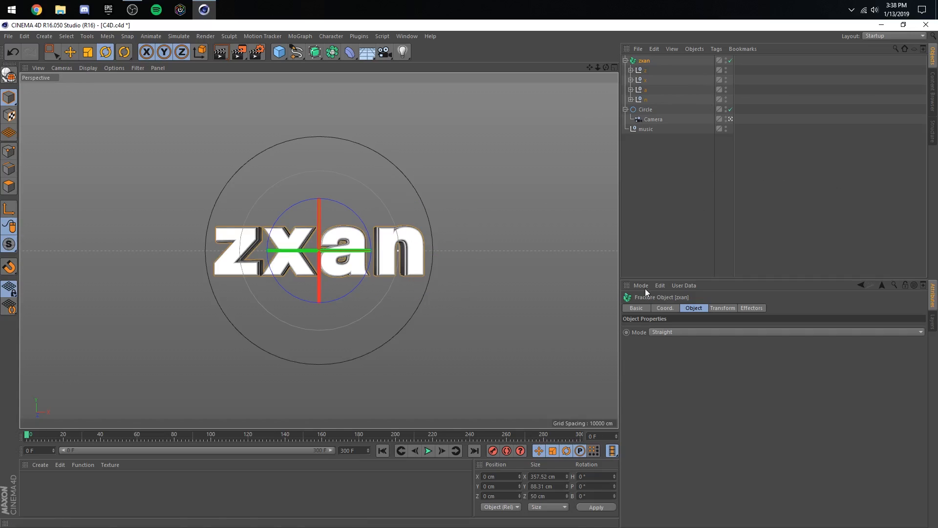
click(676, 308)
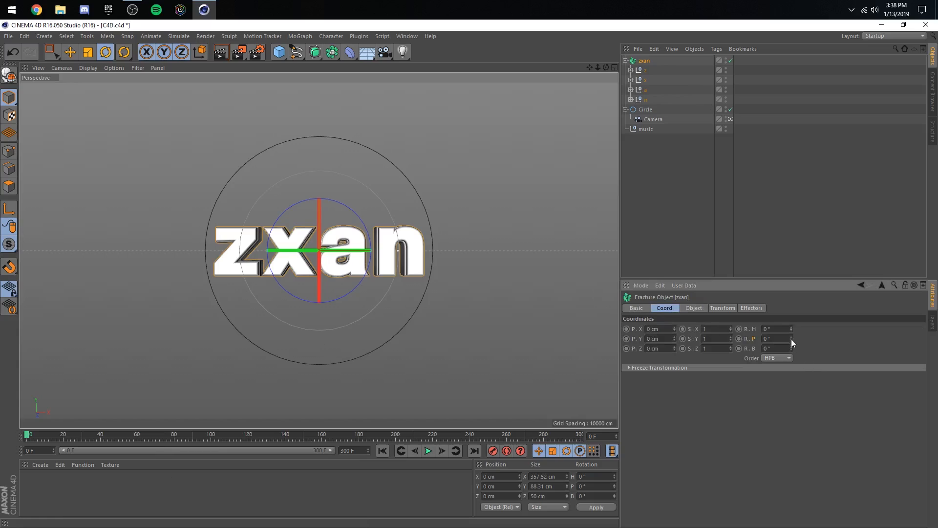
drag(791, 339, 811, 338)
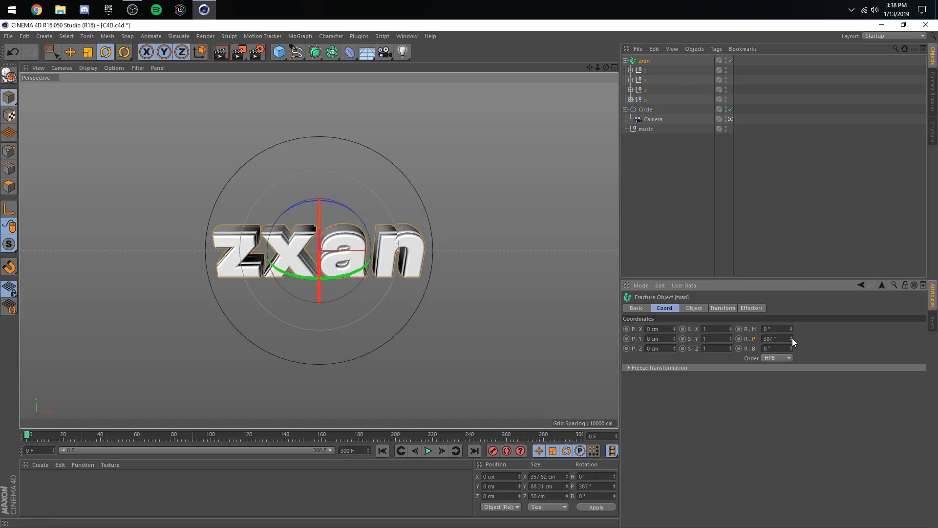
click(493, 451)
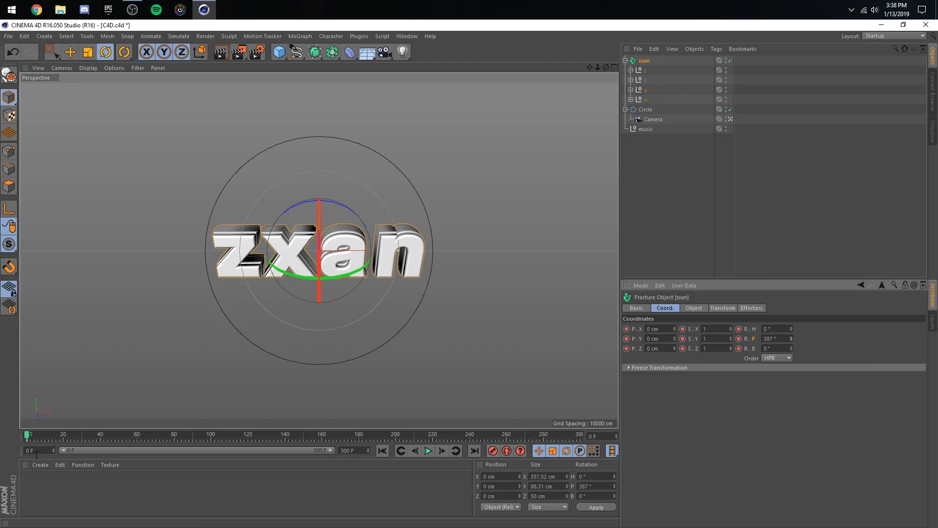
- Scrub through the music to frame 61 with the timeline open and place a marker on that frame
click(409, 39)
click(437, 116)
drag(380, 163, 478, 139)
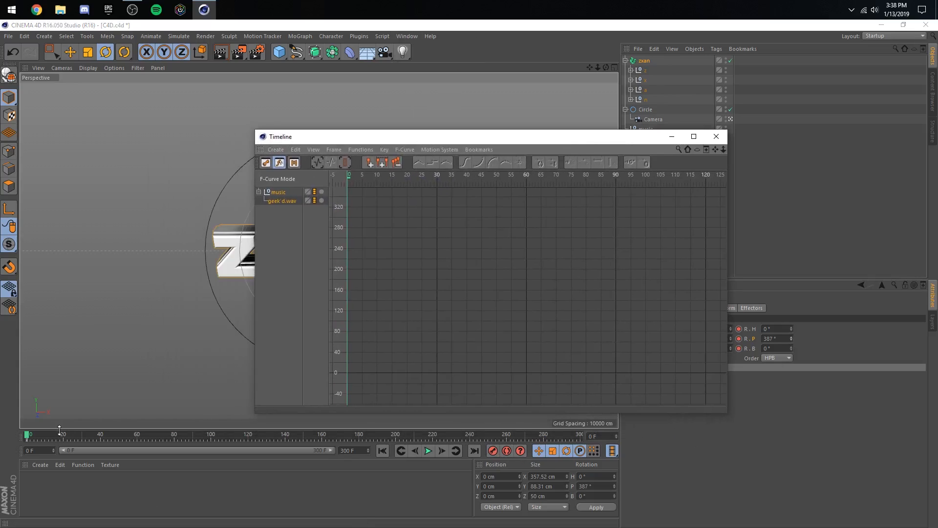
drag(59, 435, 139, 439)
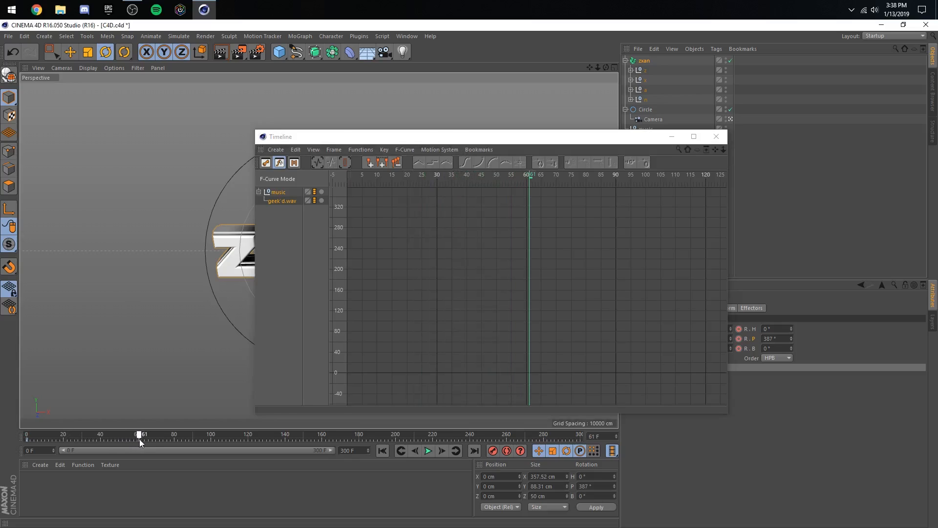
click(716, 136)
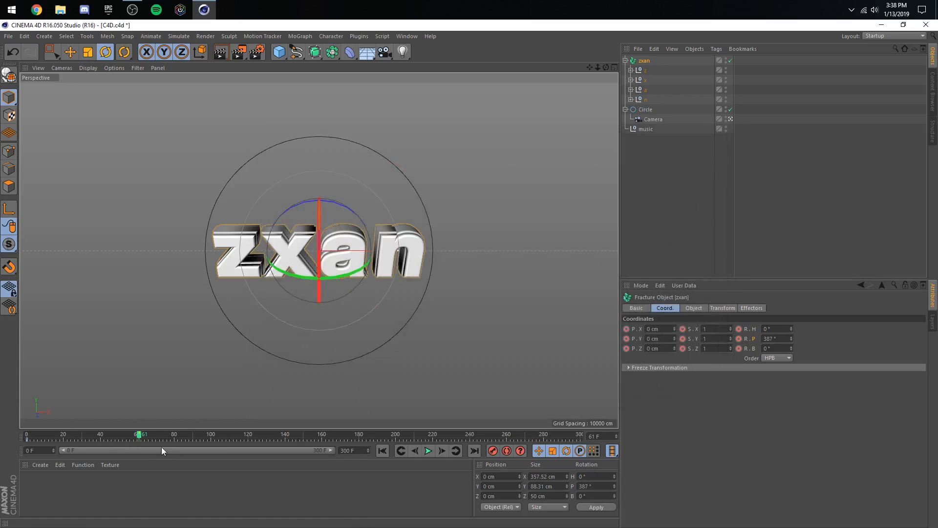
- Keyframe the zxan Fracture object's pitch rotation at 152° on frame 59 and at -145° on frame 63
click(419, 451)
click(418, 450)
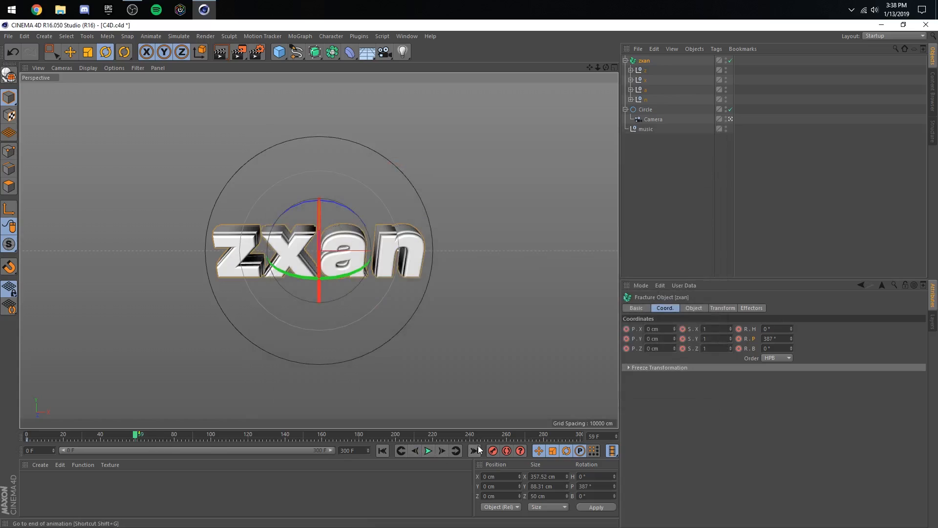
drag(791, 338, 791, 449)
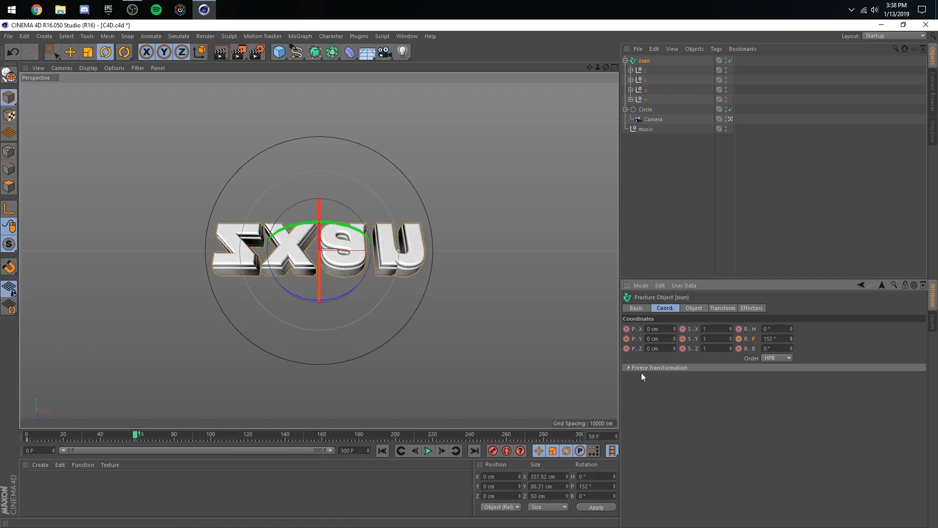
click(441, 450)
click(441, 450)
click(441, 451)
click(441, 450)
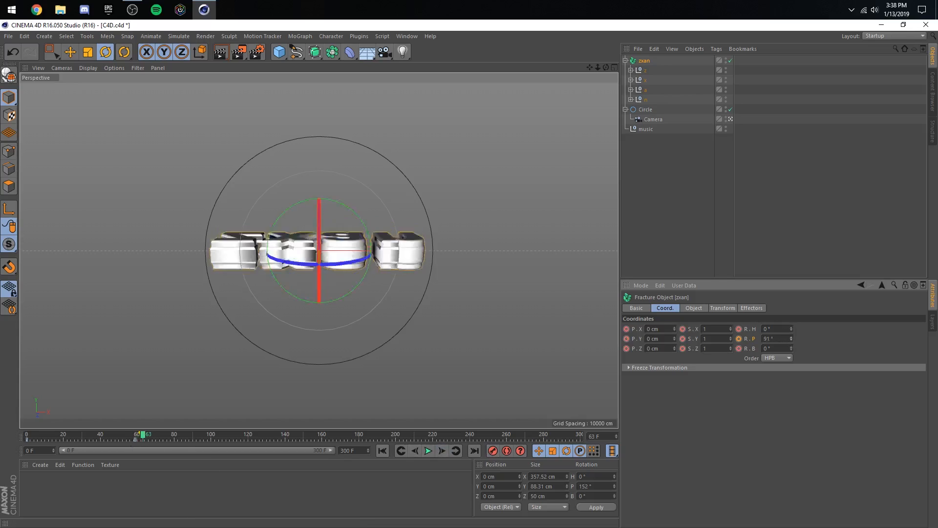
drag(791, 338, 791, 453)
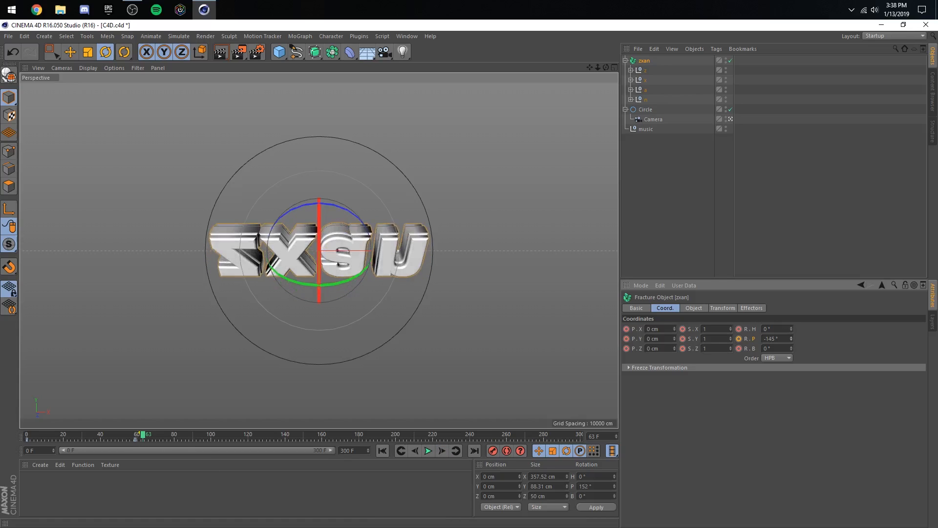
click(492, 452)
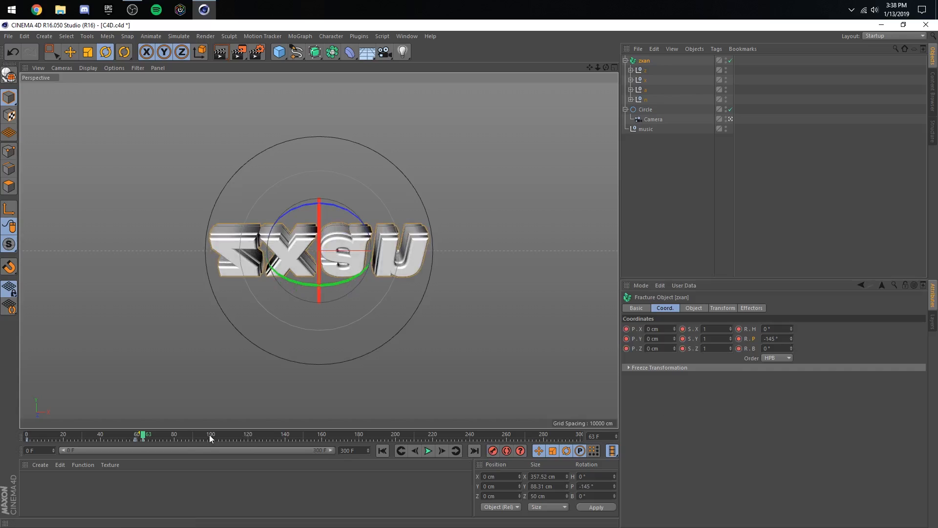
- Set the zxan Fracture object's pitch rotation to -360° at frame 120 and record a keyframe
click(241, 436)
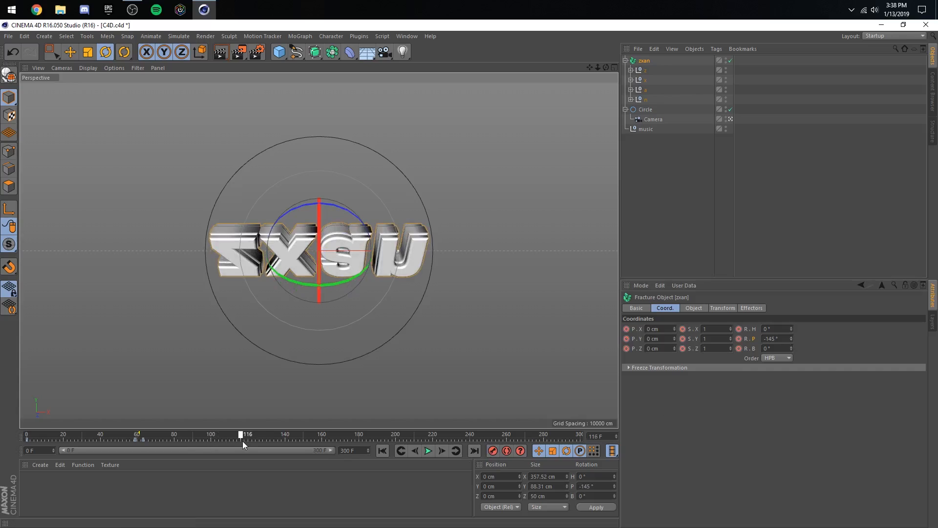
drag(791, 338, 791, 439)
click(784, 338)
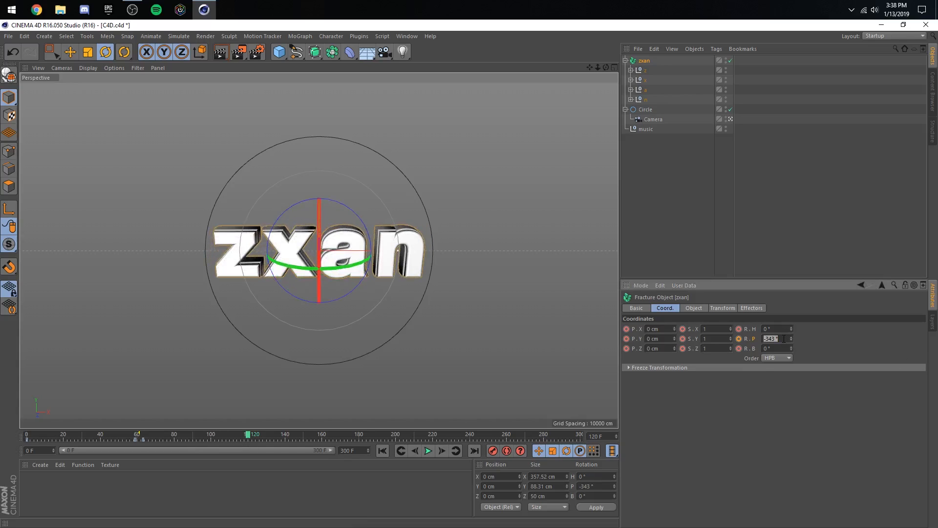
text(-360)
key(Return)
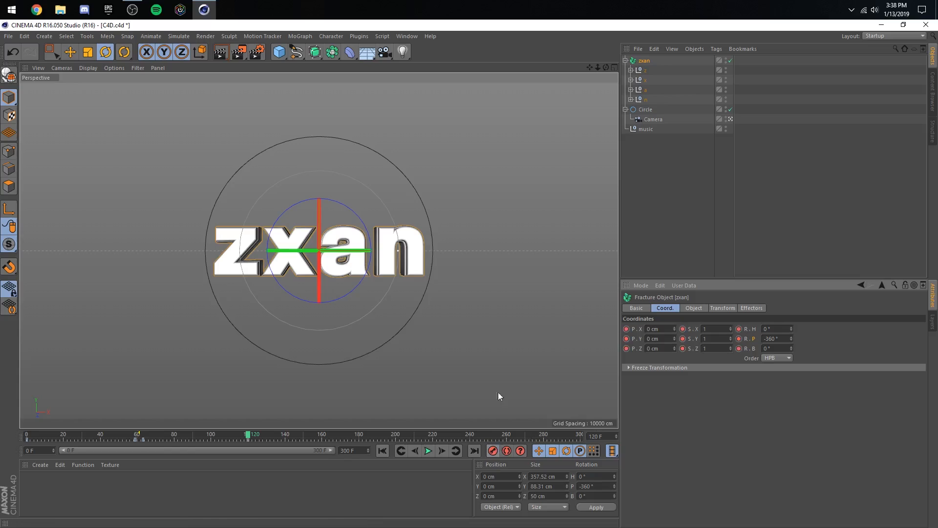
- Add the zxan Fracture object to the F-Curve timeline and frame its Rotation curves
click(407, 36)
click(423, 119)
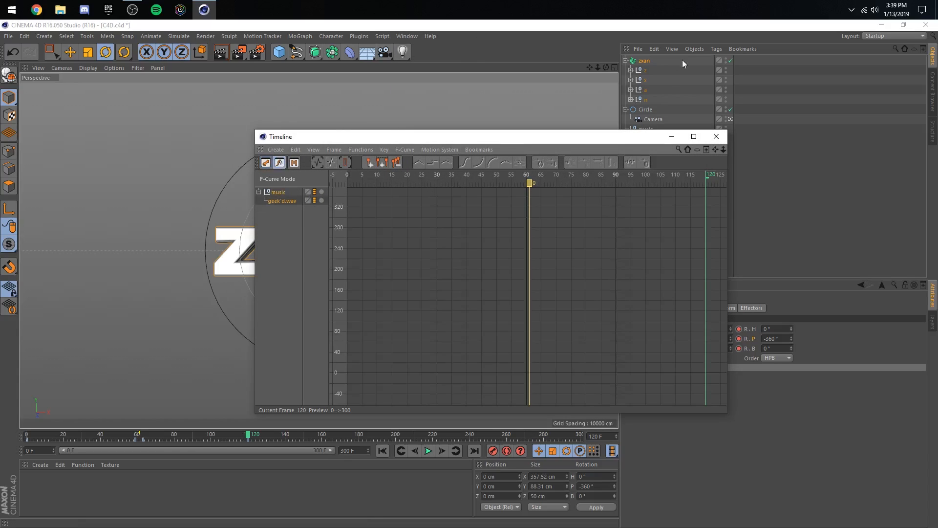
drag(683, 63, 275, 222)
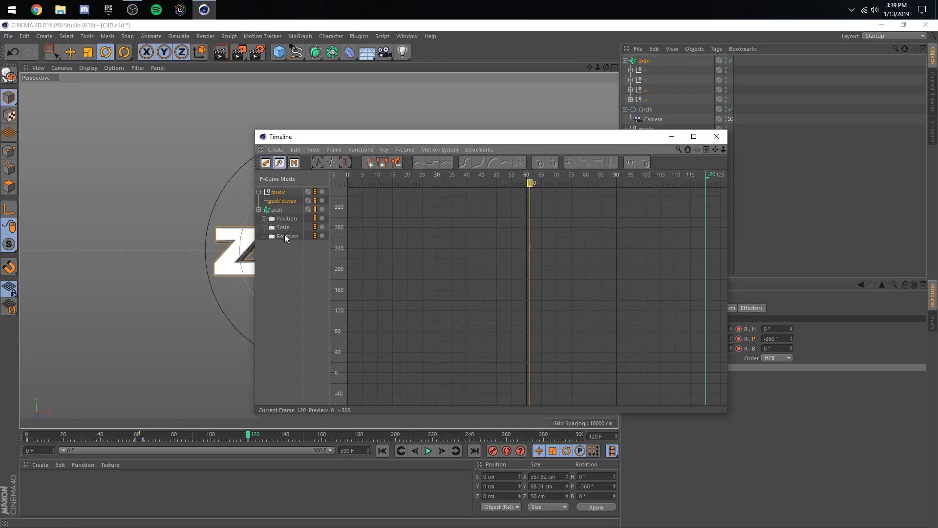
click(285, 238)
click(329, 150)
click(351, 198)
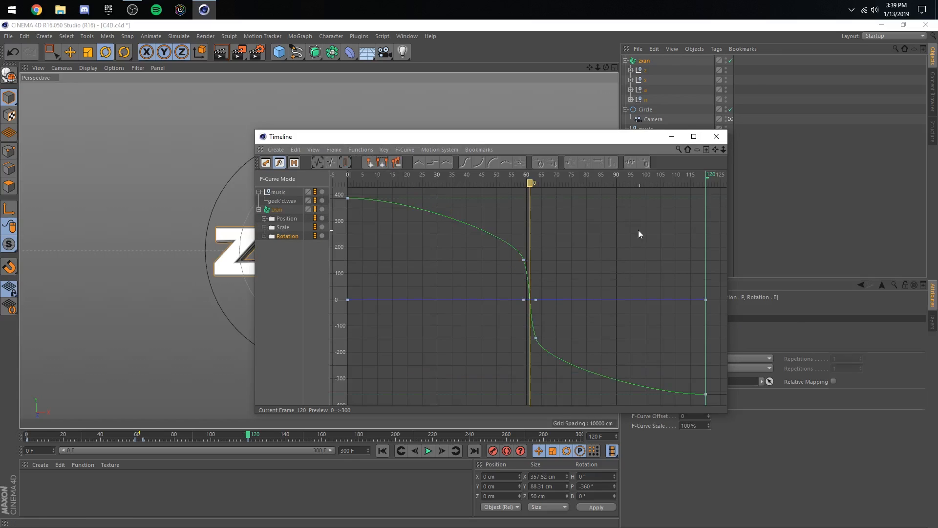
- Adjust the pitch curve's keys and tangents at frames 59 and 63 to make a smooth, steep drop around the marker
click(541, 356)
click(554, 307)
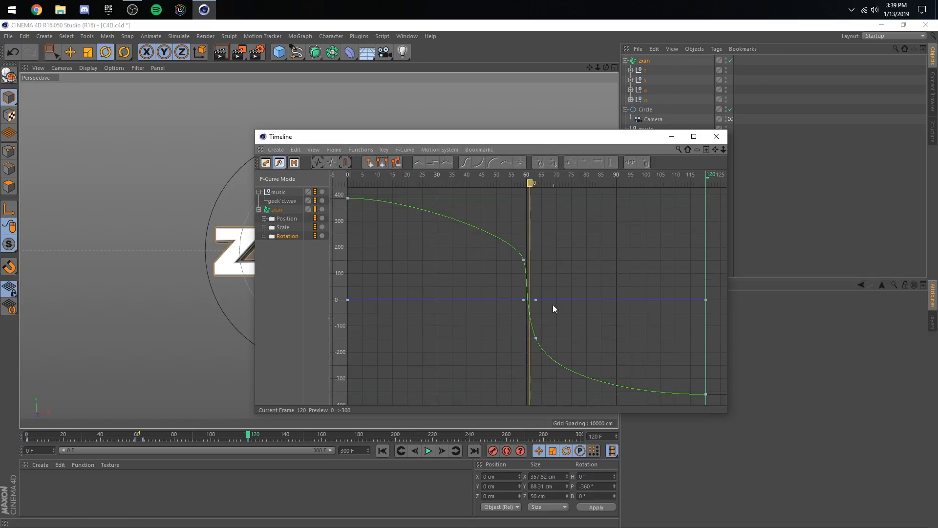
double_click(540, 137)
click(496, 240)
drag(491, 207, 476, 149)
click(522, 400)
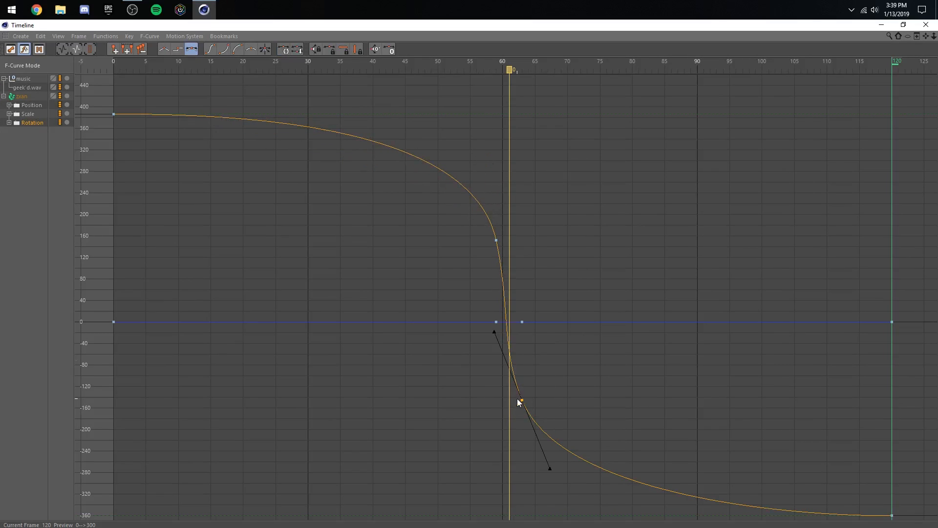
drag(521, 400, 521, 406)
drag(494, 339, 492, 333)
drag(580, 173, 481, 307)
double_click(479, 26)
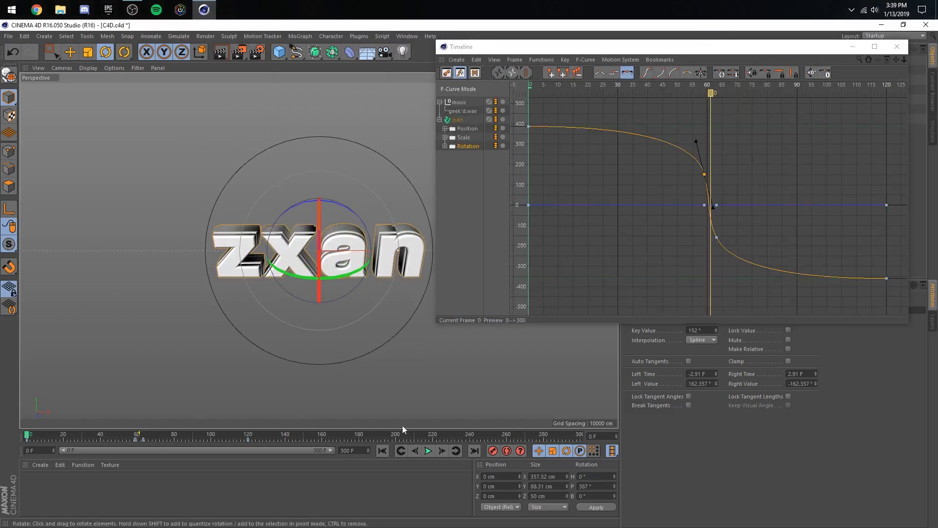
- Play the animation to review the text's spin and close the curve editor
click(428, 451)
drag(592, 47, 483, 109)
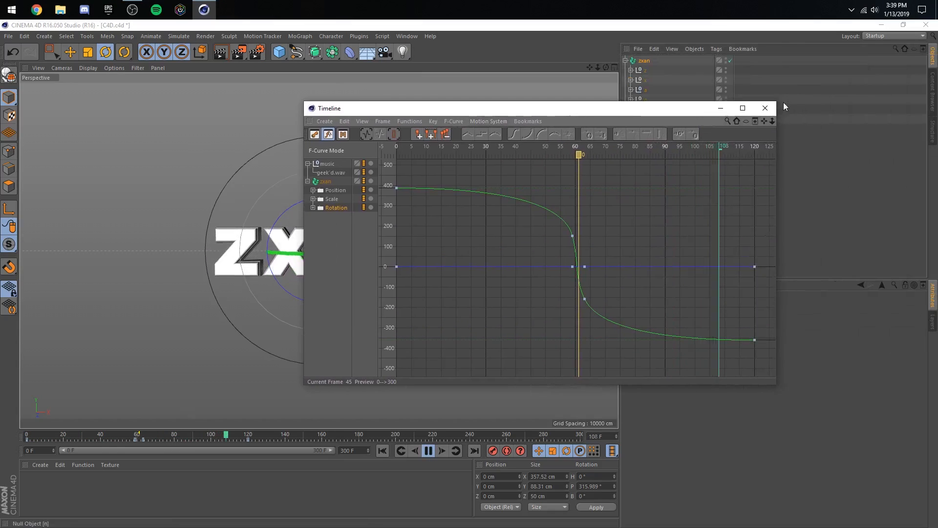
click(765, 107)
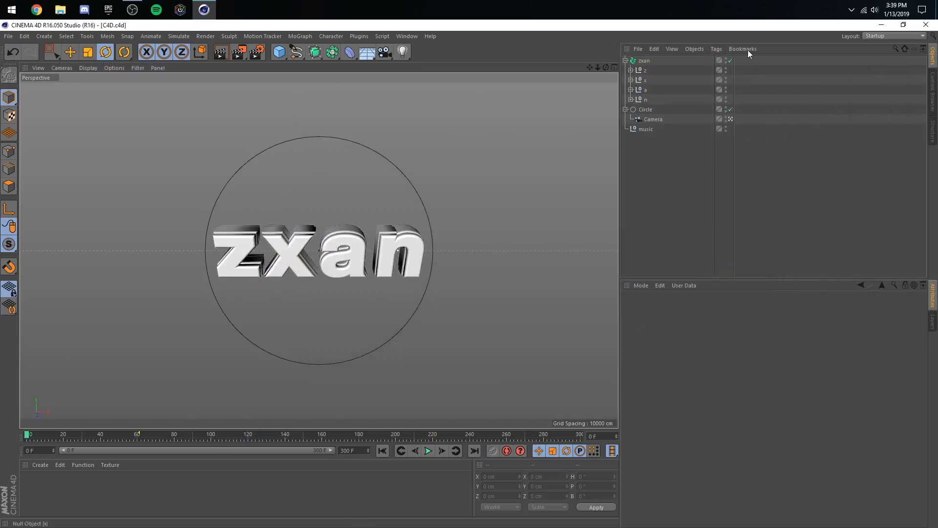
- Add a MoGraph Formula effector to the zxan Fracture object
click(638, 60)
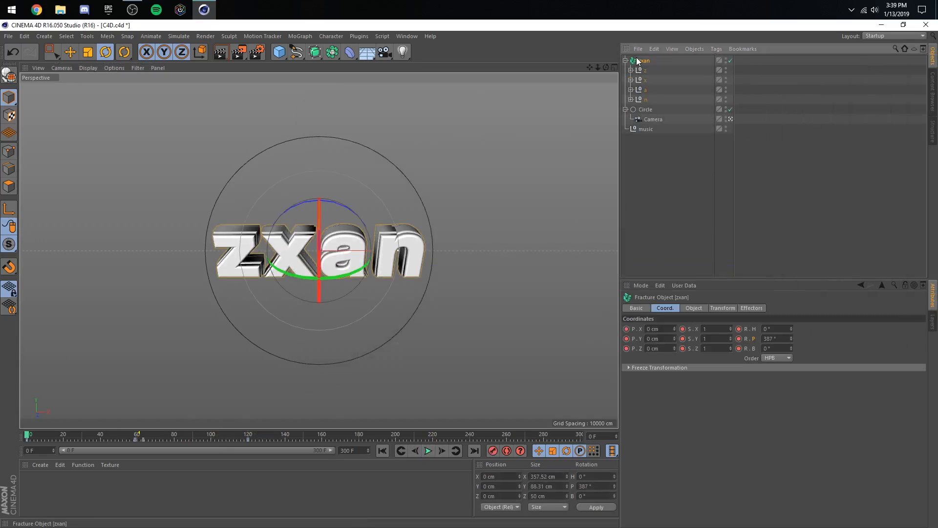
click(750, 308)
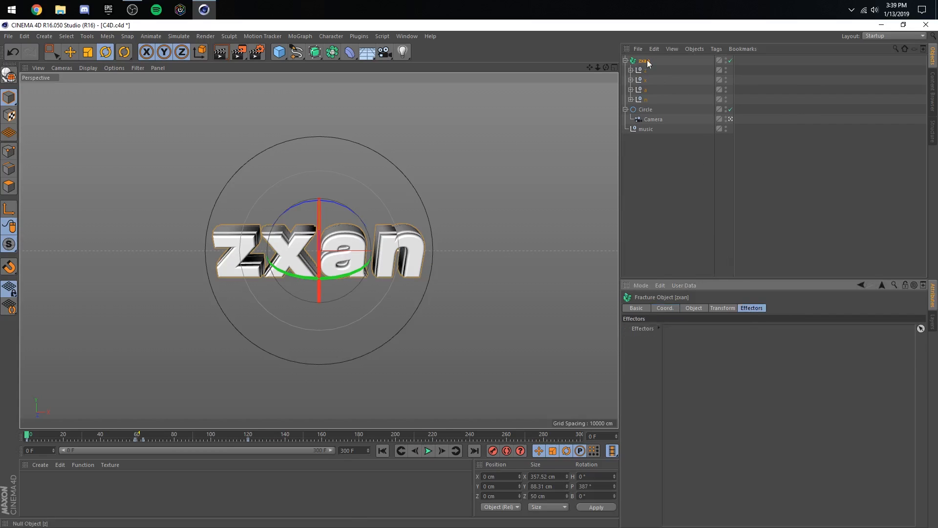
click(301, 36)
mouse_move(300, 54)
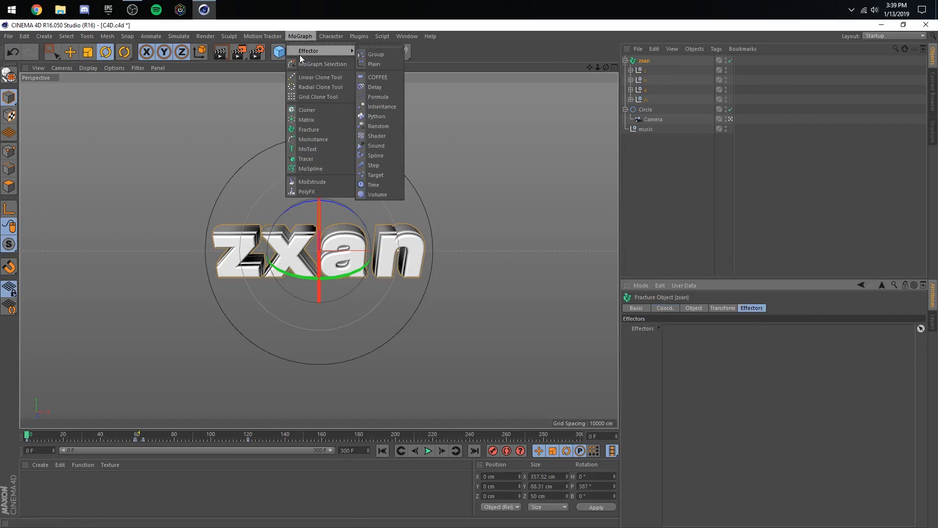
click(375, 97)
- Limit the Formula effector to rotation, with heading 15° and pitch -15°, and save the scene
click(661, 346)
click(743, 346)
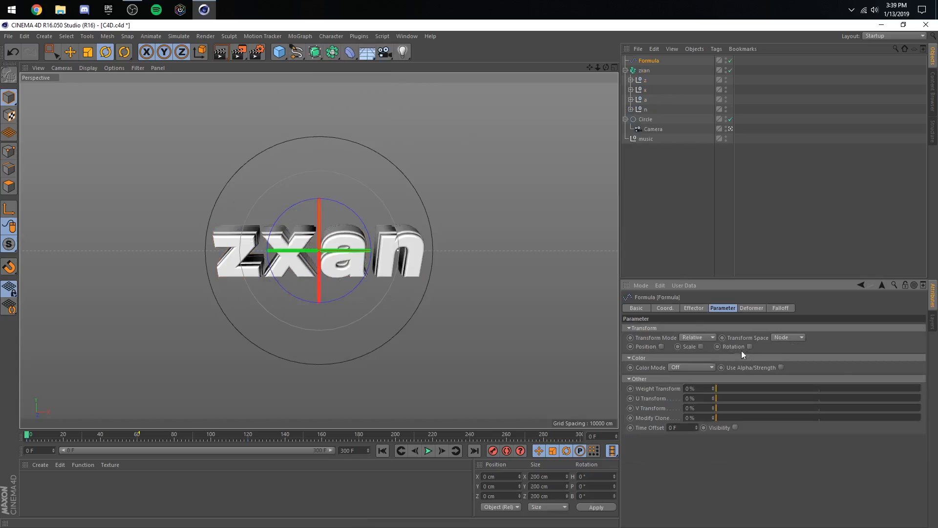
click(749, 346)
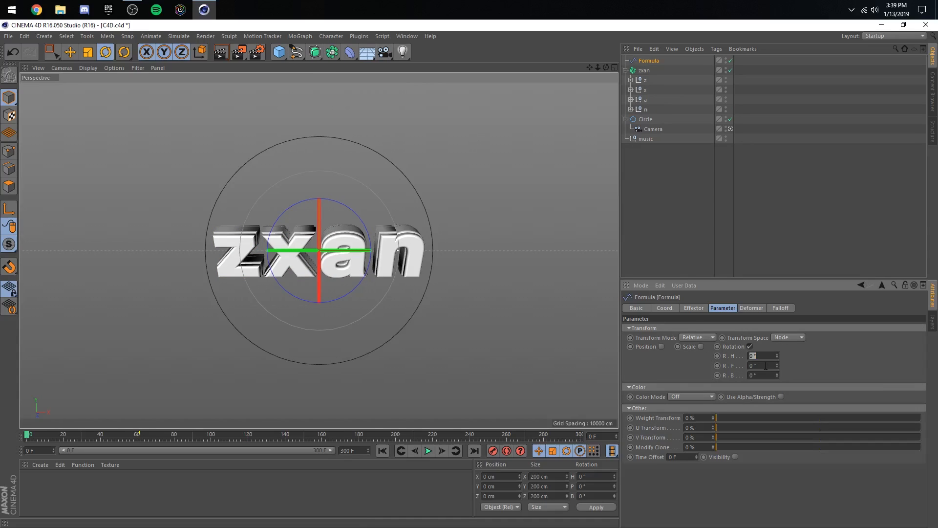
text(15)
click(765, 365)
text(-15)
key(Return)
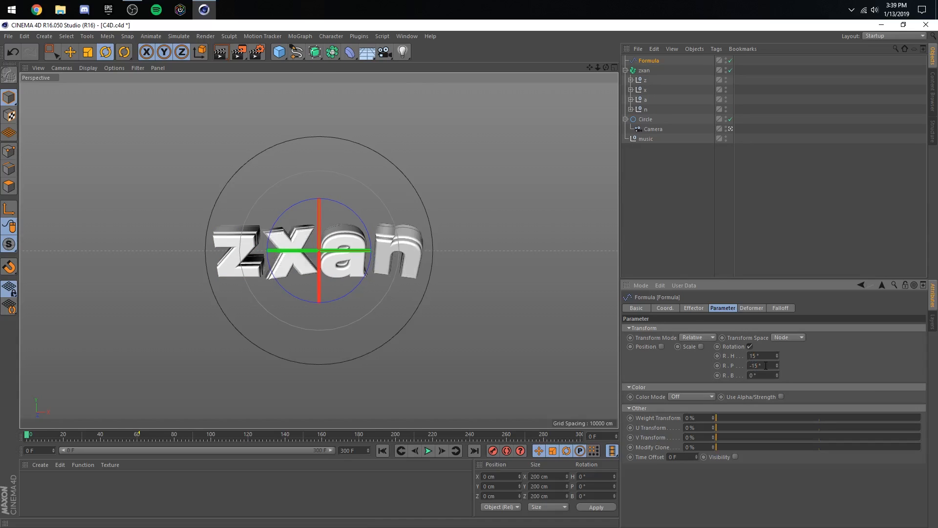
key(ctrl+s)
- Set the Formula effector's strength to 30%
click(693, 307)
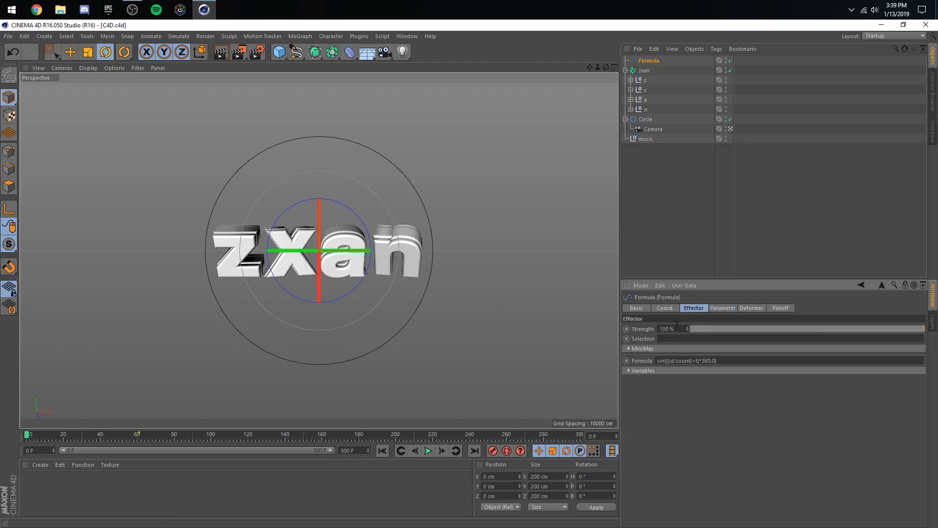
double_click(676, 329)
text(30)
key(Return)
- Set the Formula effector's project time and frequency variables to 0.25 each
click(666, 372)
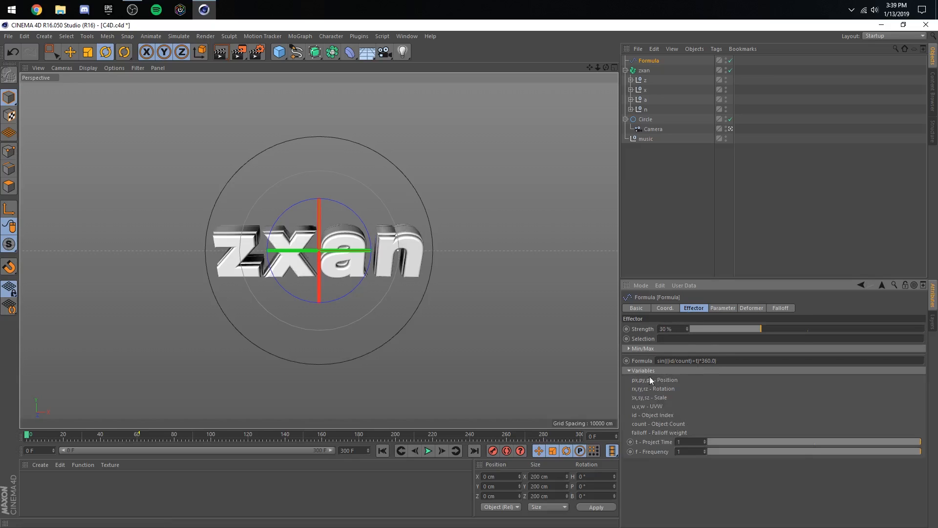
double_click(679, 441)
text(0.5)
key(Return)
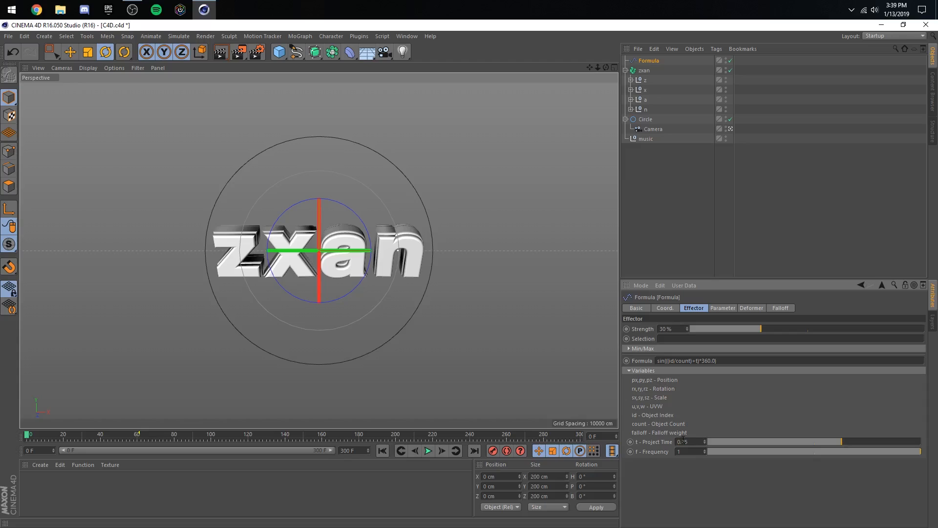
key(Tab)
text(0.25)
key(Return)
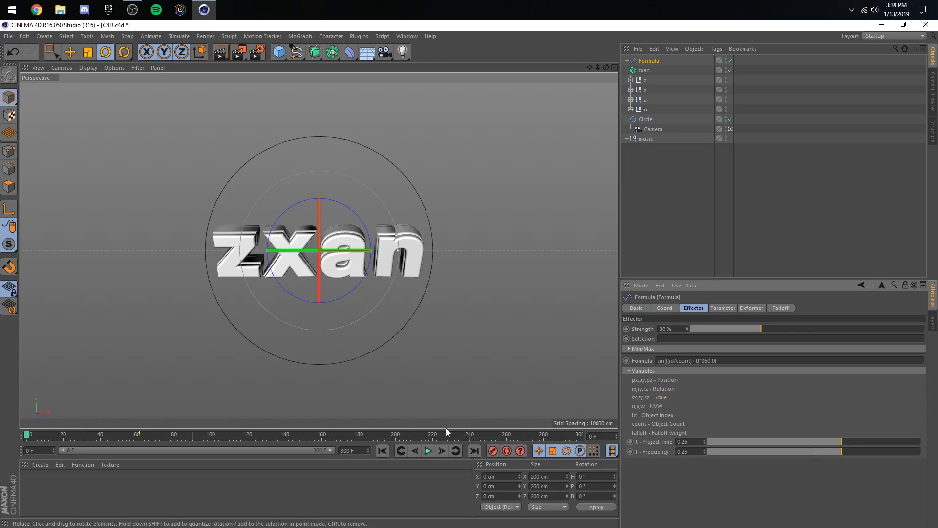
- Save the scene, then scrub and play the animation to review the letters' subtle rotation
click(654, 257)
key(ctrl+s)
drag(188, 426, 344, 438)
click(426, 450)
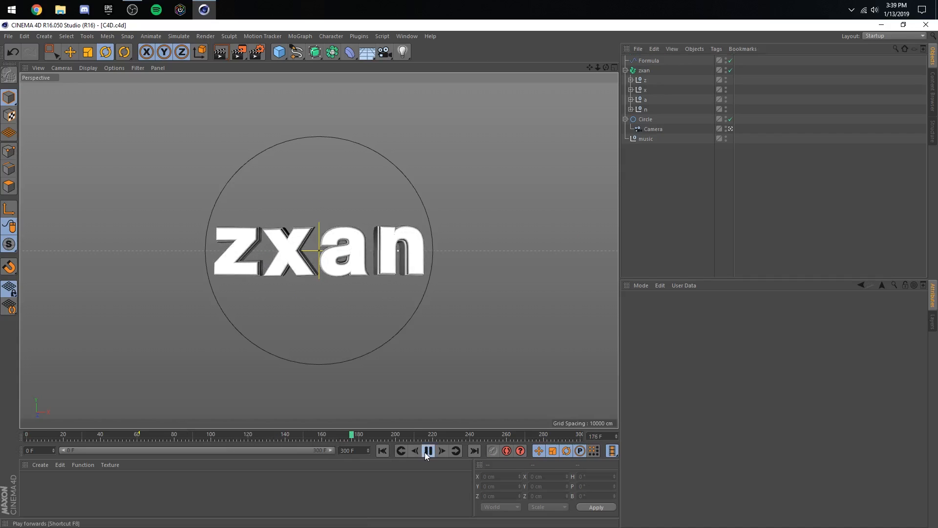
click(426, 450)
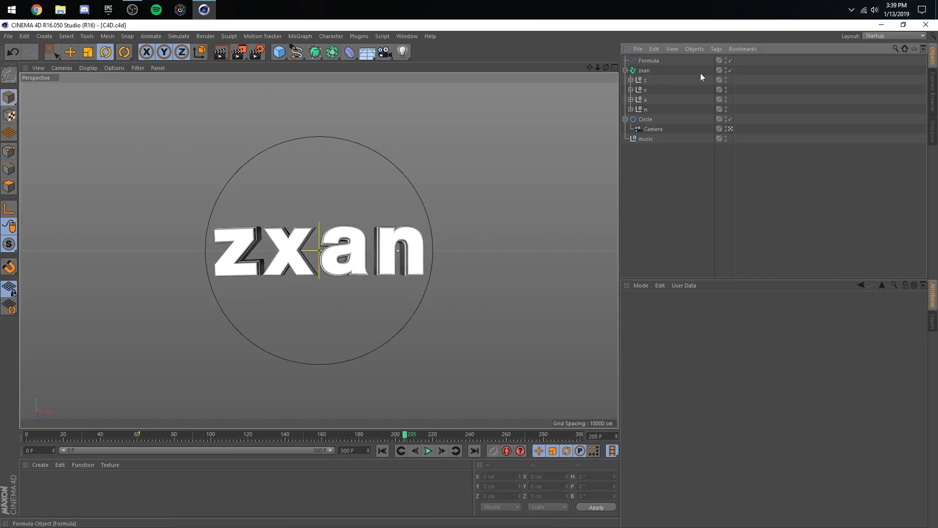
- Add a MoGraph Step effector to the zxan Fracture object
click(730, 60)
click(644, 71)
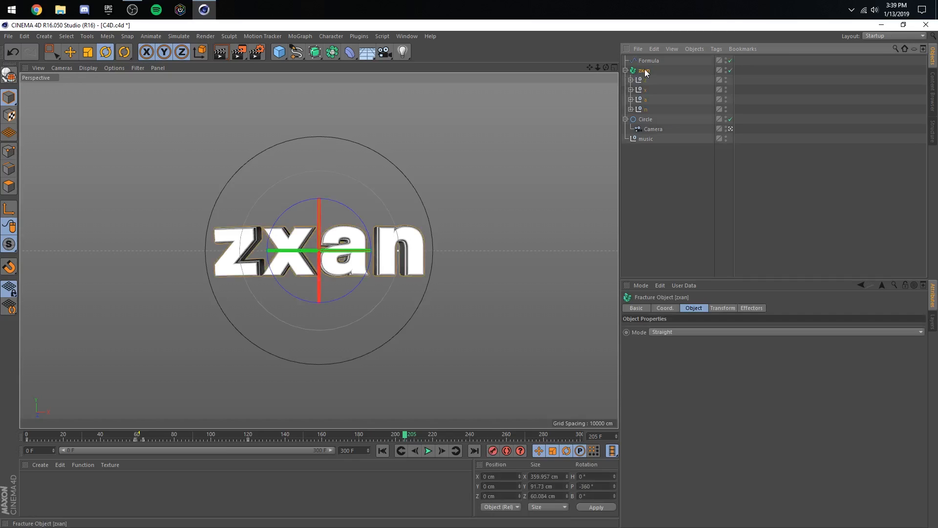
click(303, 37)
mouse_move(342, 51)
click(376, 165)
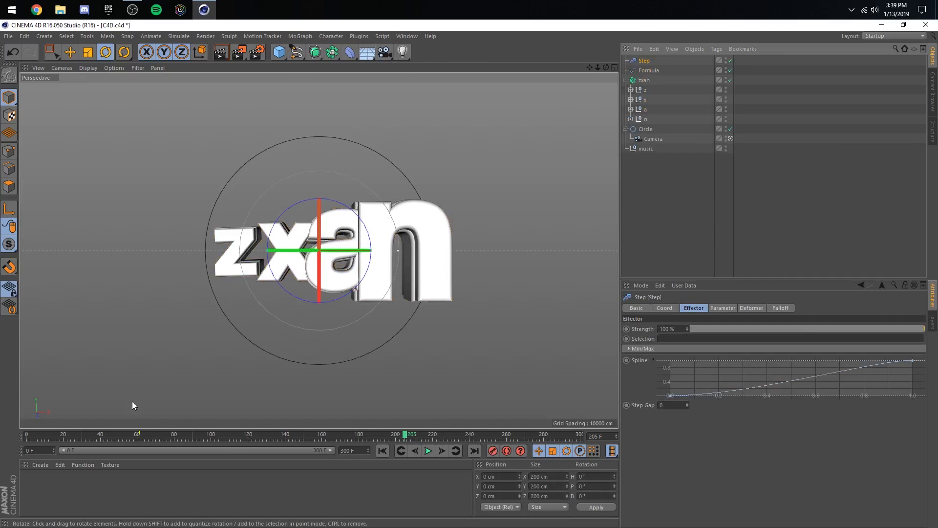
- Limit the Step effector to rotation with a pitch of 284° and return to frame 0
mouse_move(84, 434)
mouse_down()
mouse_move(39, 435)
mouse_move(142, 444)
mouse_move(84, 436)
mouse_up()
click(722, 308)
click(725, 346)
click(749, 345)
mouse_move(777, 365)
mouse_down()
mouse_move(801, 365)
mouse_move(780, 357)
mouse_up()
drag(97, 435, 27, 434)
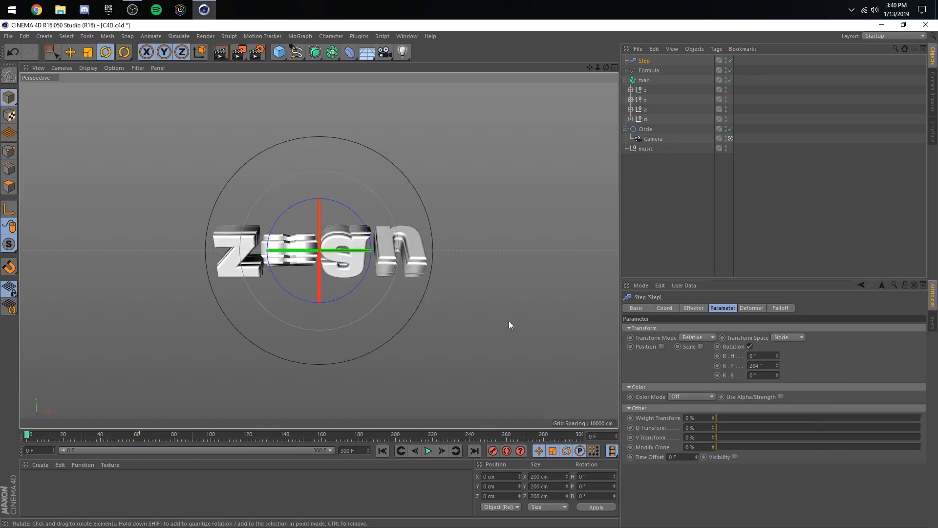
- Set the Step effector's strength to 0% and keyframe it at frame 0
click(693, 307)
drag(695, 328, 676, 327)
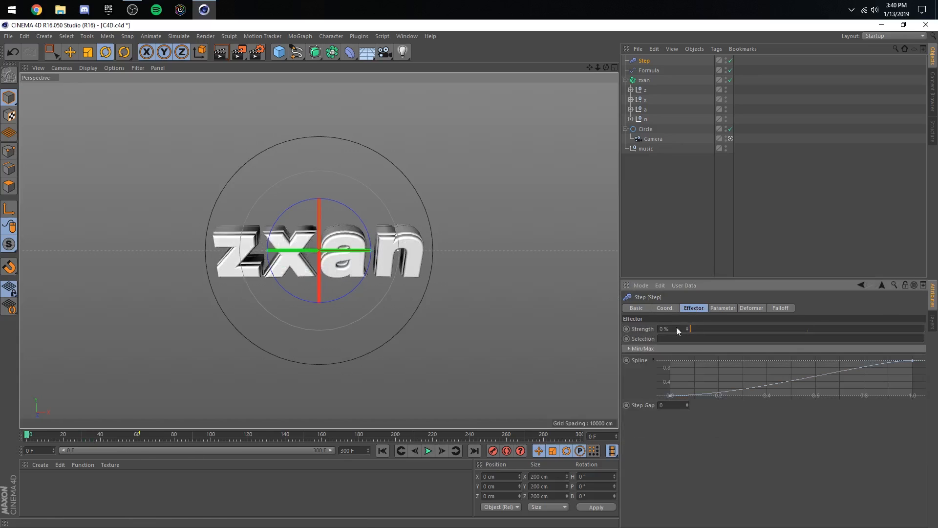
ctrl+click(626, 330)
- Keyframe the Step effector's strength at 100% on frame 60 and about 25% on frame 61
click(139, 436)
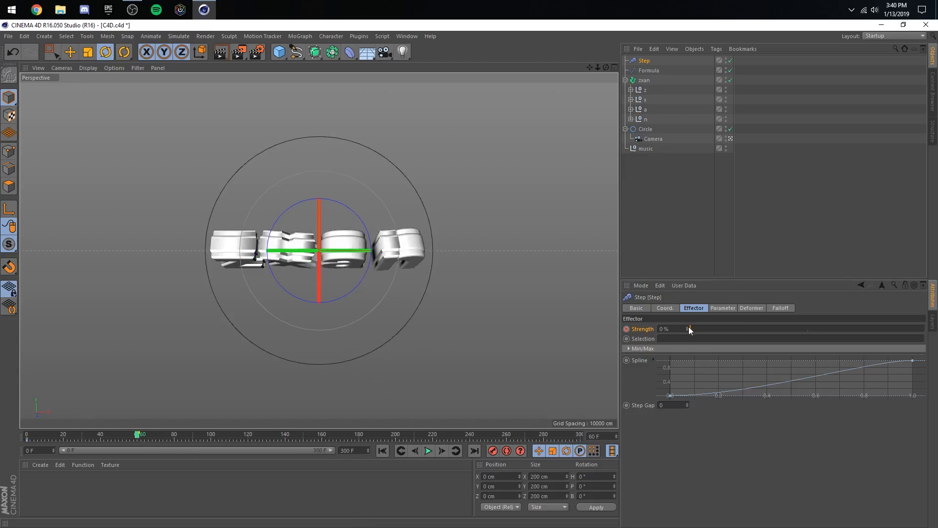
drag(689, 327, 924, 330)
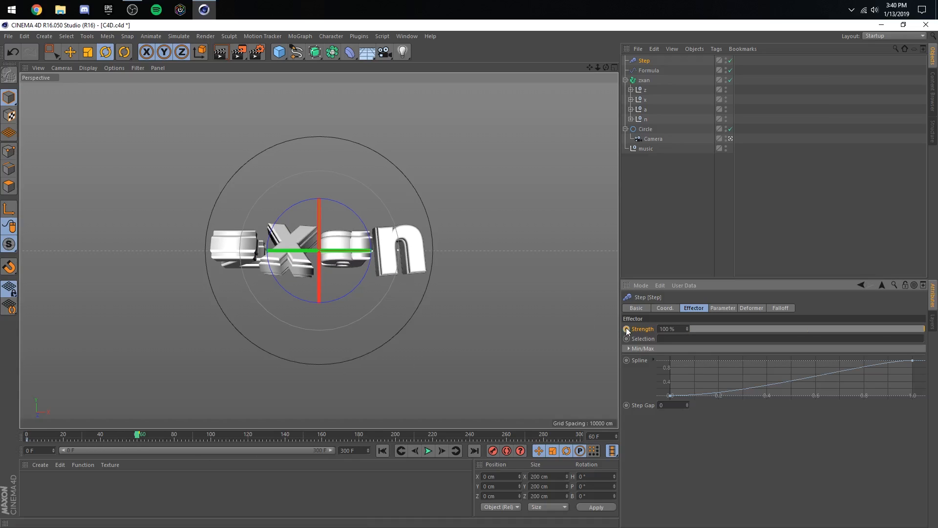
ctrl+click(627, 329)
click(442, 451)
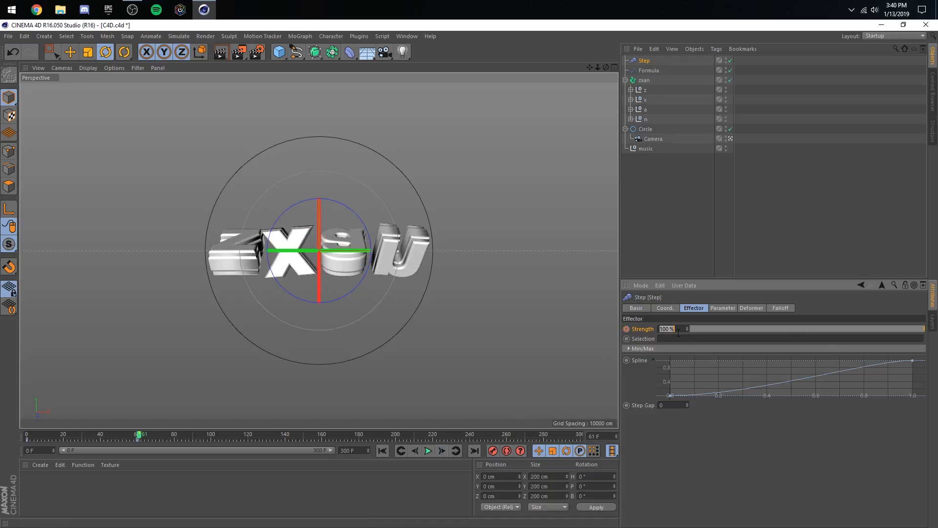
ctrl+click(624, 330)
- Preview the animation, set the Step effector's pitch rotation to -284° and replay from the start
click(27, 436)
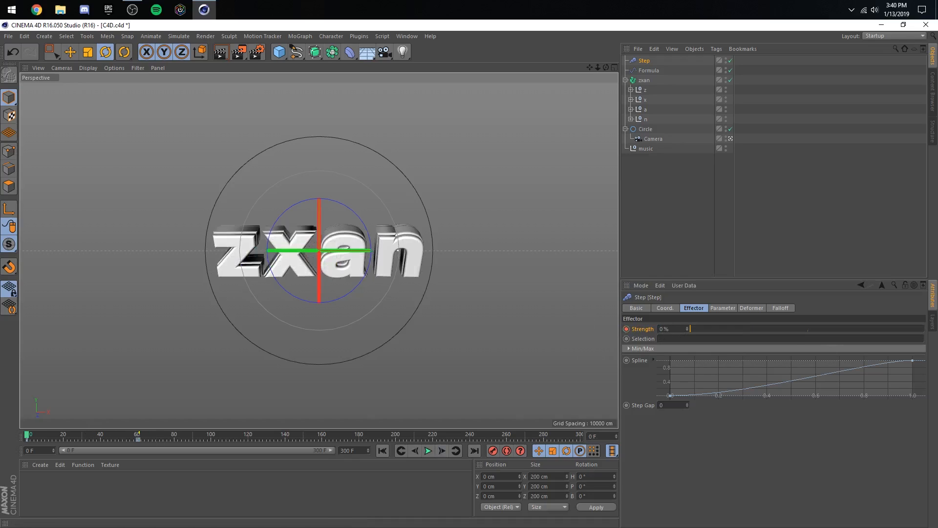
click(429, 450)
click(722, 307)
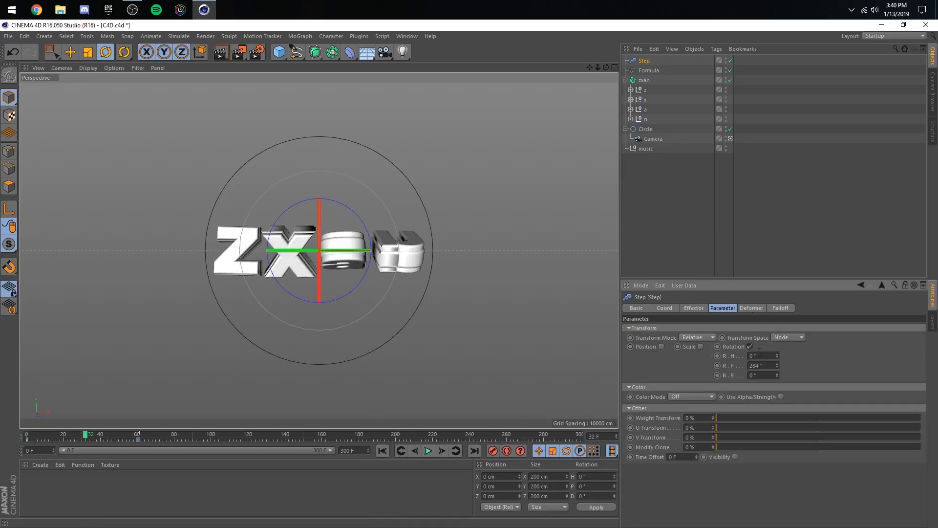
click(748, 366)
text(-)
key(Return)
drag(86, 435, 26, 437)
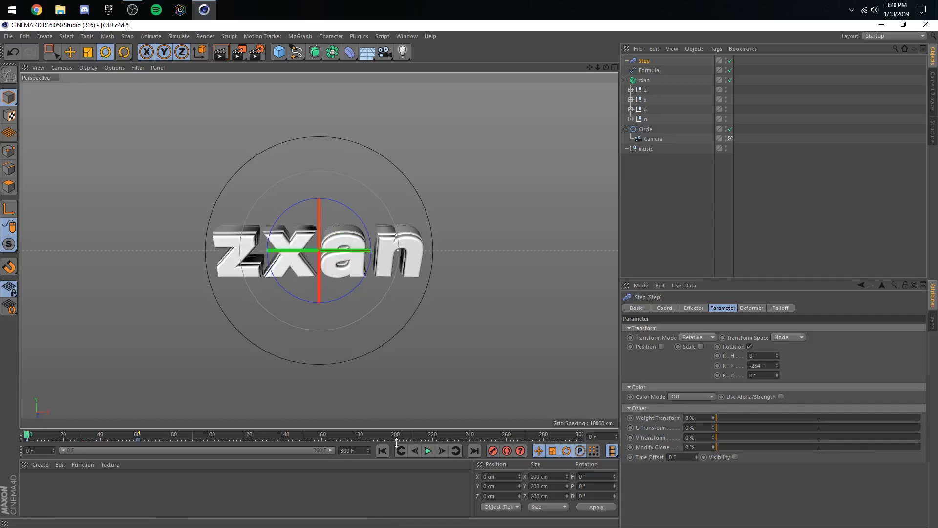
click(428, 451)
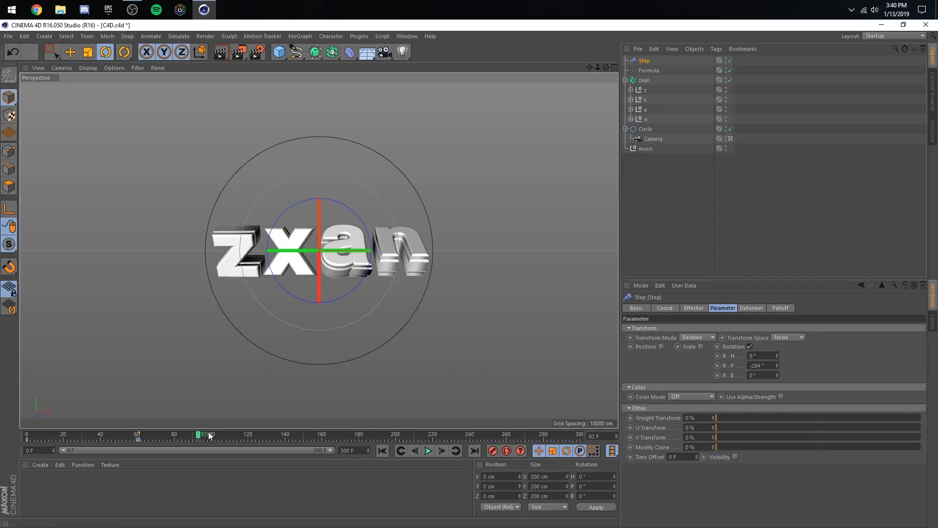
- Keyframe the Step effector's strength at 0% on frame 120 and save the scene
drag(203, 435, 211, 434)
click(247, 434)
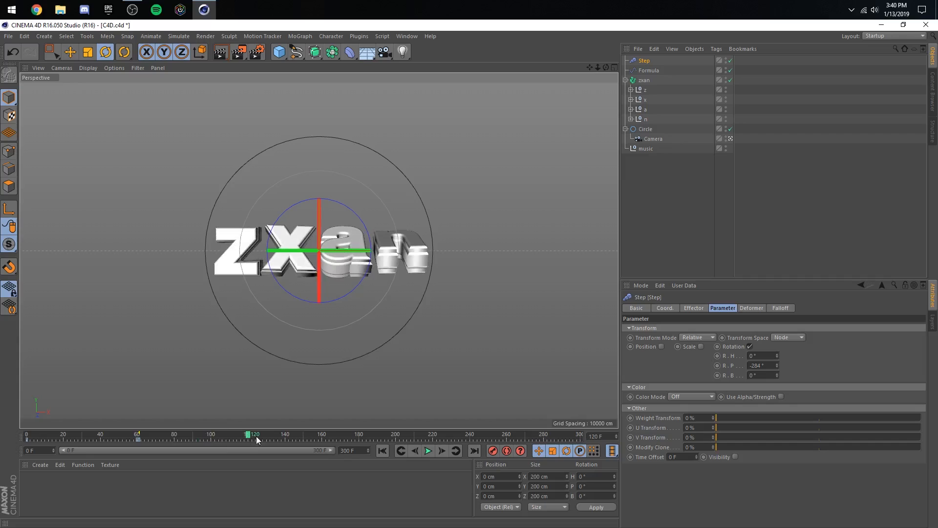
click(694, 309)
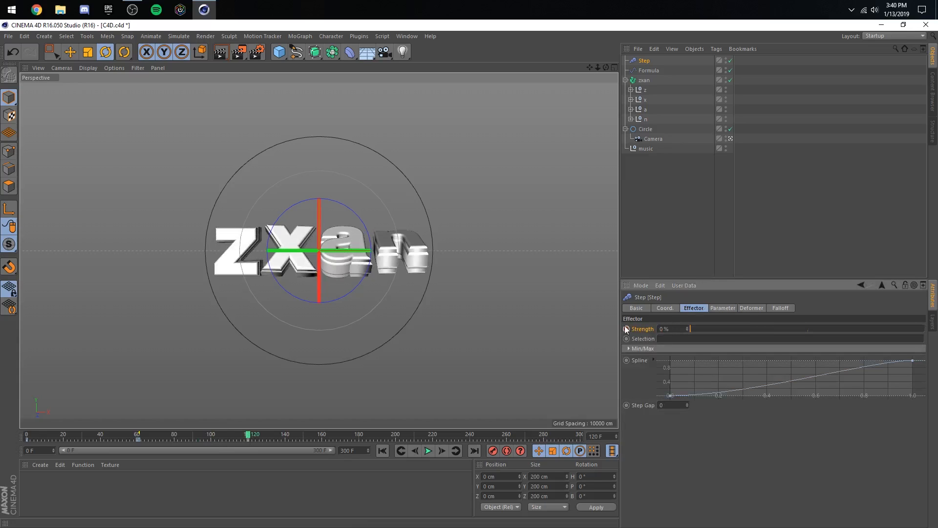
click(470, 110)
key(ctrl+s)
- Open the F-curve timeline, add the Step effector to it and frame its Strength curve
click(407, 36)
click(423, 118)
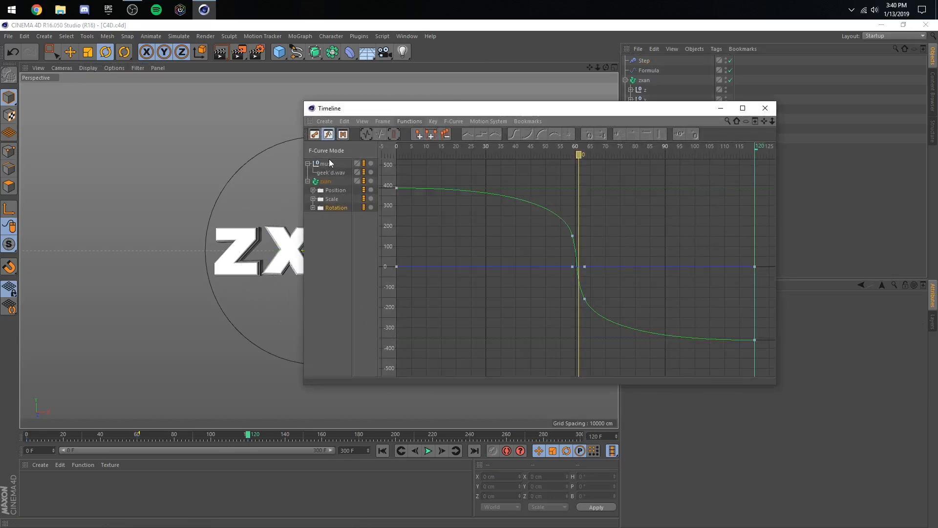
drag(625, 61, 584, 100)
click(308, 216)
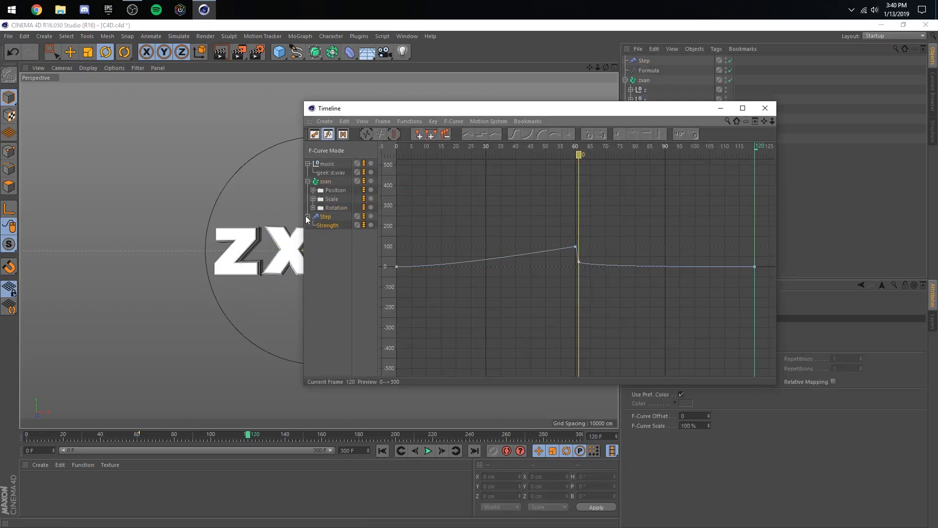
click(382, 122)
click(405, 169)
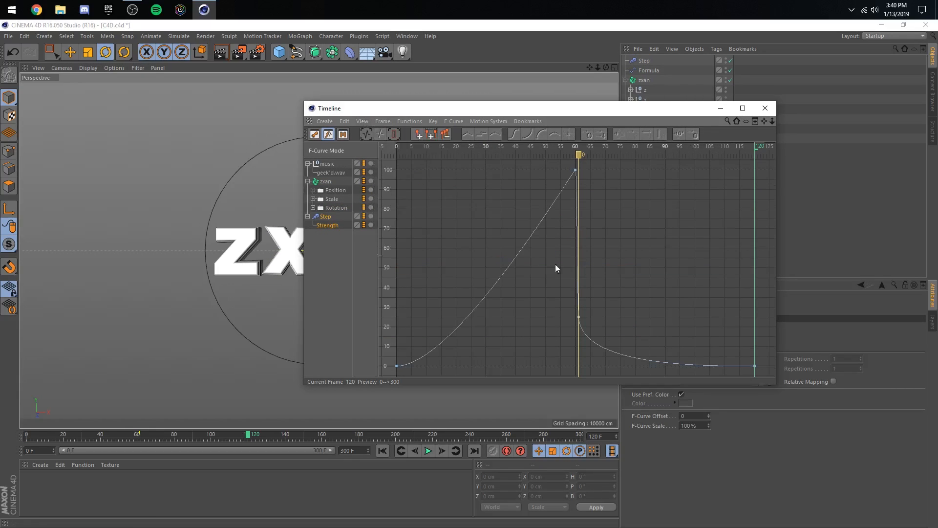
- Raise the Strength key at frame 61 to about 28% and steepen the tangents around frames 60 and 61
drag(559, 261, 582, 354)
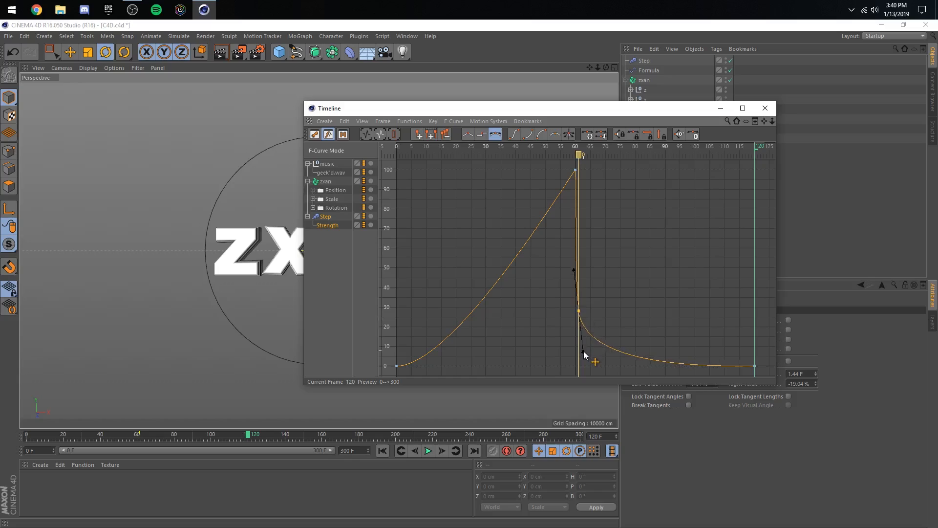
click(574, 170)
drag(573, 170, 602, 283)
click(602, 284)
drag(576, 320, 572, 325)
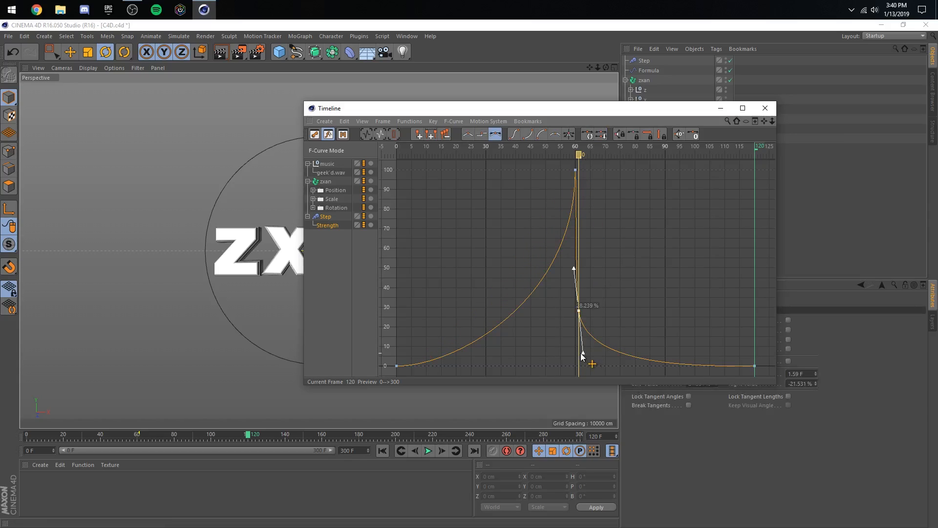
click(591, 362)
- Reshape the frame 60 Strength key's left tangent steeply downward, to a left value of about -62.5%
click(575, 169)
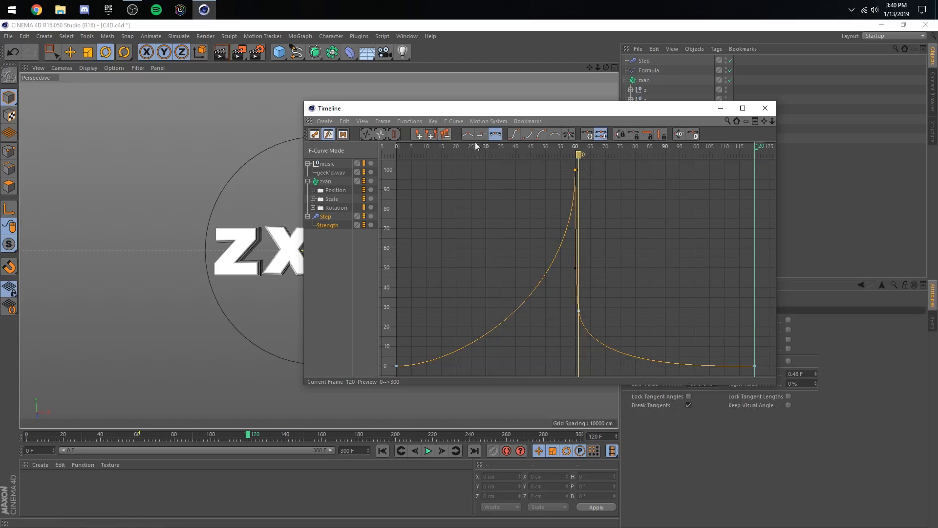
click(514, 137)
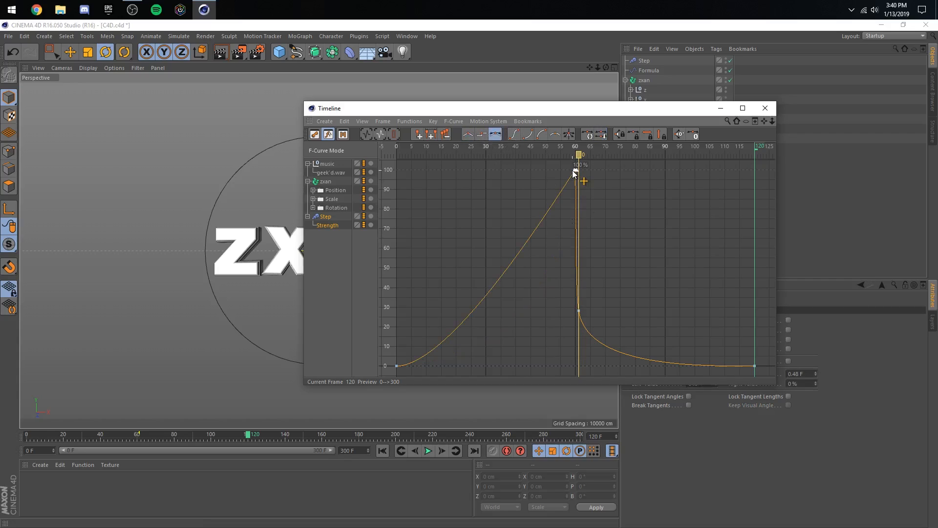
drag(573, 171, 591, 292)
click(572, 318)
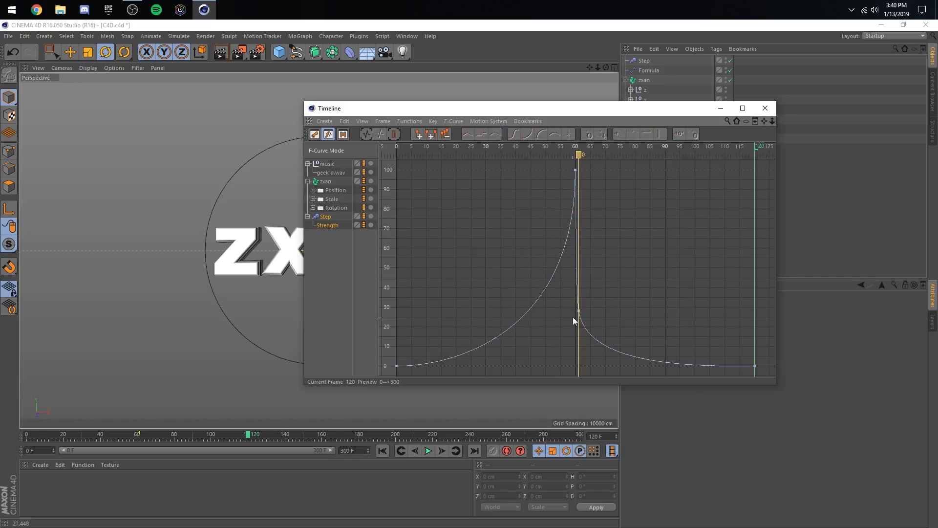
click(574, 171)
click(575, 293)
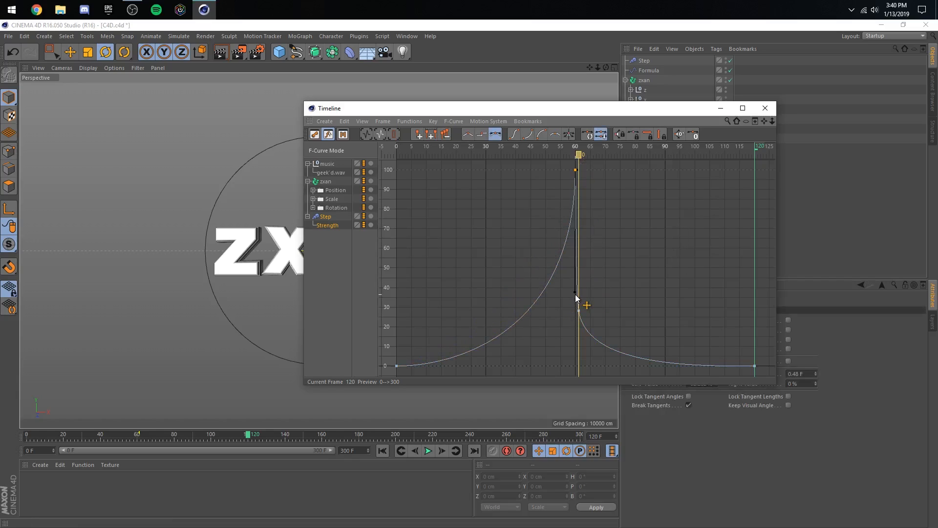
- Close the curve editor, save the scene and play the animation to review the letters' staggered spin
click(765, 108)
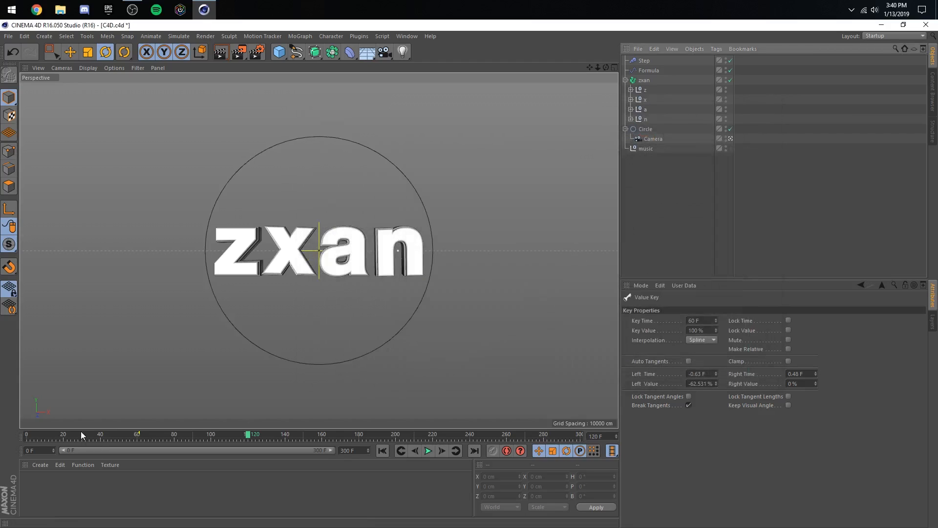
click(428, 450)
key(ctrl+s)
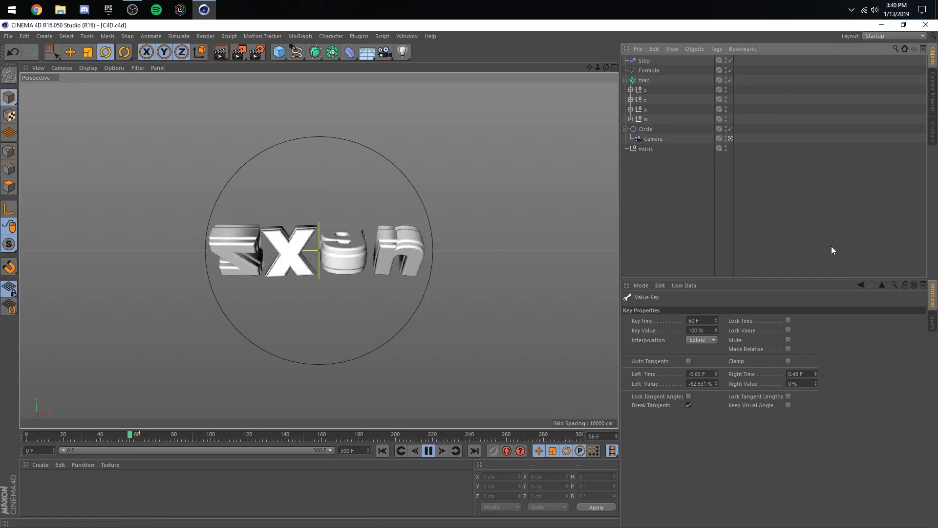
click(428, 450)
- Add a MoGraph Plain effector to the zxan Fracture object
click(645, 80)
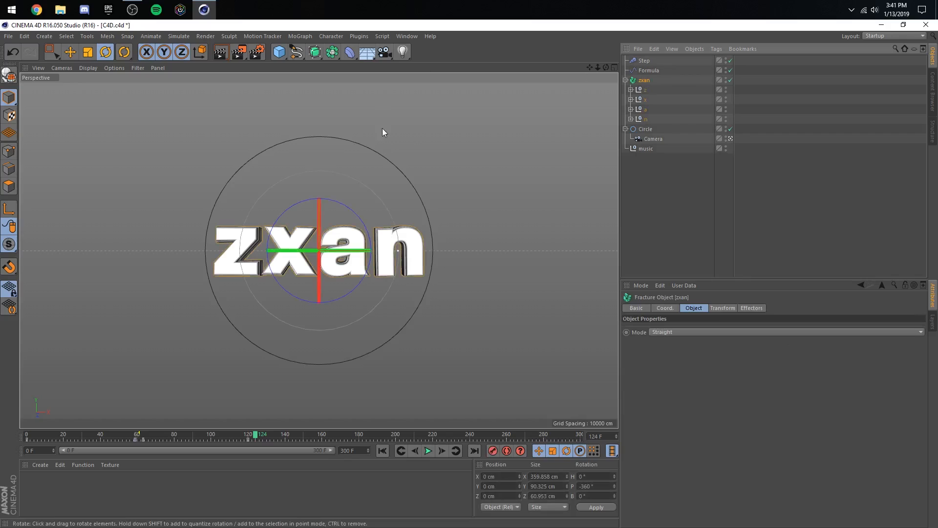
click(301, 36)
mouse_move(316, 48)
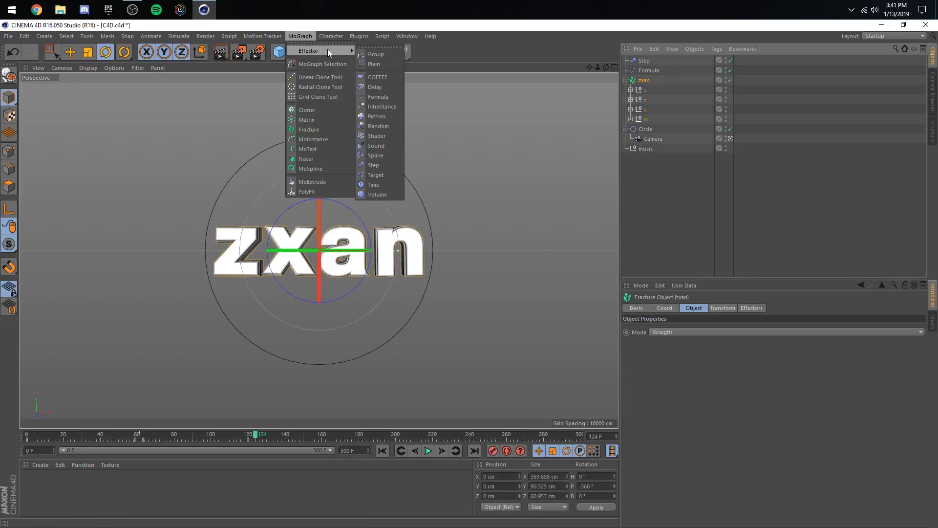
click(379, 64)
- Set the Plain effector's falloff shape to Box and activate the Move tool
click(779, 308)
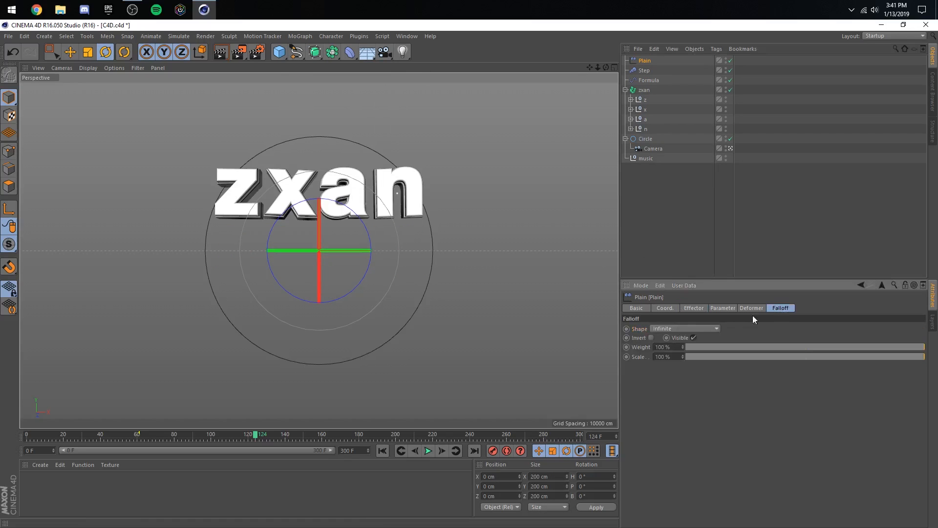
click(693, 328)
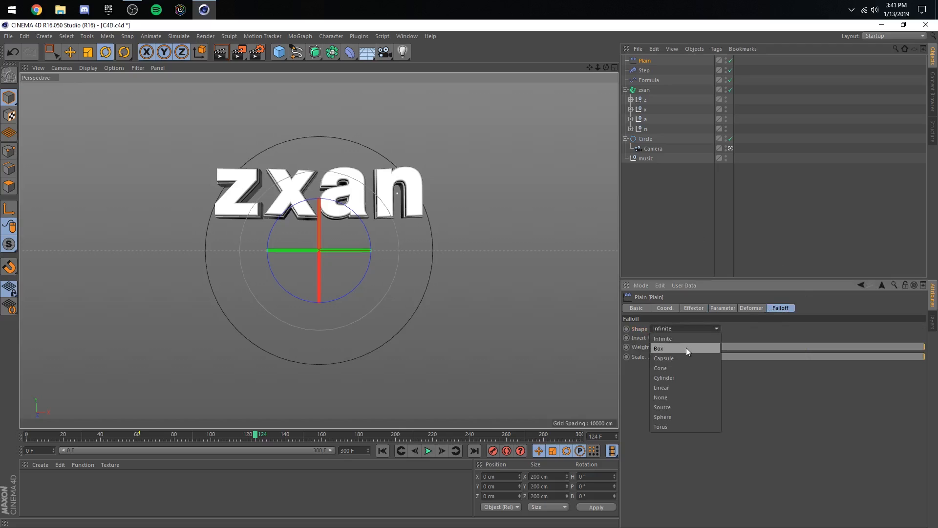
click(686, 347)
key(e)
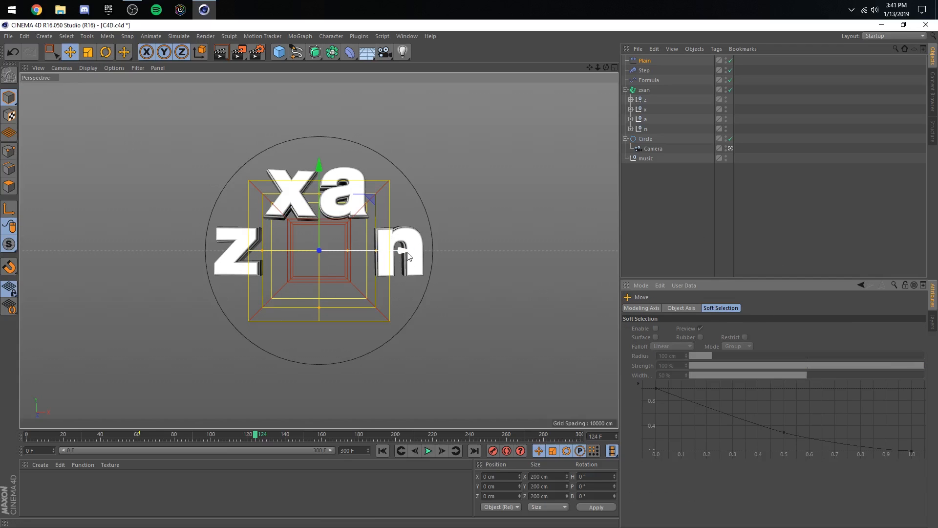
- Keyframe the Plain effector's X position at about -330 cm on frame 80 and about 290 cm on frame 120, and preview the motion
drag(407, 252, 218, 250)
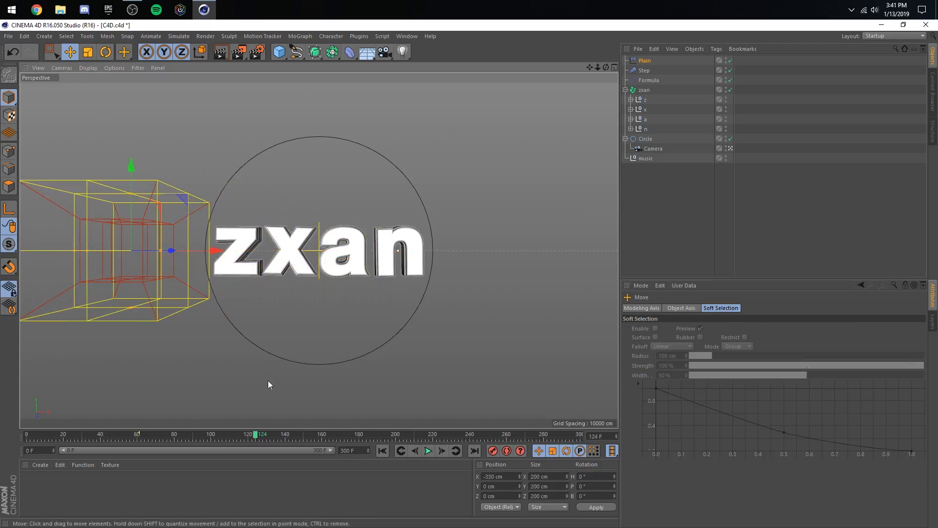
mouse_move(200, 436)
mouse_down()
mouse_move(178, 437)
mouse_move(198, 439)
mouse_up()
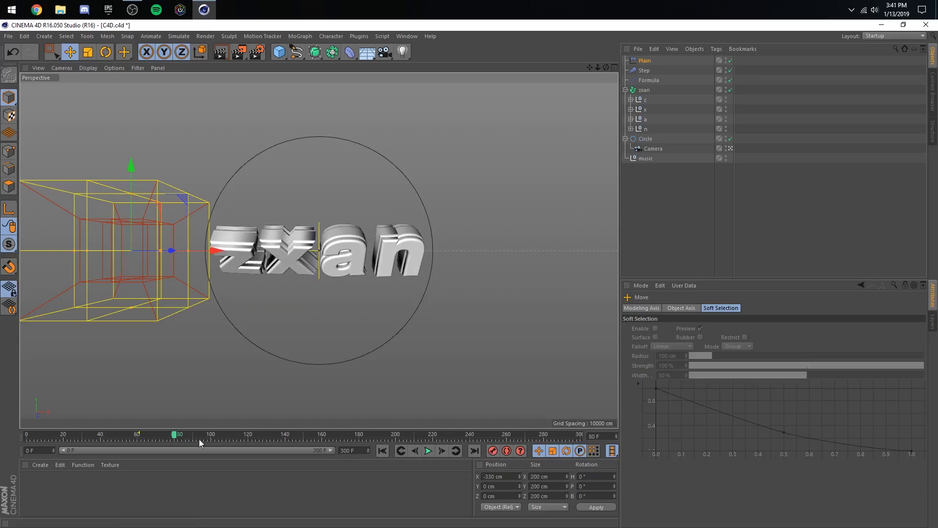
click(249, 433)
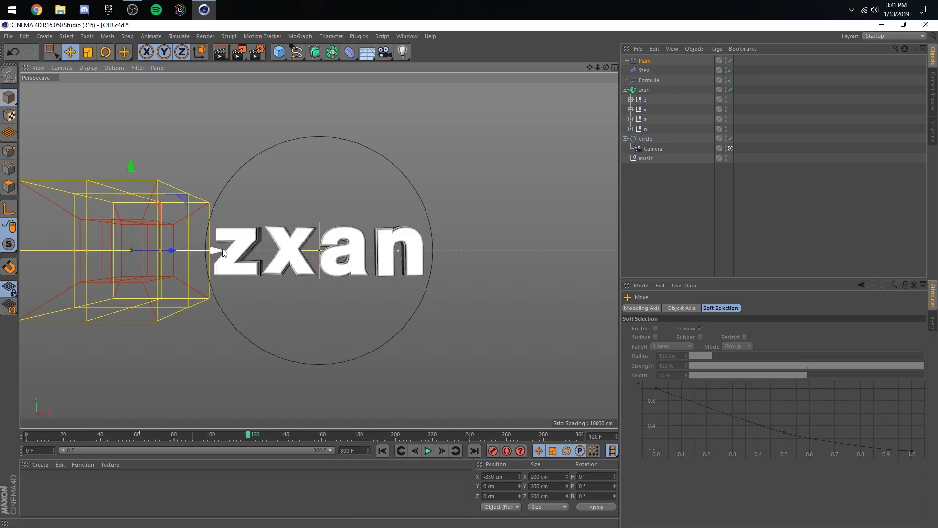
drag(225, 254, 573, 293)
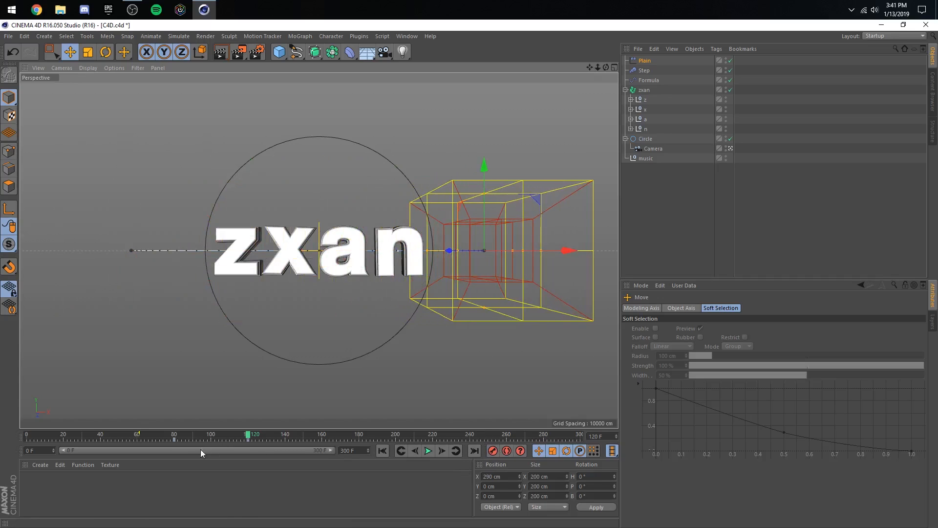
click(173, 434)
click(428, 449)
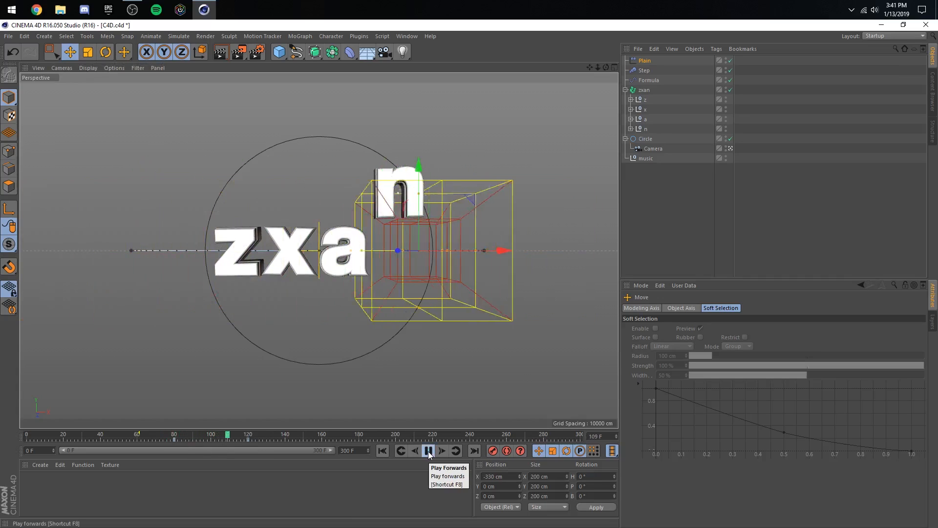
click(428, 451)
- Add a Delay effector to the zxan Fracture object and set it to Spring mode with 80% strength
click(645, 89)
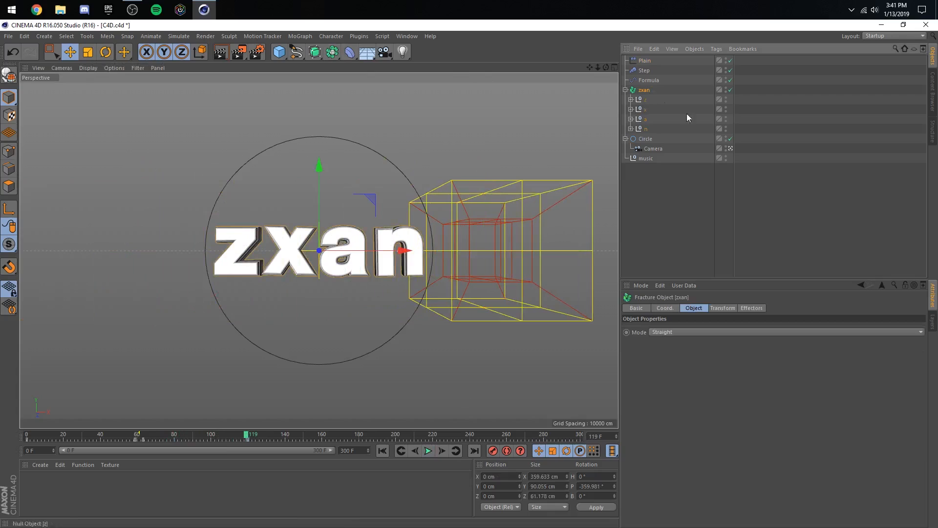
click(751, 308)
drag(297, 51, 392, 83)
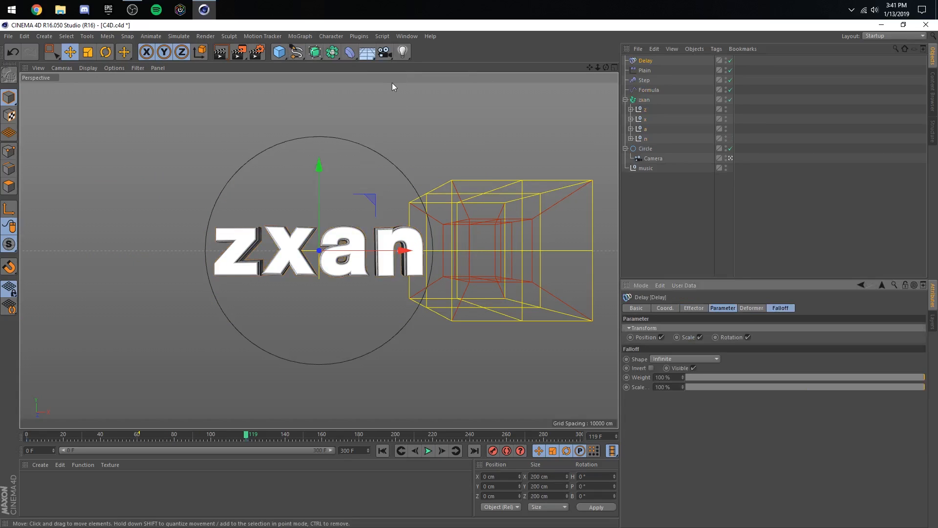
click(694, 308)
click(682, 349)
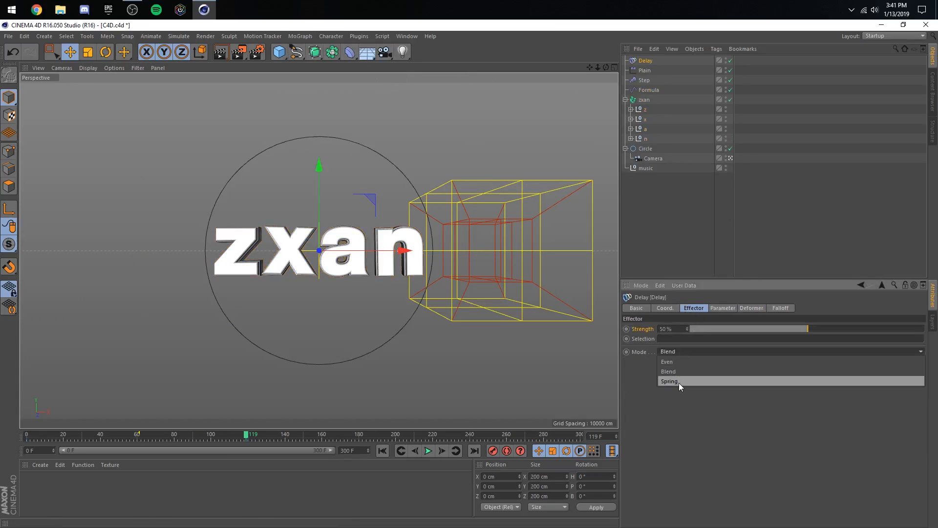
click(679, 382)
click(673, 331)
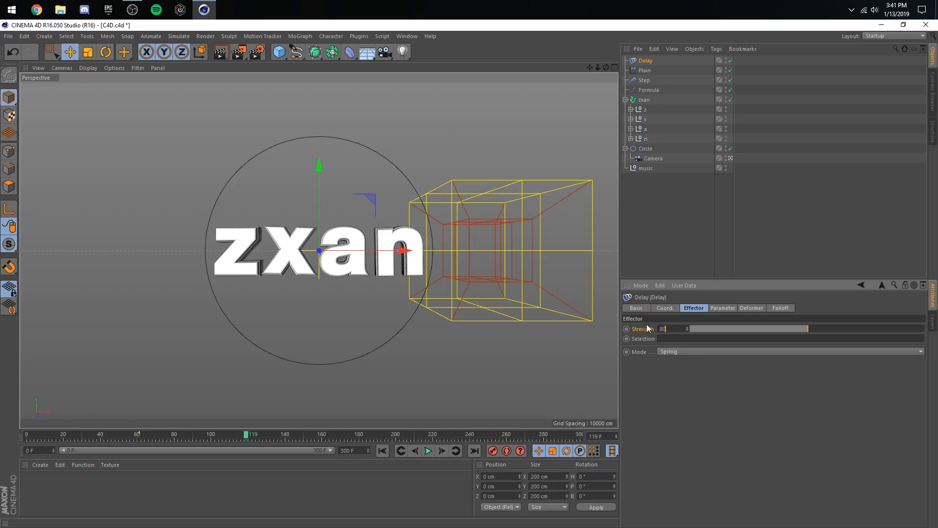
- Hide the Plain effector's falloff box in the viewport and play the animation from the start to review the spring motion
click(726, 68)
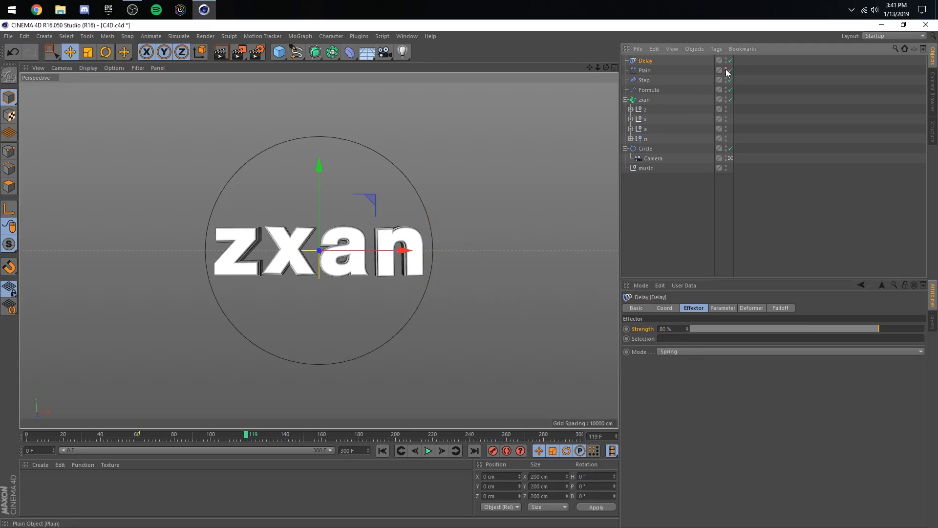
click(645, 70)
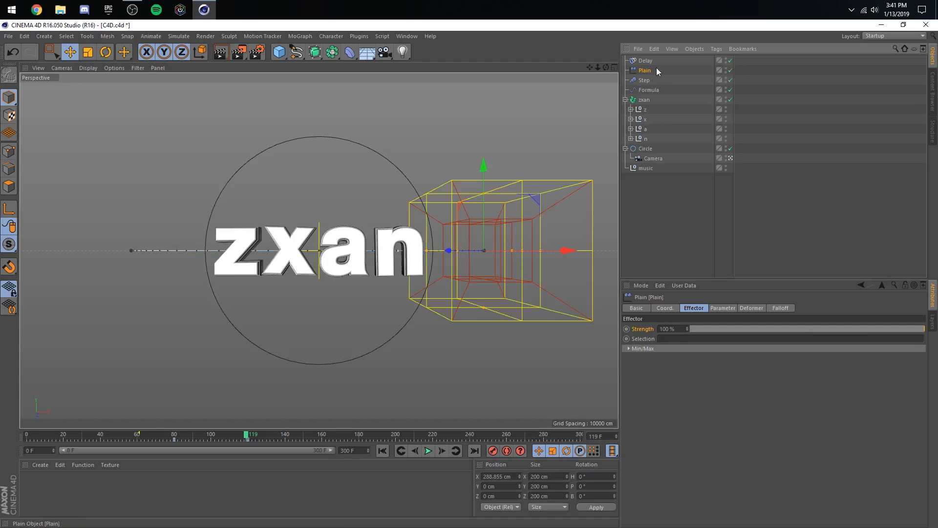
click(726, 70)
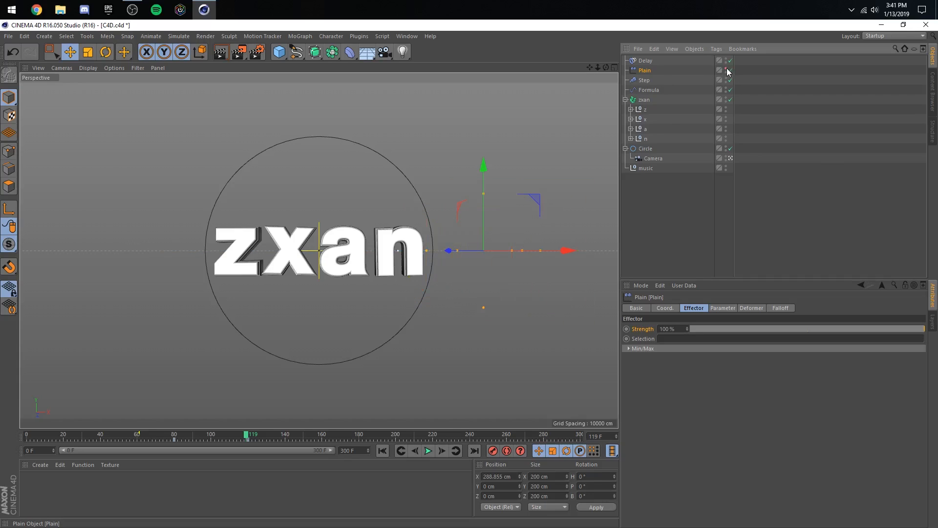
click(382, 450)
click(428, 451)
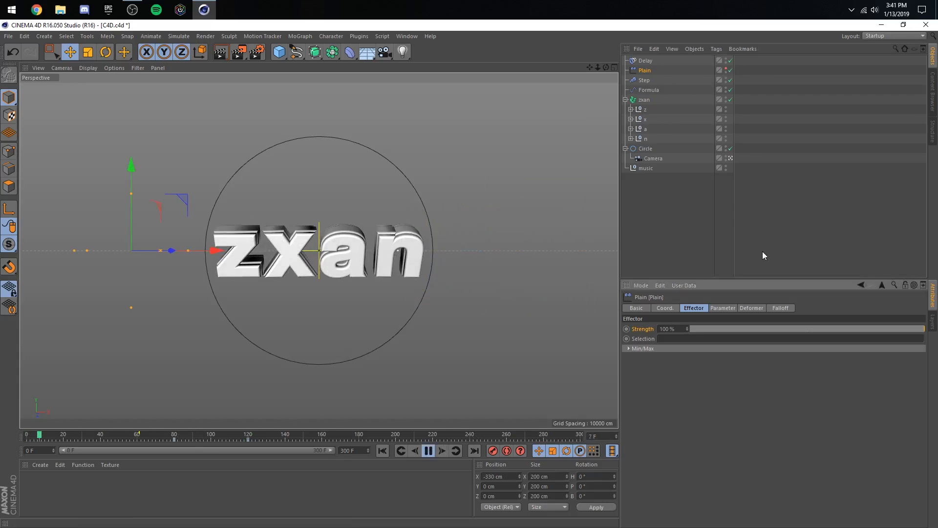
click(845, 176)
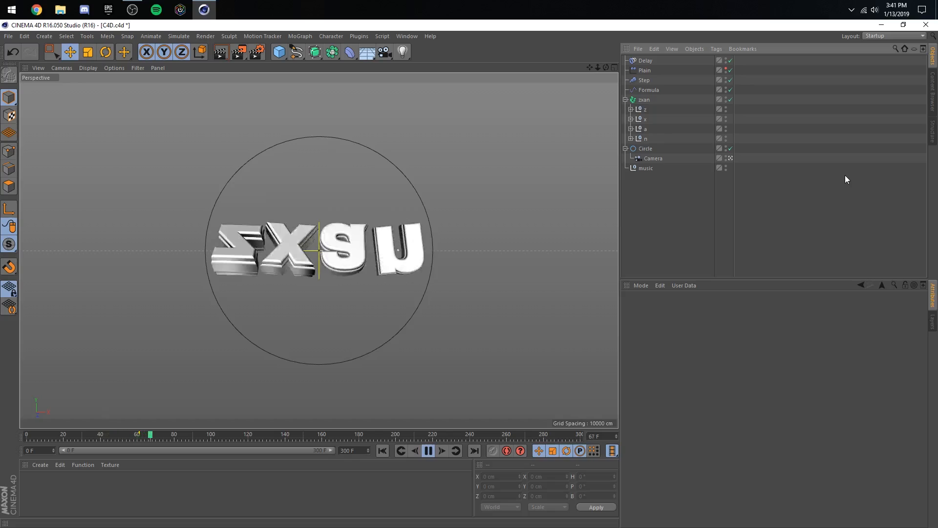
click(427, 452)
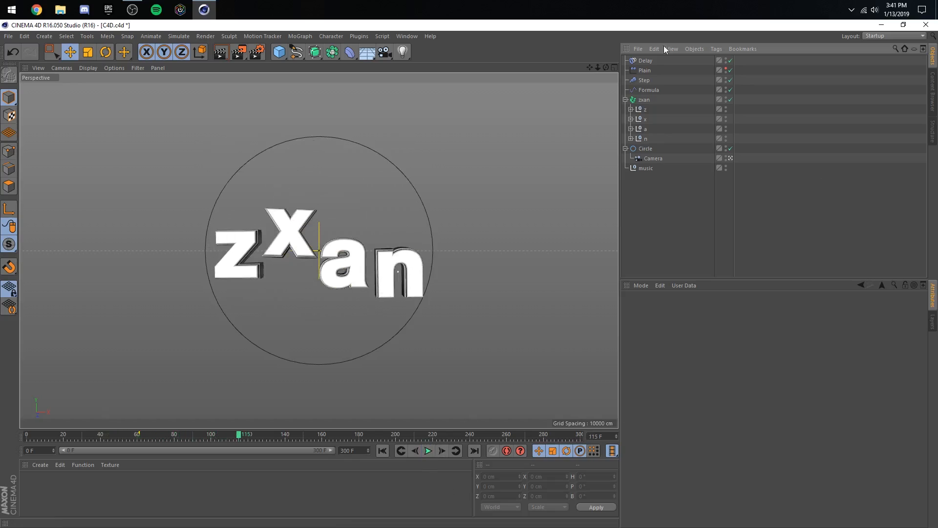
- Keyframe the Delay effector's Strength at 80% on frame 60 and at 0% on frame 61
click(637, 64)
click(104, 435)
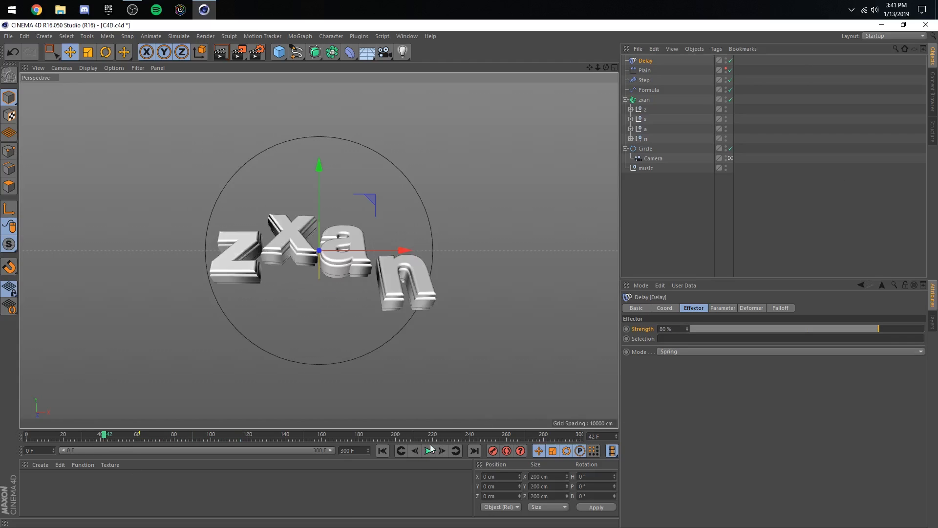
click(428, 451)
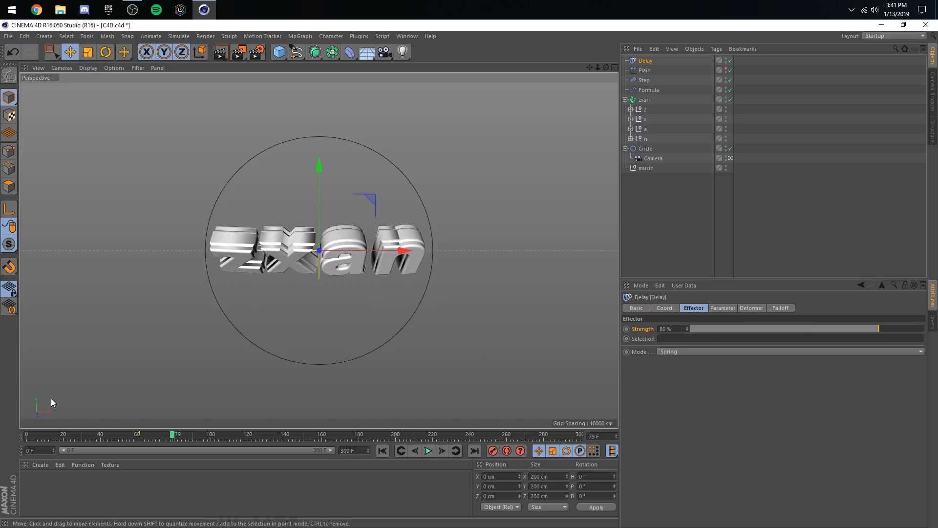
click(135, 435)
click(442, 451)
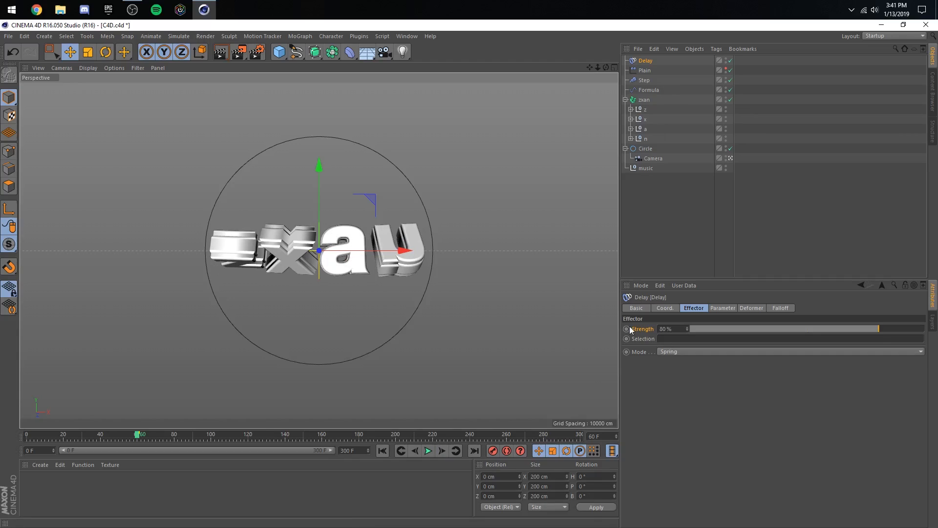
click(627, 329)
click(441, 450)
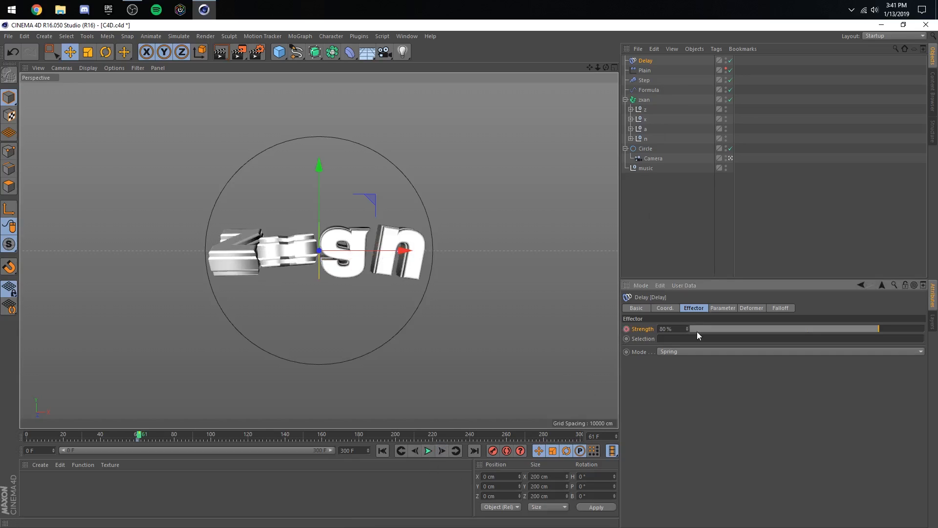
drag(697, 331, 686, 331)
- Keyframe the Delay effector's Strength at 0% on frame 79 and 80% on frame 92, and preview the result
click(428, 450)
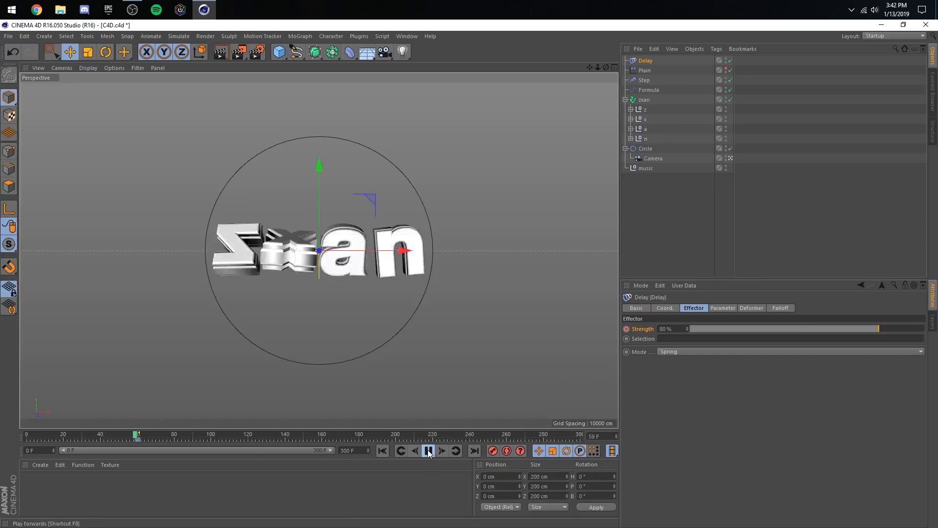
click(428, 451)
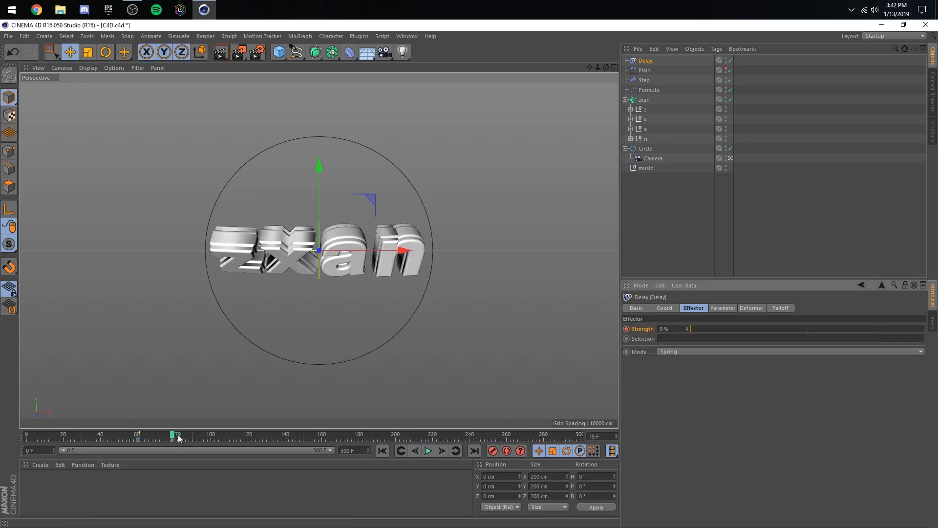
drag(173, 435, 197, 437)
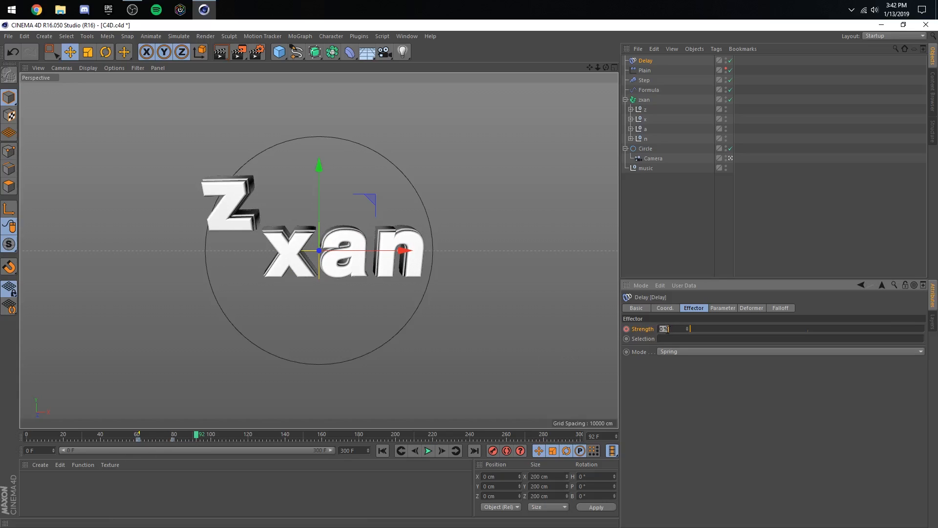
click(626, 328)
click(118, 435)
click(428, 451)
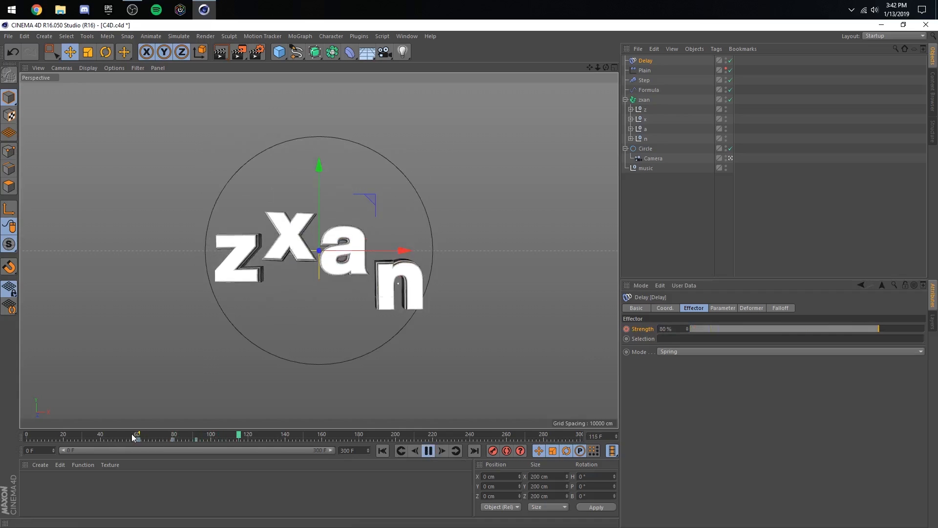
click(428, 450)
- Set the Plain effector's P.Y offset to 75 cm, save the scene and rewind to frame 0
click(643, 71)
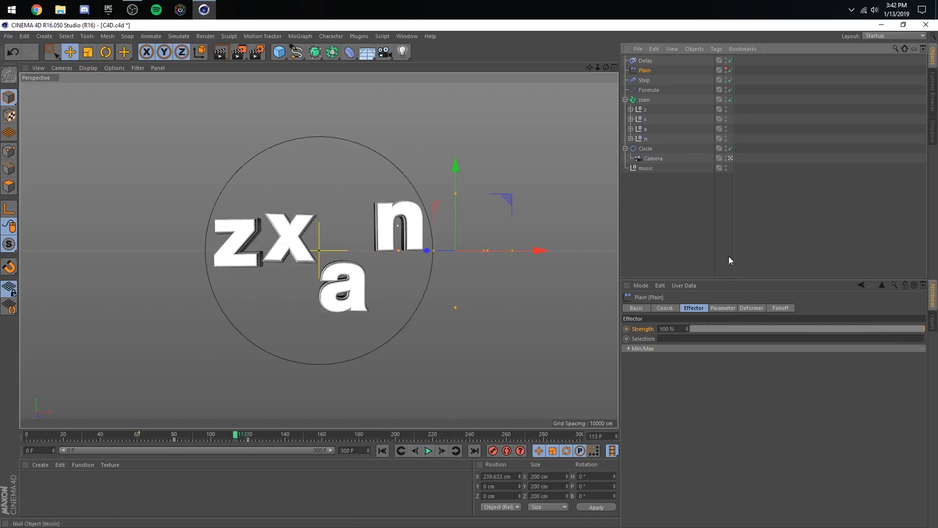
click(722, 308)
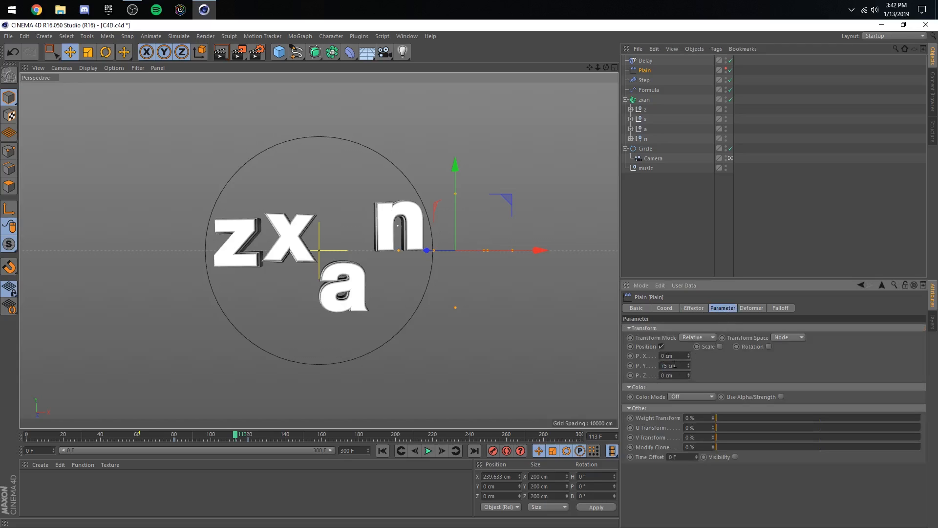
drag(233, 436, 25, 435)
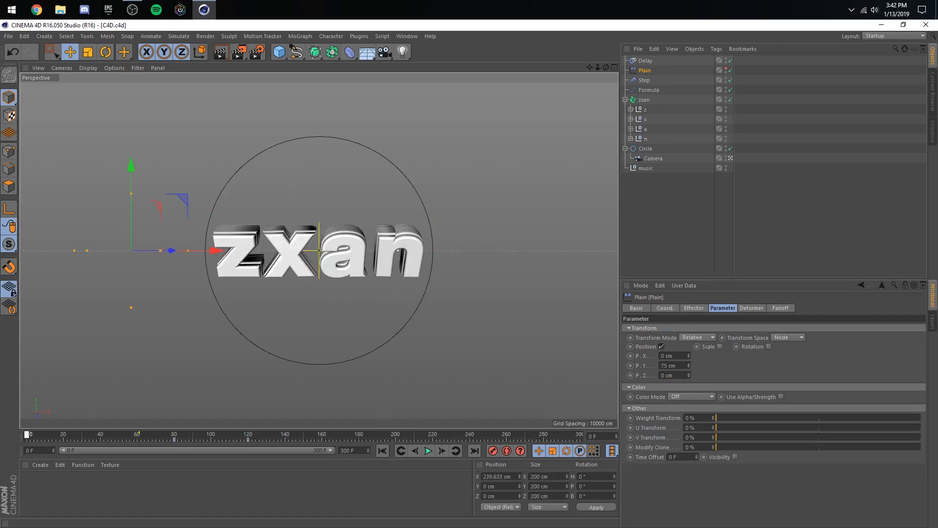
- Play the animation from the start and replay its middle section to examine the timing of the spin and letter wave
click(428, 450)
click(828, 173)
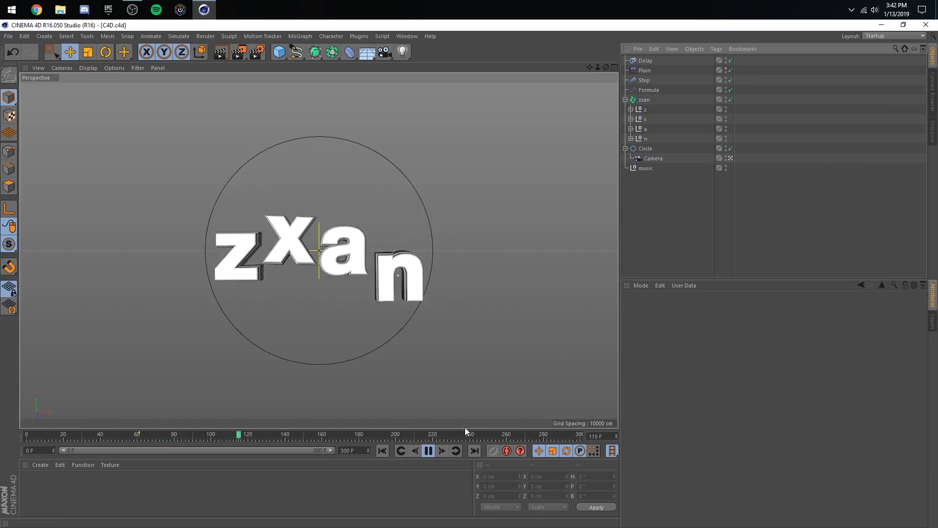
click(427, 450)
click(432, 450)
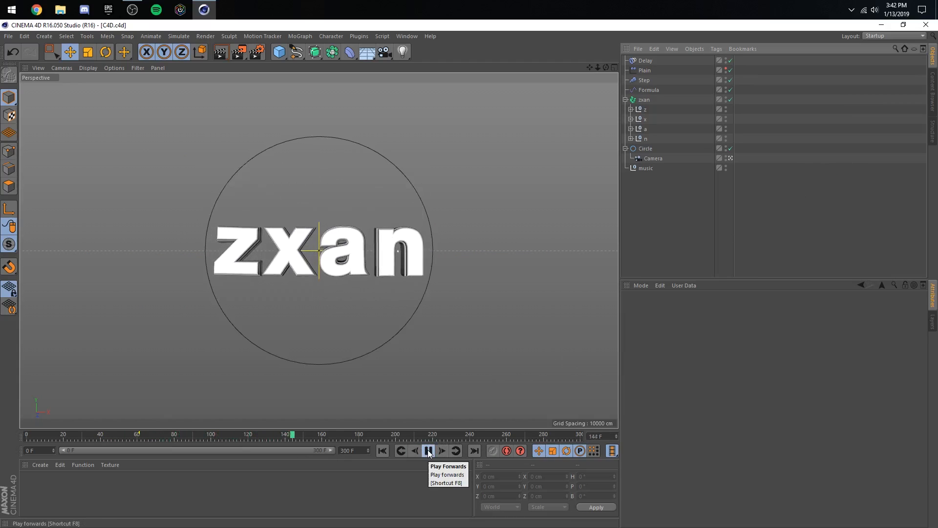
click(431, 450)
click(117, 436)
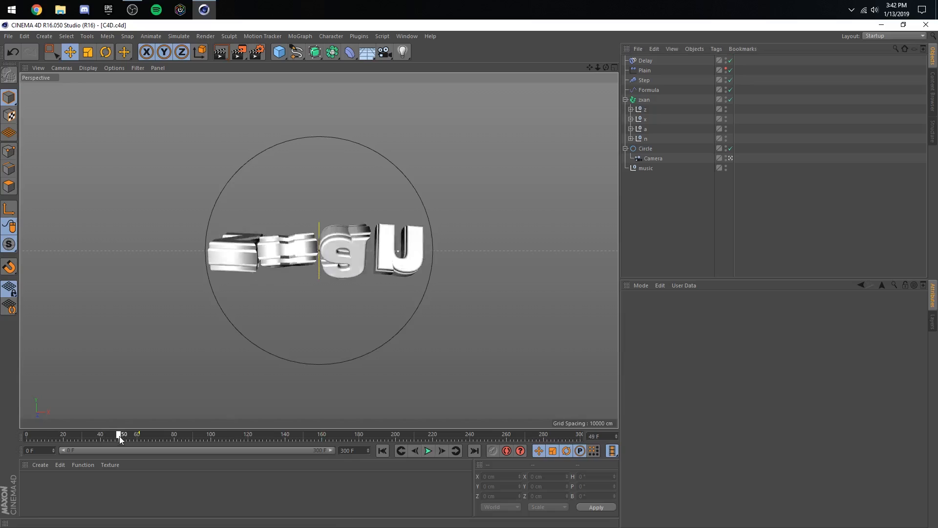
click(428, 450)
click(430, 452)
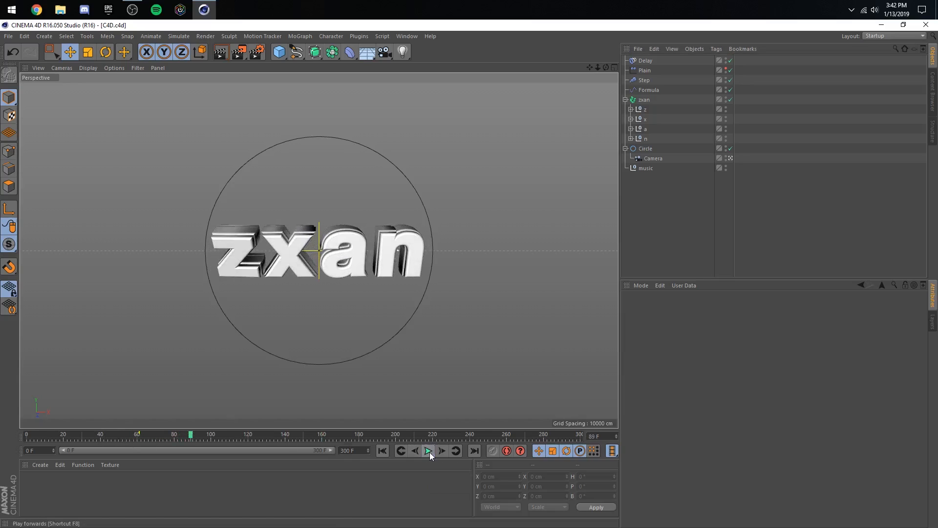
- Shift the Plain effector's keyframes about 14 frames earlier, to about frames 66 and 106, and preview the timing
click(644, 70)
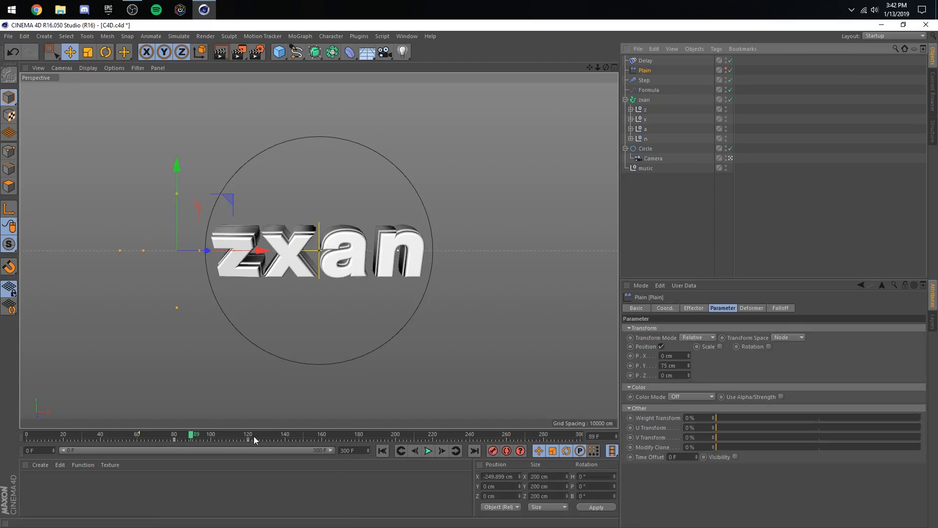
ctrl+drag(253, 441, 173, 442)
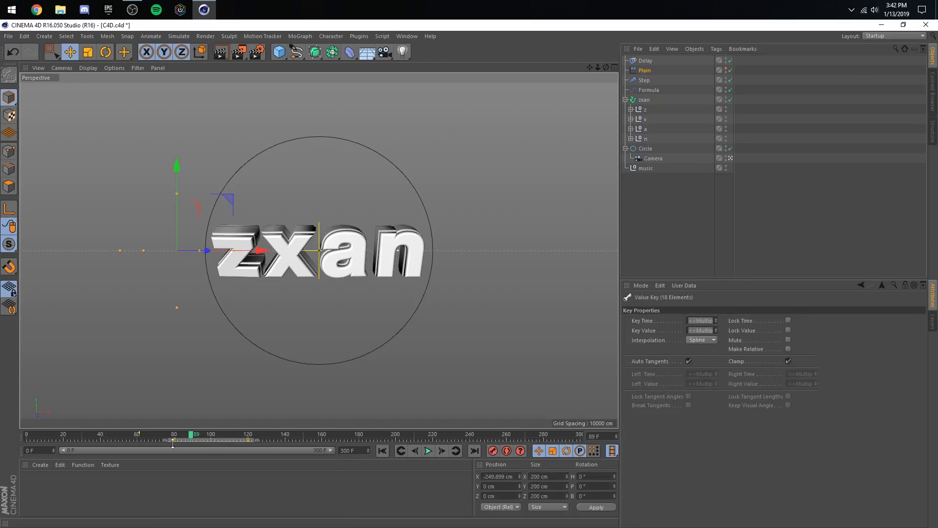
click(133, 438)
click(429, 451)
click(430, 451)
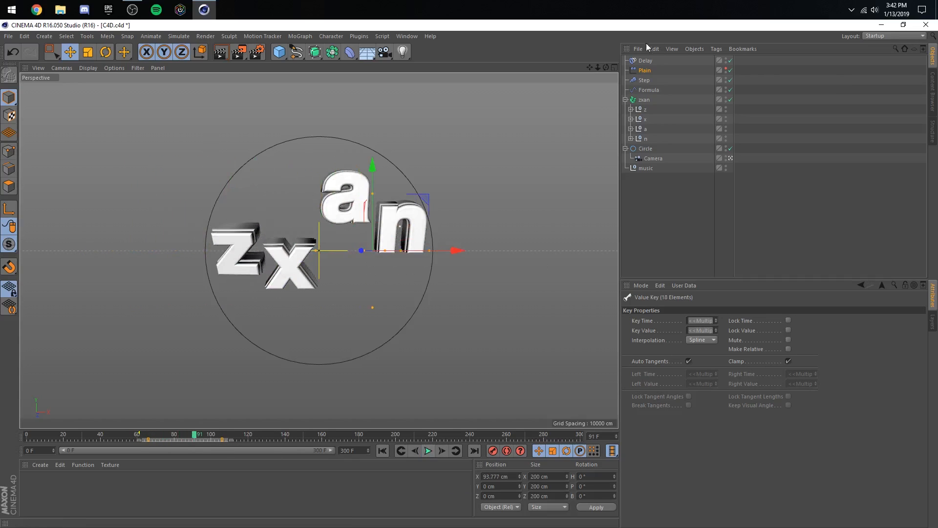
- Shift the Delay effector's last two Strength keys about 11 frames earlier, to about frames 68 and 81, and replay the animation
click(648, 60)
drag(195, 439, 175, 441)
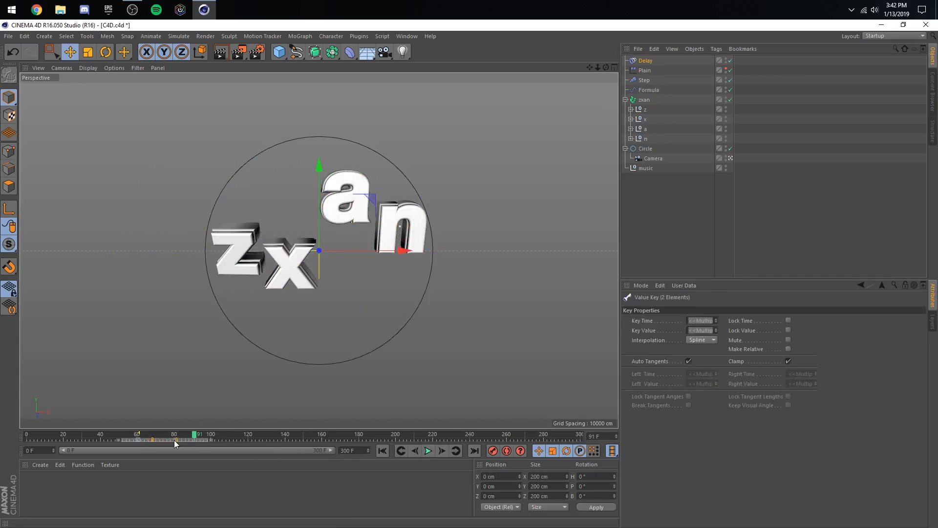
click(122, 436)
click(428, 450)
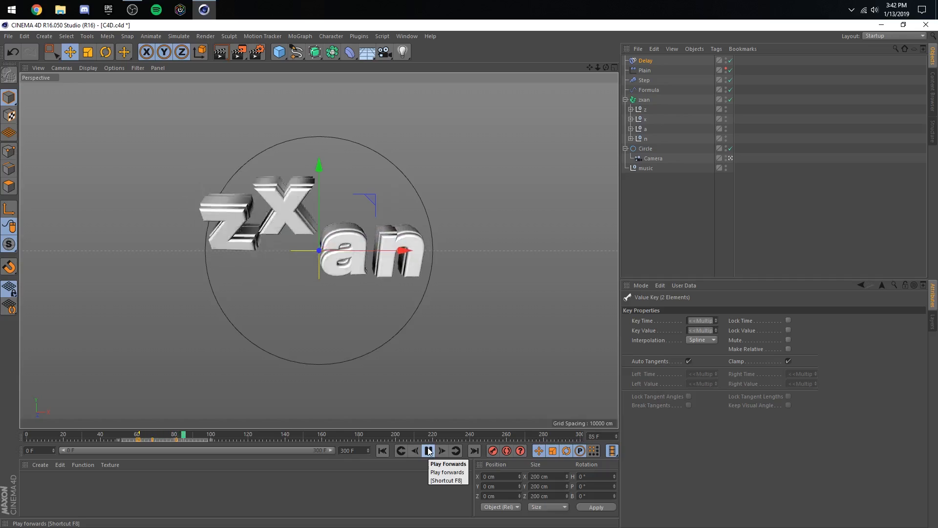
- Add a timeline marker at frame 116 and replay the section leading up to it to check the beat
click(428, 451)
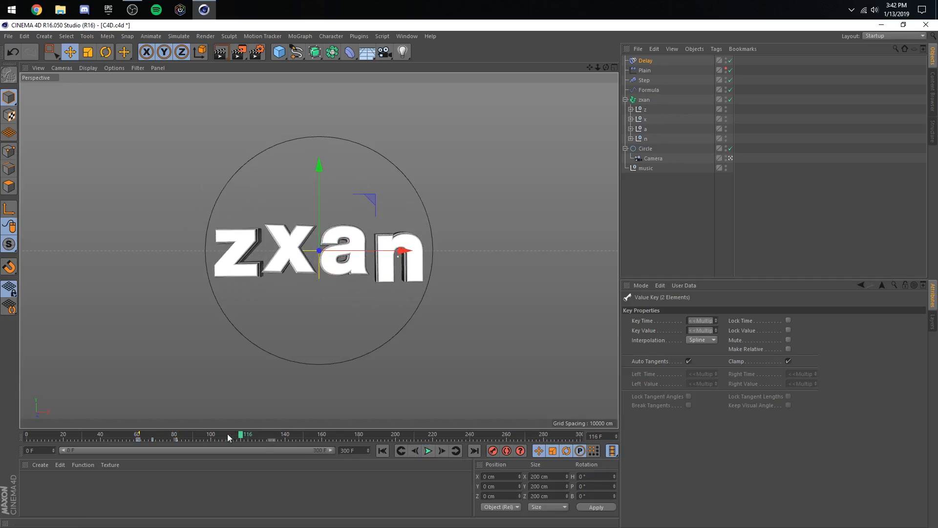
drag(228, 434, 240, 439)
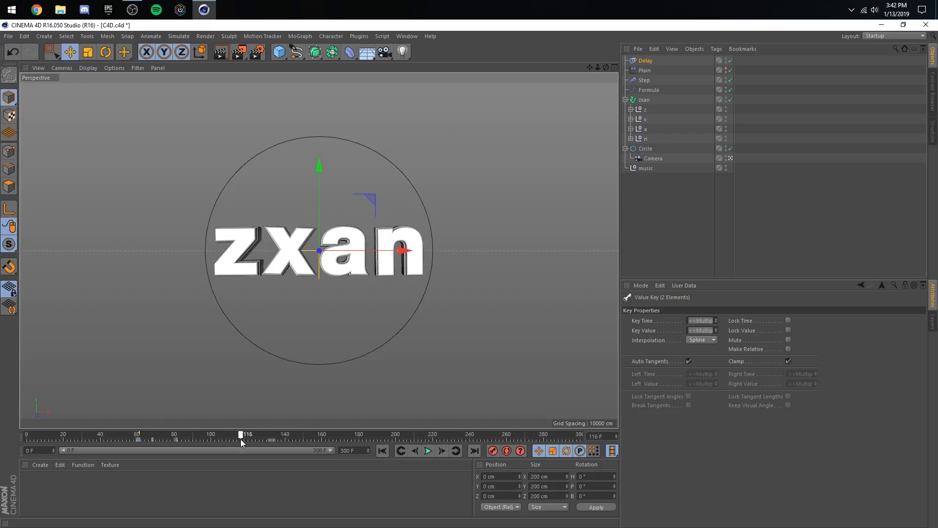
click(407, 37)
click(444, 118)
click(121, 436)
click(427, 451)
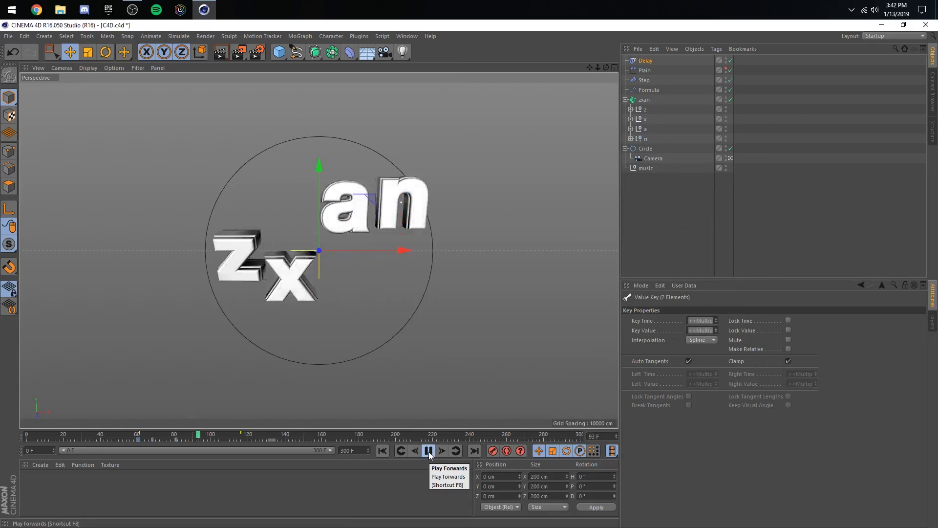
click(429, 451)
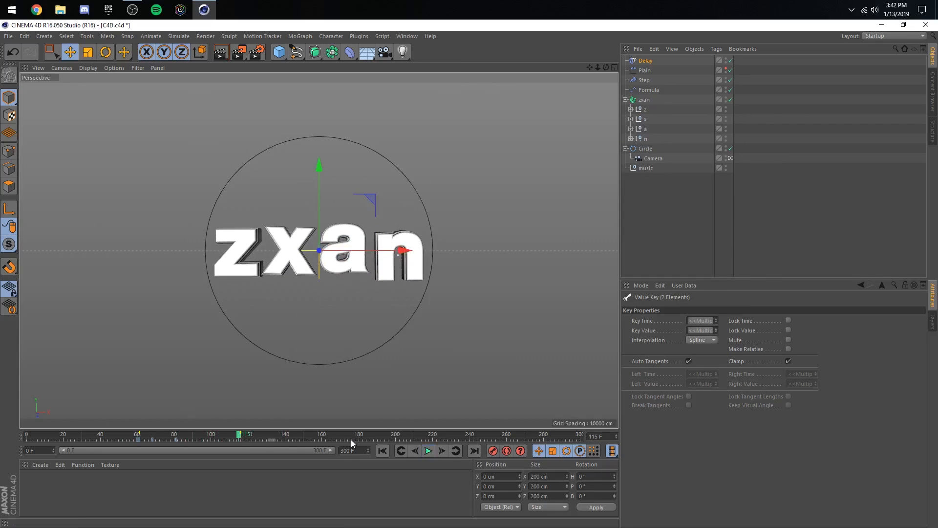
- Move the last keyframes of the zxan Fracture object earlier, to frame 114
click(645, 100)
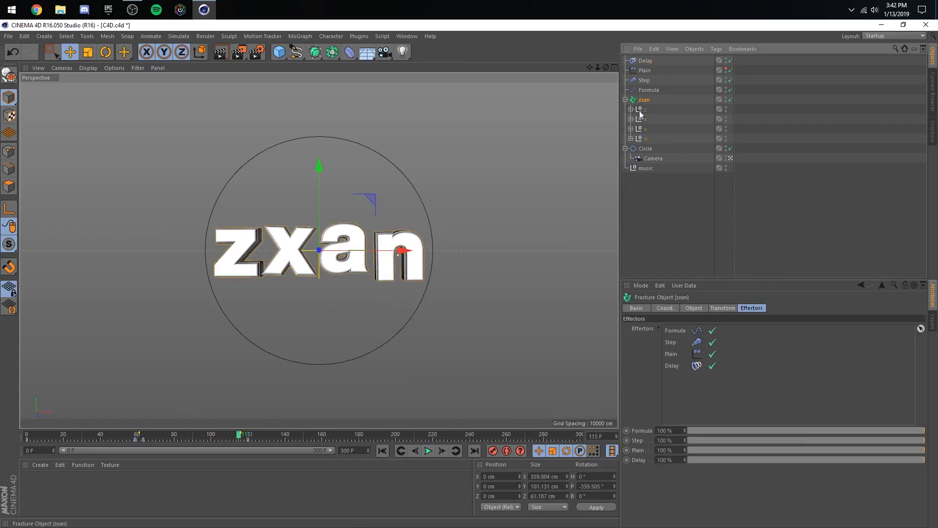
click(242, 441)
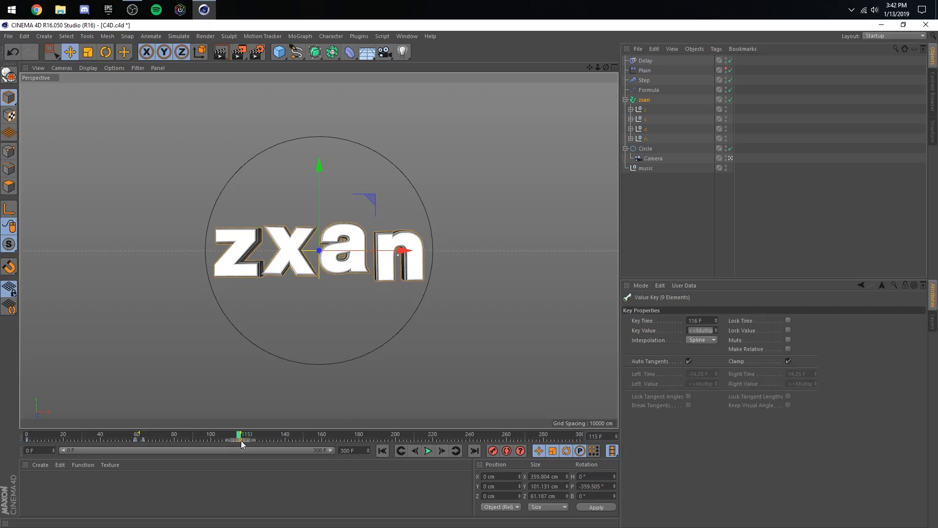
drag(240, 440, 238, 441)
- At frame 118, set the Fracture object's R.P rotation to -199.6°, record a keyframe and preview the spin
click(241, 435)
click(441, 450)
click(441, 451)
key(r)
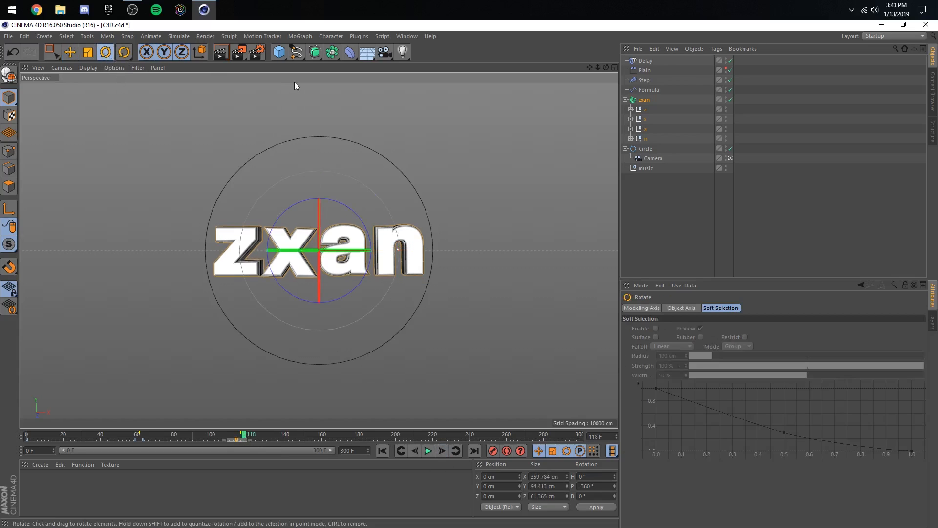
click(644, 100)
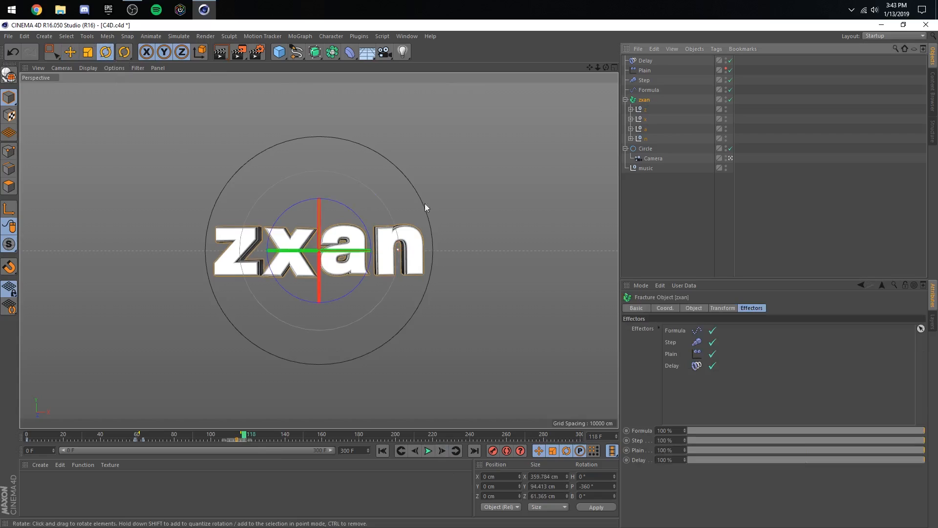
shift+drag(319, 233, 310, 266)
click(665, 307)
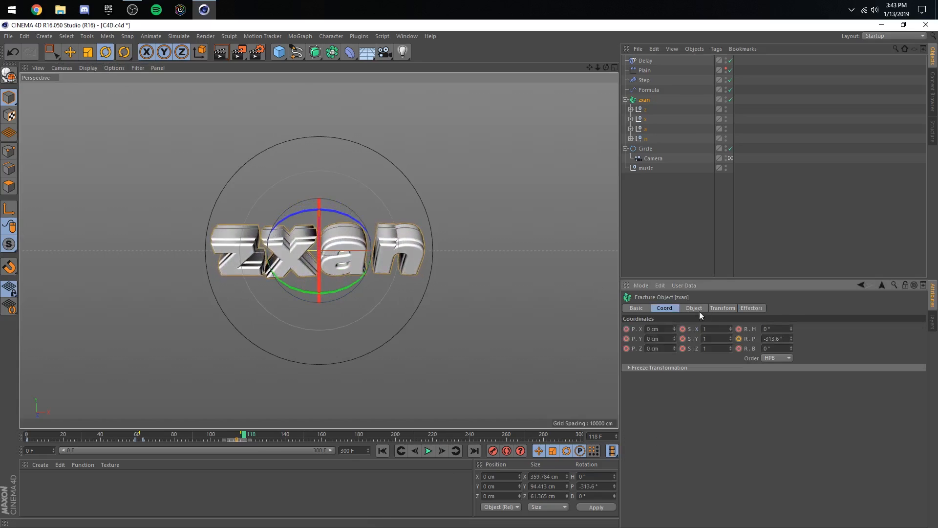
drag(791, 338, 791, 283)
click(128, 434)
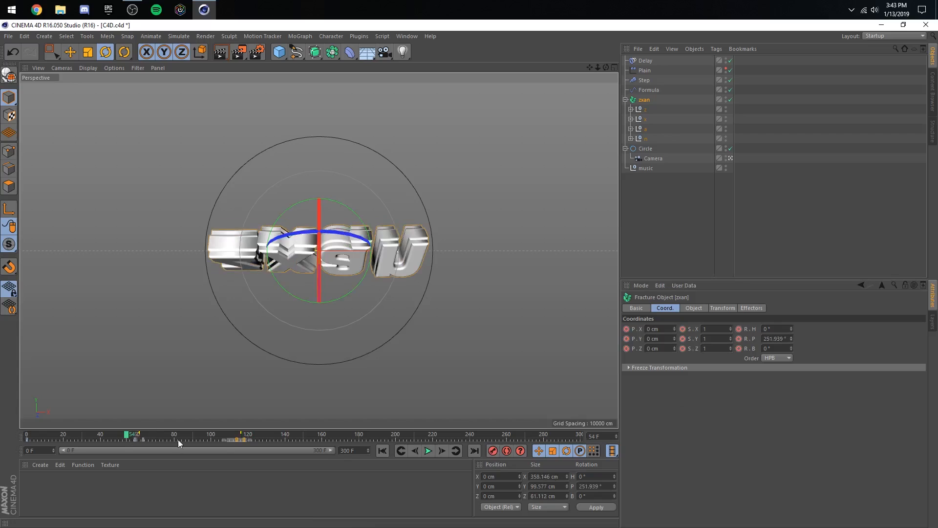
click(433, 450)
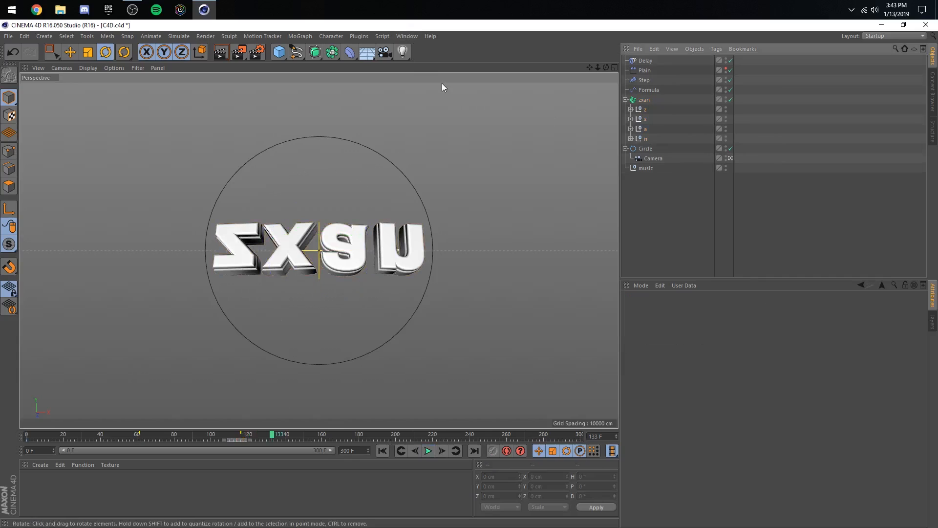
- Open the Fracture object's Rotation F-curves, frame all keys, and tilt the tangent of the frame 114 key into an upward ease
click(407, 36)
click(439, 118)
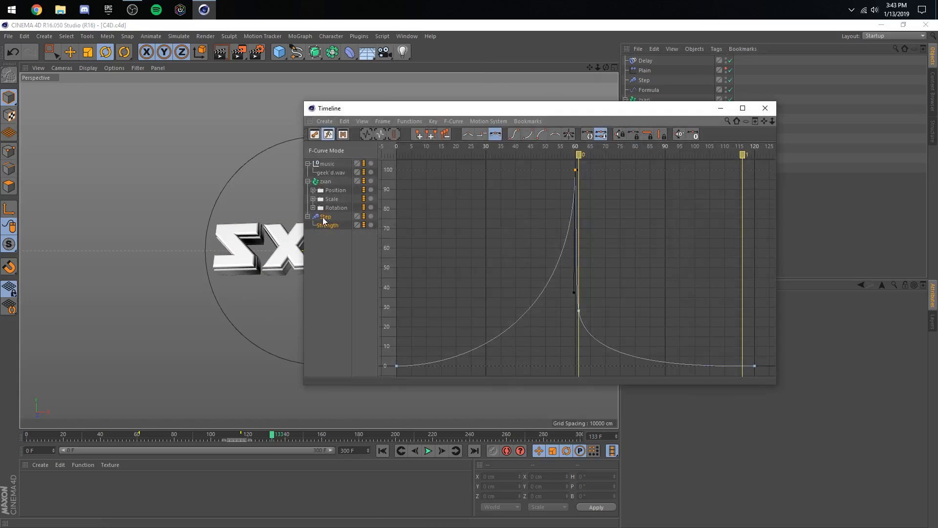
click(336, 207)
click(383, 121)
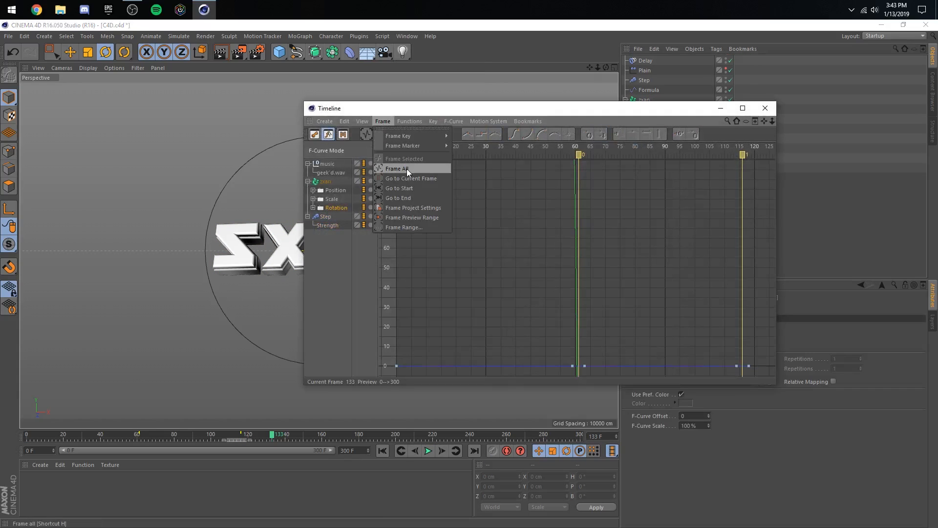
click(406, 168)
click(742, 365)
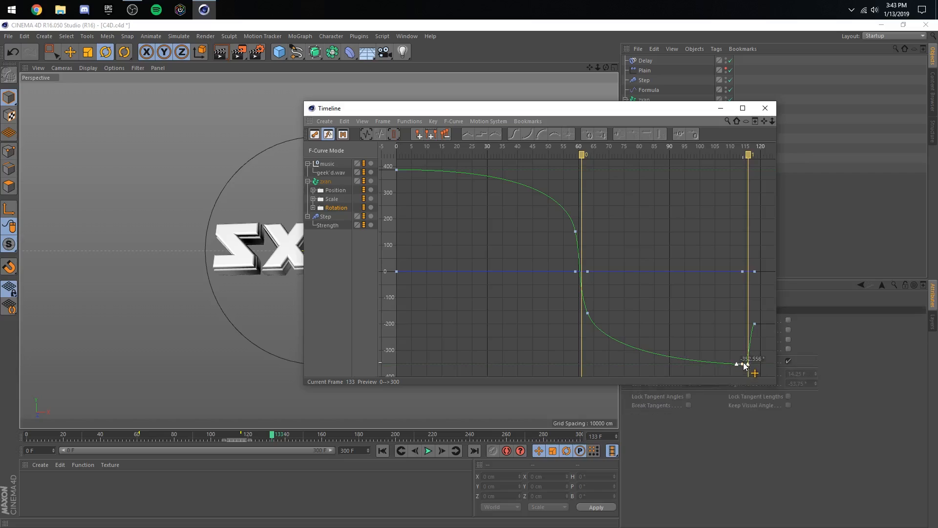
drag(759, 344, 758, 342)
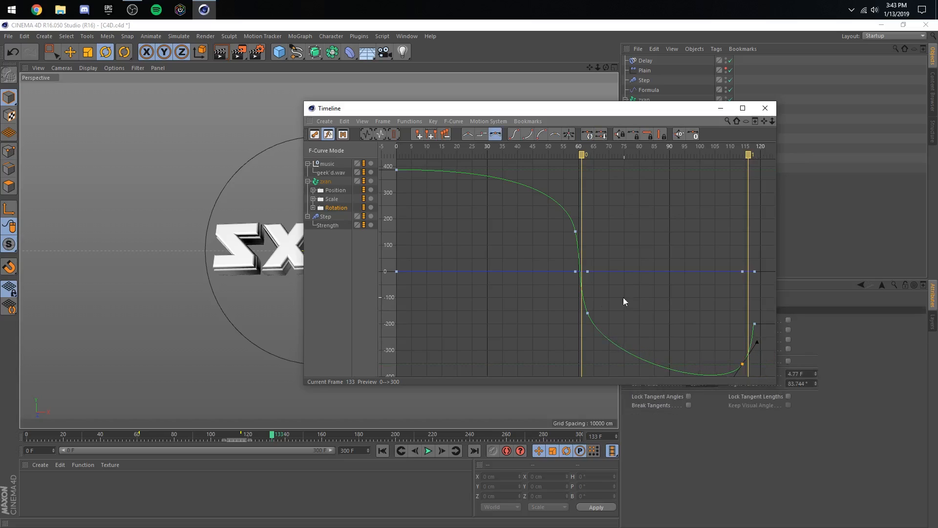
- Lower the rotation key at frame 63 to about -175°, adjust its tangent and replay the spin
click(588, 313)
drag(587, 313, 586, 318)
drag(602, 354, 604, 359)
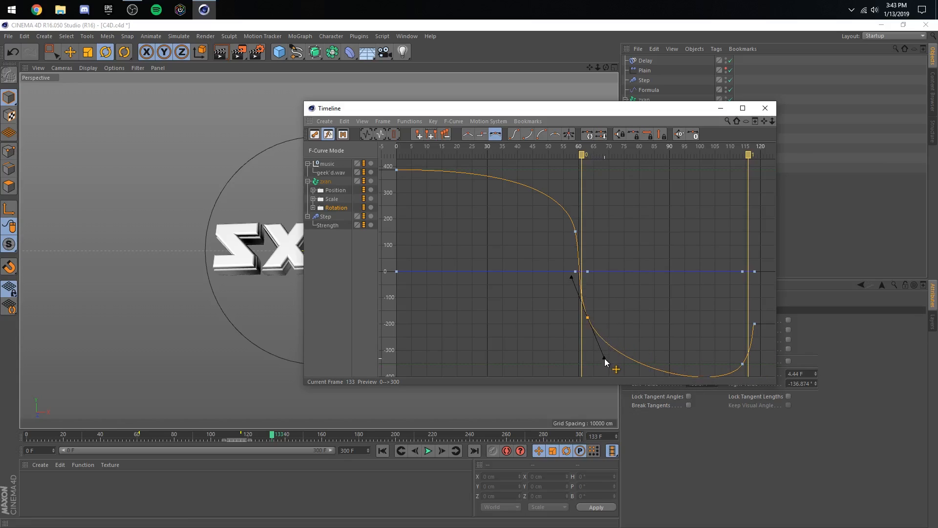
click(567, 322)
drag(495, 111, 646, 117)
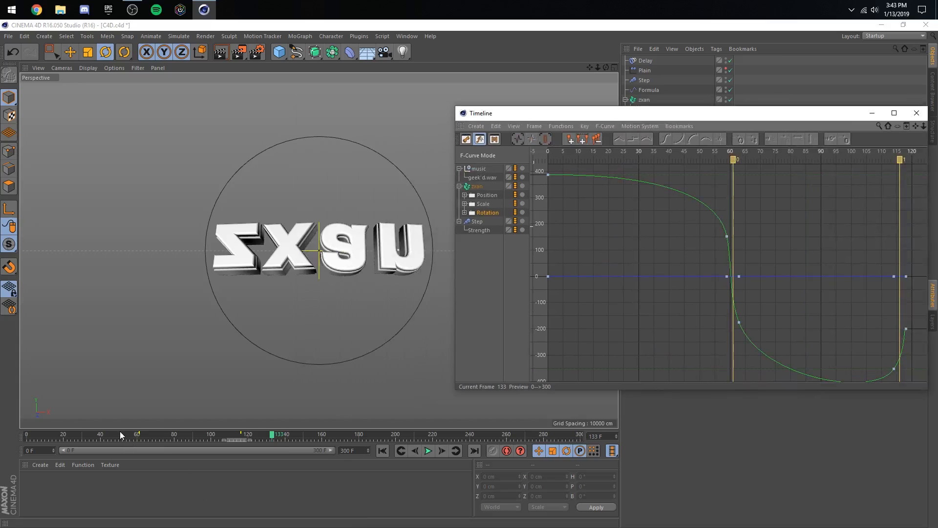
click(428, 450)
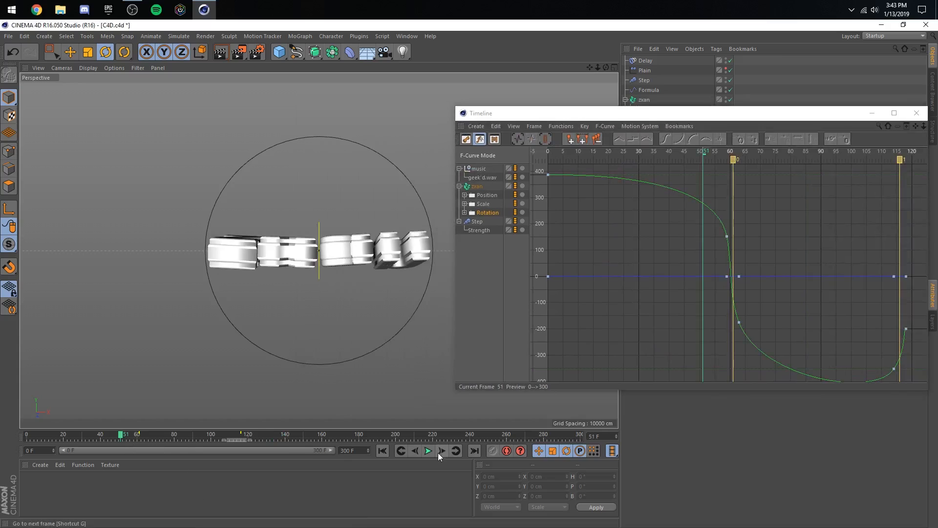
click(135, 434)
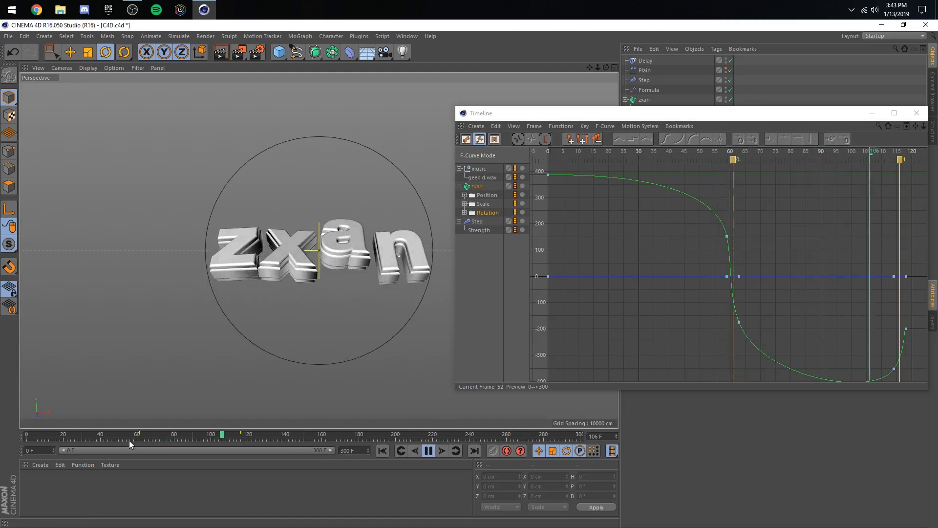
click(140, 434)
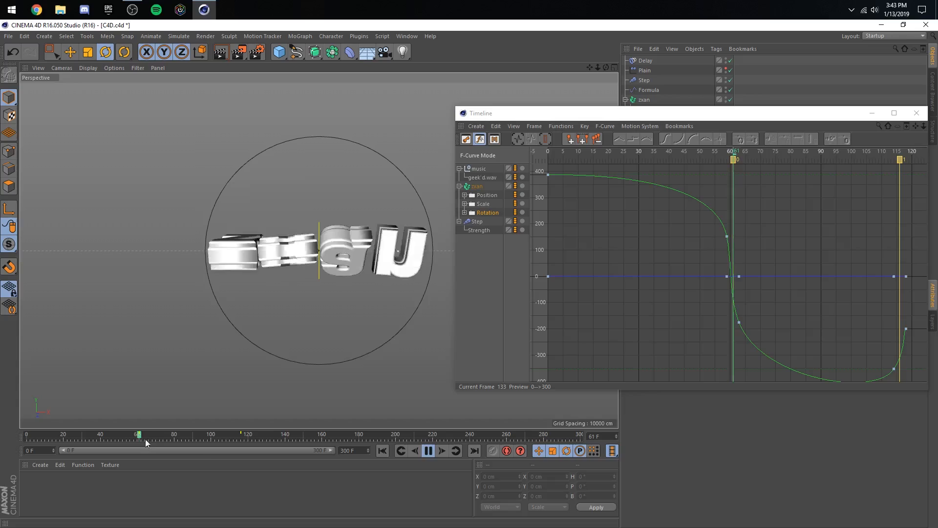
click(428, 450)
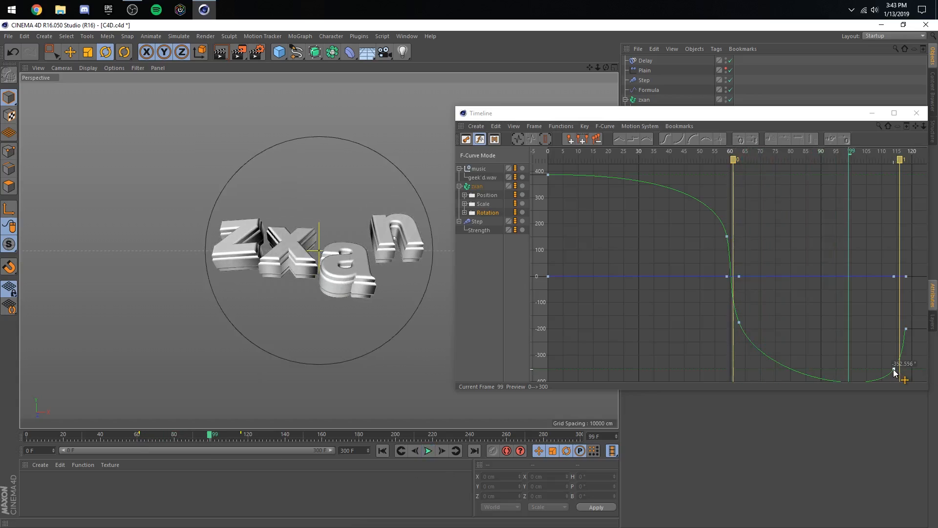
- Raise the rotation key at frame 114 to about -330° and preview the smoothed curve
drag(894, 368, 894, 363)
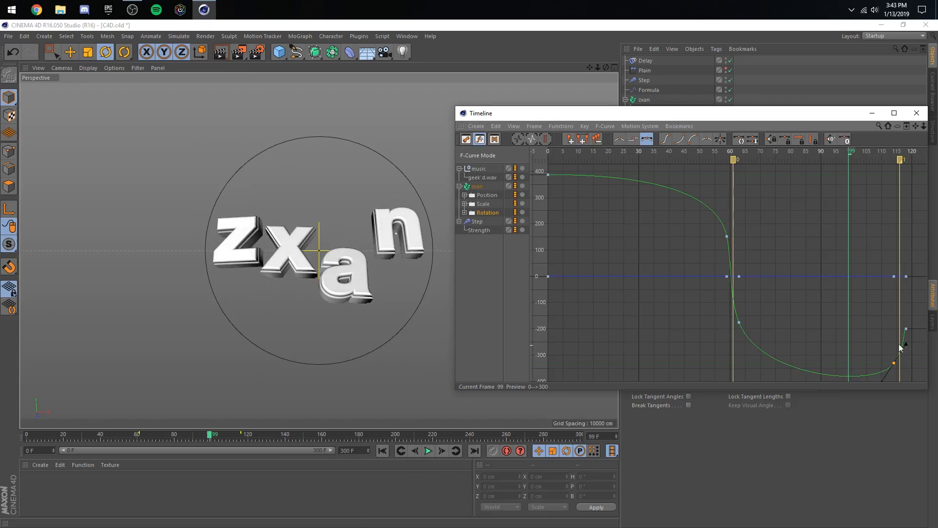
click(870, 325)
click(127, 435)
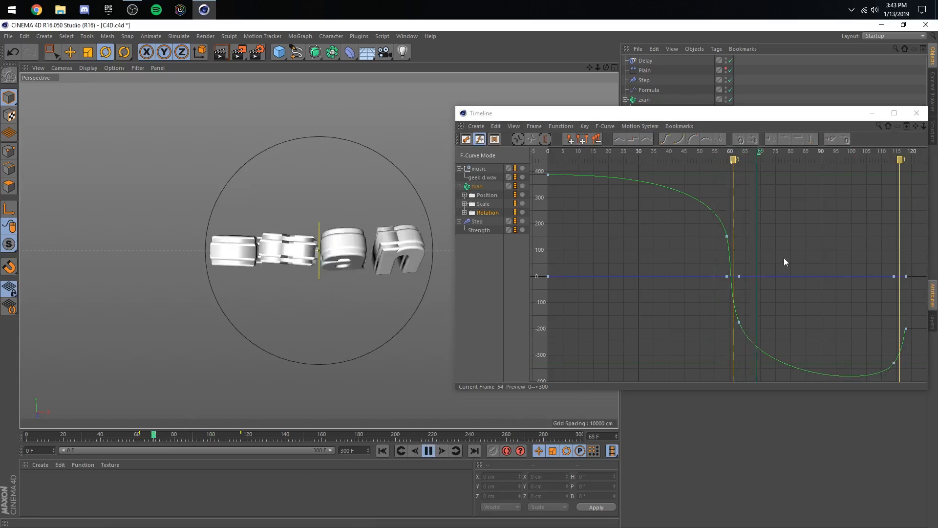
click(428, 450)
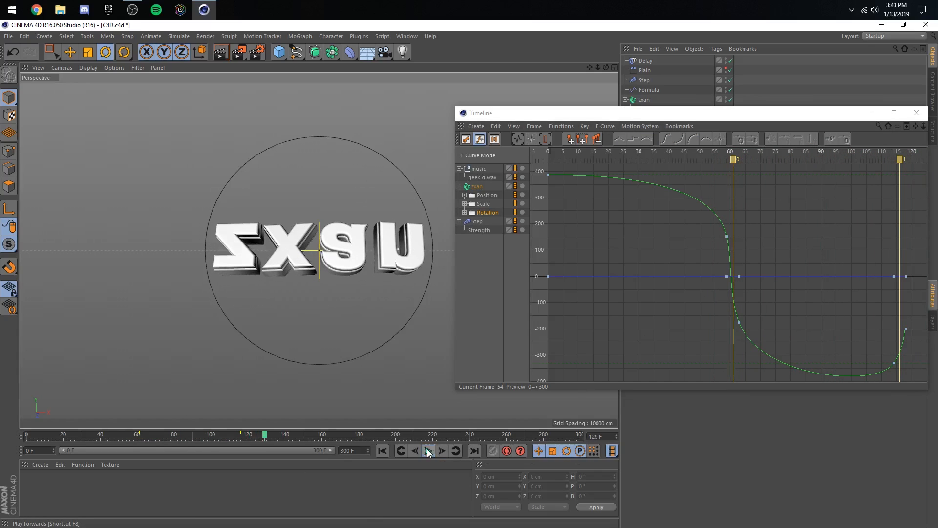
- Rewind to frame 0, save the scene and play the animation from the start to find the next beat
click(26, 434)
key(ctrl+s)
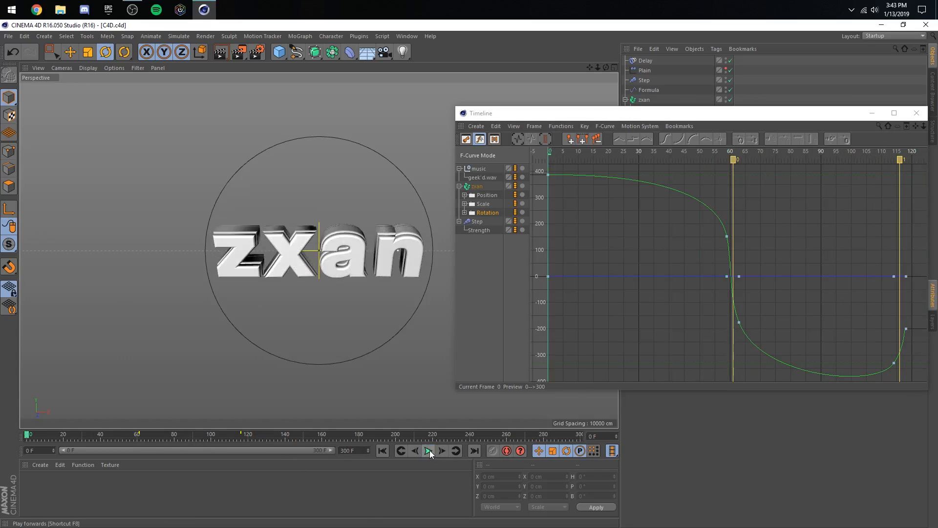
click(429, 450)
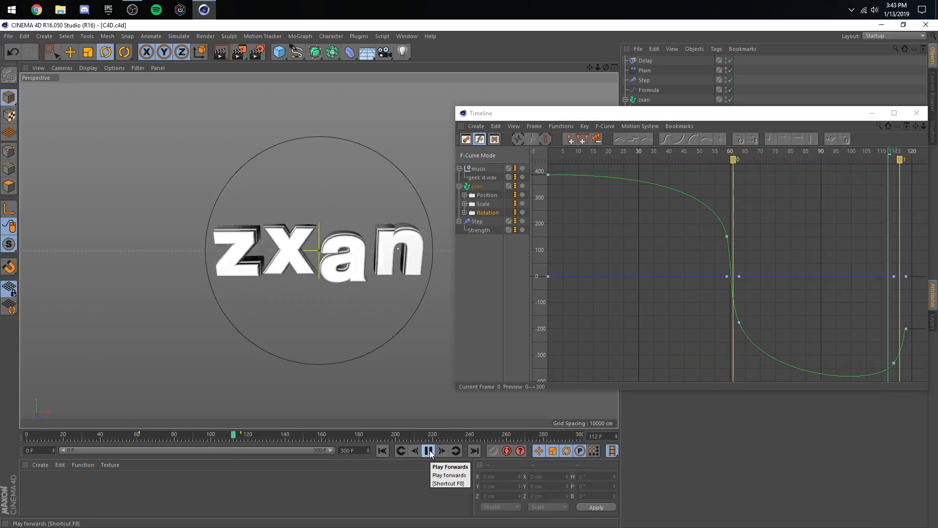
click(429, 450)
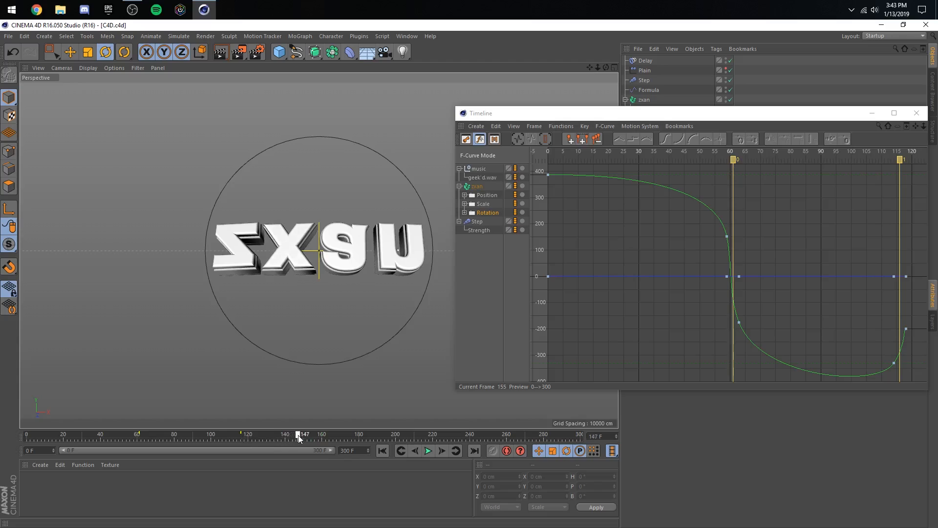
- Add a marker at frame 152, keyframe the Fracture object's R.P rotation at -15.6° on frame 150, and preview it
click(570, 139)
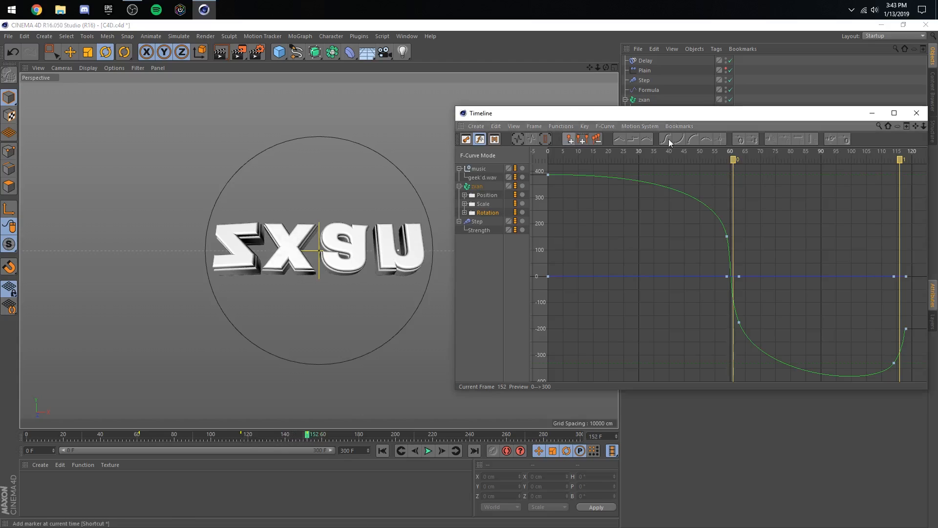
click(914, 117)
click(638, 100)
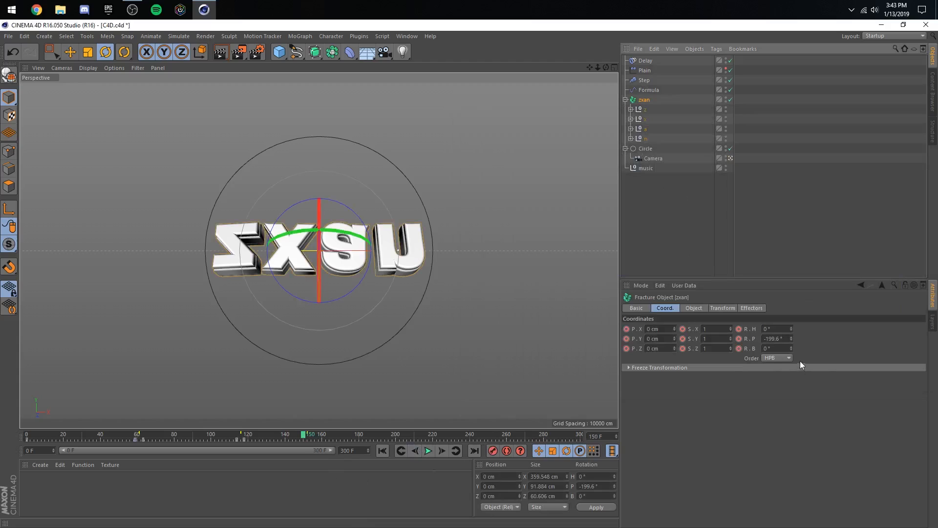
mouse_move(790, 339)
mouse_down()
mouse_move(790, 274)
mouse_move(793, 343)
mouse_up()
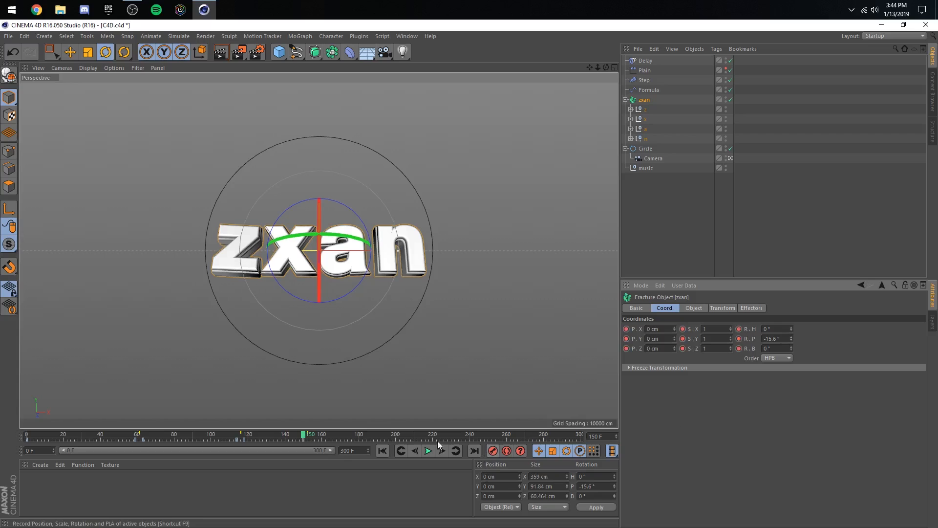
click(251, 436)
click(428, 450)
click(429, 451)
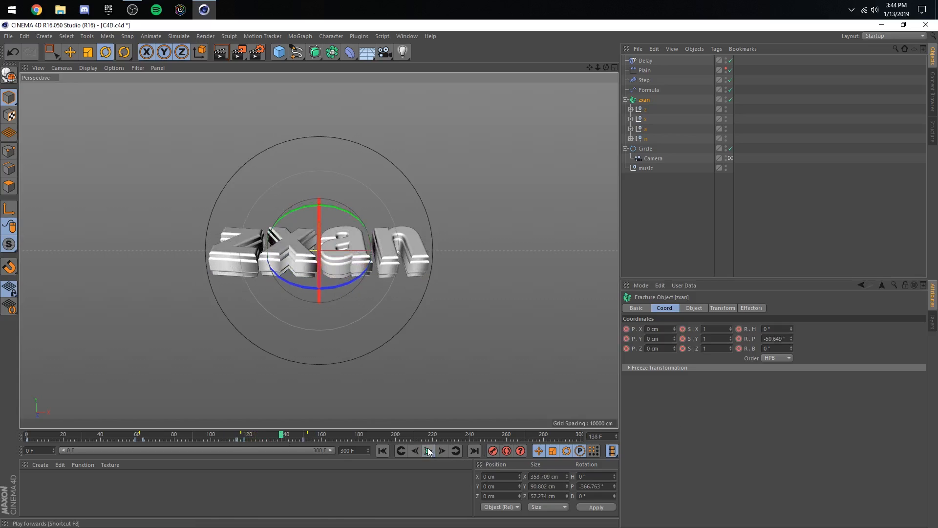
- In the Rotation F-curve, raise the frame 118 key to about -160° and replay the spin from about frame 104
click(407, 36)
click(430, 130)
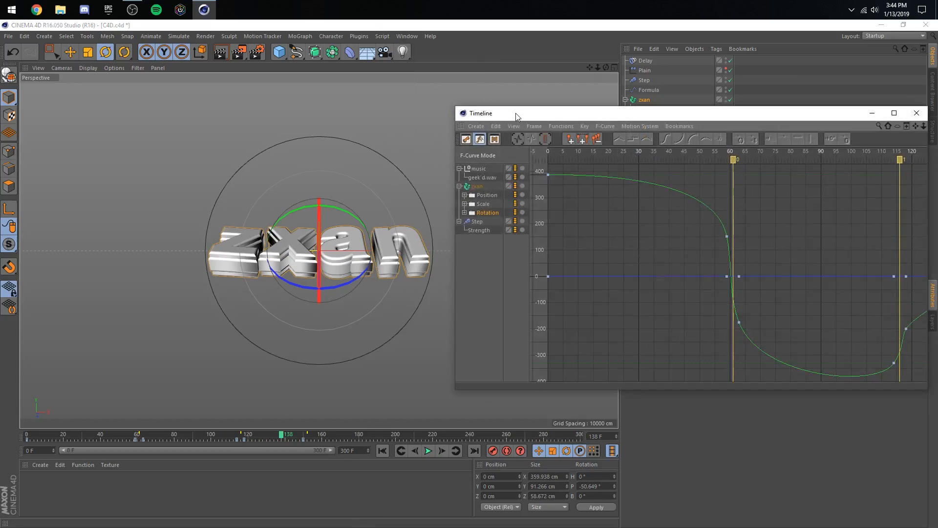
drag(515, 115, 427, 101)
click(441, 113)
click(461, 160)
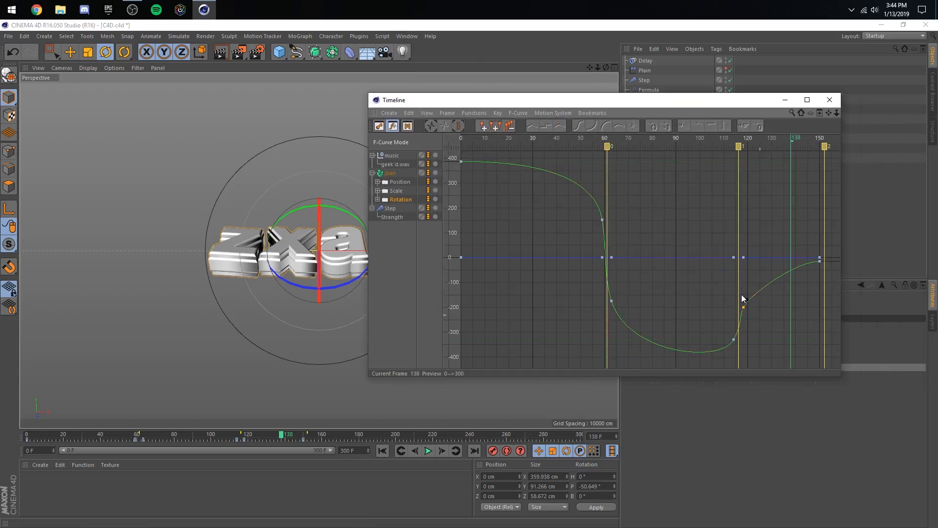
drag(743, 307, 745, 297)
click(219, 433)
click(429, 451)
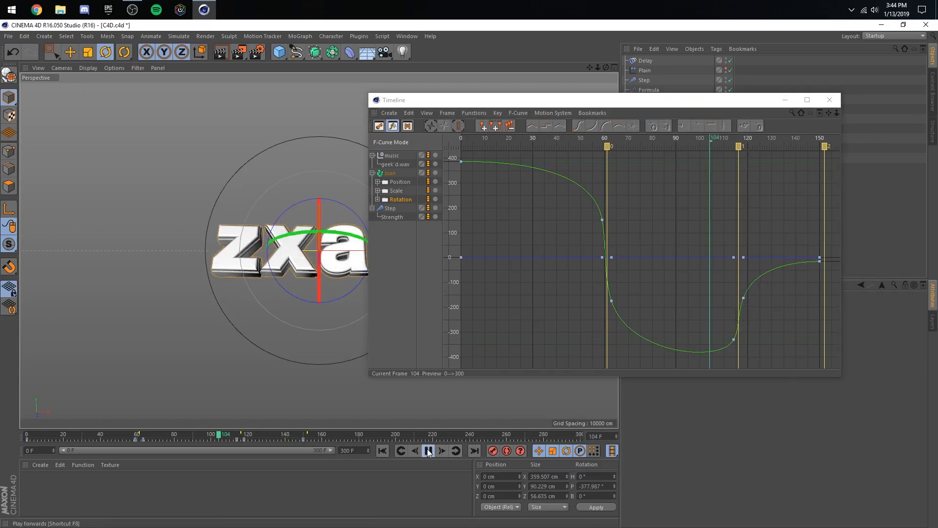
click(429, 450)
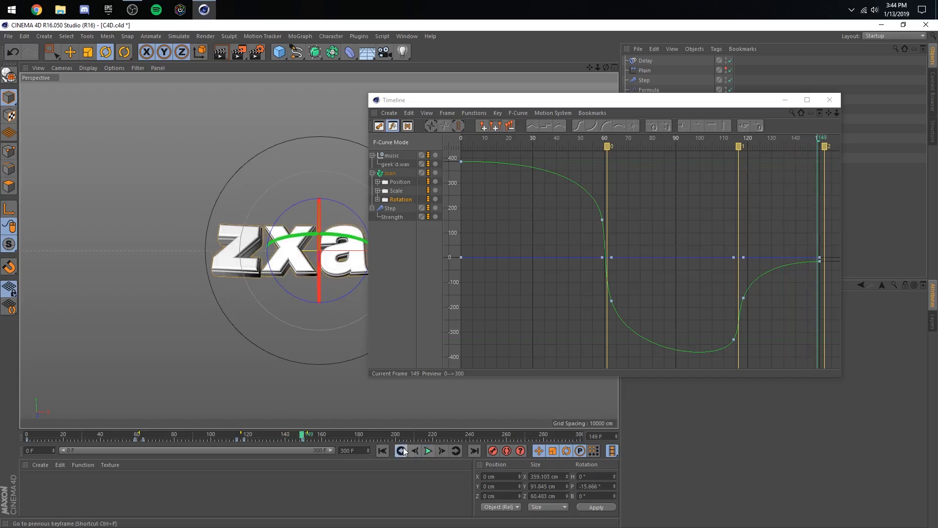
- Go to frame 154 and keyframe the Fracture object's R.P rotation at 157.4°
click(404, 448)
click(455, 450)
click(442, 450)
click(442, 450)
click(442, 449)
click(442, 450)
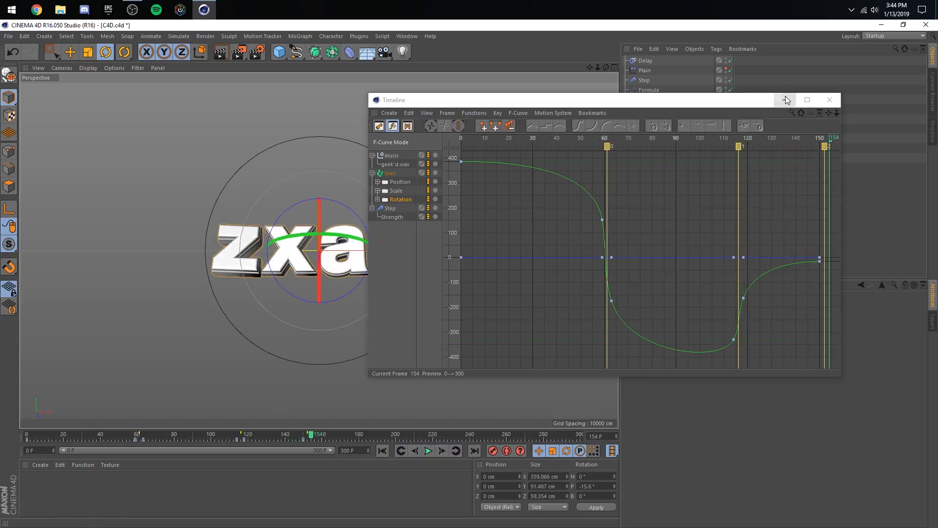
click(785, 100)
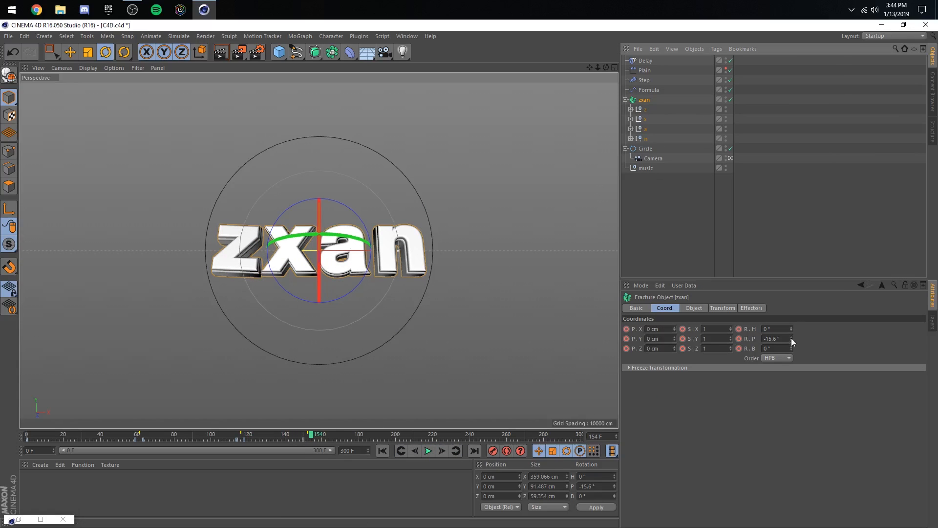
drag(791, 338, 791, 298)
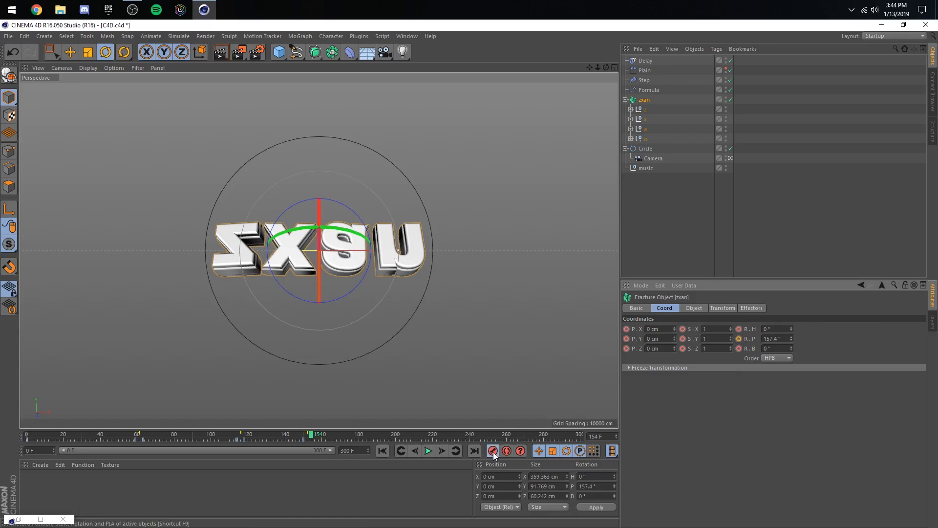
- Keyframe the Fracture object's R.P rotation at 360° on frame 210
drag(361, 434, 413, 437)
drag(791, 339, 791, 298)
click(775, 335)
text(3)
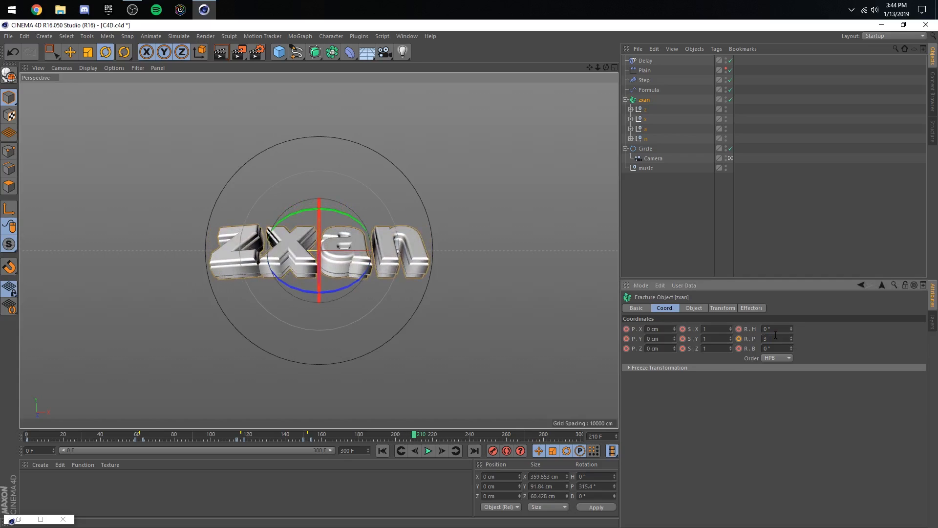
text(60)
key(Return)
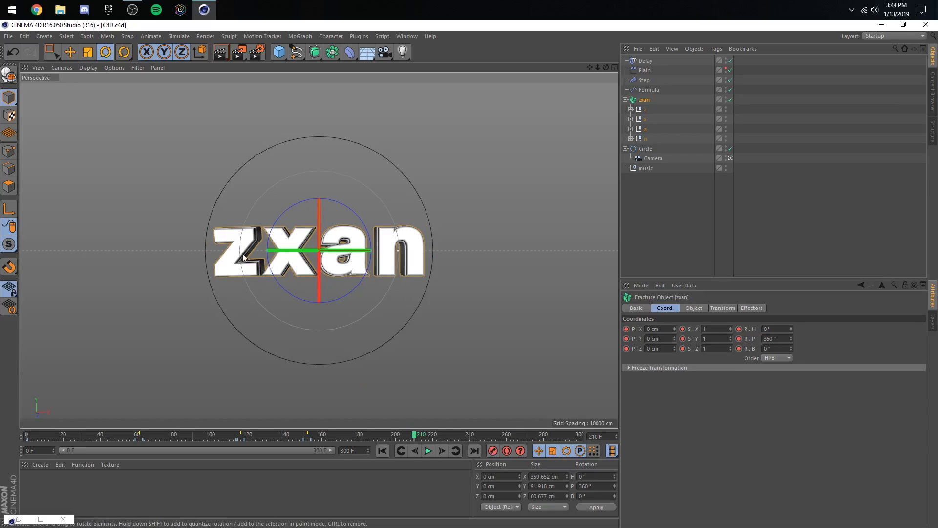
- Frame the whole Rotation F-curve, smooth the frame 154 key's tangents and preview the spin from about frame 108
click(40, 519)
click(78, 37)
click(145, 100)
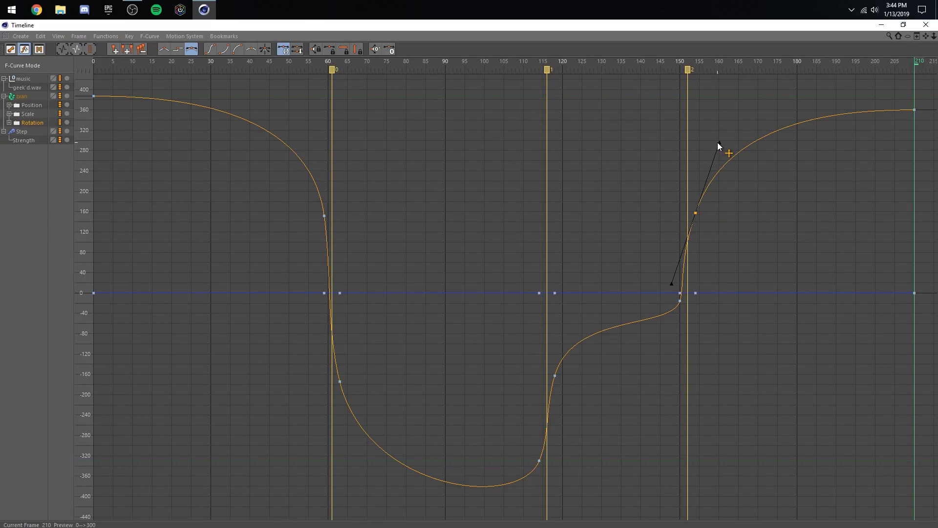
click(684, 307)
click(881, 25)
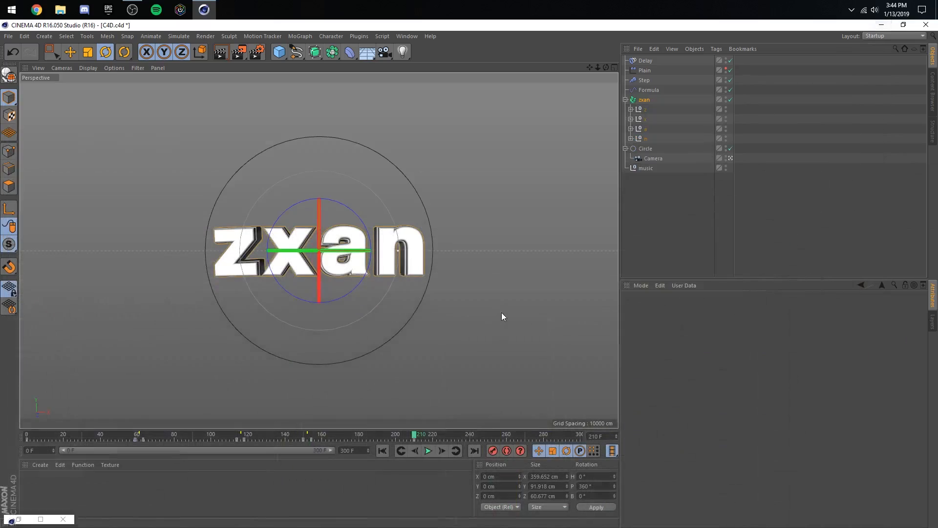
click(224, 438)
click(428, 450)
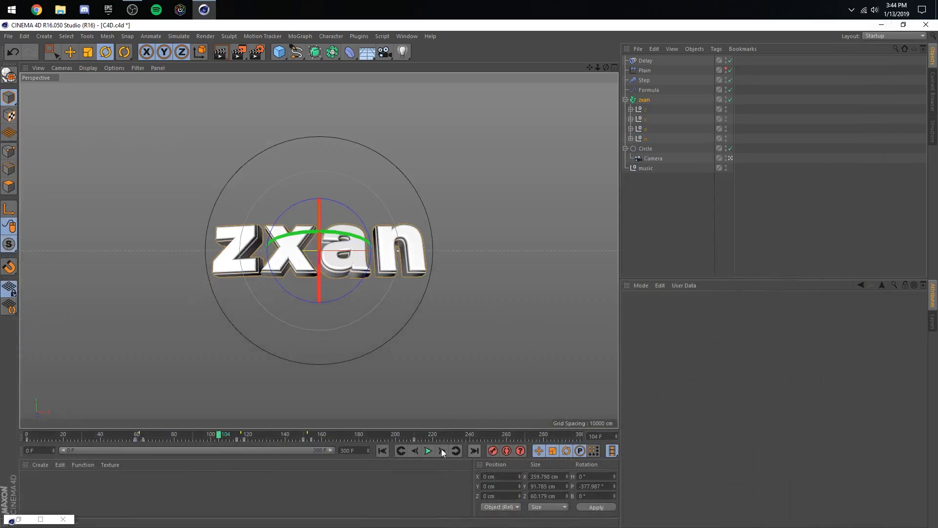
click(764, 224)
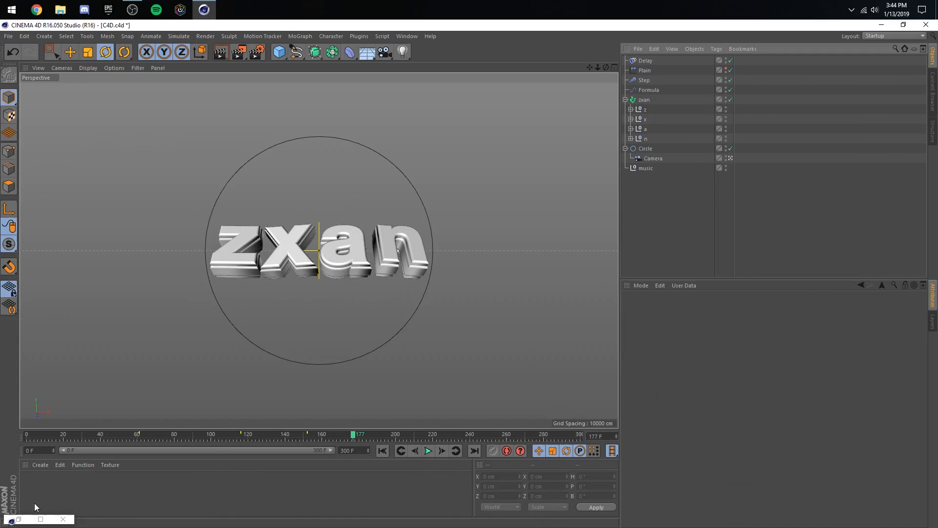
- Raise the rotation key at frame 154 to about 200° and shorten its tangents to 4.38 frames
click(18, 518)
drag(696, 213, 697, 201)
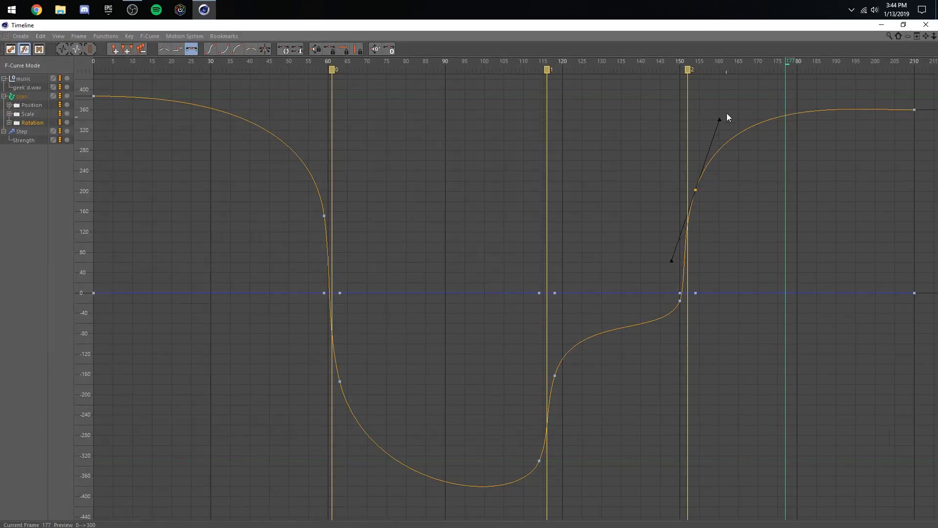
drag(719, 120, 712, 132)
drag(719, 25, 729, 69)
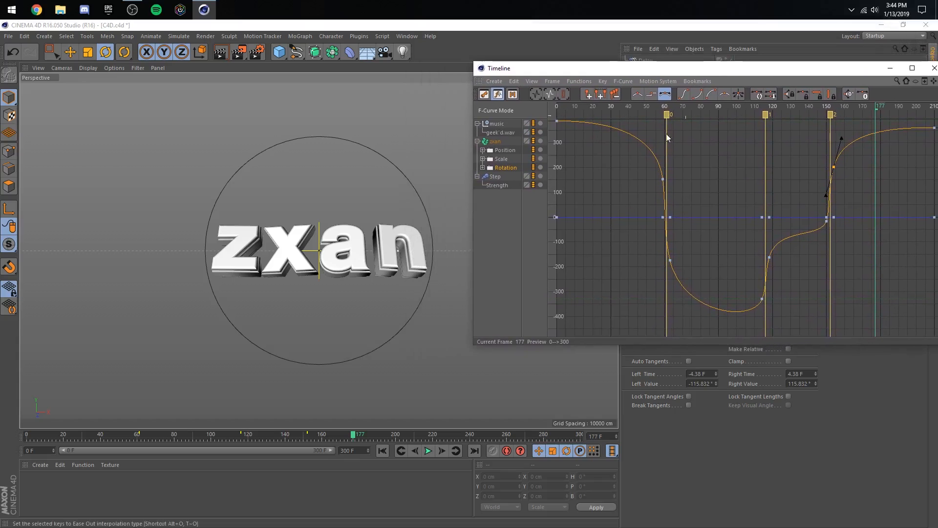
drag(239, 434, 290, 434)
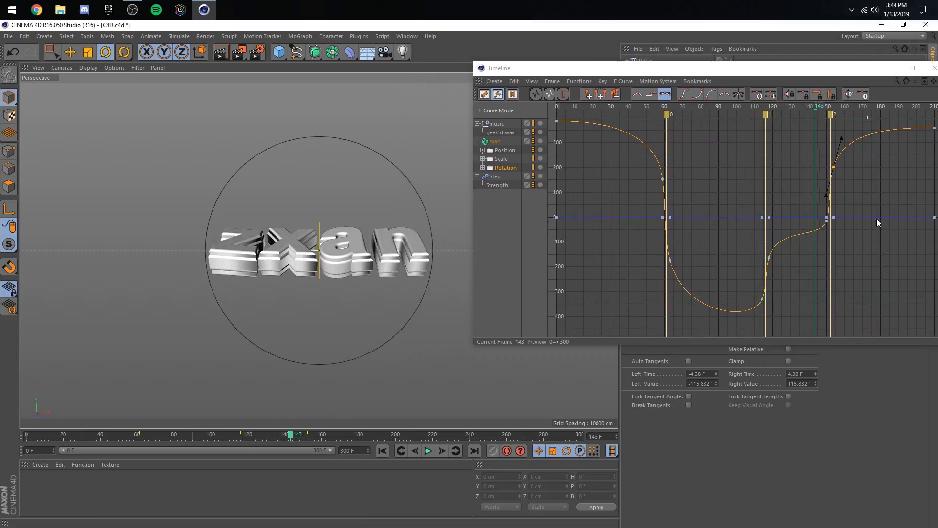
- Raise the rotation key at frame 150 to about 30° and preview the spin from about frame 105
click(877, 220)
click(827, 213)
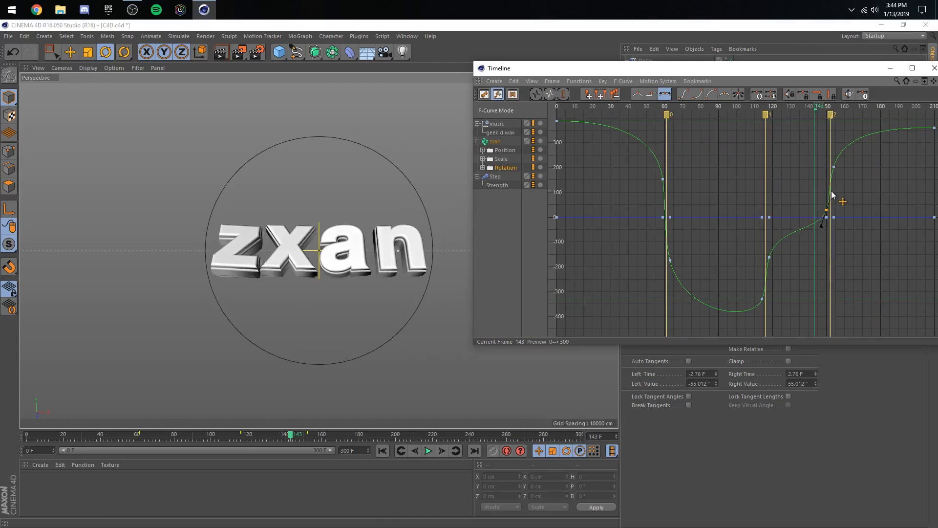
click(769, 257)
click(774, 275)
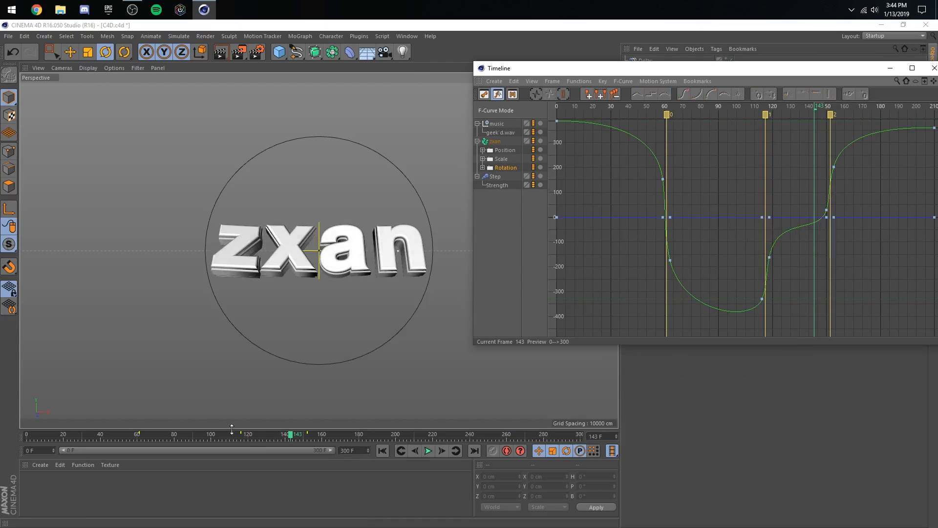
click(428, 451)
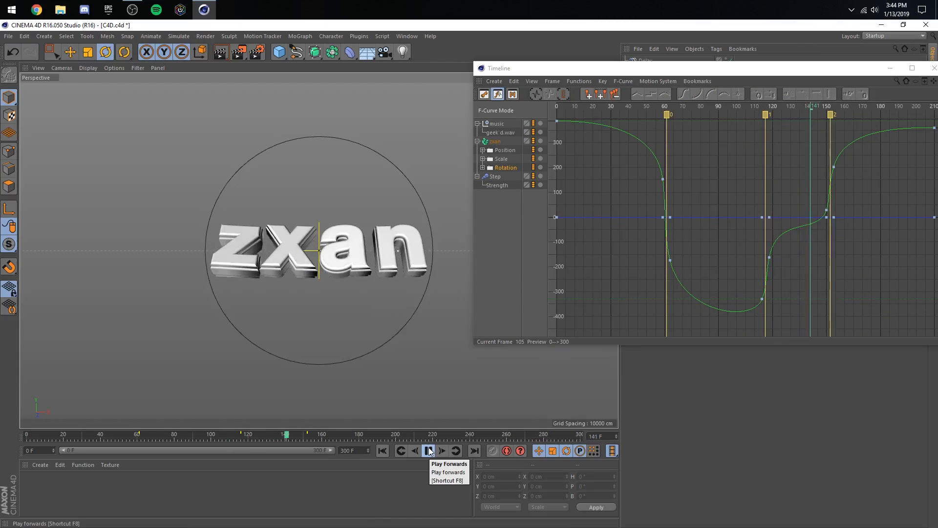
click(430, 452)
- Rewind to frame 0 and play the animation from the start to about frame 176
key(shift+f)
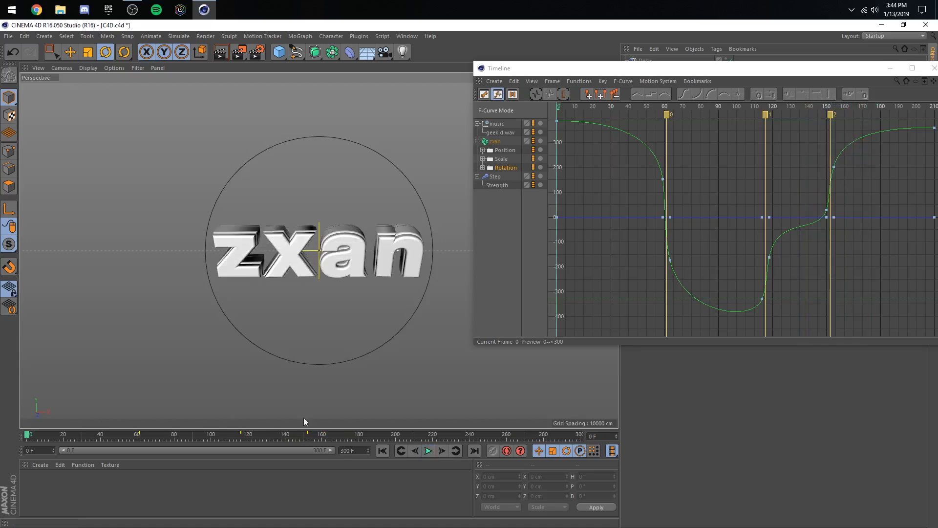
click(430, 451)
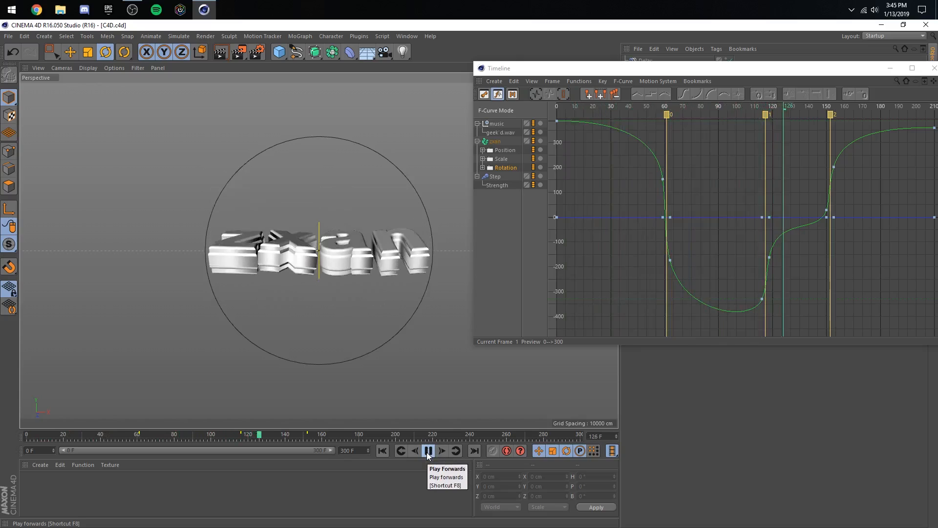
click(429, 451)
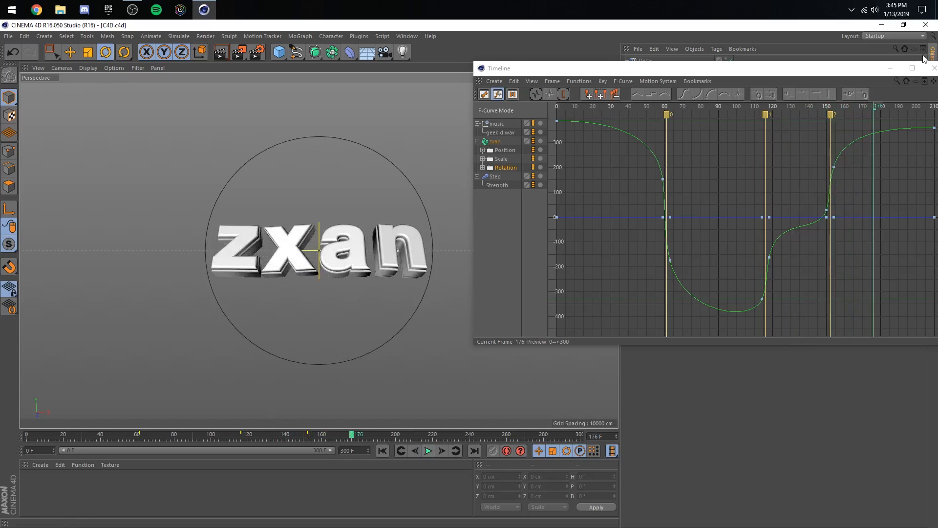
- Go to frame 152 and add a second Step effector to the zxan Fracture object
drag(920, 64, 805, 70)
click(819, 74)
mouse_move(295, 435)
mouse_down()
mouse_move(315, 438)
mouse_move(307, 435)
mouse_up()
click(645, 99)
click(295, 36)
mouse_move(300, 53)
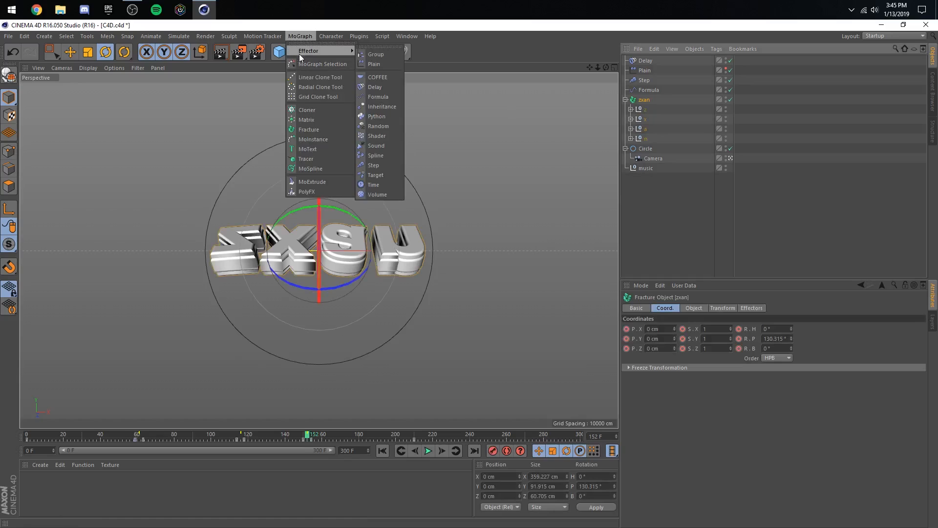
click(369, 166)
- In the new Step effector's parameters, disable Scale and enable Rotation with R.P at 80°
click(719, 308)
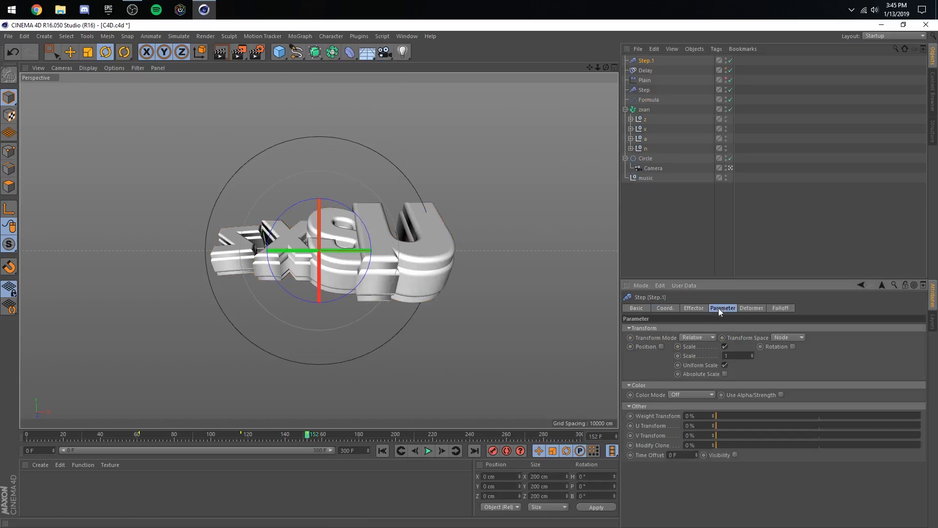
click(726, 347)
drag(264, 432, 311, 436)
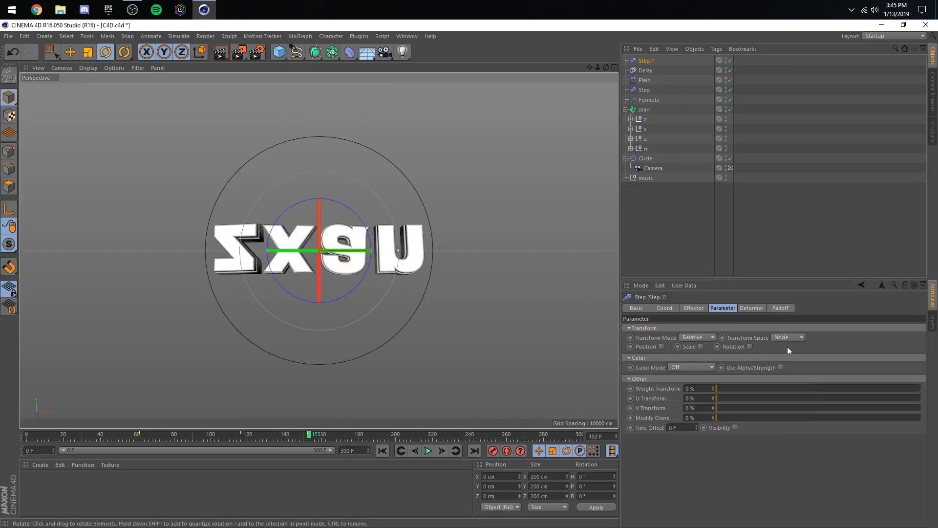
click(749, 347)
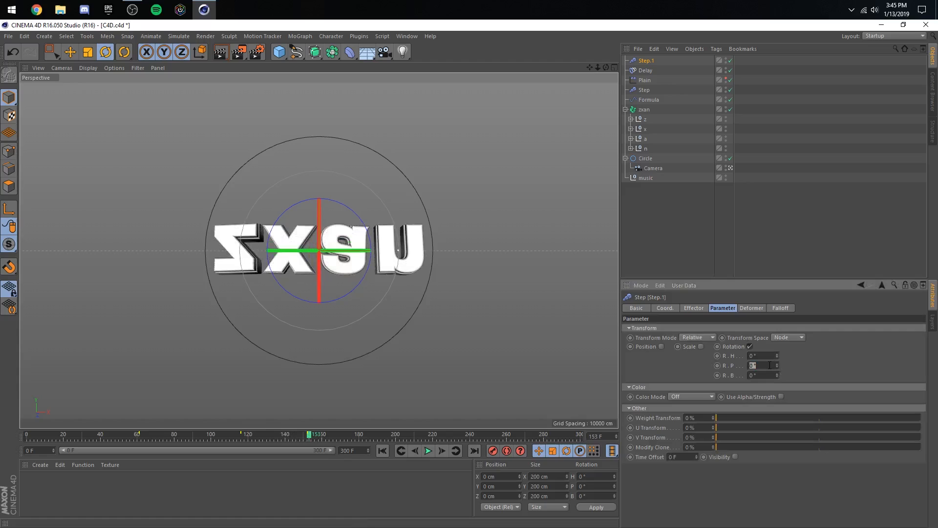
click(770, 365)
text(50)
key(Return)
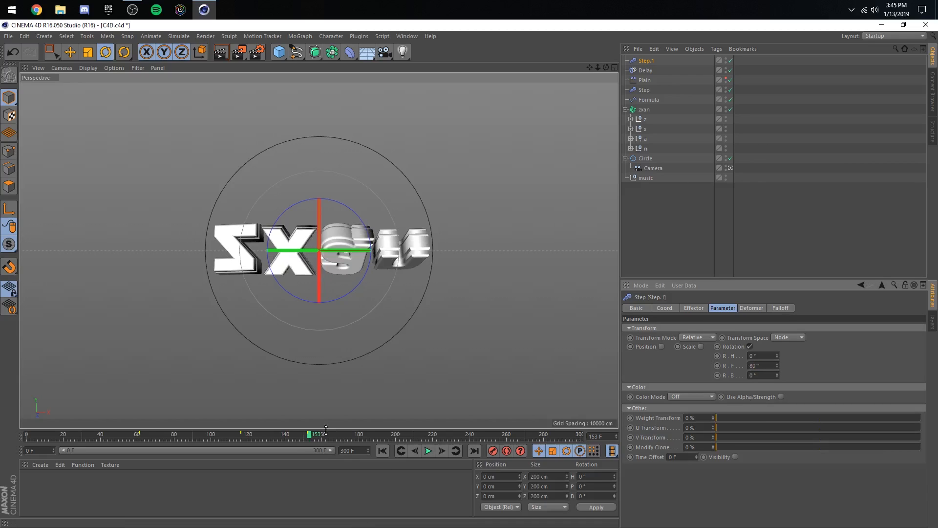
- Keyframe the new Step effector's Strength at 0% on frame 151 and at 100% on frame 152
drag(307, 434, 305, 433)
click(698, 308)
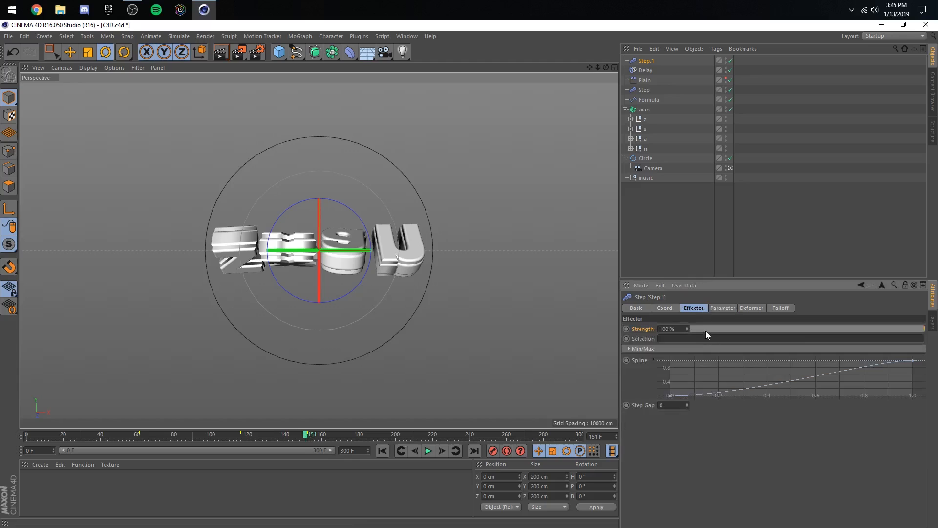
drag(703, 329, 623, 328)
click(443, 450)
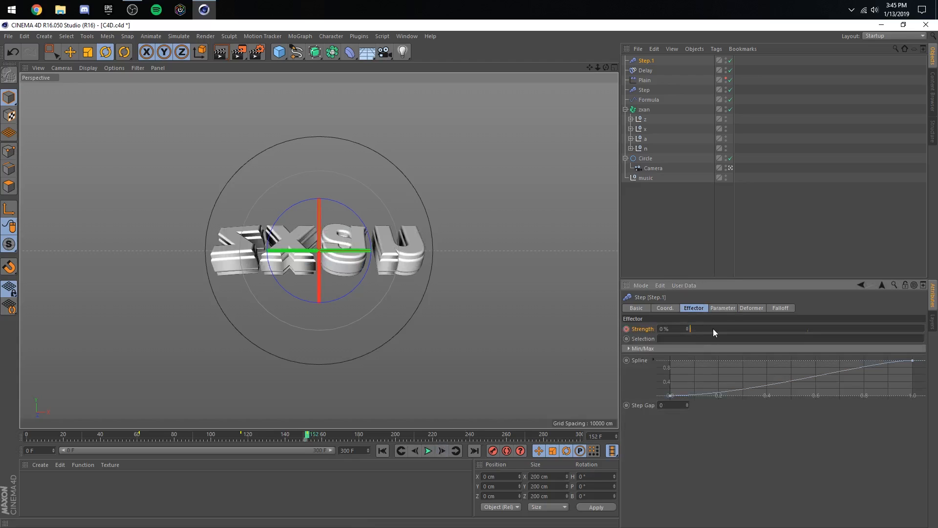
drag(713, 329, 926, 330)
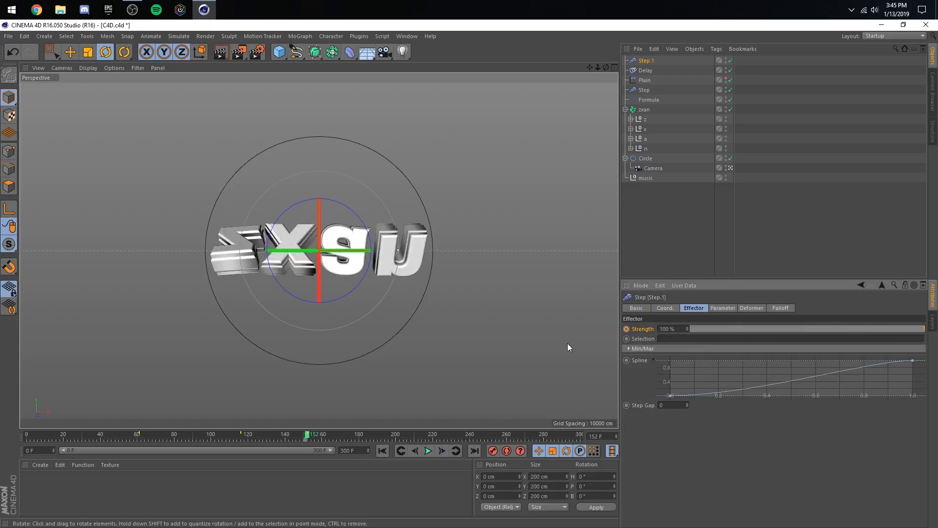
click(627, 330)
- Jump to the Fracture object's key at frame 210 and keyframe the new Step effector's Strength at 0% there
click(640, 111)
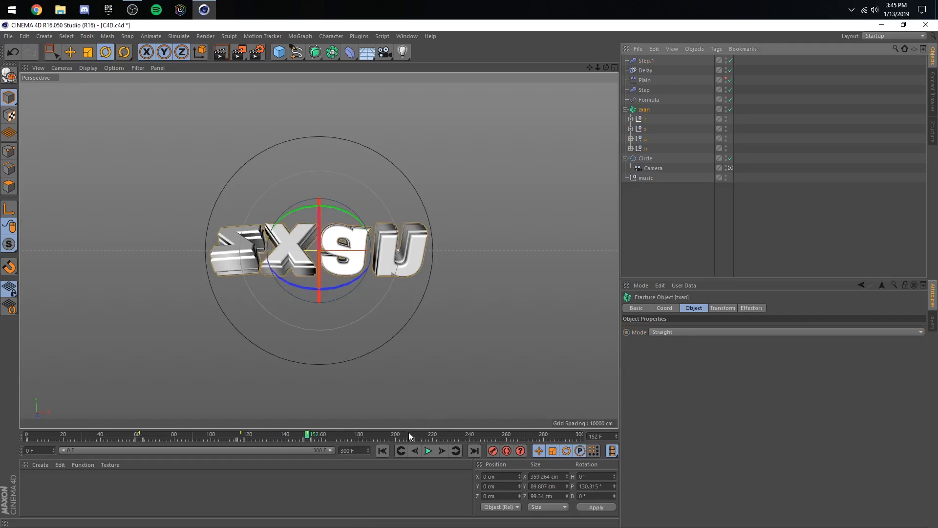
click(461, 453)
click(647, 61)
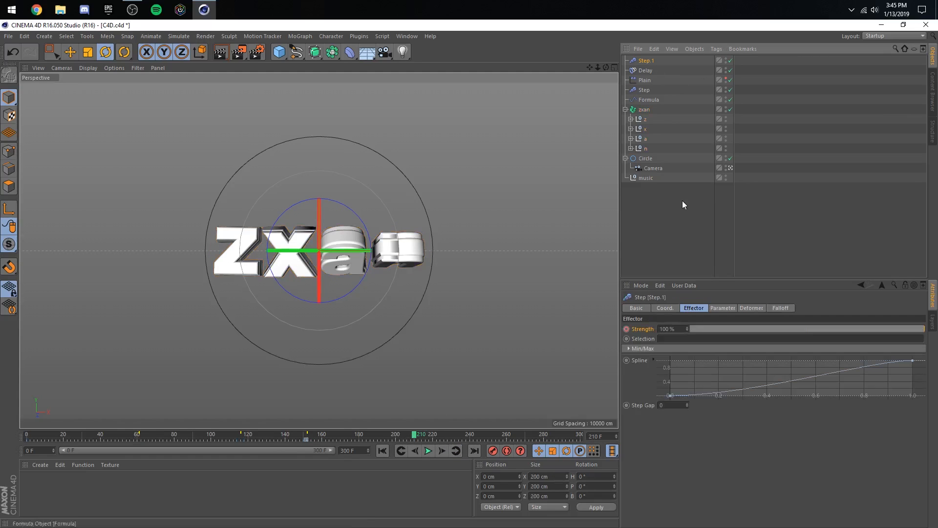
drag(698, 329, 623, 321)
right_click(626, 328)
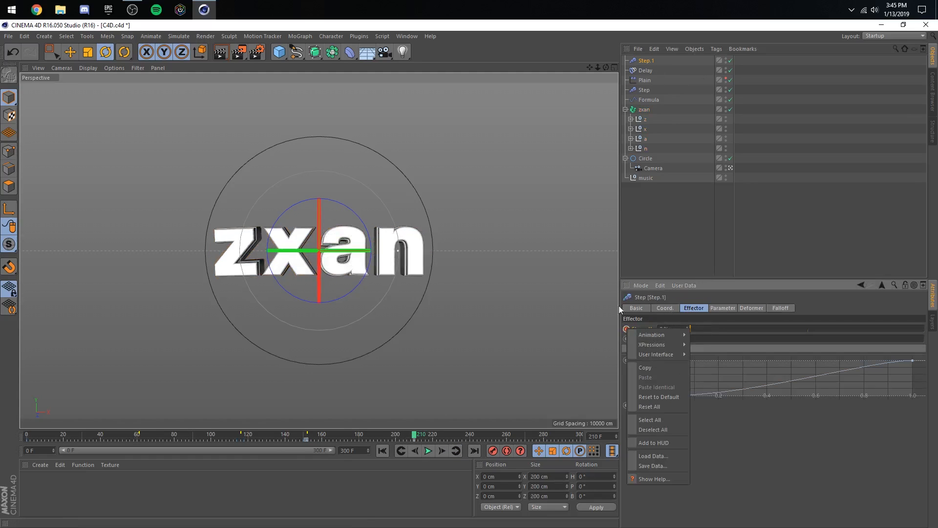
- Open the Timeline and frame the new Step effector's Strength F-curve
click(407, 36)
click(435, 118)
drag(453, 78, 535, 138)
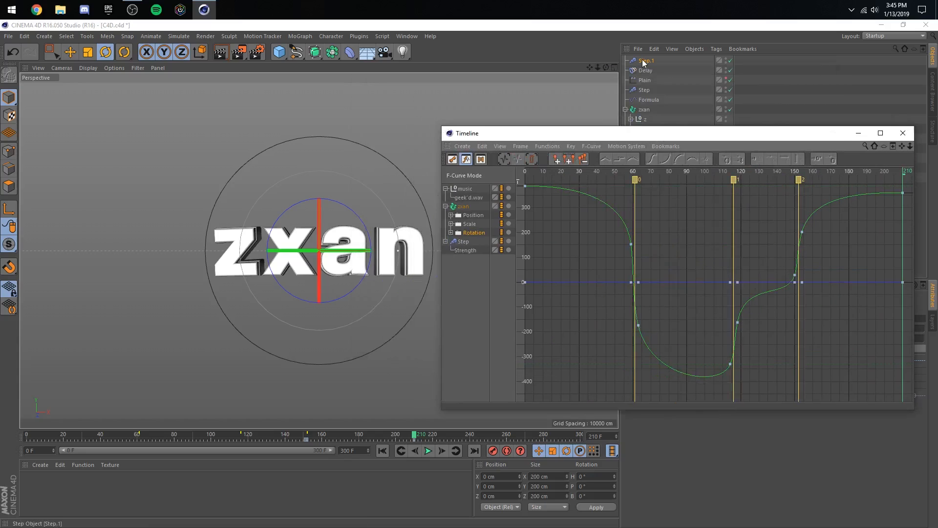
click(524, 148)
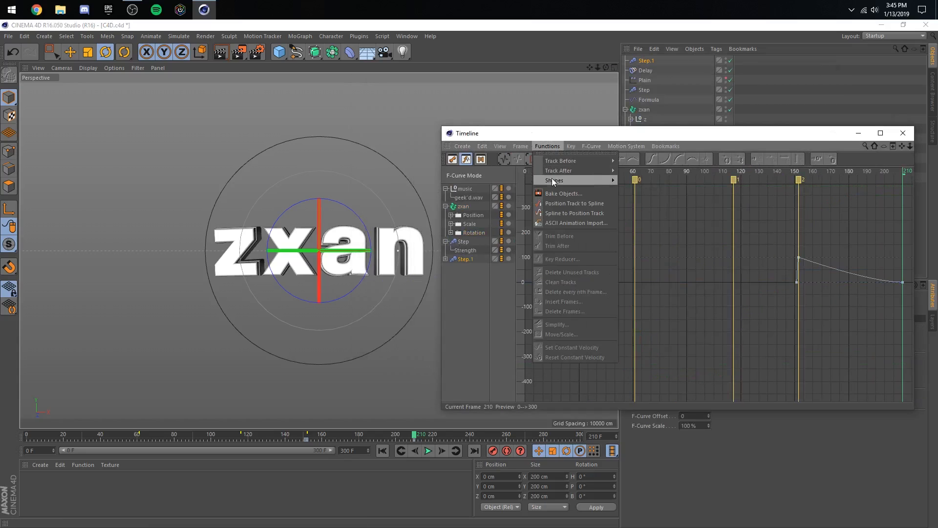
click(530, 199)
drag(540, 139, 446, 86)
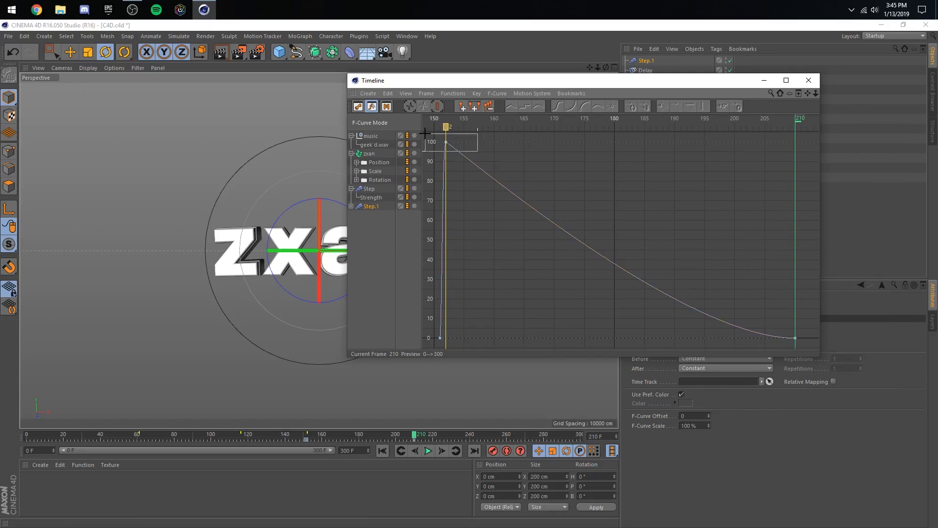
- Break the frame 152 Strength key's tangents, point the right one down about 70% for a steep falloff, and preview from about frame 140
drag(424, 132, 492, 279)
click(423, 93)
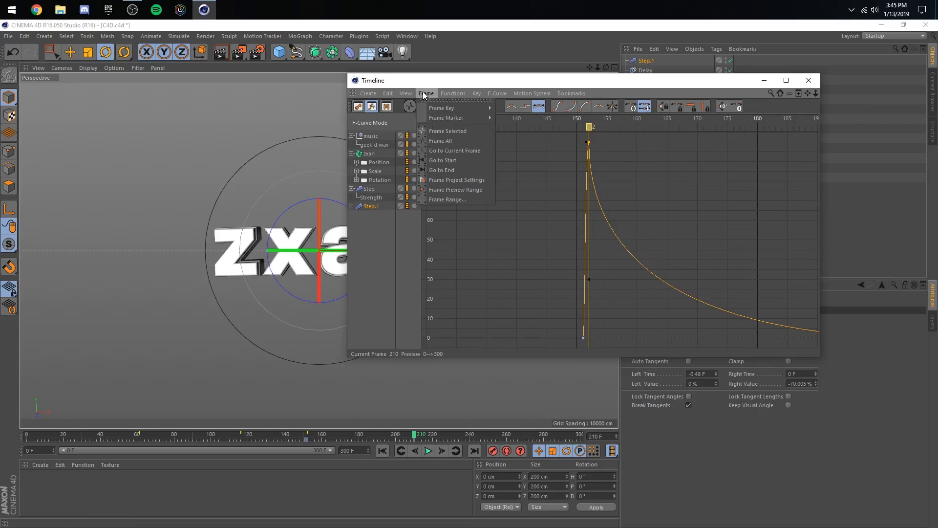
click(441, 141)
click(607, 177)
click(760, 83)
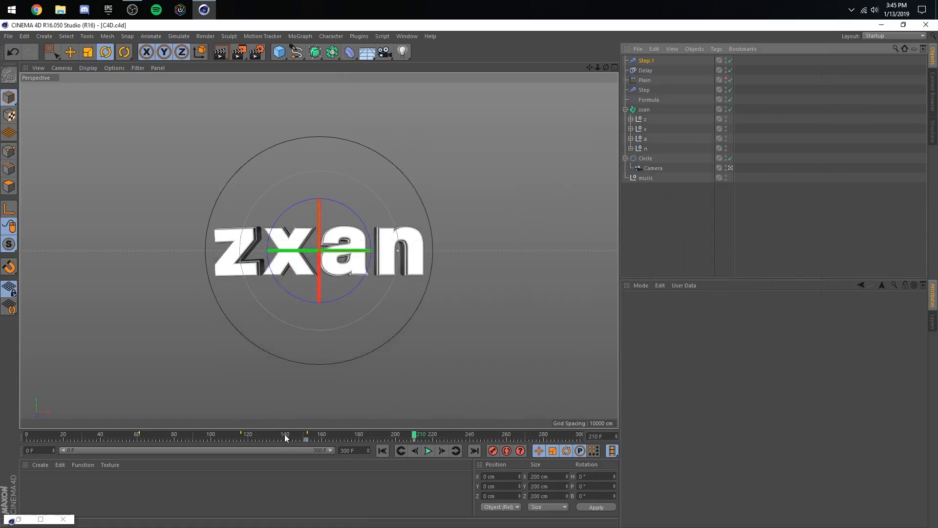
click(285, 436)
click(432, 450)
click(785, 256)
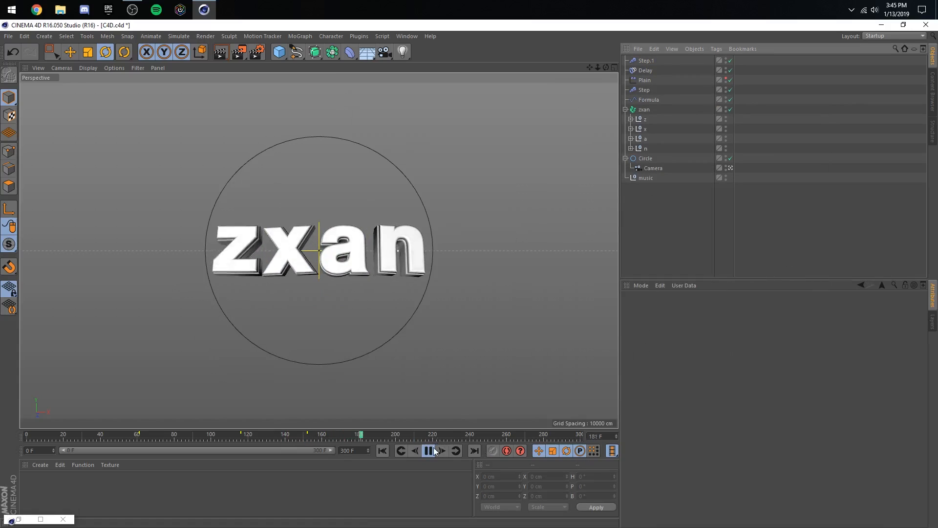
- Play the whole animation through from the first frame to review the text's spins
click(429, 450)
drag(288, 433, 401, 435)
click(383, 450)
click(430, 450)
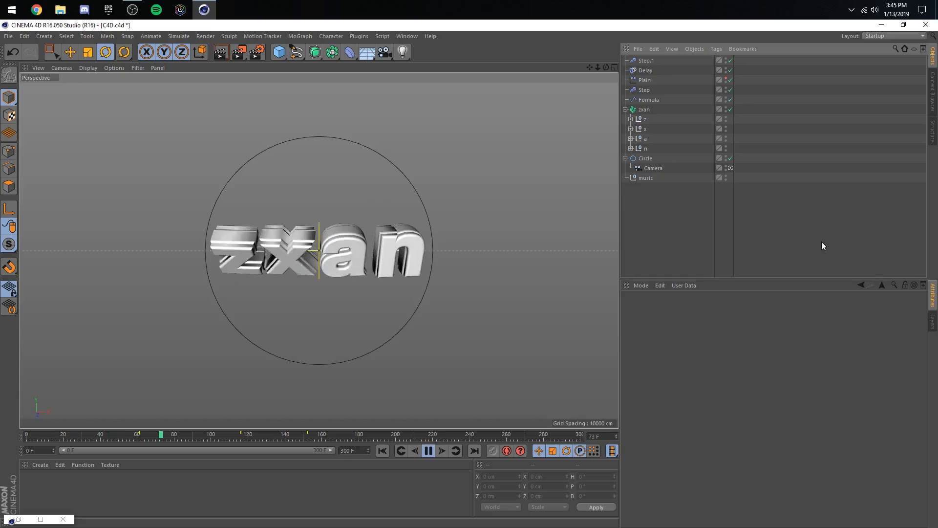
- Save the project and disable the Step.1 effector
key(ctrl+s)
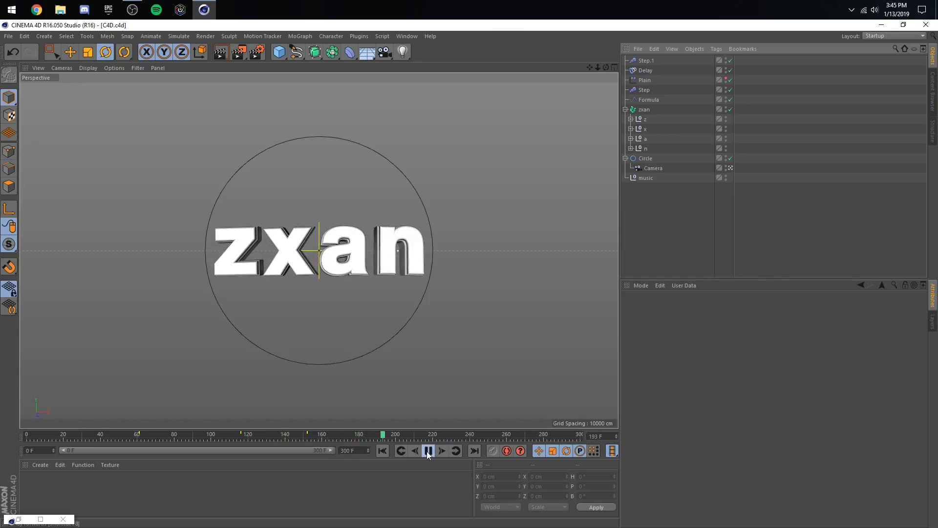
click(662, 61)
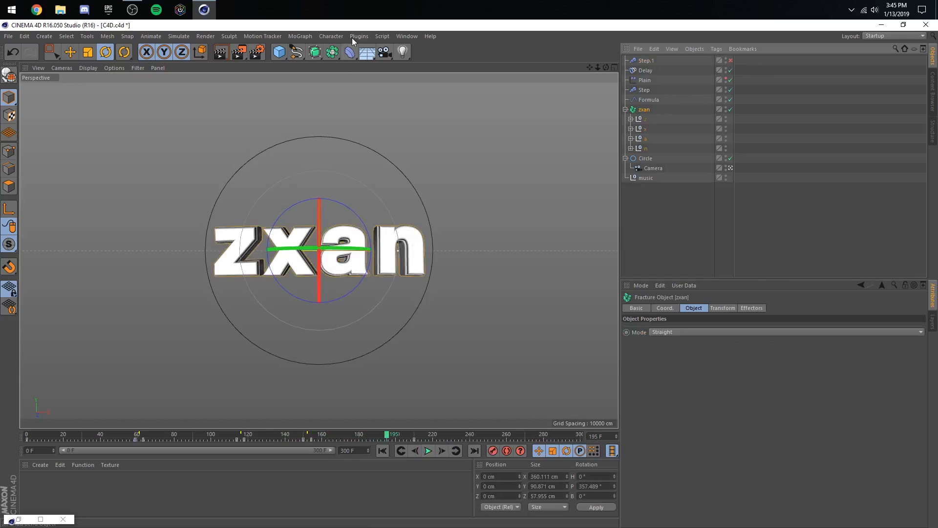
click(300, 36)
click(380, 76)
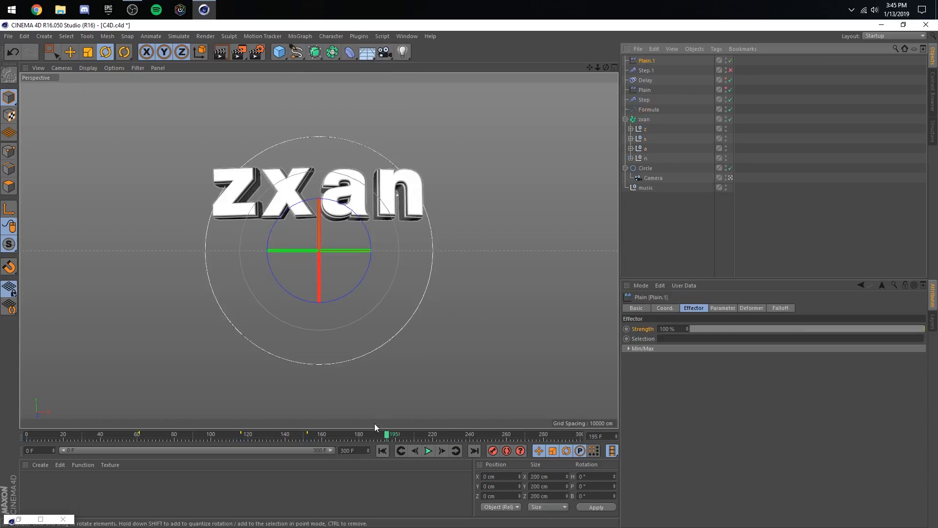
click(300, 434)
click(780, 308)
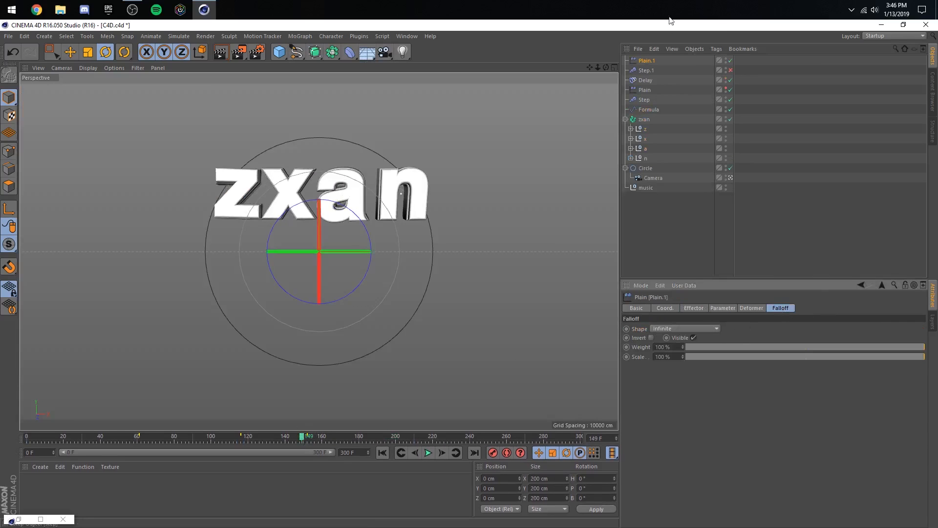
key(Delete)
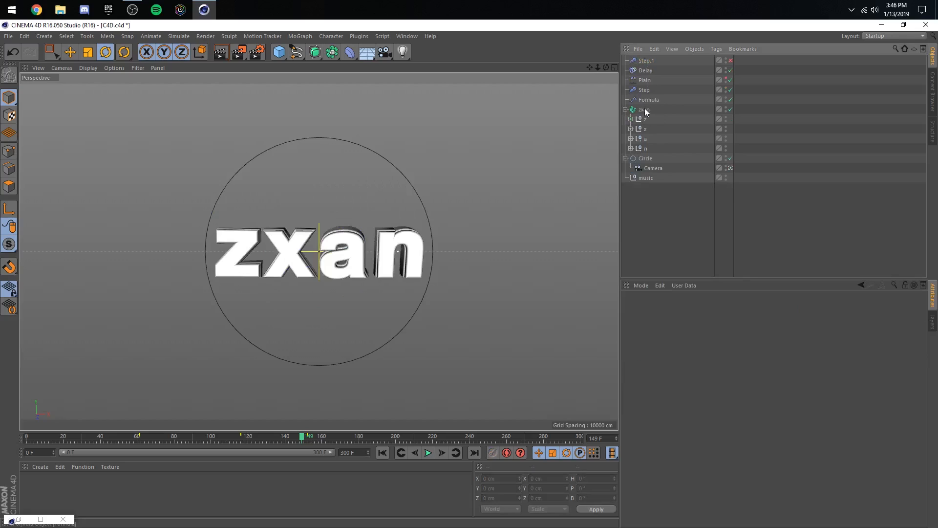
- Add a Plain effector to the zxan Fracture object and give it a Linear falloff oriented along -X
click(644, 108)
click(300, 36)
mouse_move(303, 51)
click(374, 63)
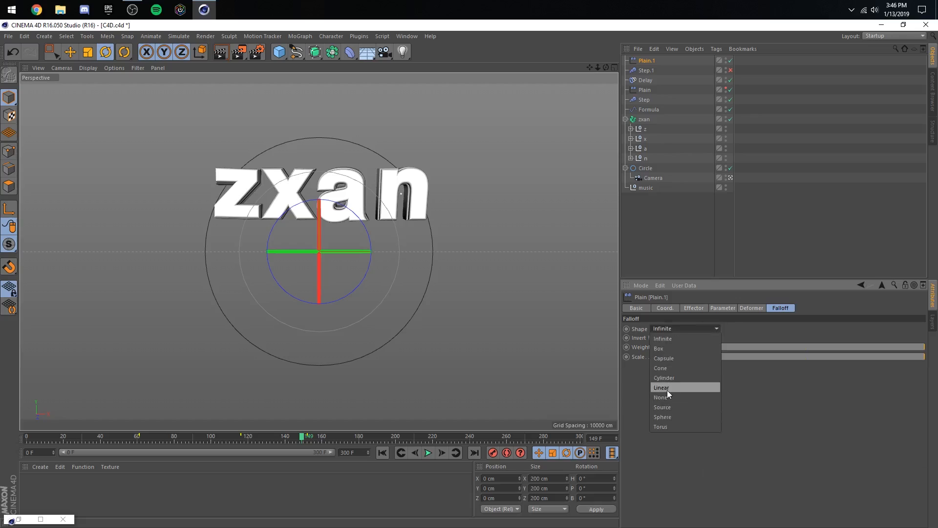
click(667, 388)
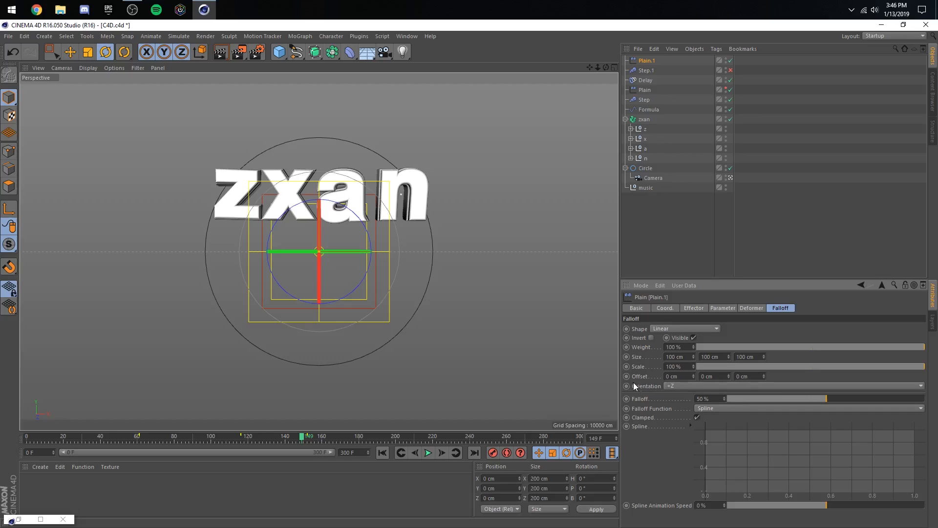
click(670, 386)
click(678, 399)
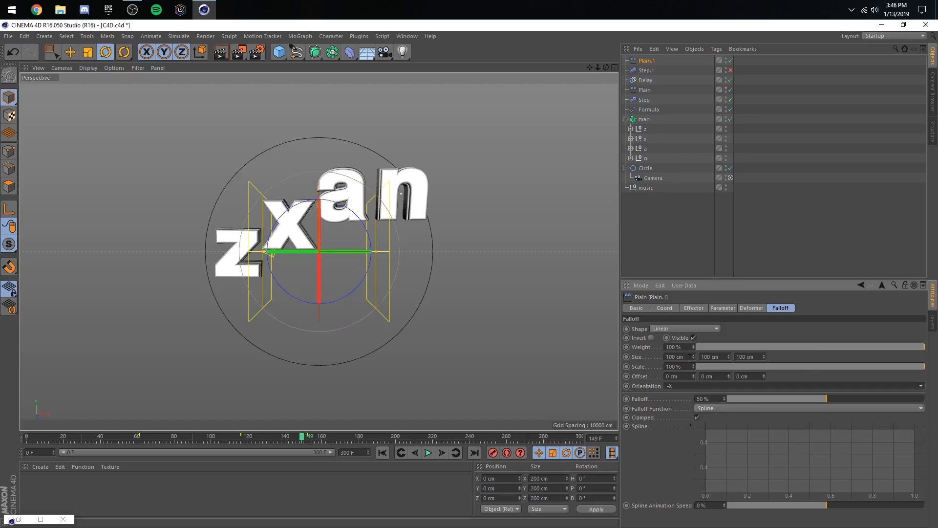
- Set the new Plain effector's Falloff to 100% and its falloff X size to 350 cm, and test moving it along X
drag(742, 397, 936, 398)
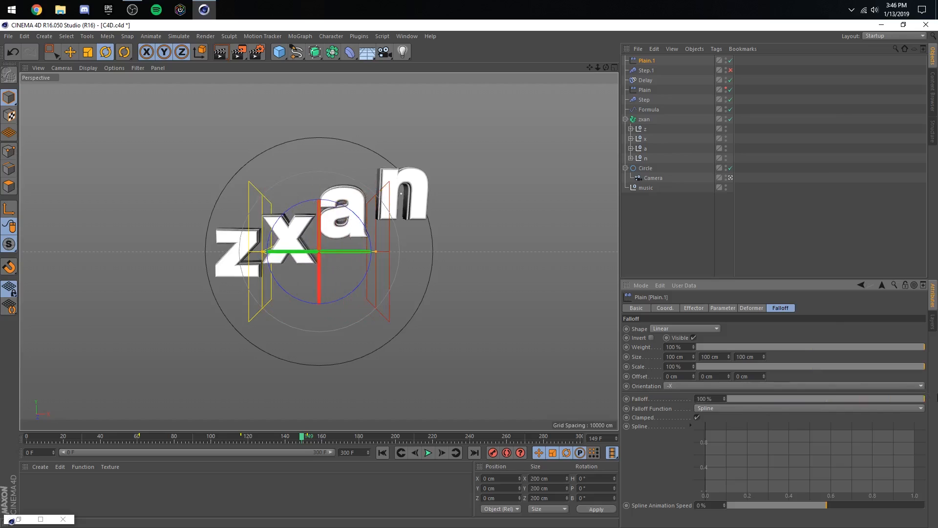
drag(692, 359, 665, 357)
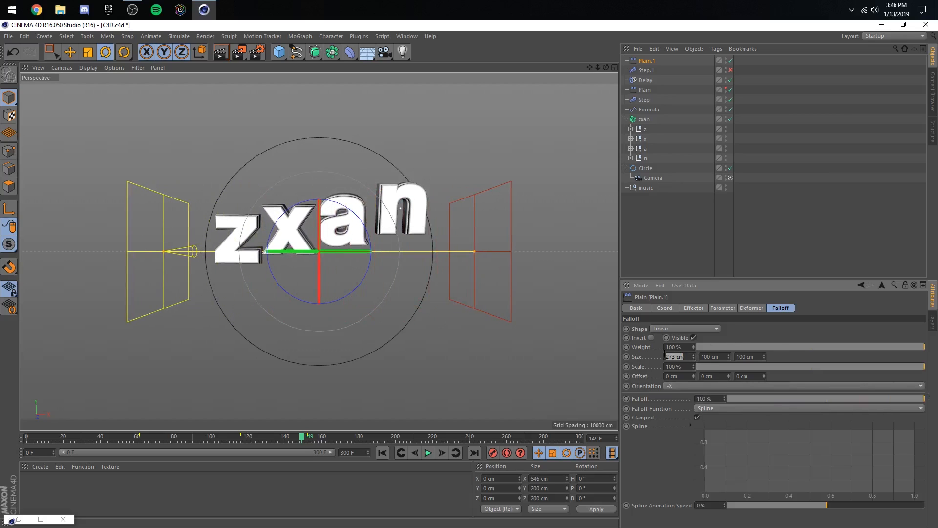
text(350)
key(Return)
click(71, 51)
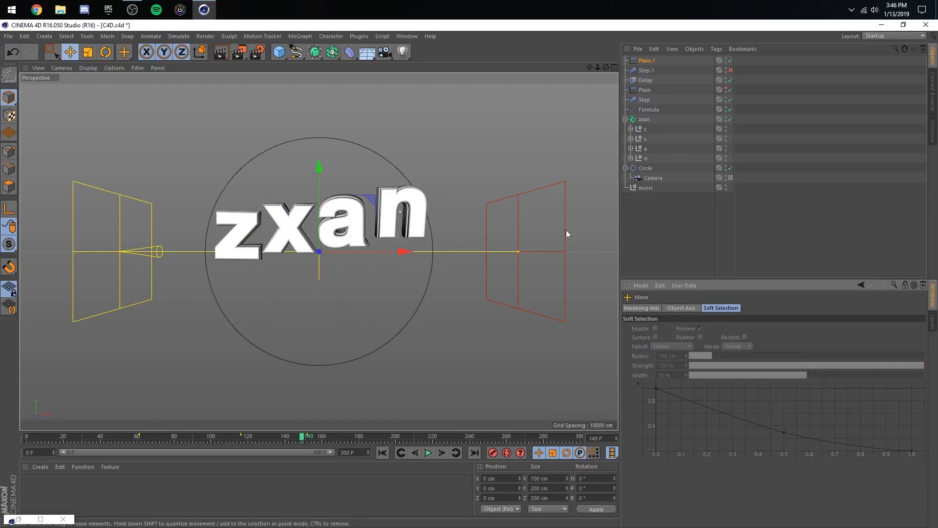
drag(402, 251, 401, 251)
- Turn off Position and turn on Rotation for the Plain.1 effector, with a pitch rotation of 360°
click(636, 61)
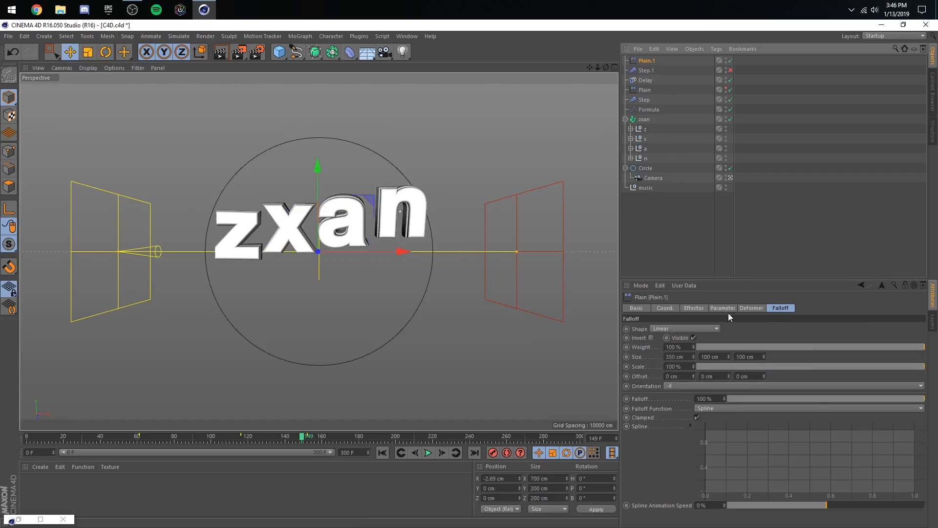
click(723, 308)
click(663, 346)
click(750, 346)
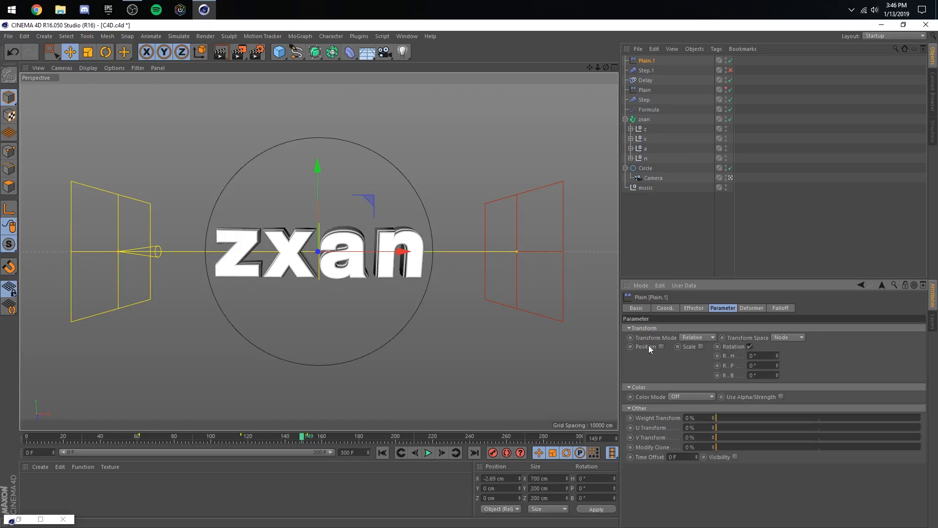
drag(304, 434, 318, 436)
drag(776, 365, 773, 363)
text(60)
key(Return)
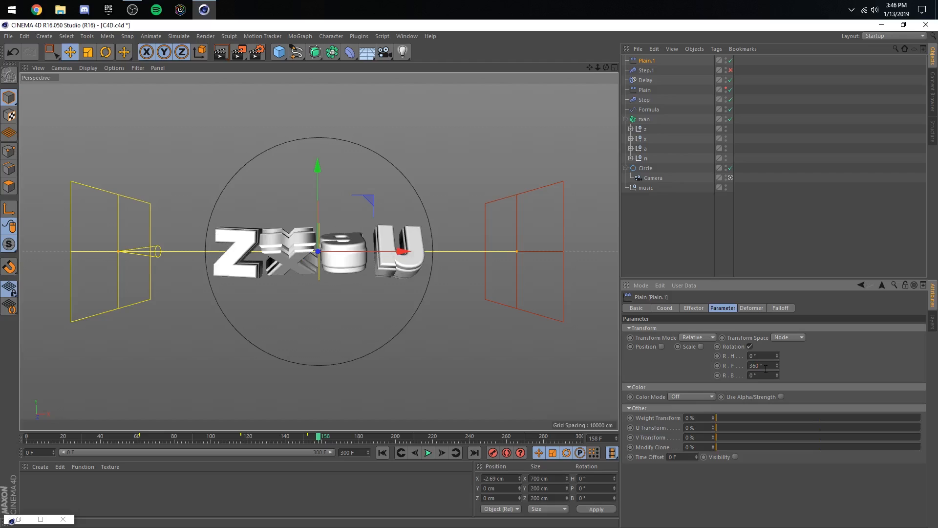
- Keyframe the Plain.1 effector's position at about X -603 cm on frame 151 and about X -327 cm on frame 152
drag(398, 251, 78, 249)
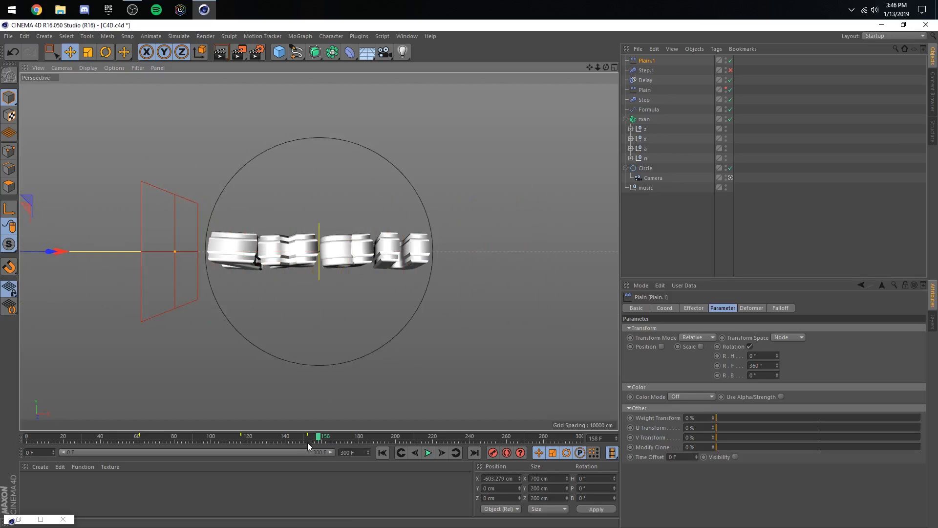
drag(307, 441, 304, 437)
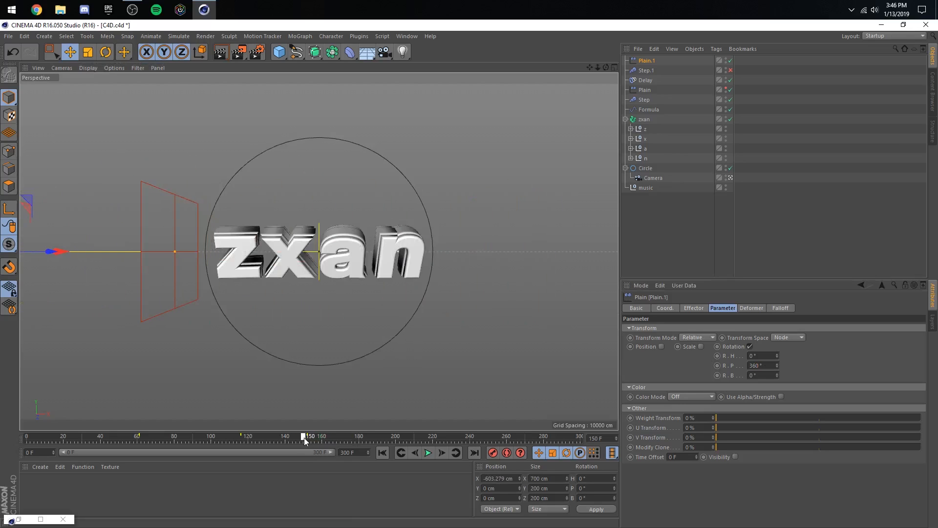
click(442, 453)
drag(103, 247, 216, 236)
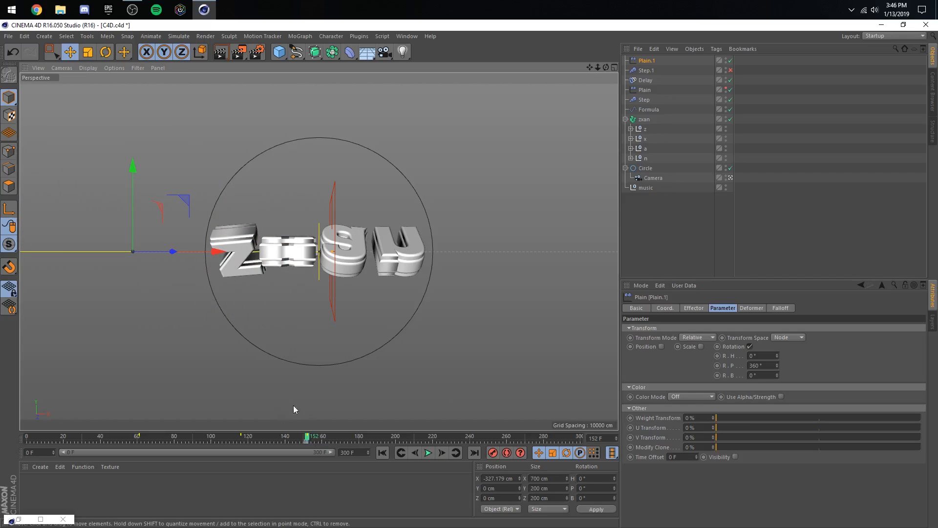
drag(290, 438, 315, 440)
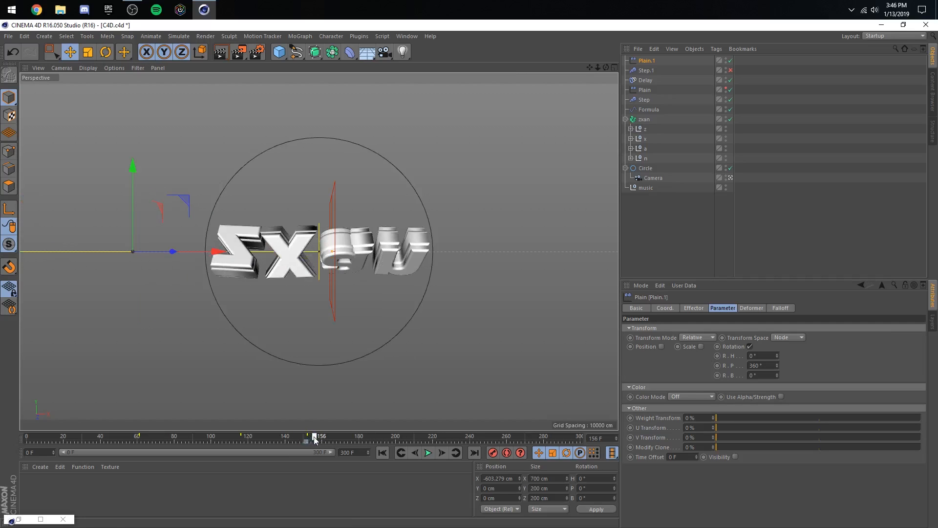
- Keyframe the Plain.1 effector at about X 557 cm on frame 220, past the text's end, and preview from about frame 141
click(434, 436)
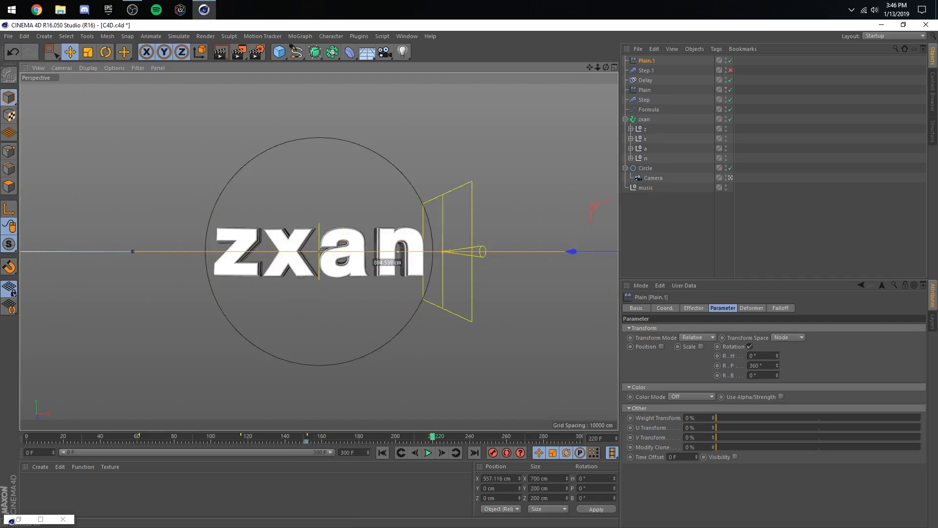
click(288, 437)
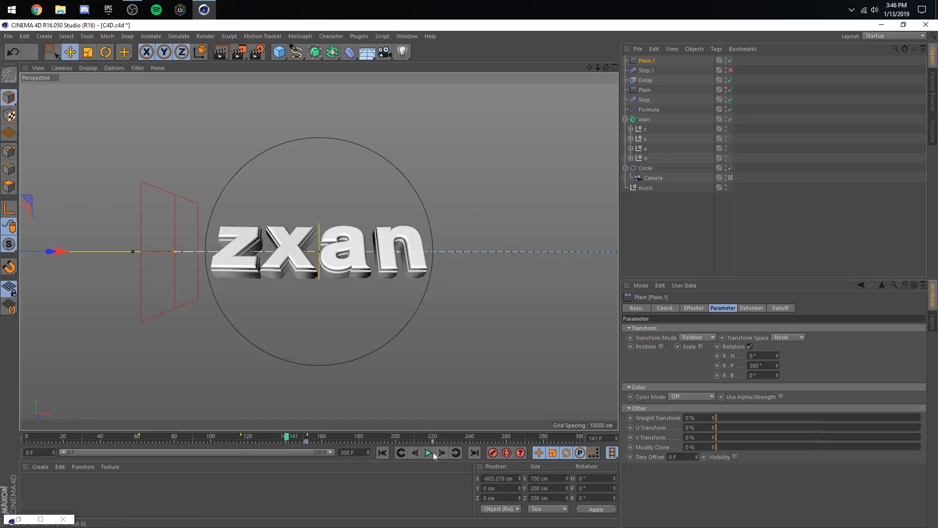
click(430, 453)
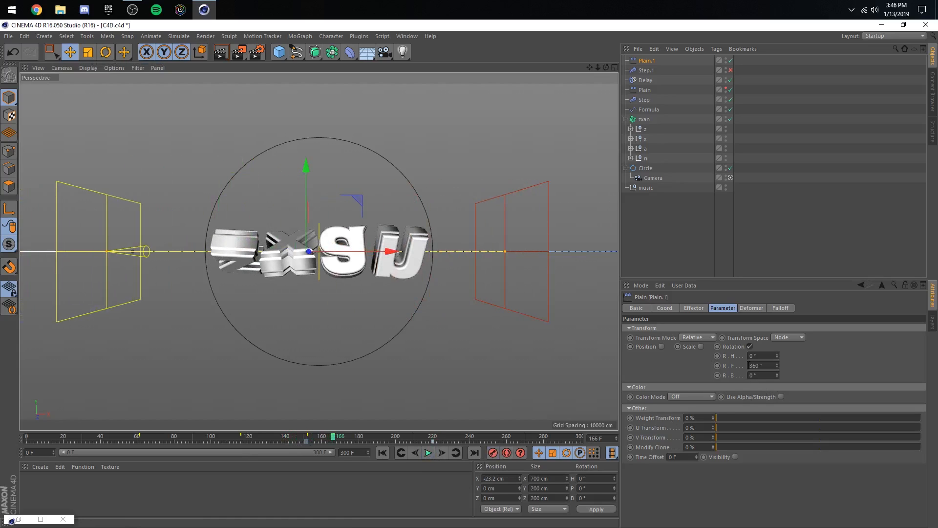
- Reverse the Plain.1 effector's pitch rotation to -360° and preview the resulting spin
text(-)
key(Return)
click(428, 453)
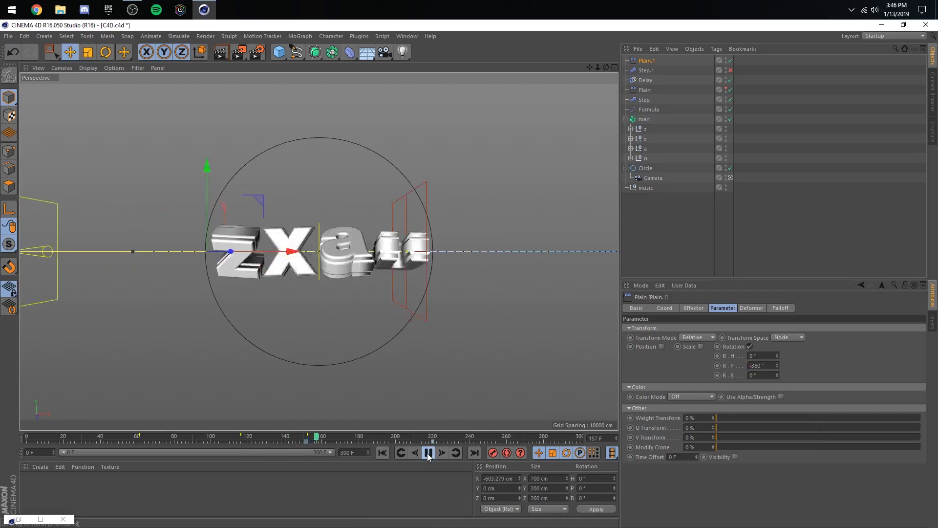
click(429, 453)
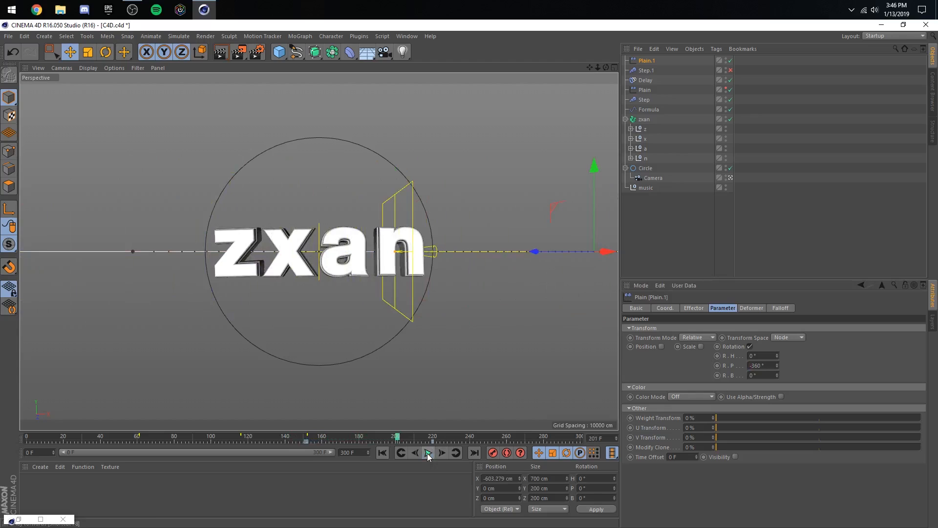
- Add a second Delay effector to the zxan Fracture object and show its Effector settings
click(730, 69)
click(644, 119)
click(320, 437)
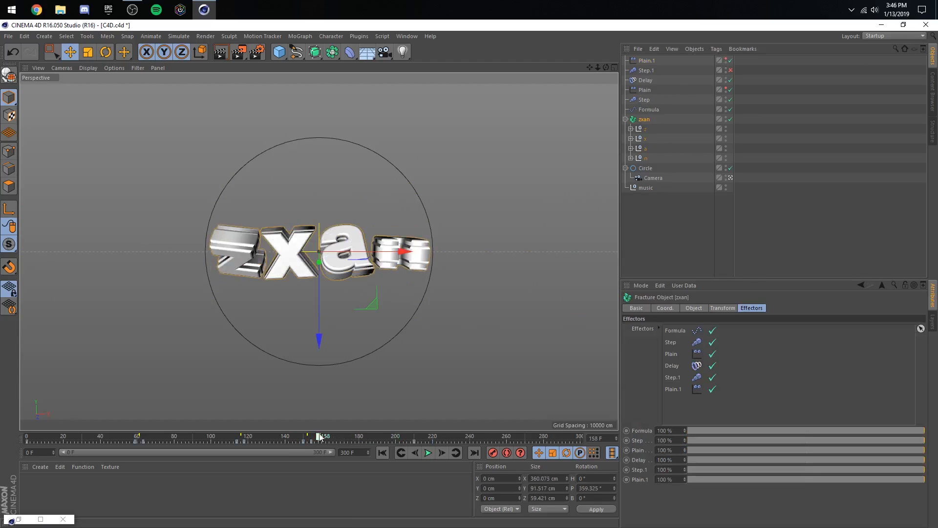
click(300, 36)
mouse_move(318, 51)
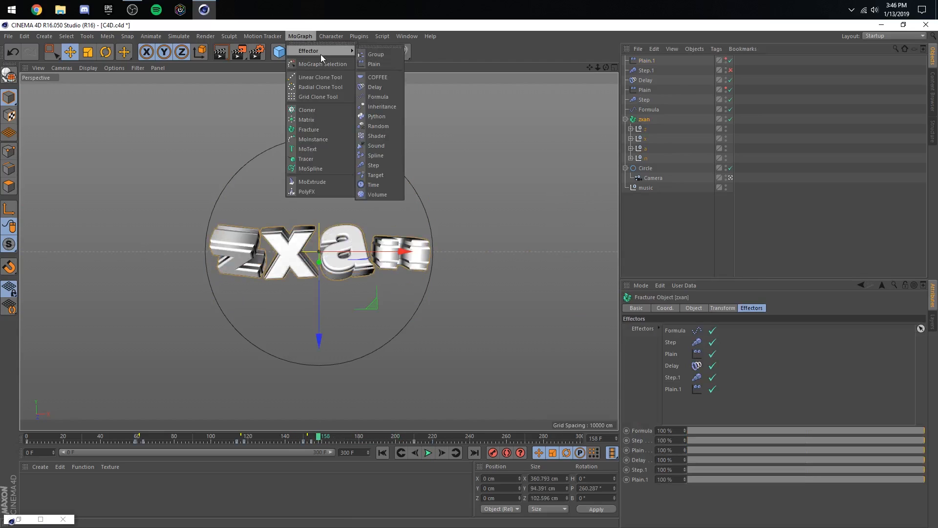
click(375, 87)
click(689, 308)
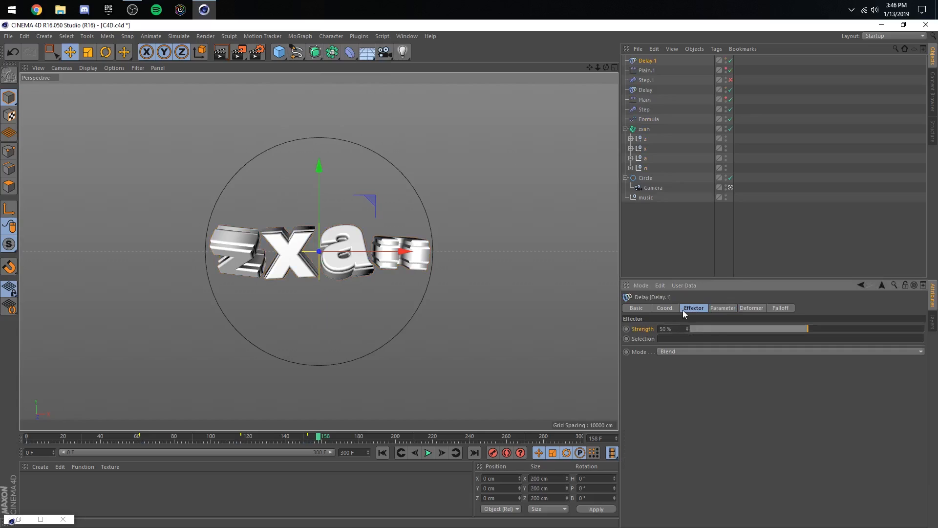
click(678, 353)
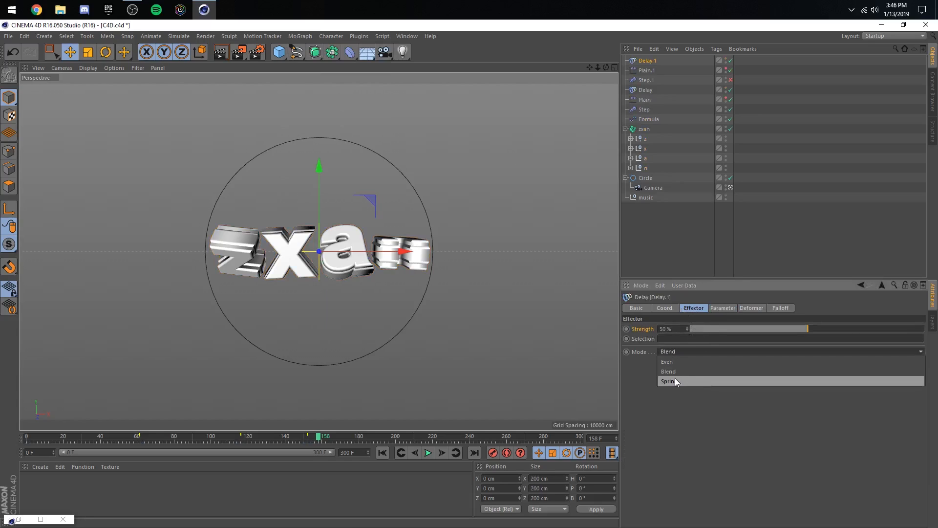
click(671, 340)
- Keyframe the Delay.1 effector's Strength at 0% on frame 151 and 80% on frame 152, and preview the motion
click(305, 441)
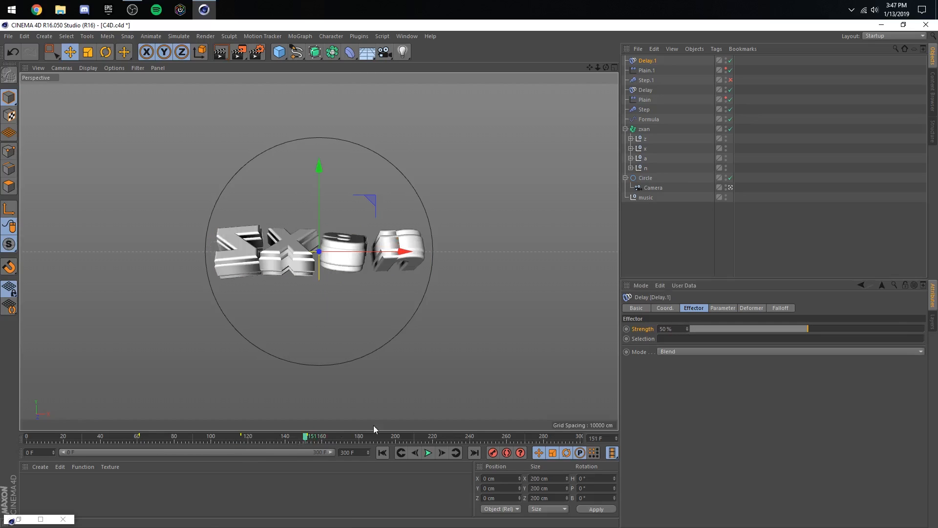
drag(661, 332, 631, 330)
text(0)
key(Return)
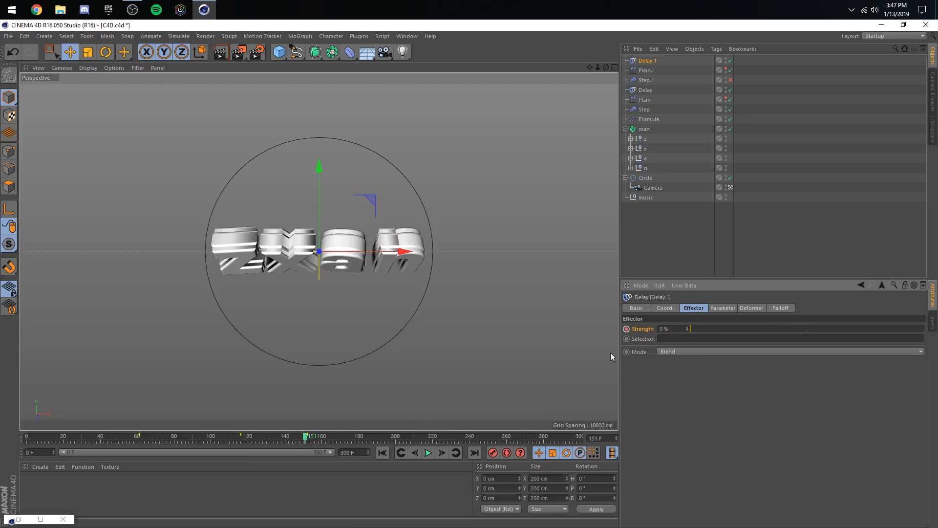
click(442, 454)
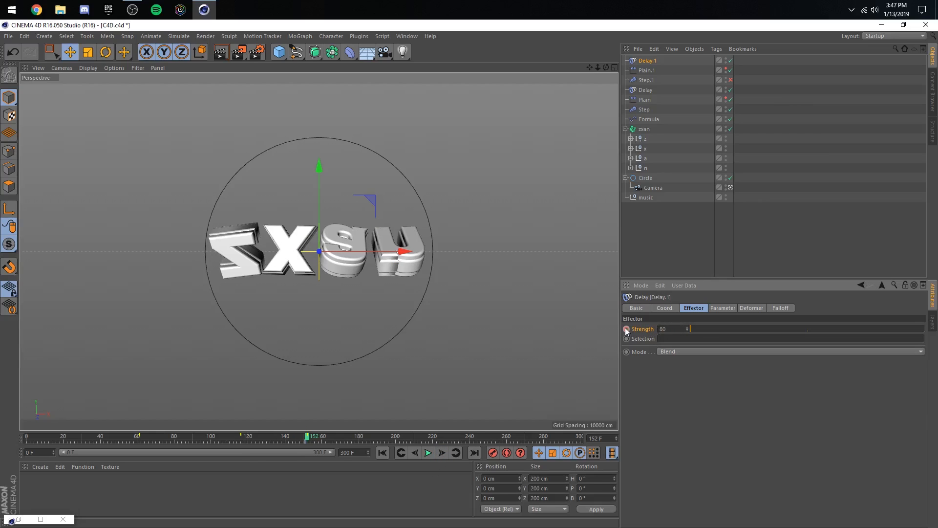
text(80)
key(Return)
click(428, 453)
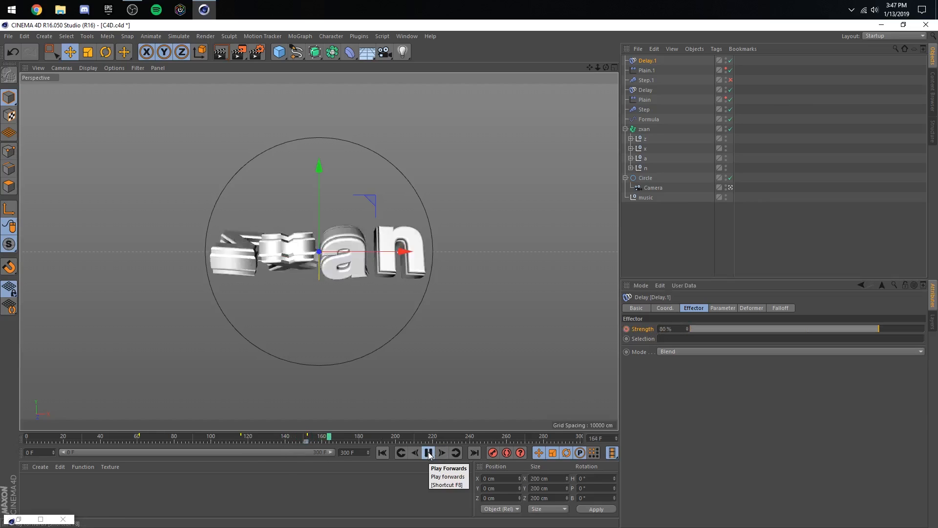
click(428, 453)
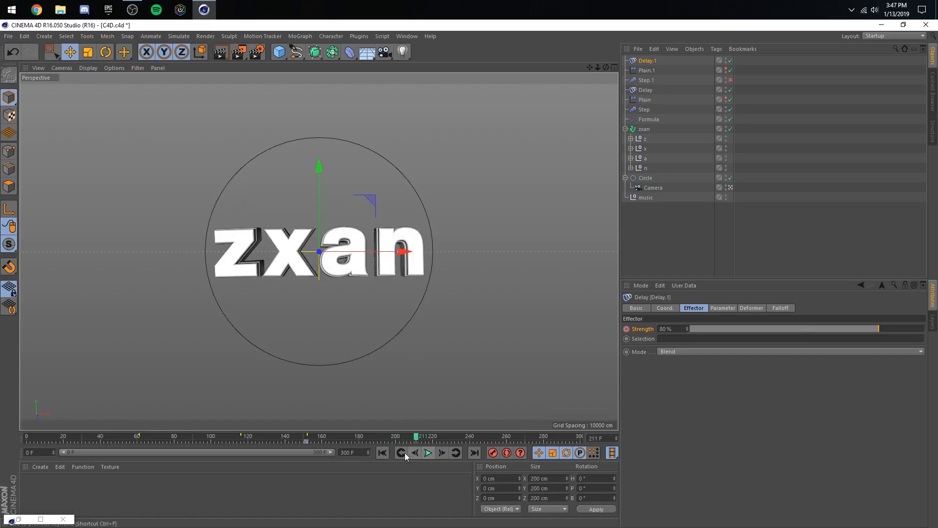
- Raise the Delay.1 effector's frame 152 Strength key to 85% and preview from about frame 140
click(404, 454)
double_click(666, 332)
text(8)
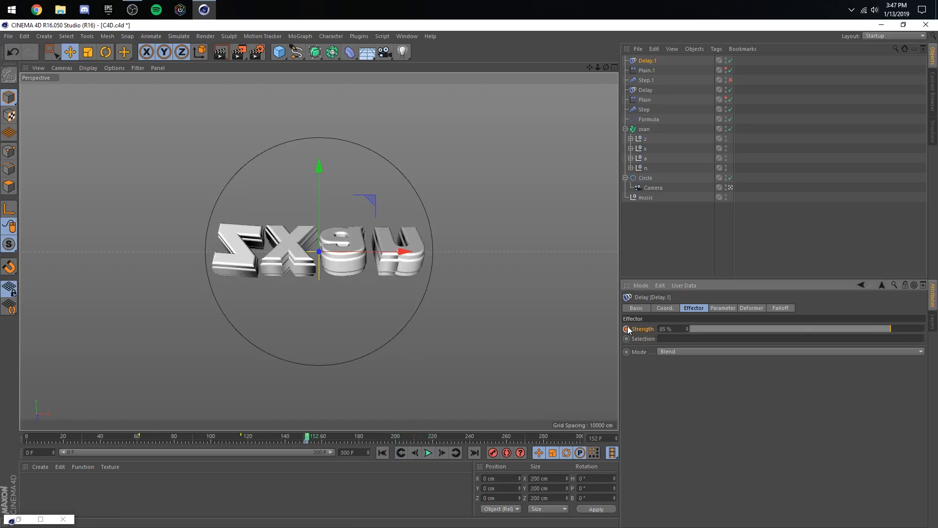
click(282, 438)
click(428, 452)
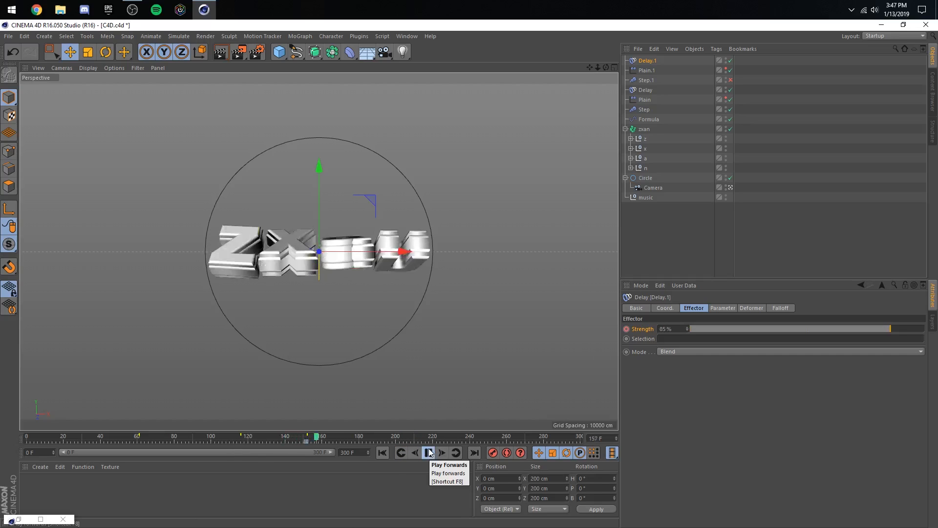
- Try the spin with the Delay.1 and Plain.1 effectors disabled and Step.1 enabled, previewing it from about frame 142
click(428, 452)
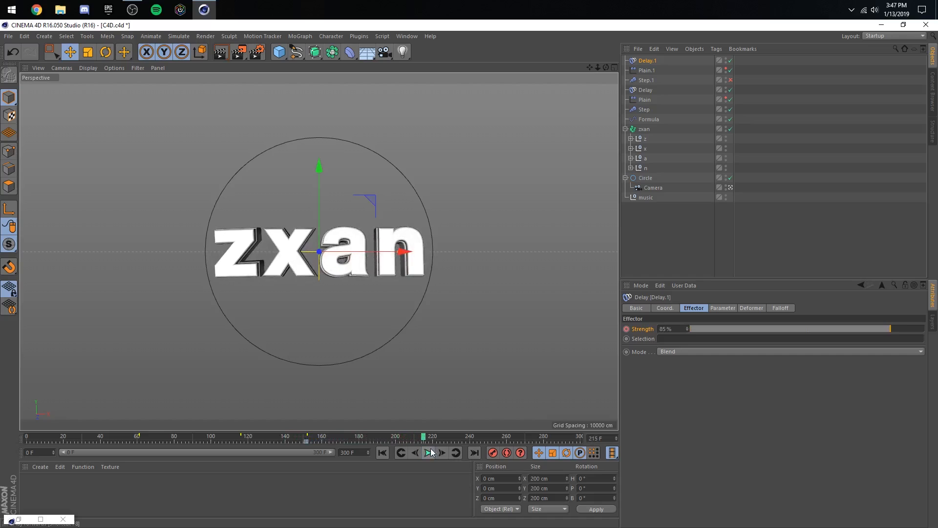
click(743, 71)
click(731, 60)
click(730, 70)
click(730, 82)
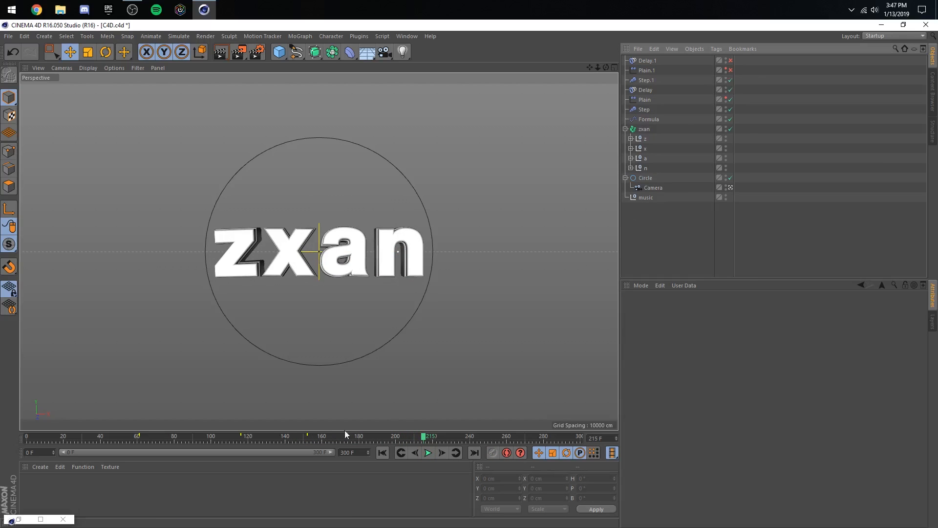
click(289, 436)
click(430, 454)
click(429, 455)
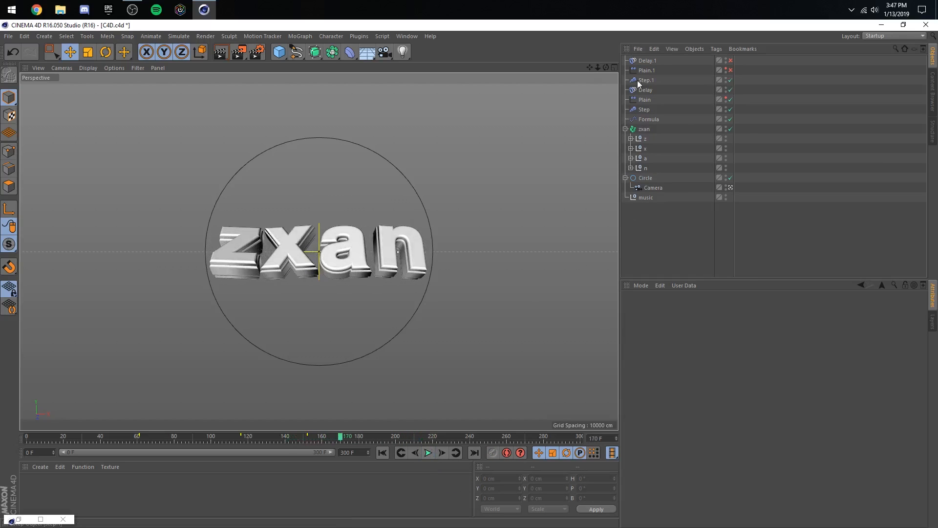
- Delete the Step.1 effector and re-enable the Delay.1 and Plain.1 effectors
click(642, 82)
key(Delete)
click(730, 61)
click(730, 71)
- Save the project and preview the animation from about frame 144, then from the beginning of the timeline
key(ctrl+s)
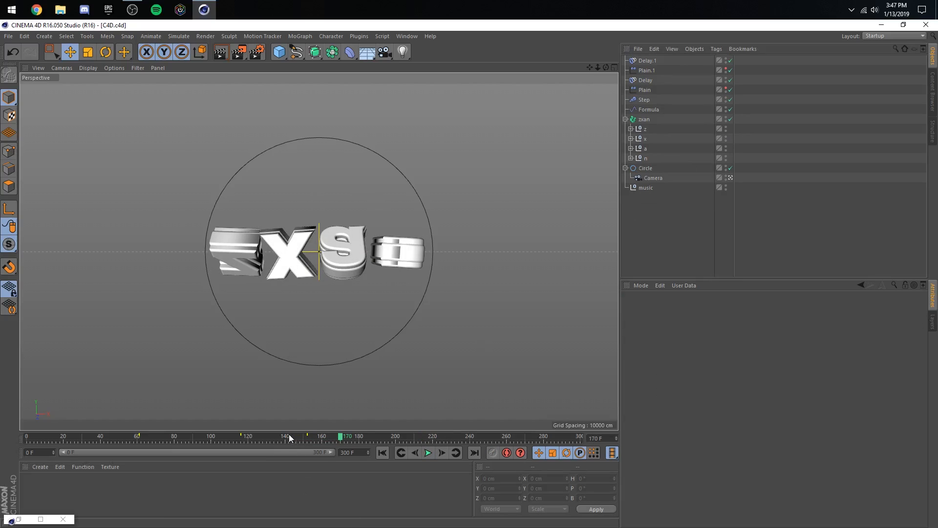
click(292, 436)
click(428, 453)
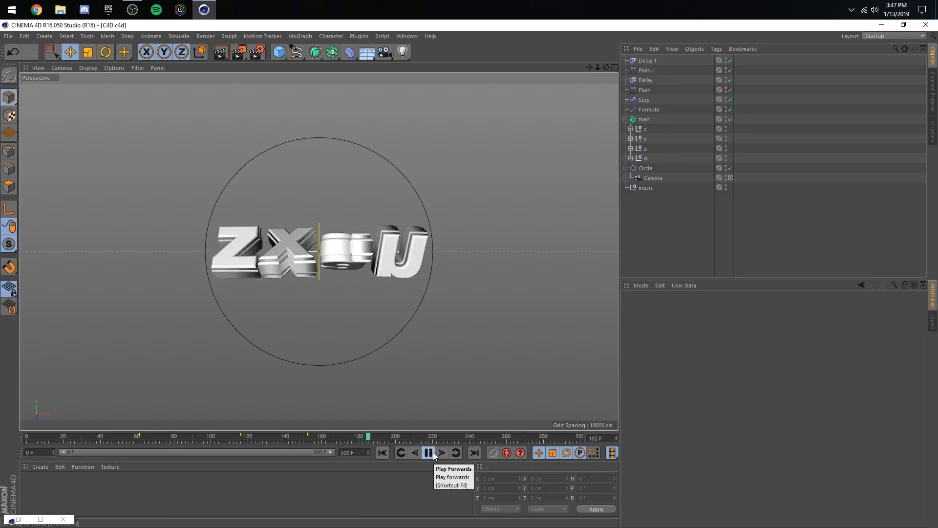
click(433, 453)
click(382, 452)
click(429, 452)
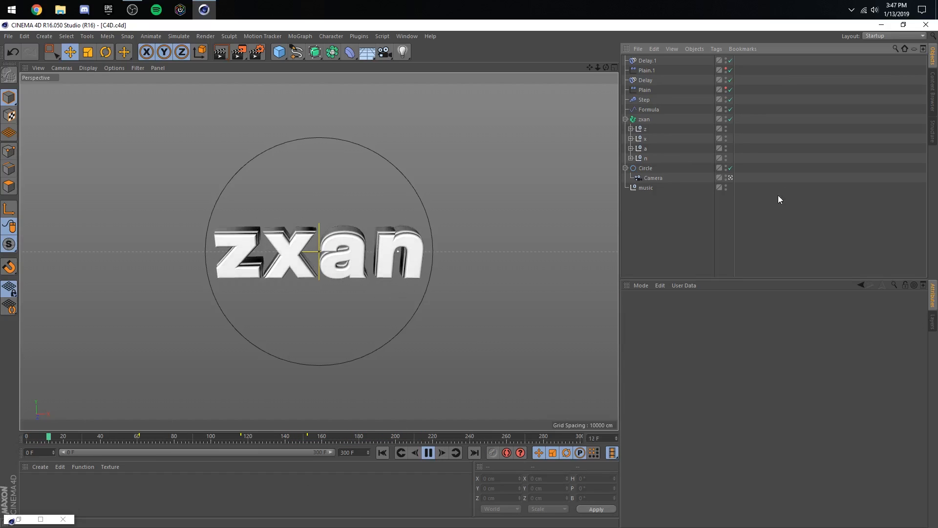
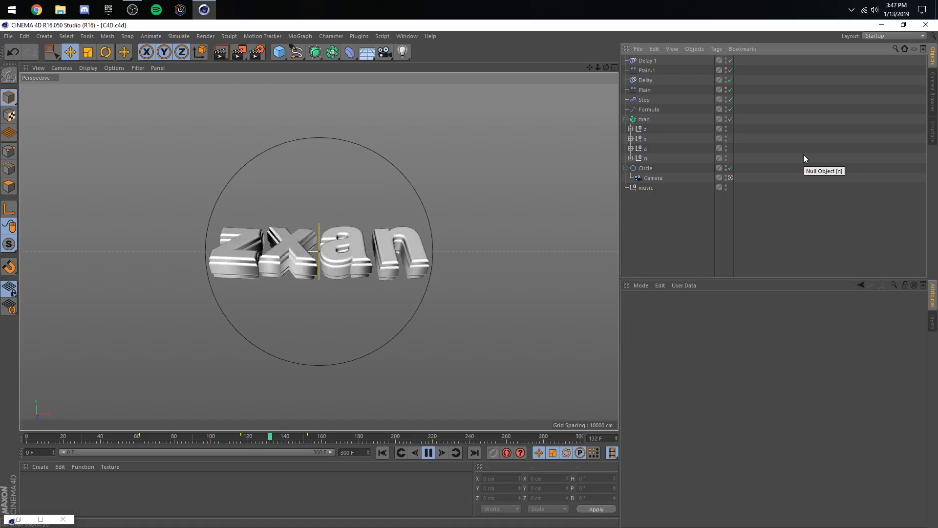
- Stop playback, find the beat near frame 207 and add a timeline marker at frame 209
click(428, 454)
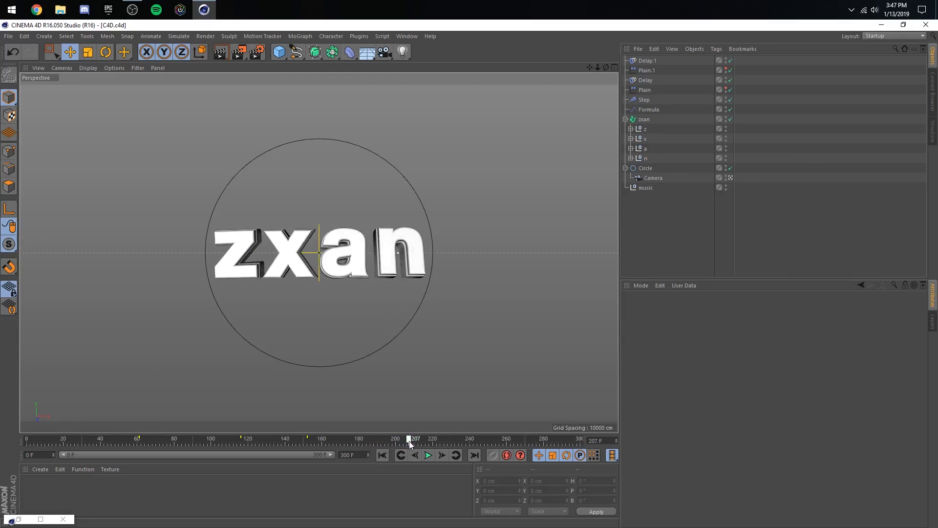
drag(411, 447, 414, 448)
click(41, 519)
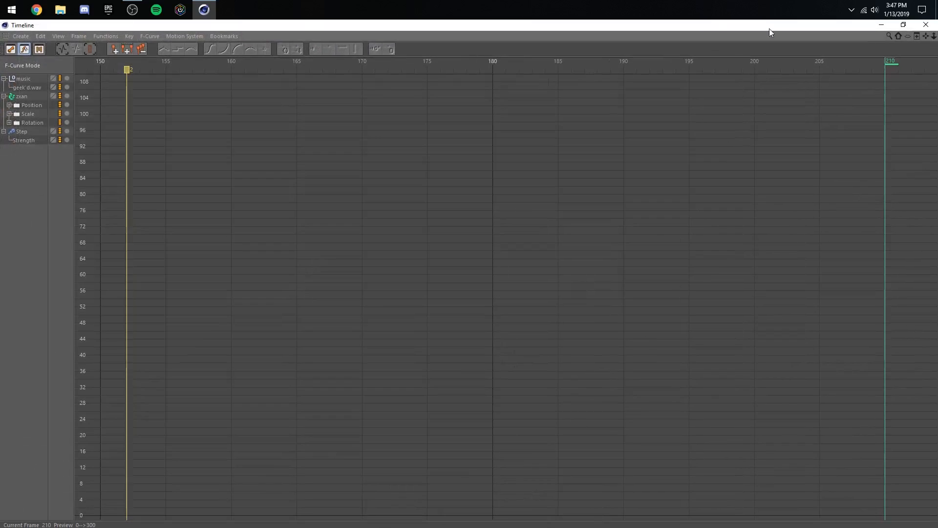
double_click(710, 23)
click(415, 455)
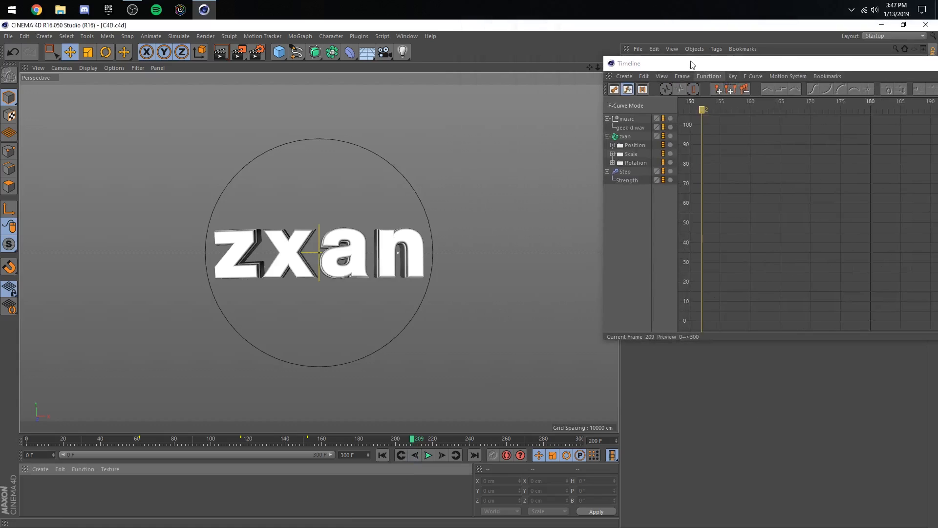
drag(690, 63, 428, 95)
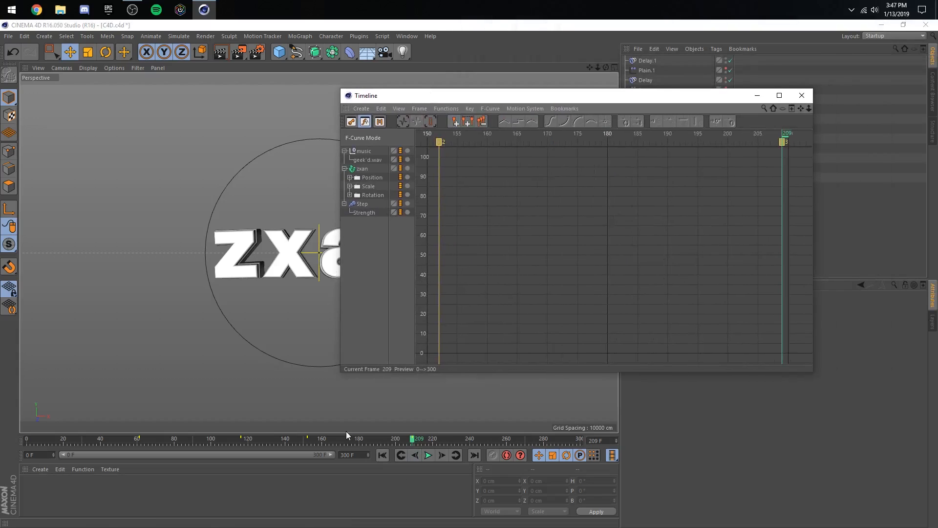
click(802, 95)
- Preview from about frame 148, then place coordinate keys for the zxan Fracture object at frame 207, just before the beat marker
click(299, 439)
click(428, 454)
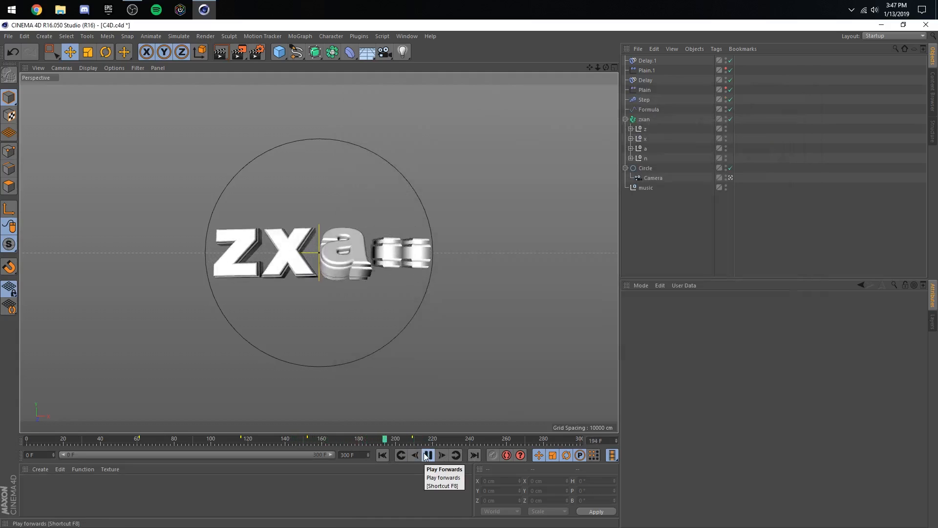
click(427, 455)
click(641, 120)
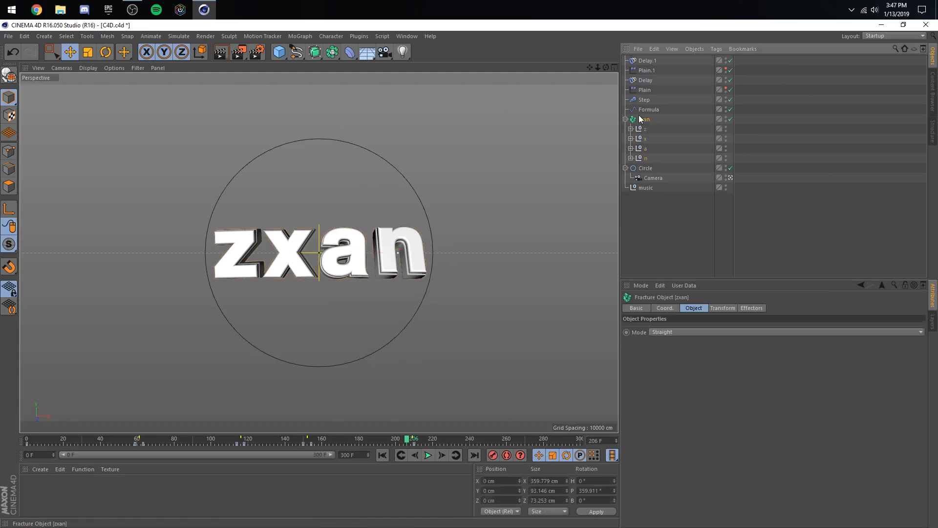
click(412, 443)
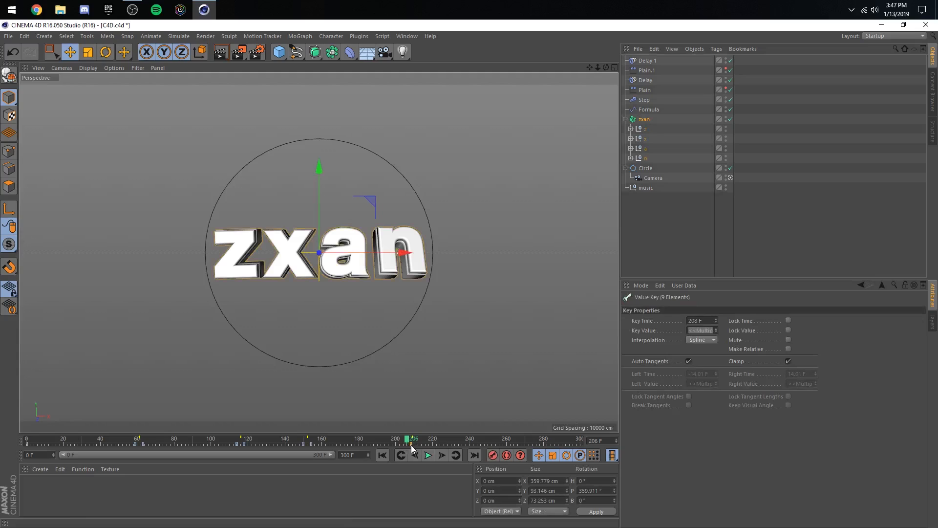
drag(412, 444, 412, 446)
- Key the zxan object's pitch rotation at 154° on frame 211 and play the result
click(442, 454)
click(442, 455)
click(442, 455)
click(442, 455)
click(442, 455)
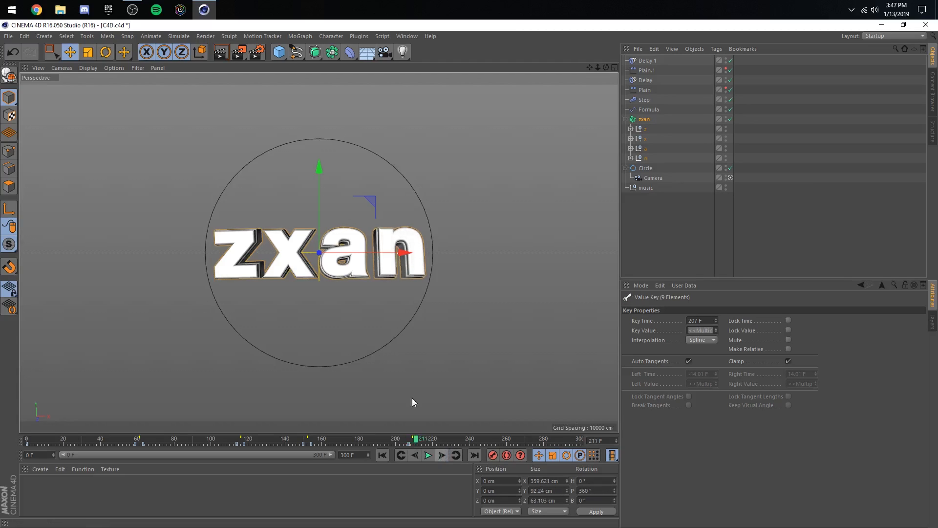
click(644, 119)
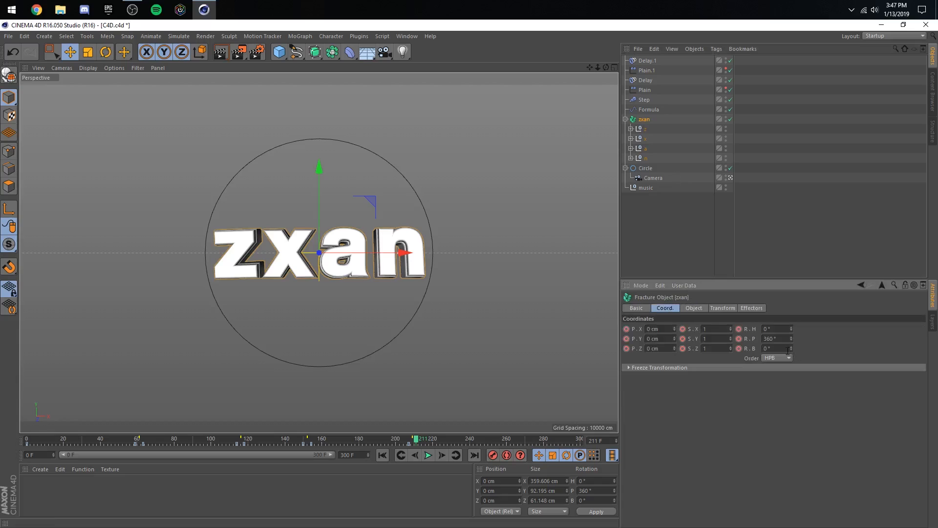
drag(791, 338, 791, 439)
click(428, 454)
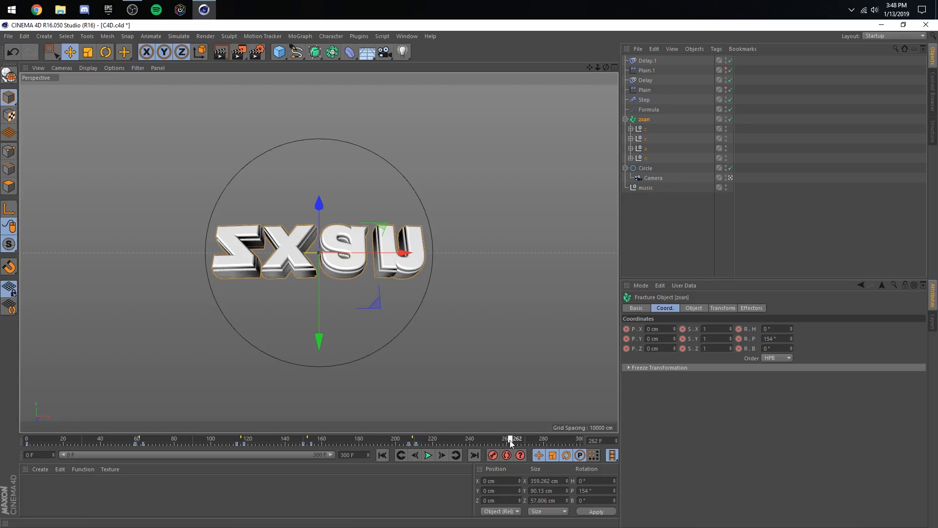
- Key the zxan object's pitch rotation at 0° on frame 270 and save the project
click(554, 444)
drag(554, 444, 525, 441)
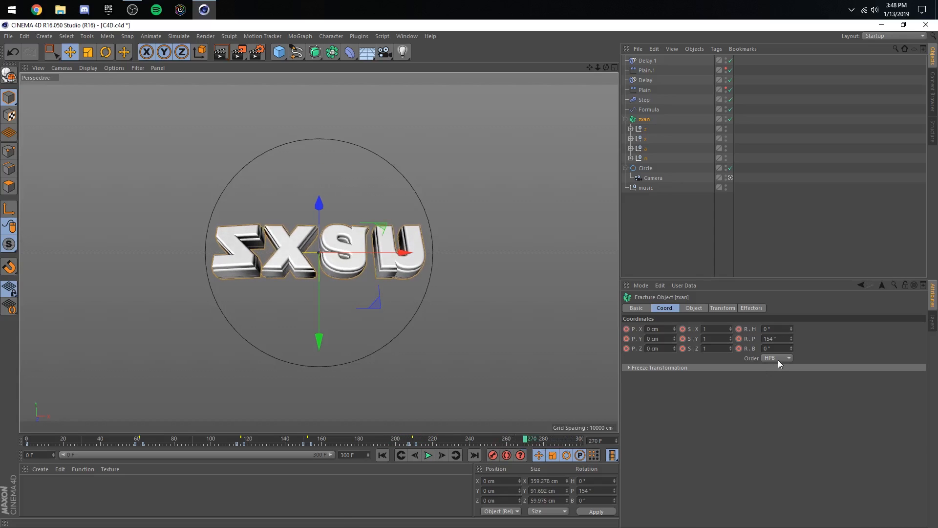
double_click(770, 338)
text(0)
key(Return)
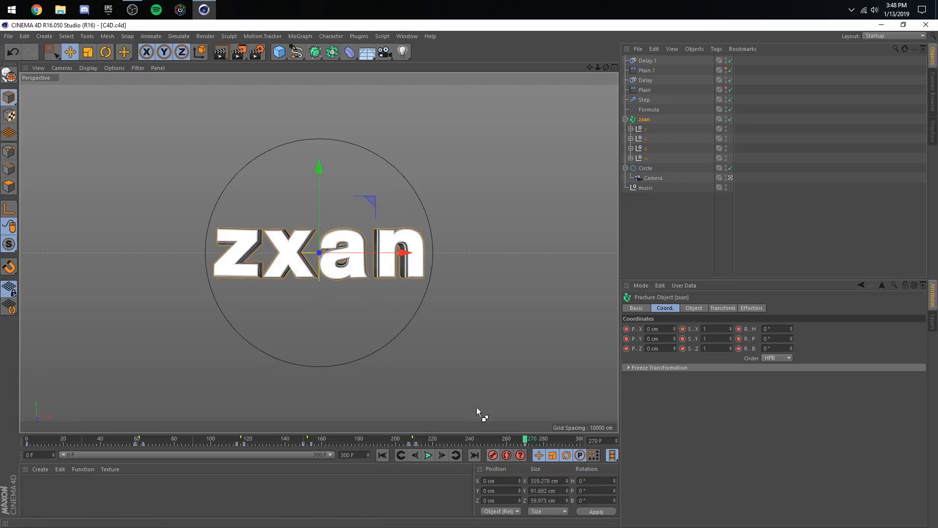
- Show zxan's complete rotation F-curves in a widened Timeline window and lower the frame 207 pitch key to about 330°
click(406, 36)
click(428, 130)
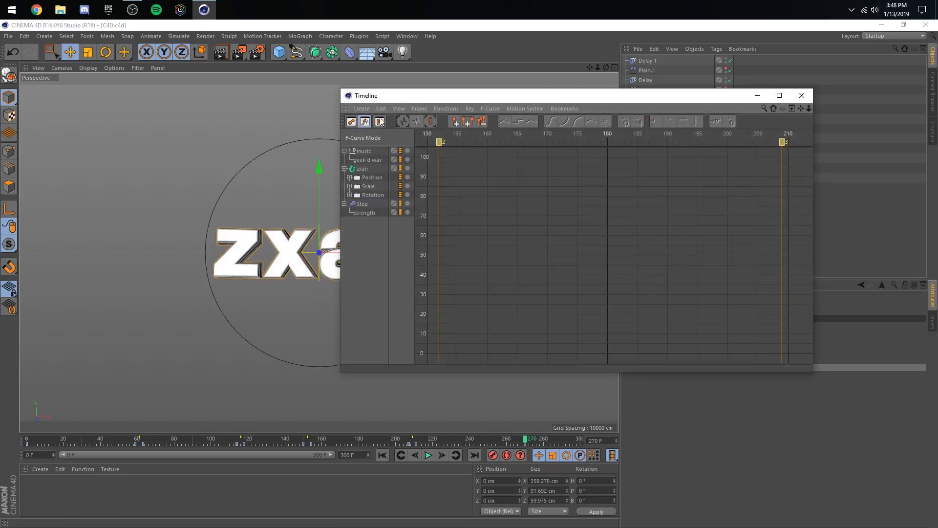
click(373, 196)
click(416, 109)
click(437, 157)
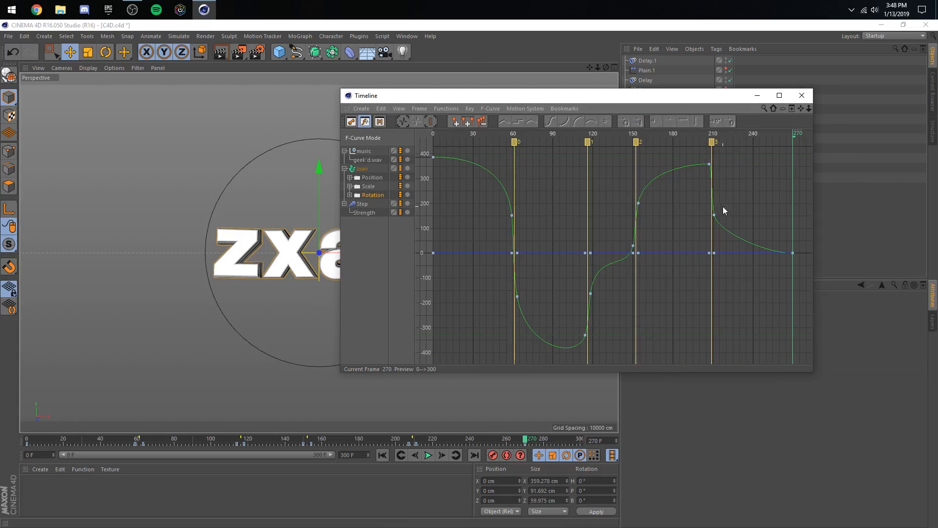
click(713, 215)
drag(721, 95, 591, 94)
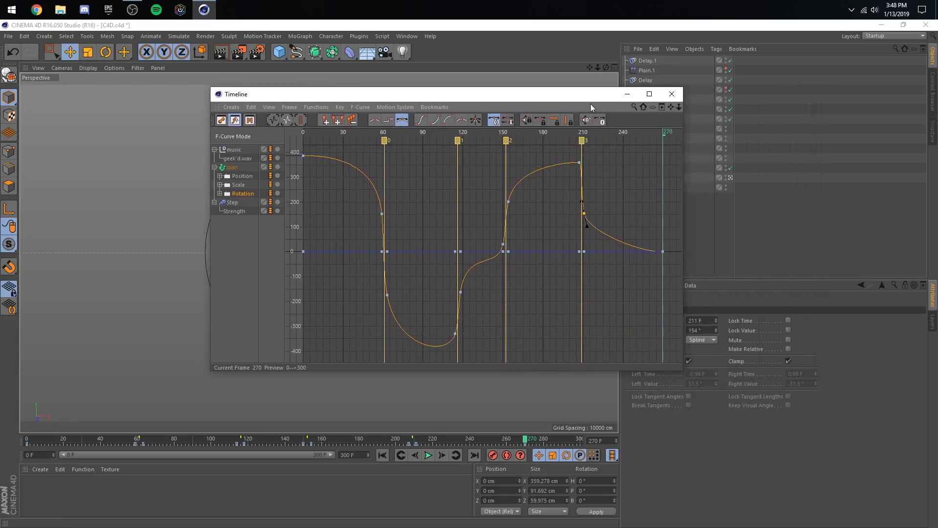
drag(684, 136, 772, 140)
click(646, 164)
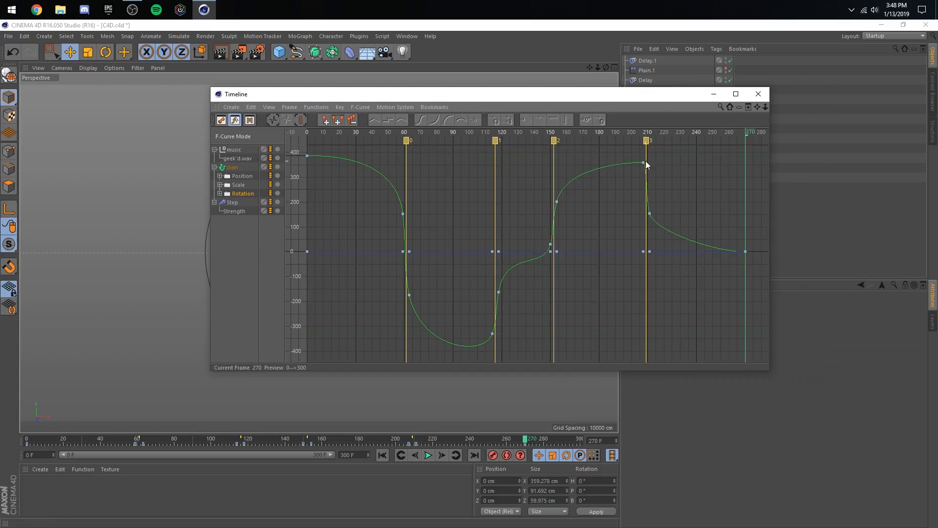
drag(643, 162, 653, 198)
- Lengthen the pitch curve's tangent just after marker 2 and lower the frame 211 key to about 125° with a steeper falloff
click(556, 201)
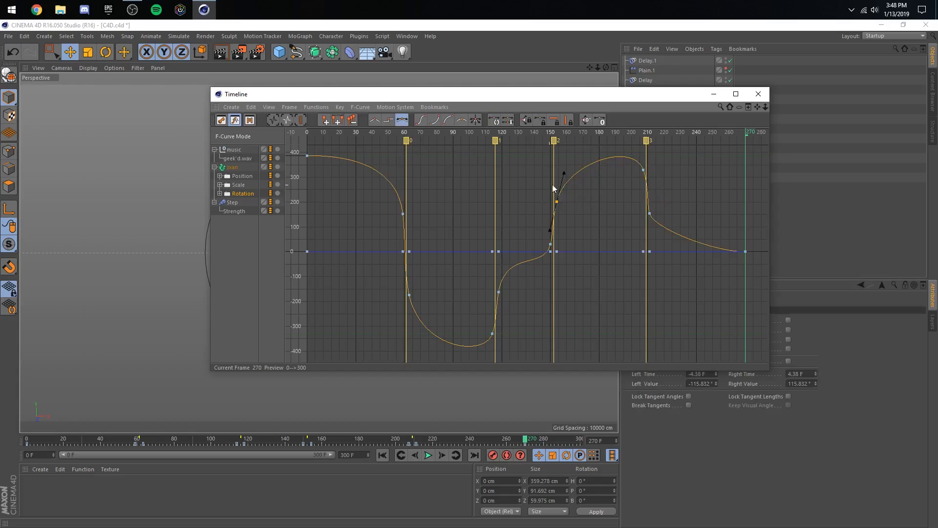
drag(564, 173, 565, 169)
click(656, 201)
click(649, 214)
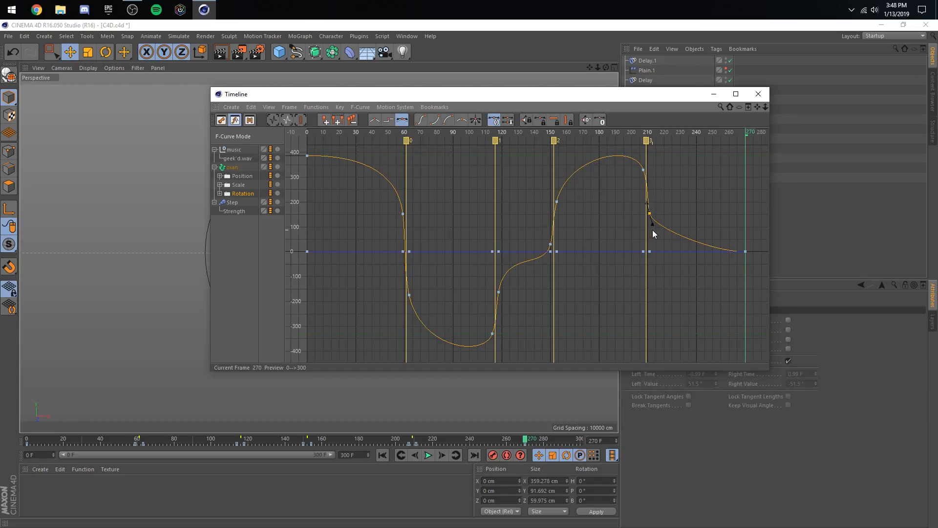
drag(652, 225, 655, 243)
click(656, 215)
click(677, 210)
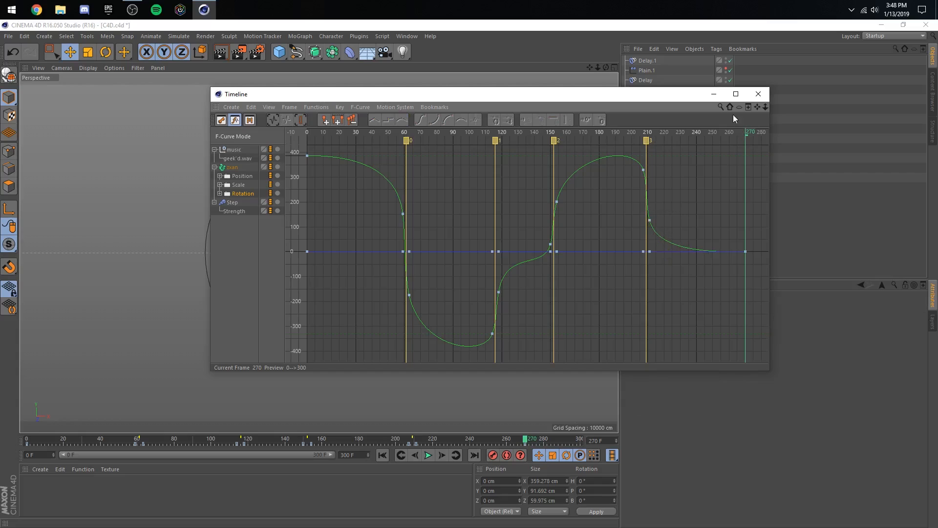
- Minimize the Timeline, preview the reshaped spin from about frames 186 and 138, and save the project
click(714, 94)
click(371, 439)
click(425, 453)
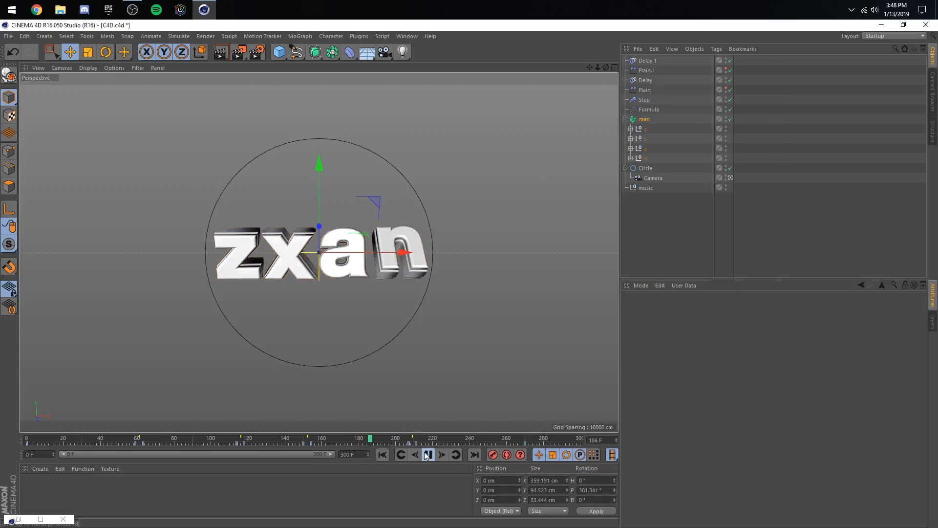
click(280, 439)
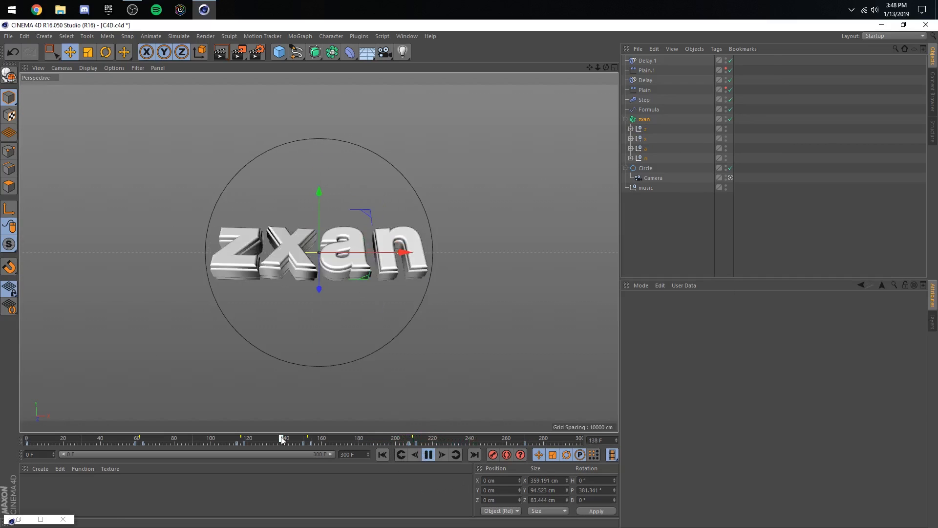
click(774, 226)
key(ctrl+s)
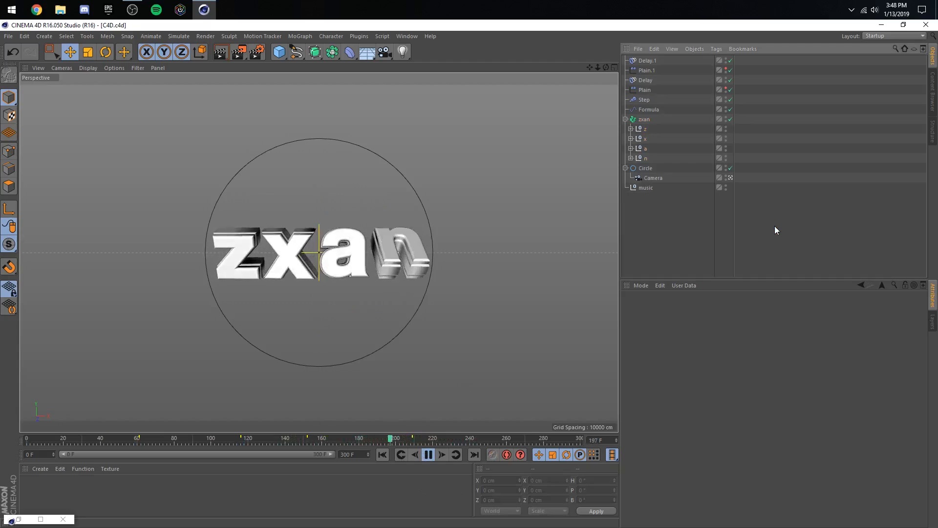
- Preview the animation from frame 67 through the spin after the frame 209 marker
click(427, 455)
click(151, 438)
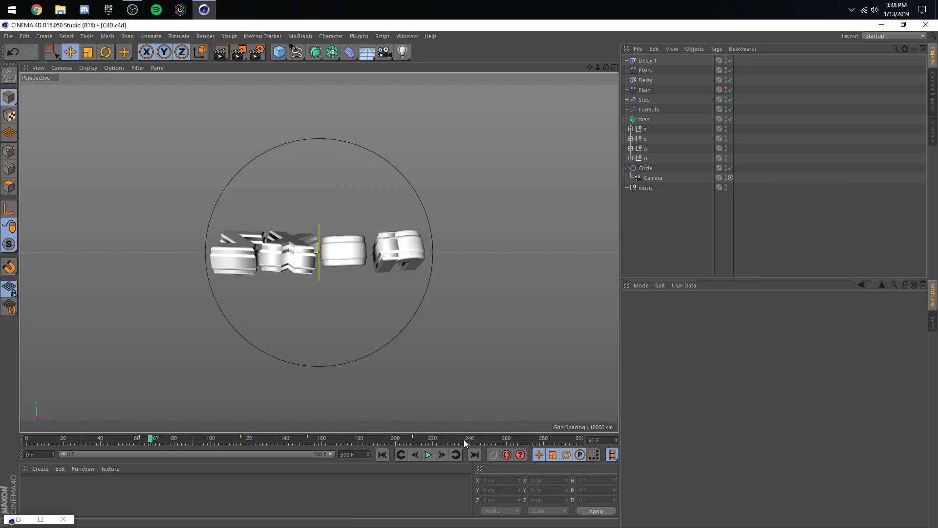
click(428, 455)
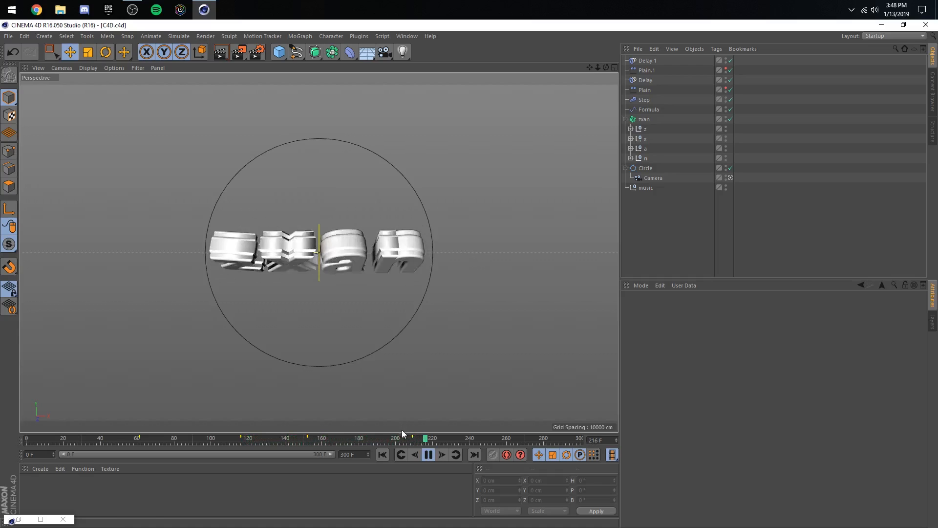
click(428, 455)
- Move the Plain.1 effector's last keys to frame 209 so its sweep ends on the beat marker
click(379, 439)
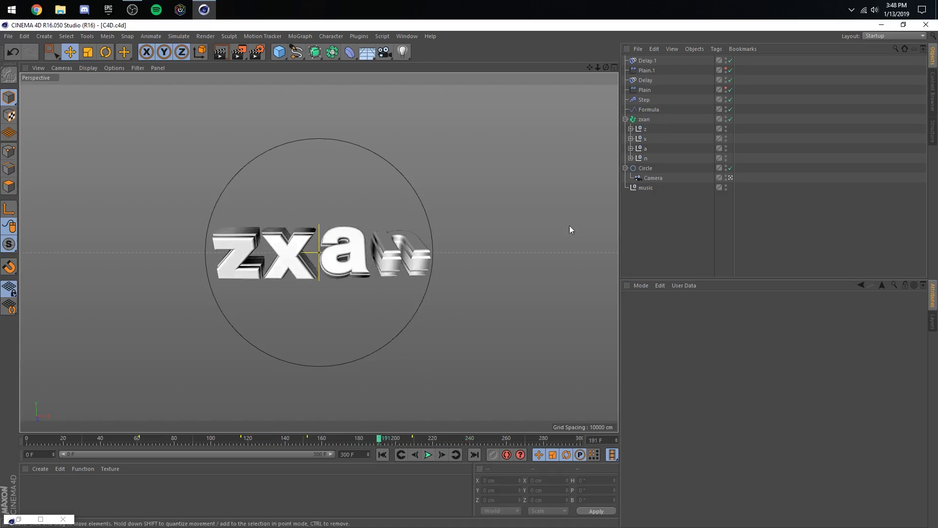
click(646, 70)
ctrl+click(645, 79)
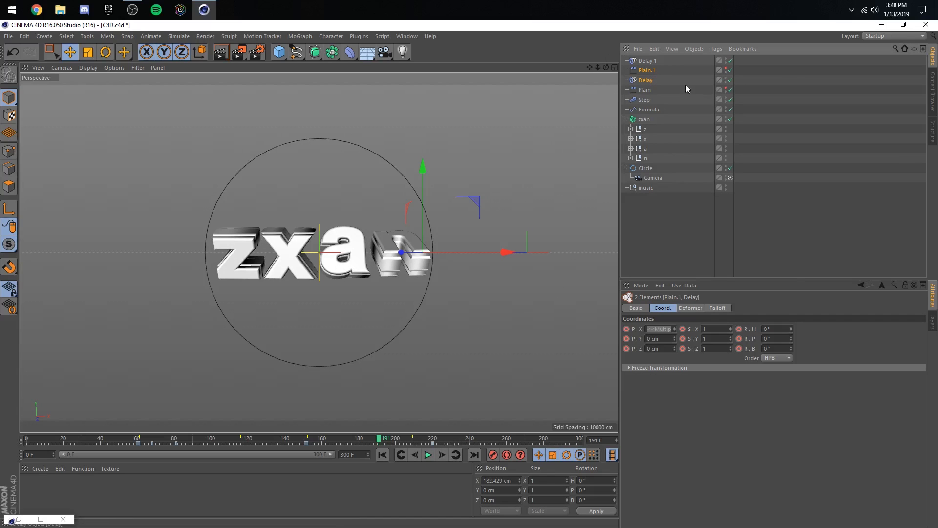
click(647, 70)
drag(294, 439, 333, 439)
click(729, 70)
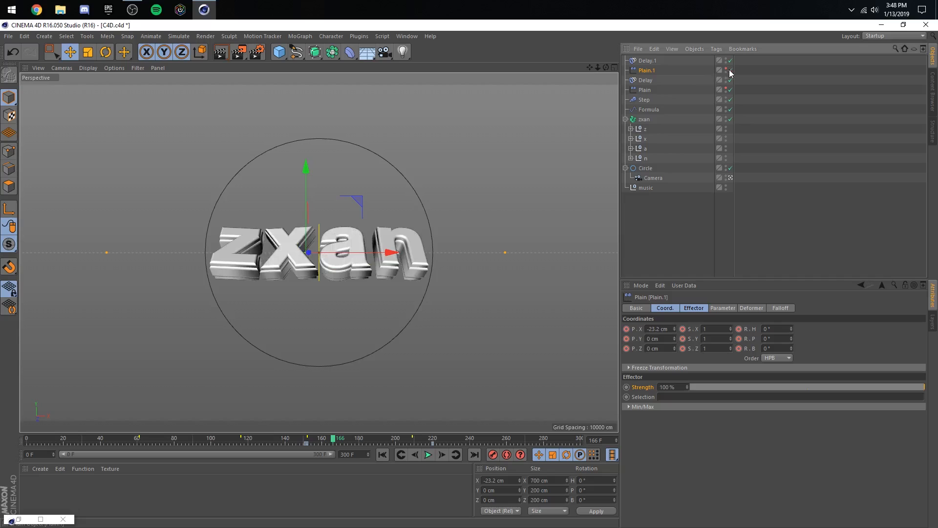
drag(433, 443, 412, 447)
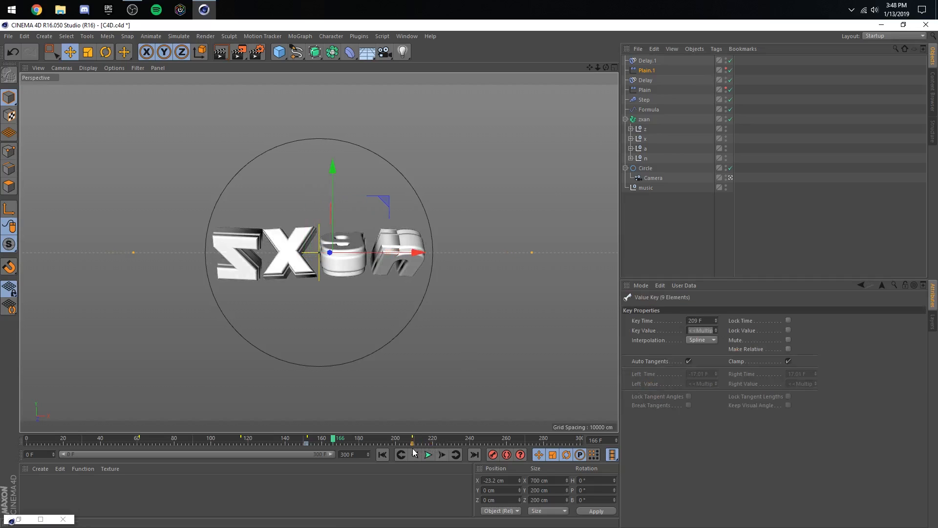
- Preview the retimed Plain.1 sweep from about frame 148
click(298, 440)
click(428, 454)
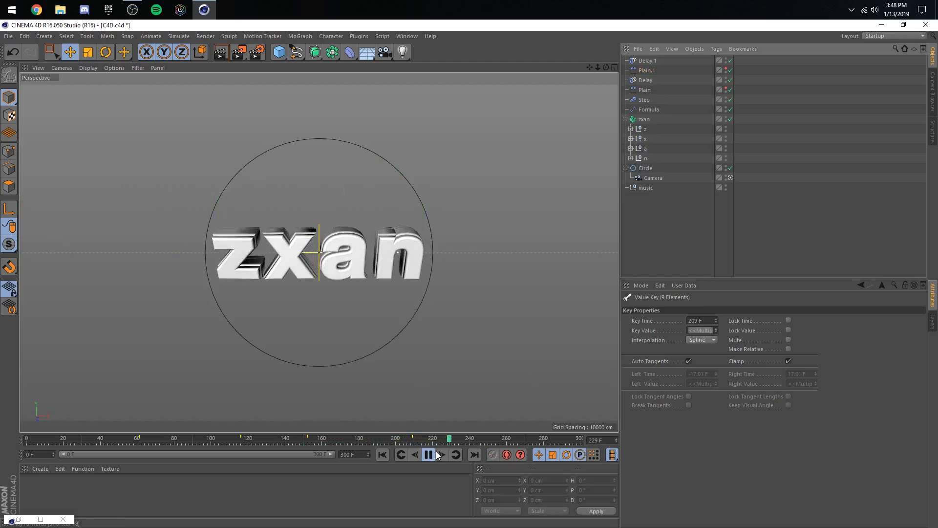
click(403, 437)
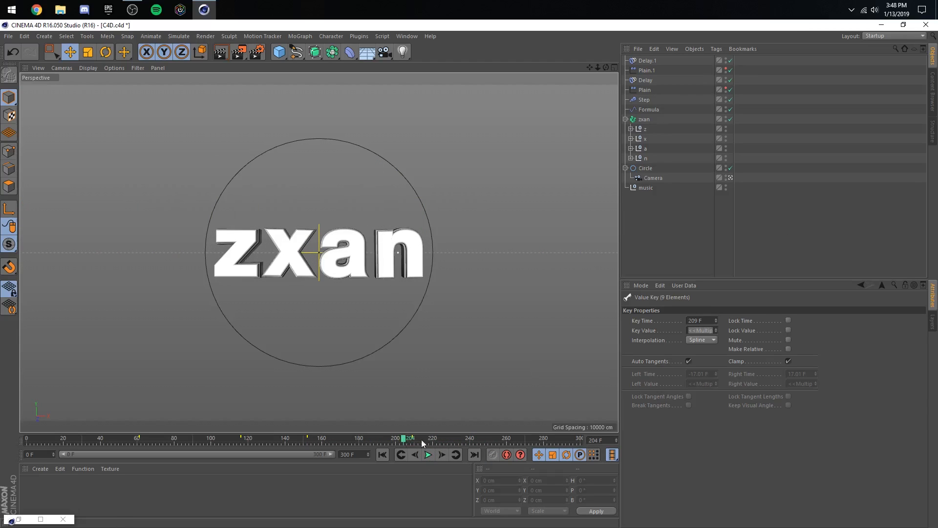
- Locate the next beat and add a timeline marker at frame 245
drag(422, 439, 477, 443)
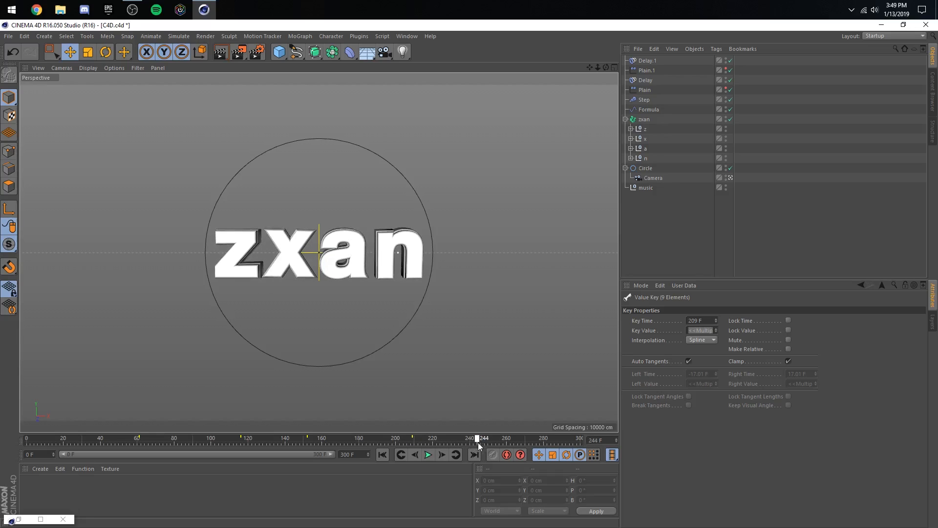
click(41, 519)
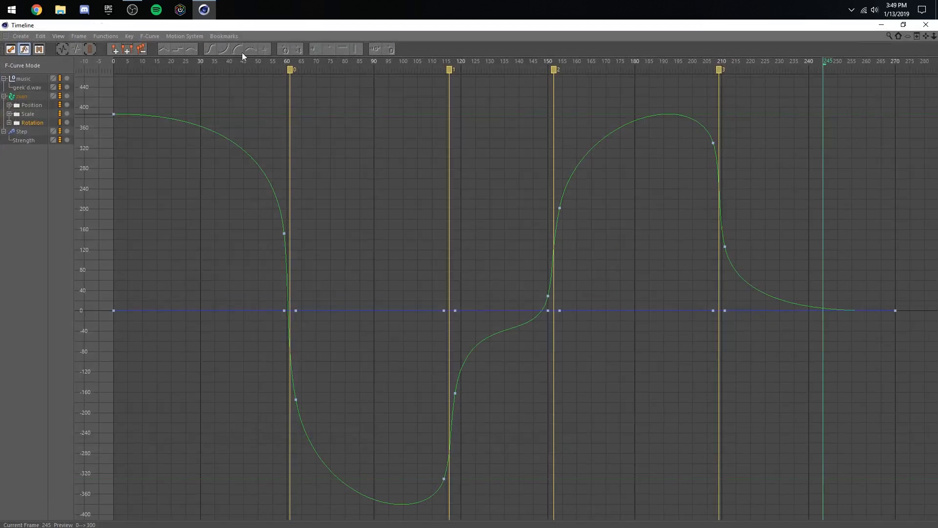
click(113, 50)
click(926, 25)
- Preview the end of the spin from about frame 208, then scrub to frame 253
click(644, 119)
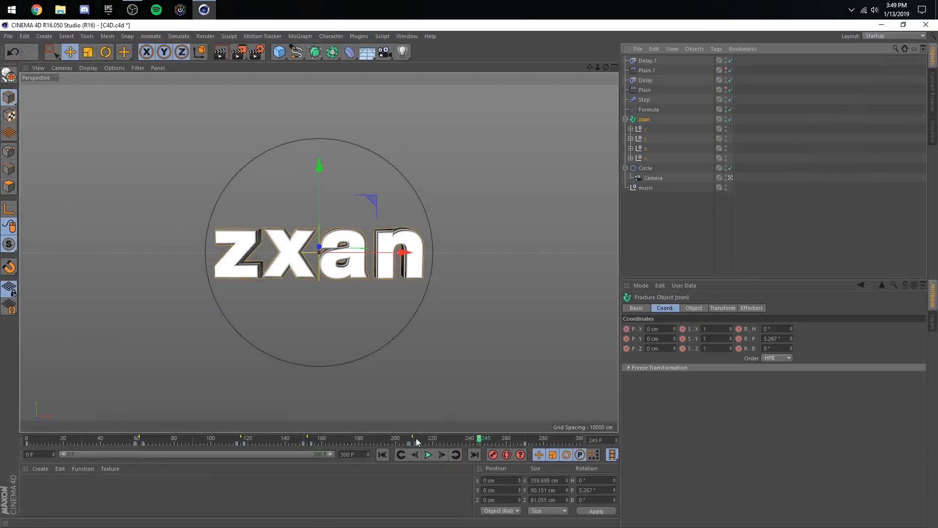
click(410, 441)
click(427, 454)
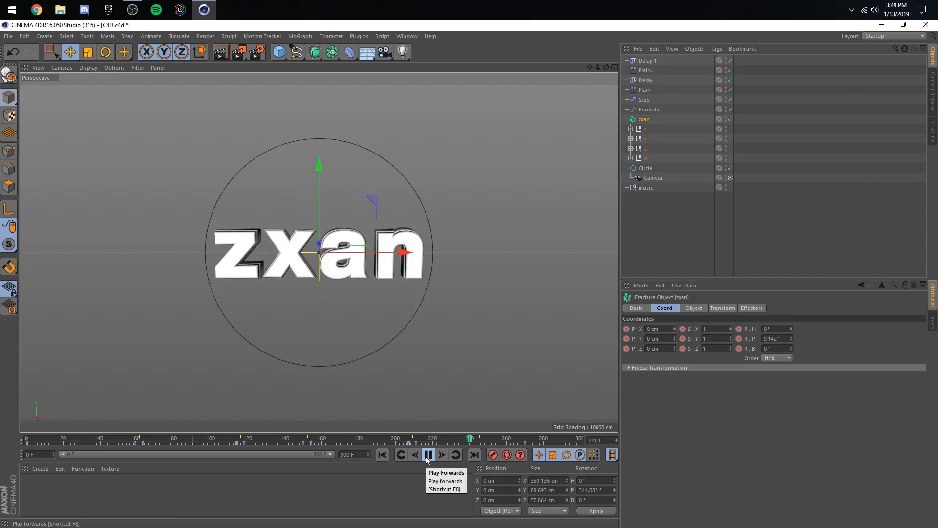
click(428, 455)
drag(470, 442, 493, 441)
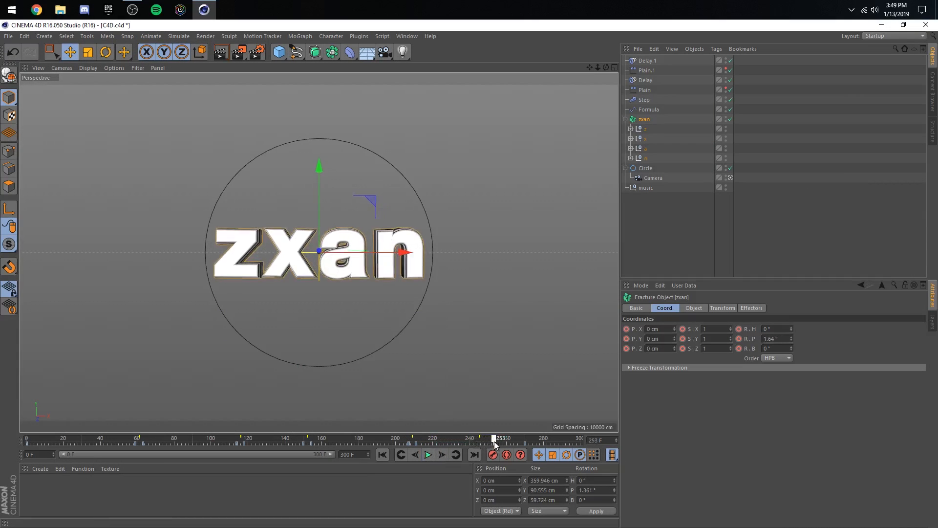
- Play the whole animation from frame 0 through the final spin to about frame 255
click(382, 455)
click(428, 454)
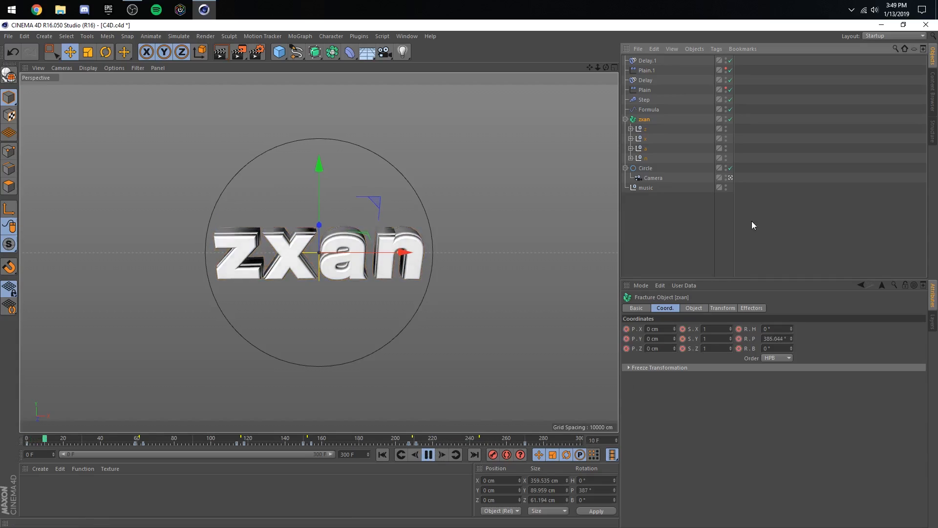
click(751, 221)
click(427, 455)
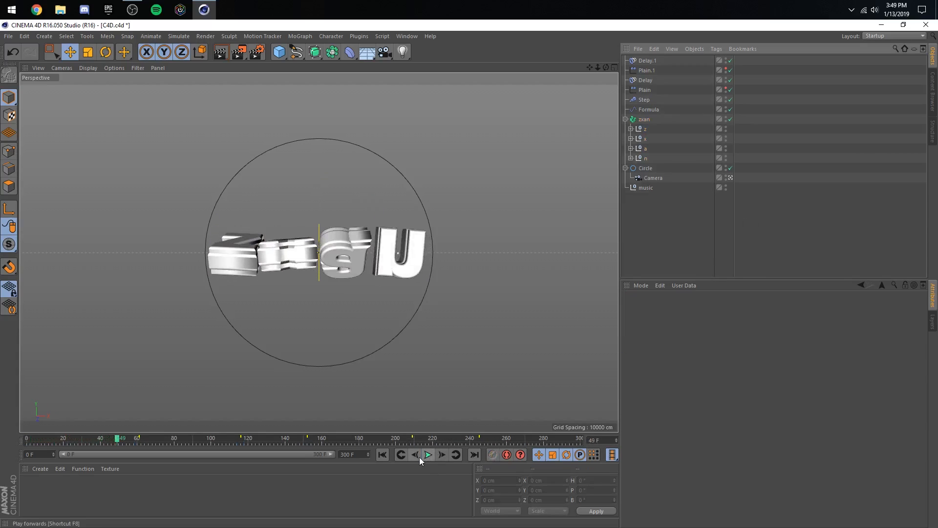
click(426, 454)
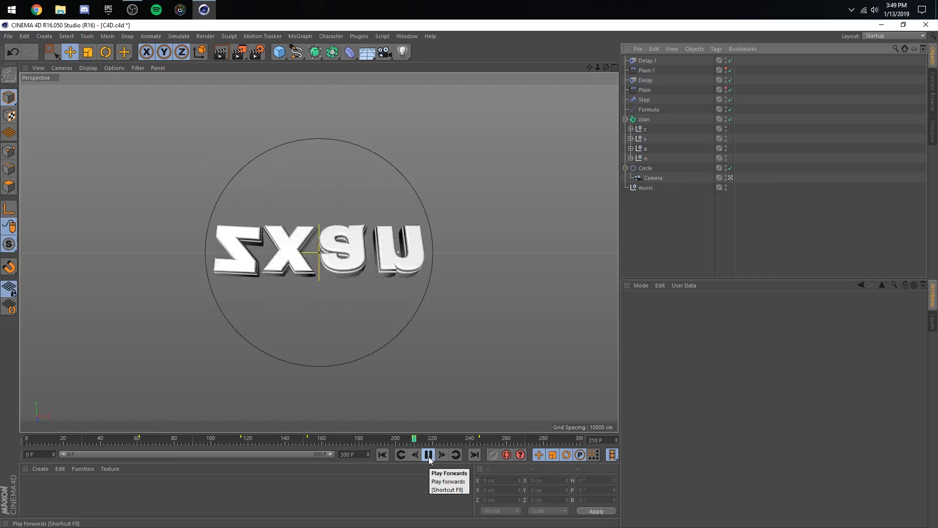
click(429, 458)
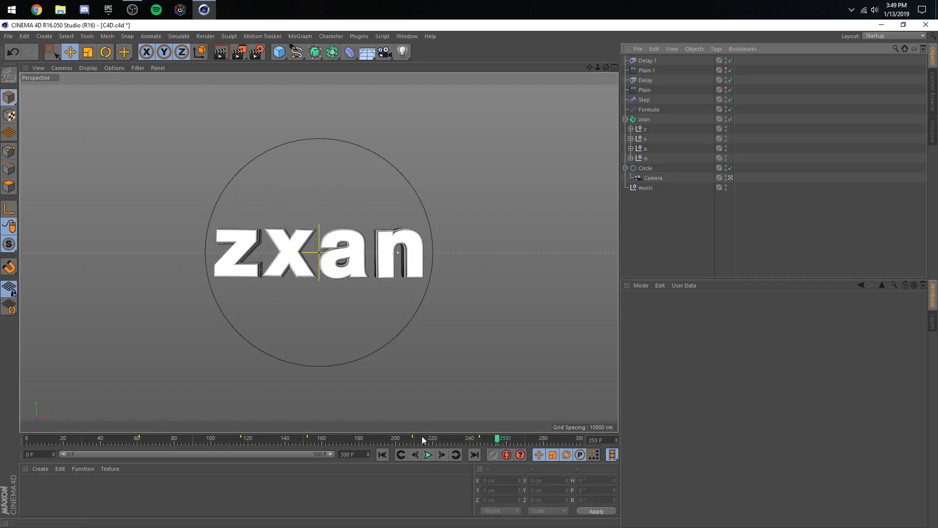
- Return to frame 0, set the Camera's focal length to 12 mm and save the project
drag(423, 438, 26, 438)
click(644, 177)
click(712, 308)
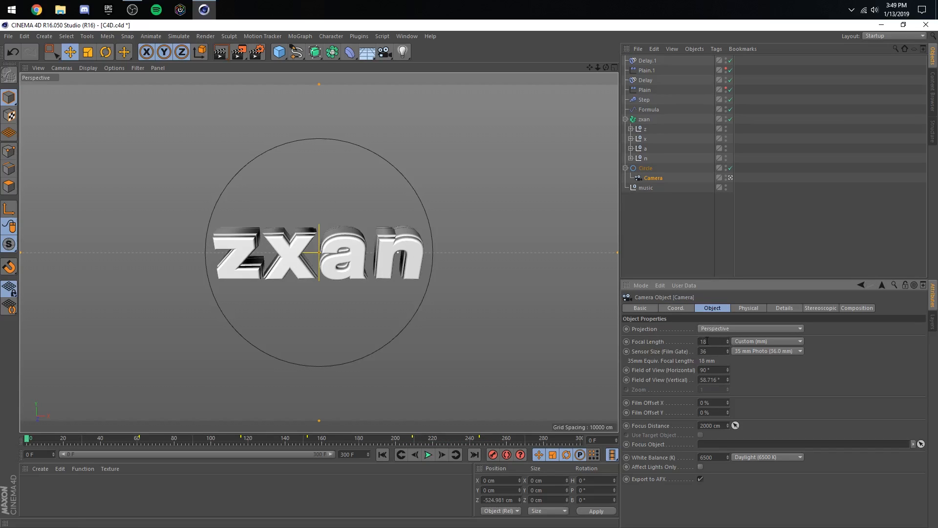
text(12)
key(Return)
scroll(319, 252, up, 2)
key(ctrl+s)
- Set the camera's sensor size to 35 and pull it back to about Z -1460 cm for its frame 0 position key
drag(598, 67, 542, 68)
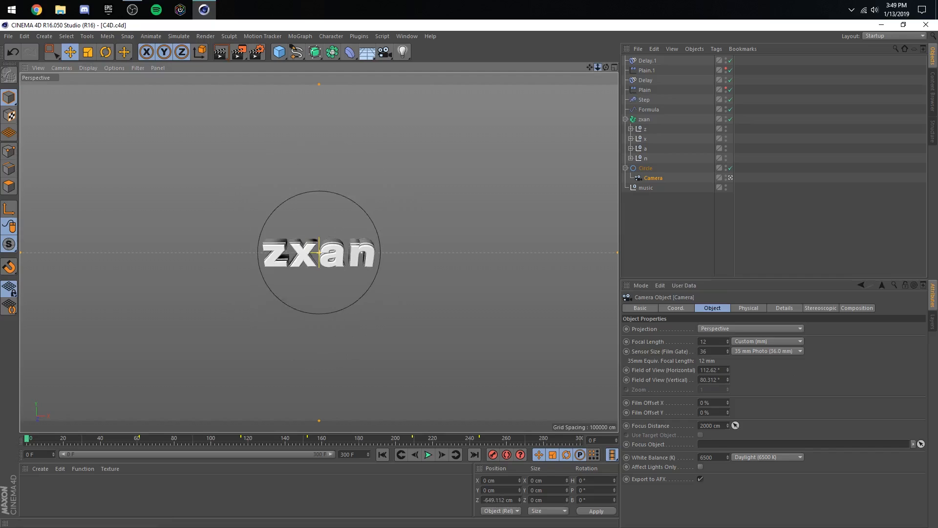
double_click(721, 351)
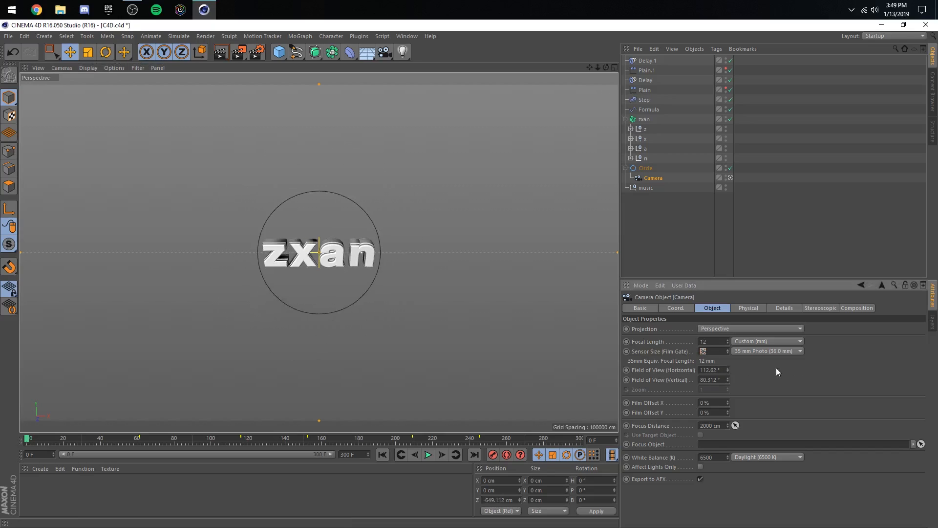
text(35)
key(Return)
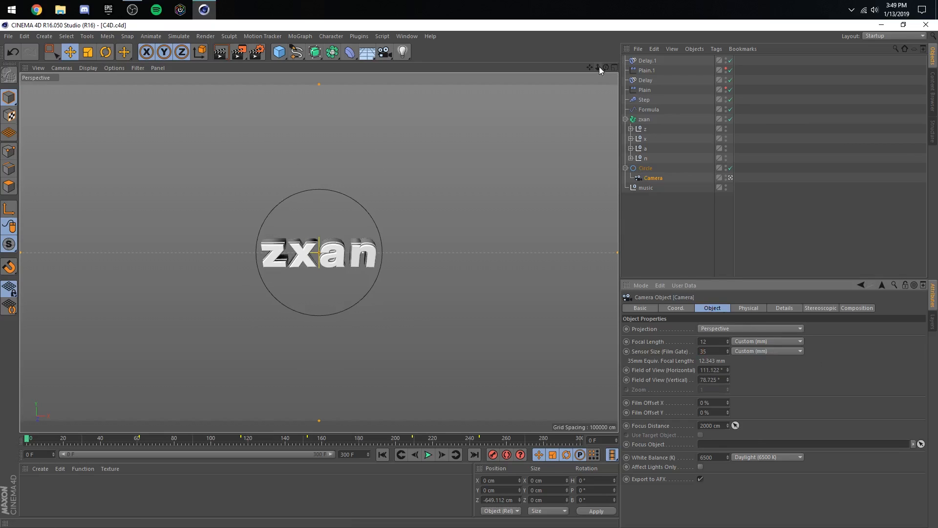
mouse_move(599, 68)
mouse_down()
mouse_move(542, 69)
mouse_move(603, 67)
mouse_up()
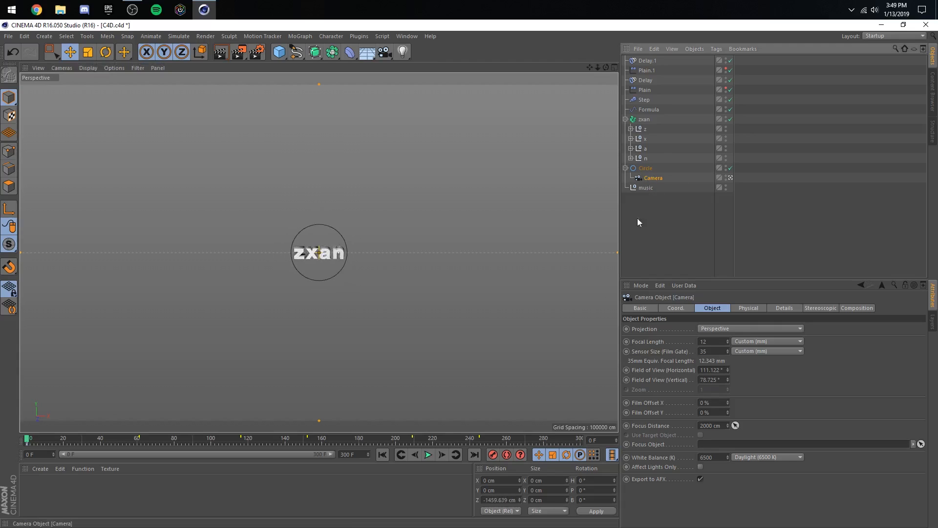
click(675, 308)
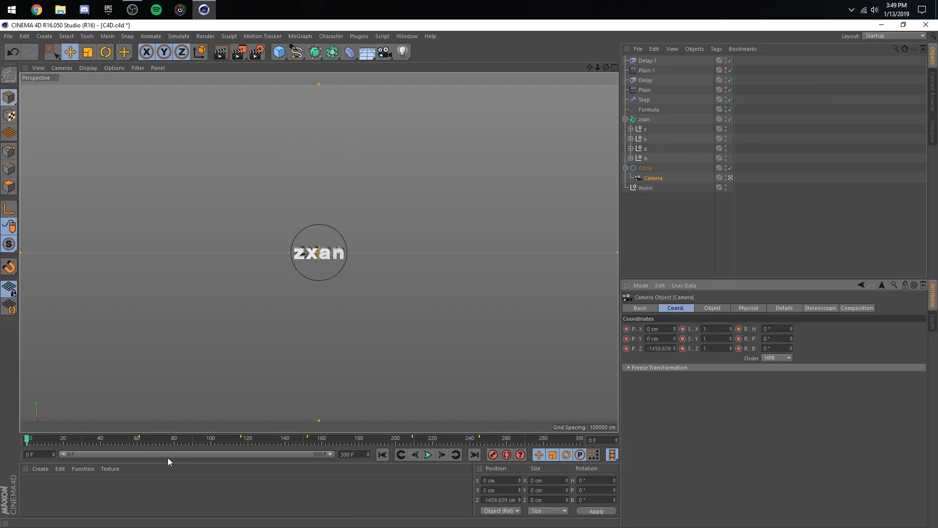
- Key the camera pushed in to about Z -133 cm at frame 59 and pulled back to about Z -378 cm at frame 63
click(138, 441)
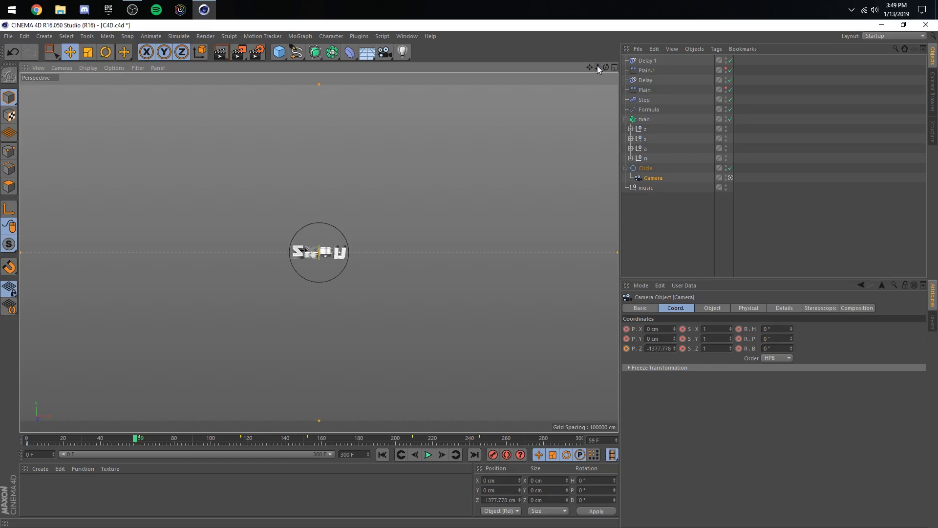
drag(597, 66, 596, 67)
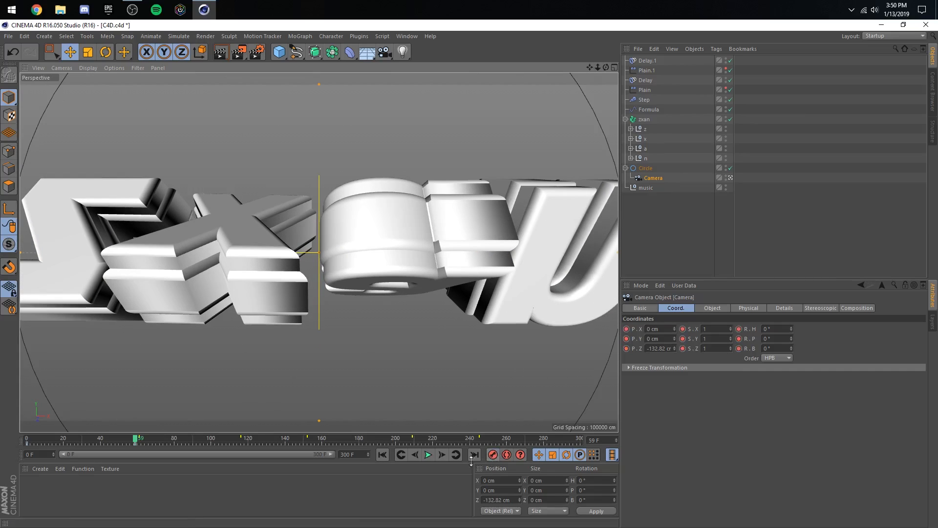
click(442, 456)
click(442, 455)
click(442, 455)
click(442, 455)
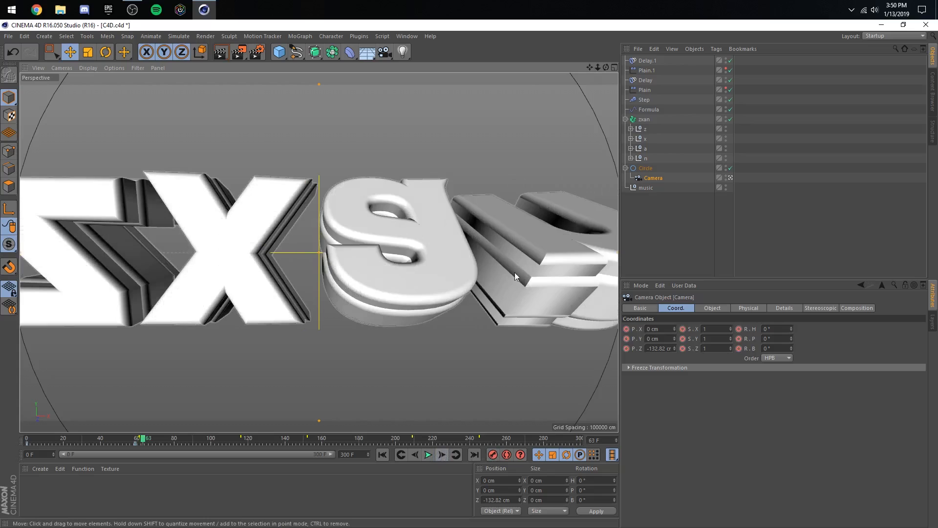
drag(597, 67, 598, 67)
click(492, 454)
- Preview the keyed camera move from frame 0 up to the beat marker at frame 116
click(398, 455)
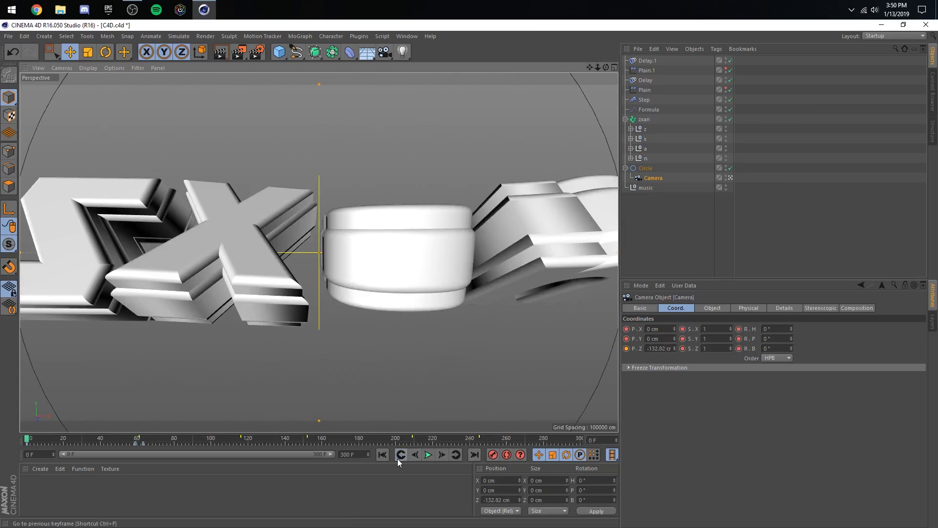
click(426, 455)
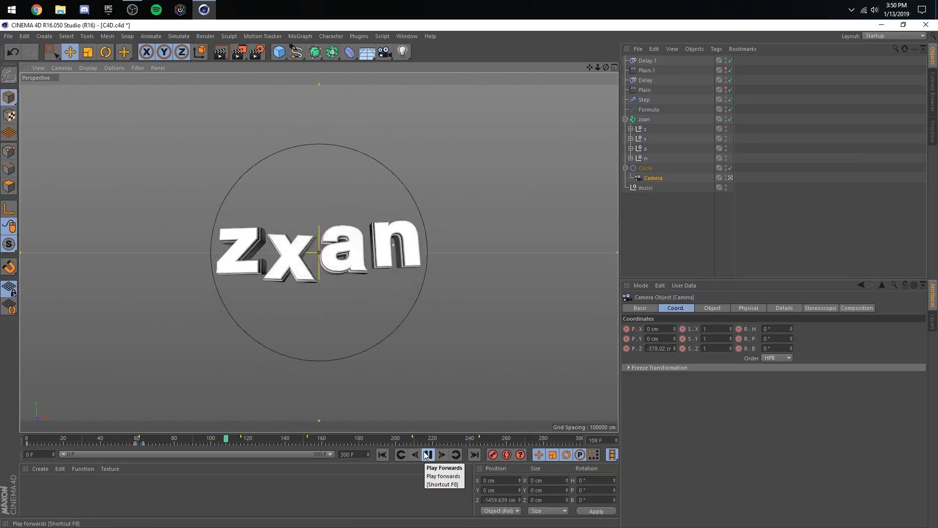
click(427, 455)
drag(134, 439, 241, 443)
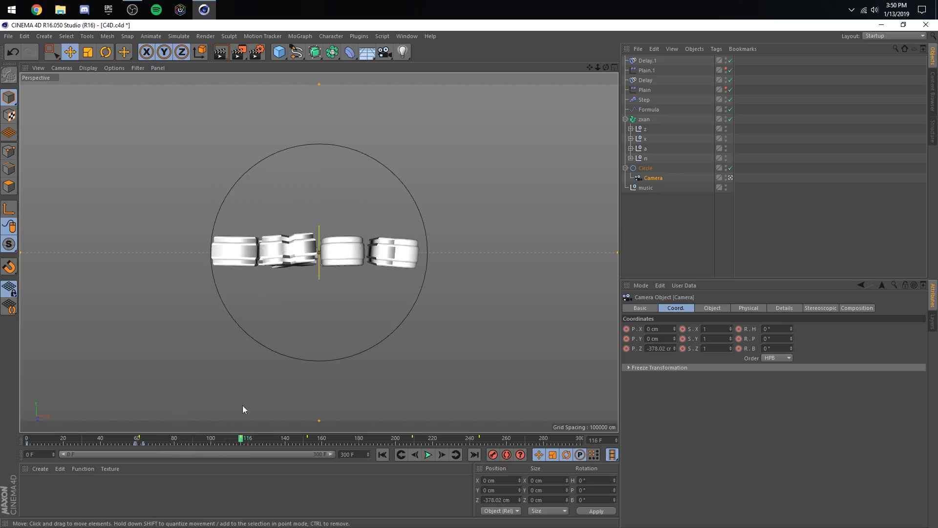
click(145, 444)
click(428, 454)
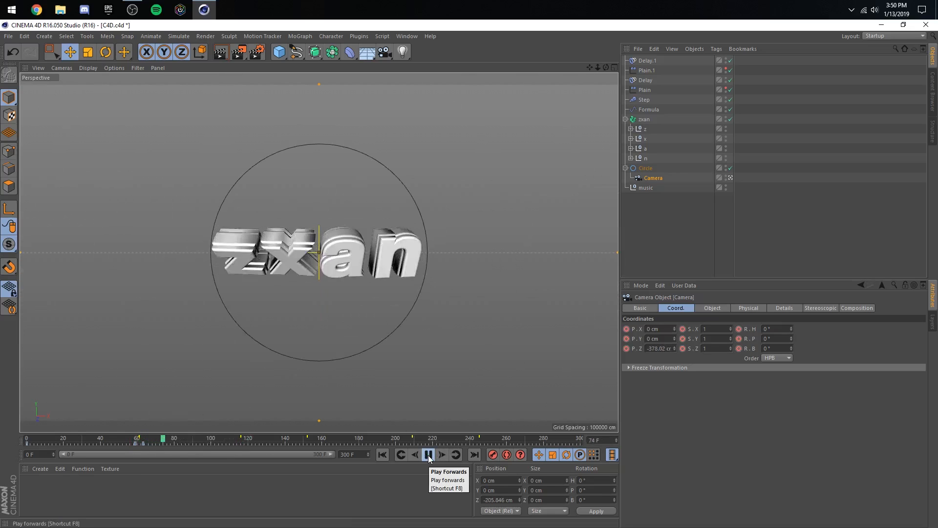
click(429, 455)
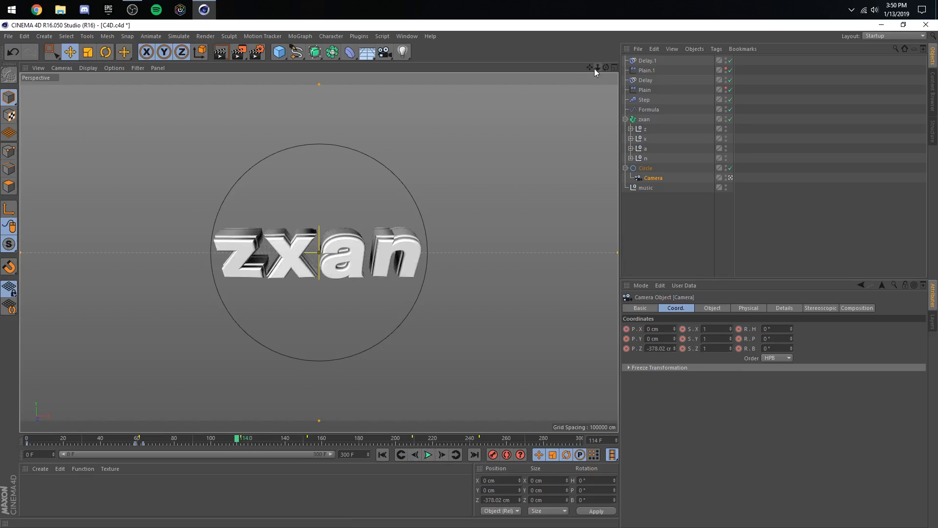
- Key the camera at about Z -127 cm on frame 114 and about Z -410 cm on frame 118, and save the project
mouse_move(597, 68)
mouse_down()
mouse_move(626, 68)
mouse_move(581, 70)
mouse_move(596, 70)
mouse_up()
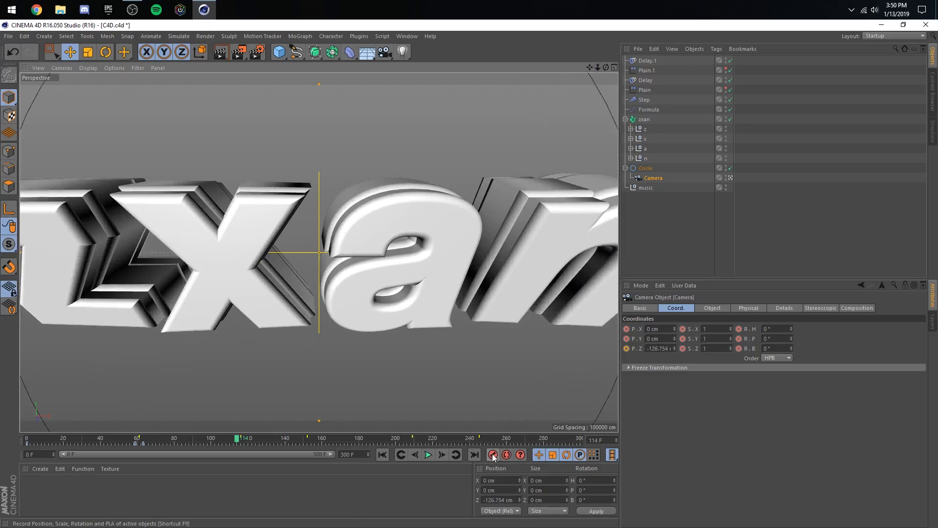
click(492, 455)
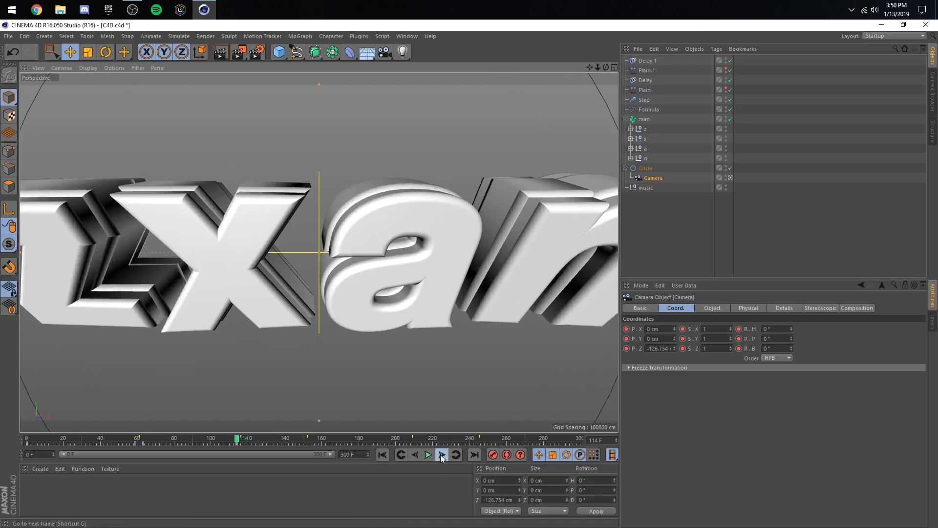
click(440, 454)
click(441, 454)
click(441, 454)
click(441, 455)
drag(597, 68, 562, 68)
click(493, 453)
key(ctrl+s)
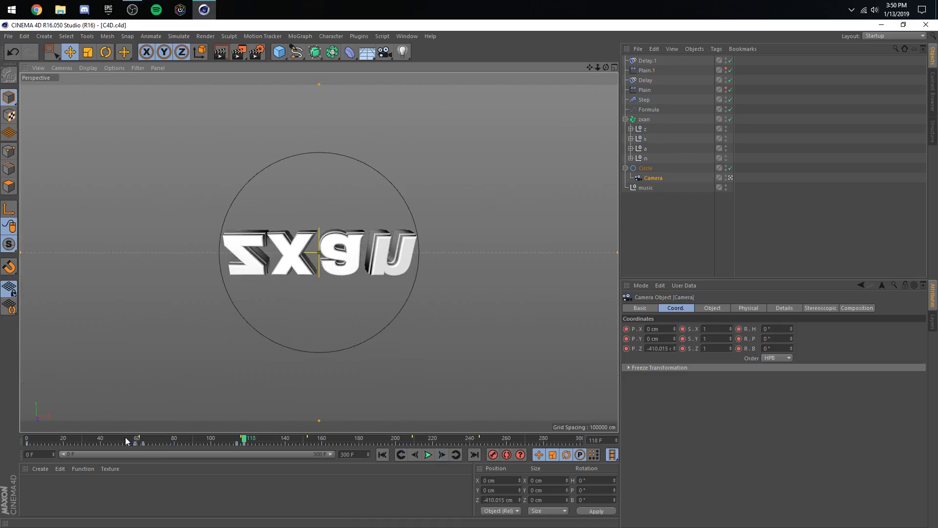
- Preview the camera's slow push-in between the first two beat markers, starting from about frame 68
drag(124, 438, 152, 441)
click(427, 454)
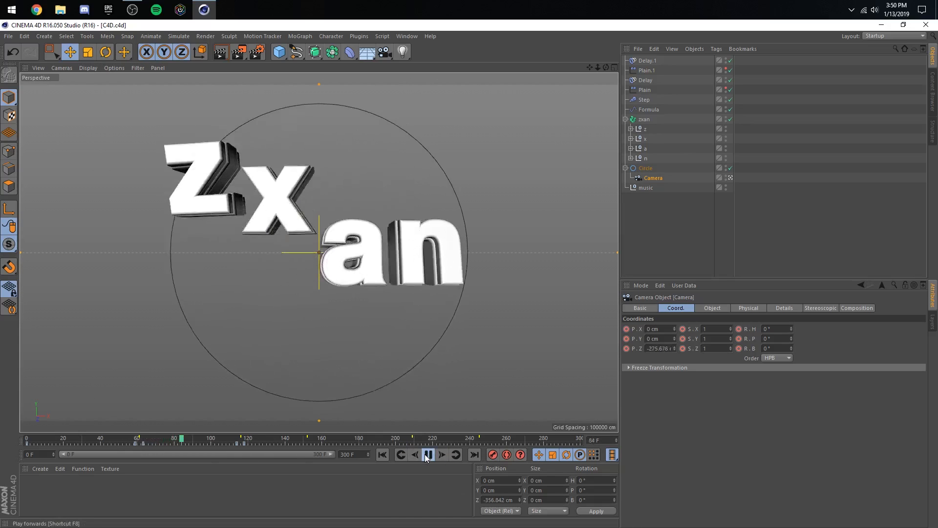
click(428, 454)
- Open the Timeline window beside the viewport and add the Camera to its object list
click(406, 36)
click(427, 115)
click(407, 37)
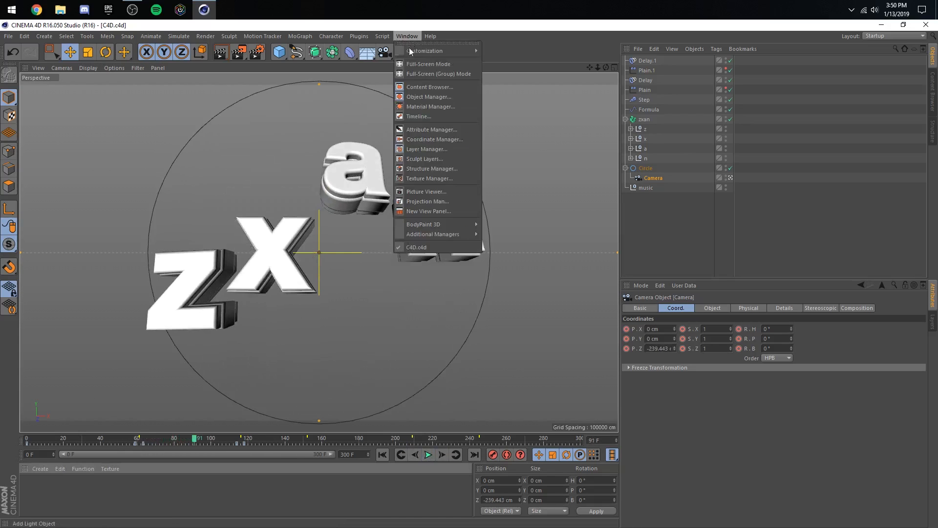
click(421, 117)
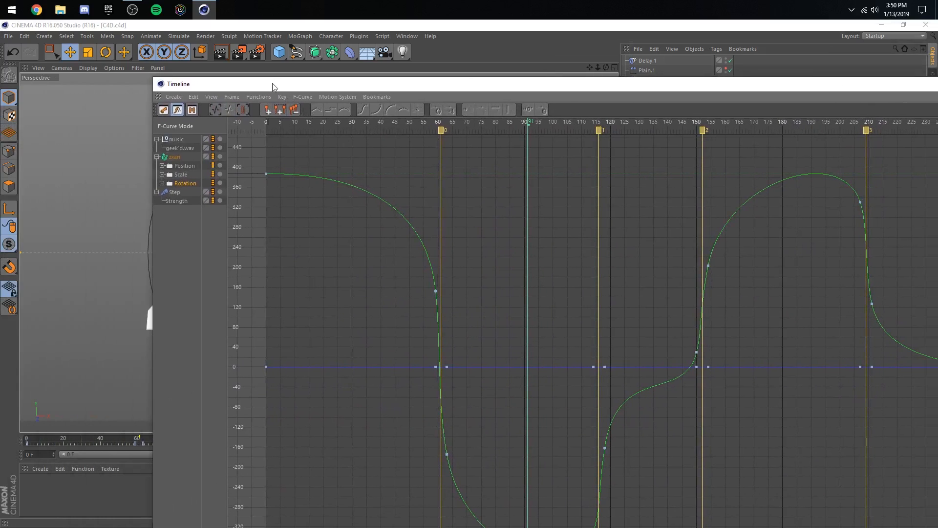
drag(273, 87, 541, 202)
drag(613, 212, 571, 183)
drag(648, 182, 551, 369)
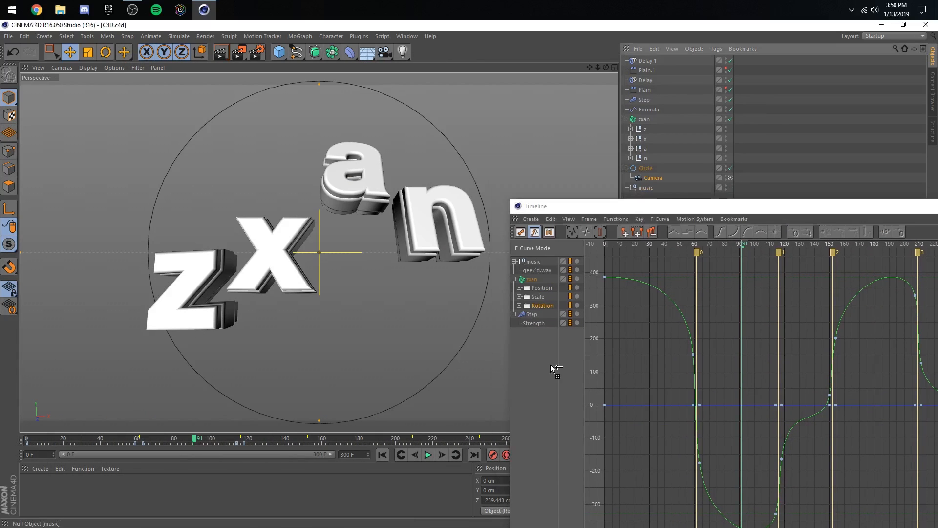
- Show the Camera's Position F-curves in the Timeline and fit all of its keys in the graph
click(521, 333)
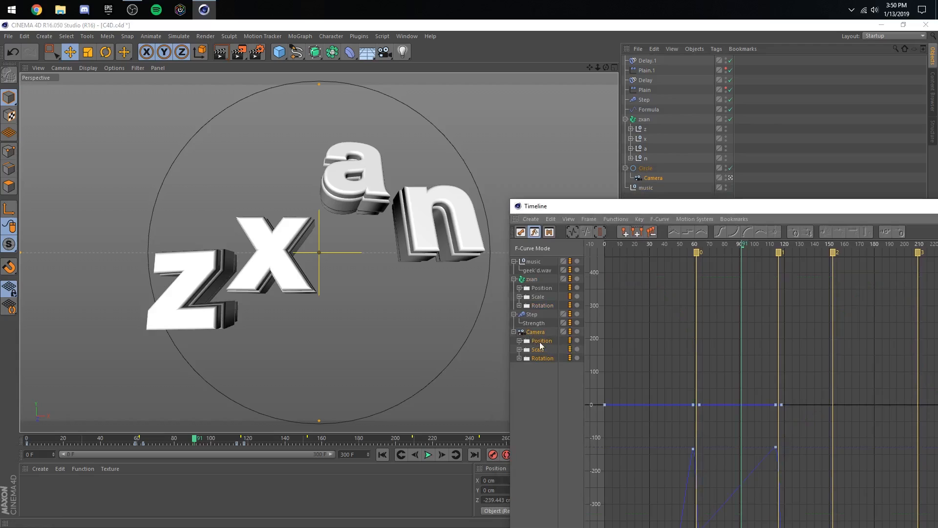
click(589, 219)
click(600, 268)
drag(610, 204, 362, 112)
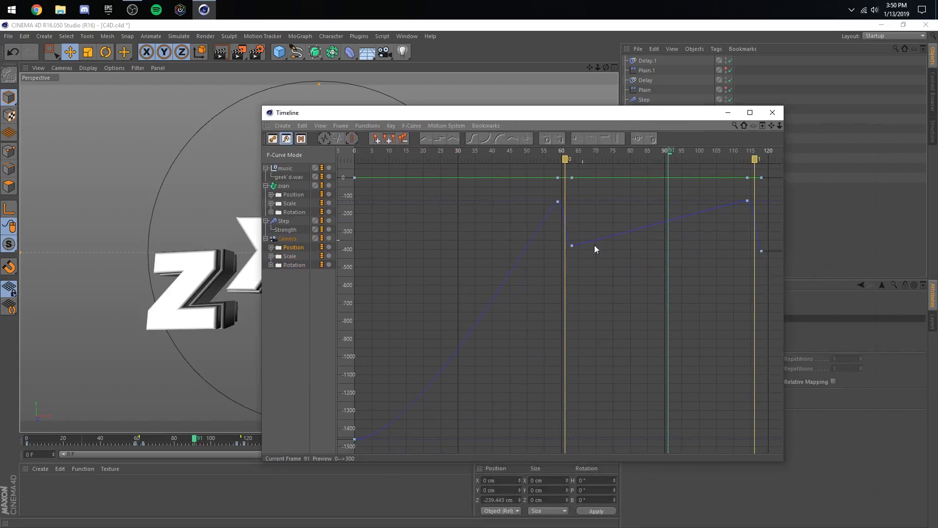
- Lower the camera's Z position key at frame 63 to about -547 cm in the F-curve graph
drag(572, 247, 572, 264)
drag(146, 438, 143, 442)
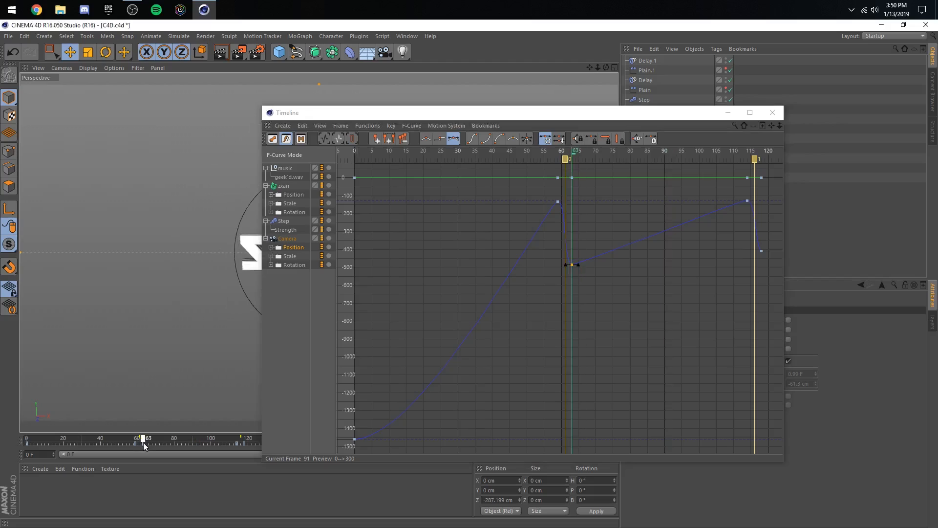
drag(569, 270, 572, 275)
- Raise the frame 63 Z key to about -474 cm and bend the curve into a dip that rises steeply into frame 114
drag(569, 113, 700, 112)
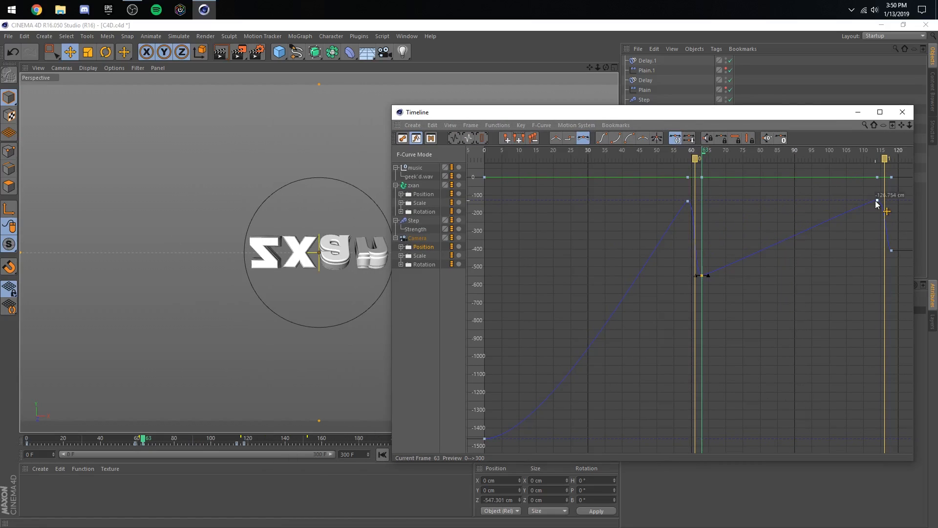
click(875, 199)
click(875, 199)
drag(875, 200, 874, 199)
mouse_move(701, 278)
mouse_down()
mouse_move(707, 269)
mouse_move(717, 291)
mouse_move(702, 263)
mouse_up()
click(718, 291)
click(724, 256)
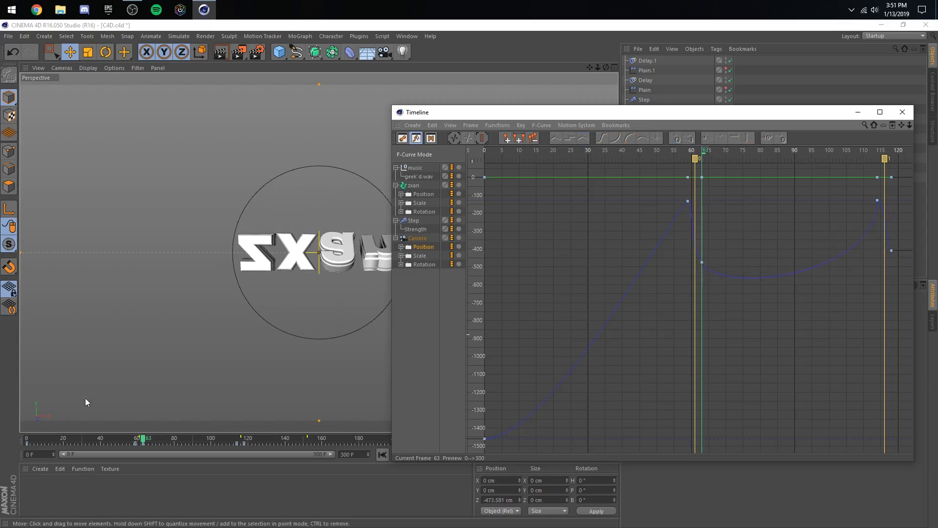
- Preview the reshaped camera move from frame 45 to about frame 134
click(110, 437)
drag(522, 115, 652, 114)
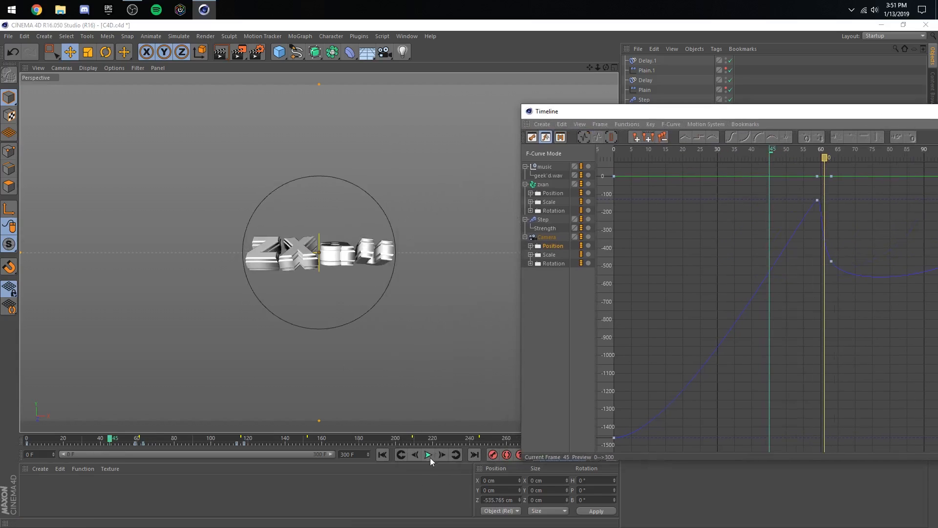
click(429, 456)
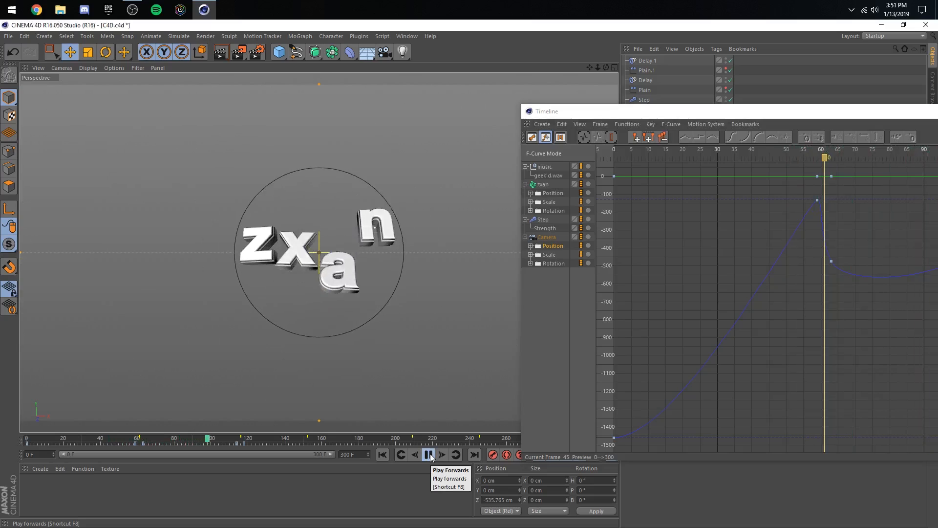
click(429, 455)
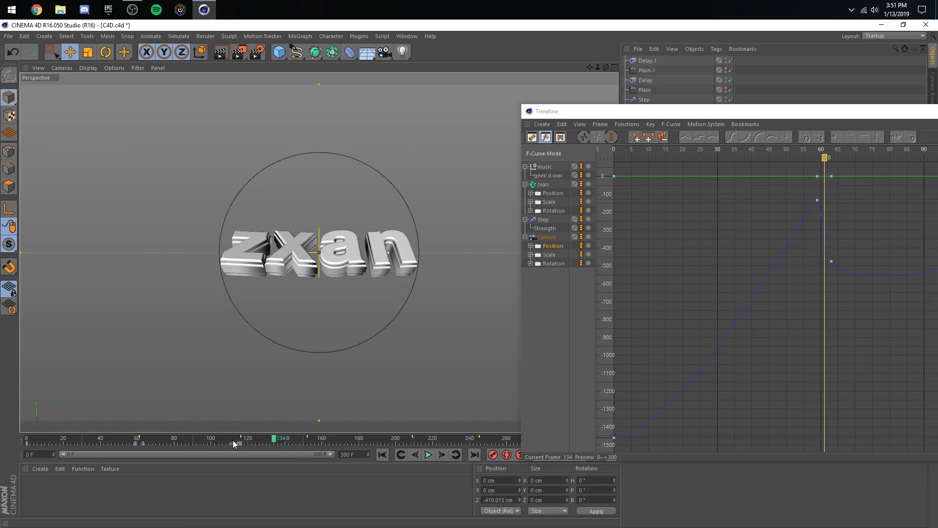
- Preview the camera animation from the start up to frame 111
drag(233, 440, 226, 439)
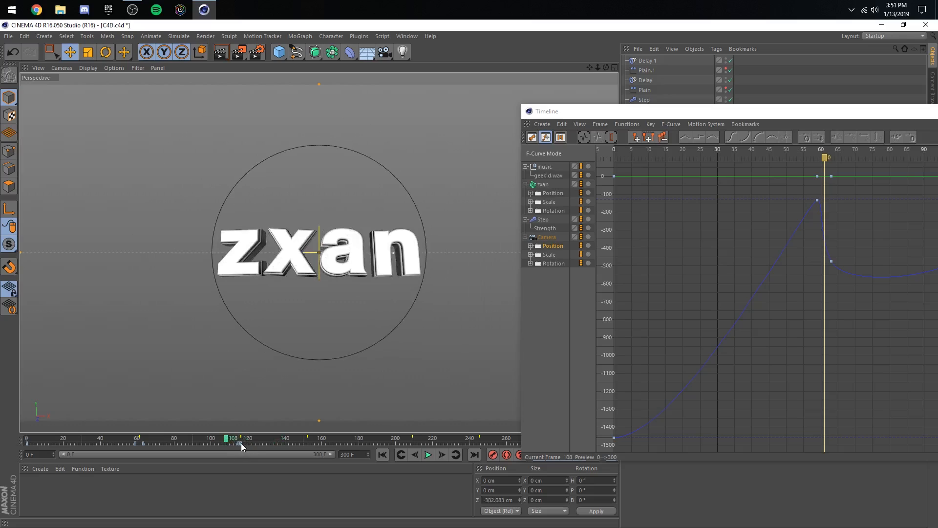
click(428, 455)
drag(152, 441, 13, 424)
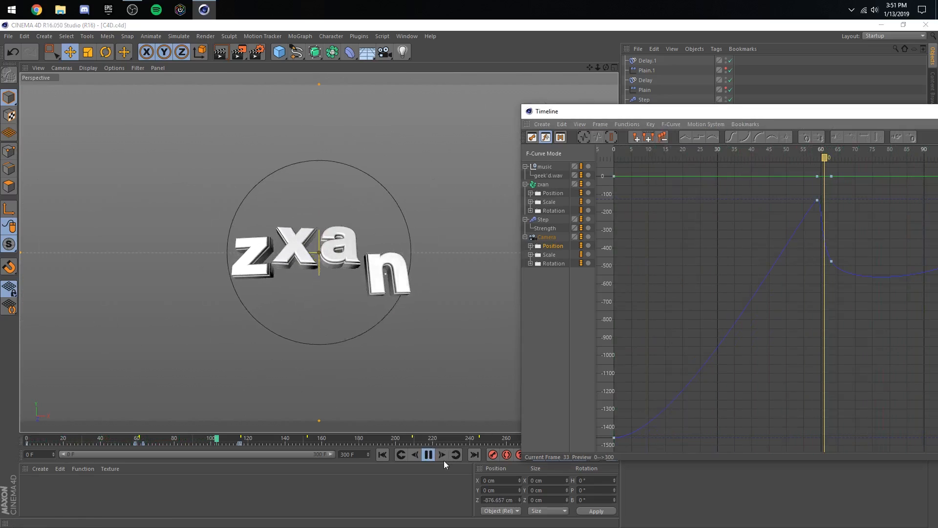
click(428, 454)
- Adjust the camera's Z curve at the frame 115 key and raise the frame 63 key to about -395 cm
drag(744, 115, 592, 114)
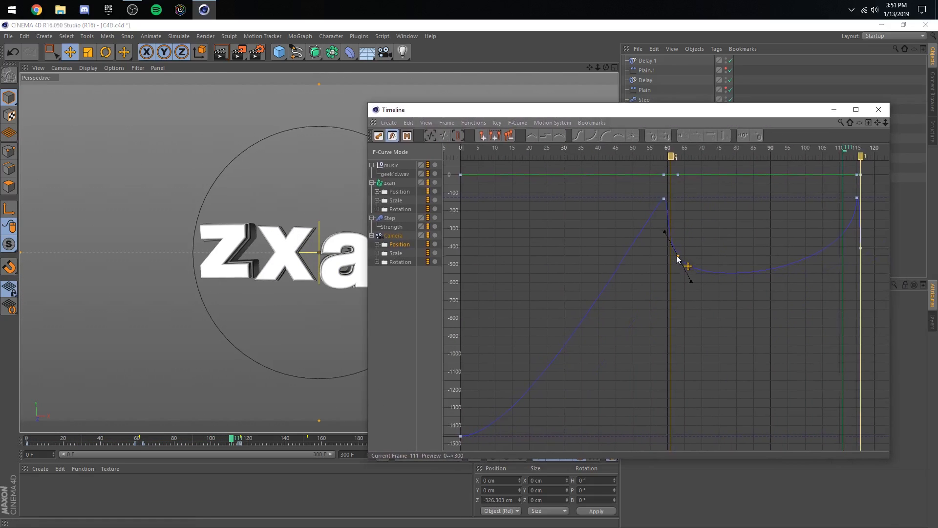
click(856, 197)
drag(843, 251, 870, 267)
drag(678, 251, 712, 234)
- Preview the adjusted camera move from frame 47 to about frame 171
click(114, 440)
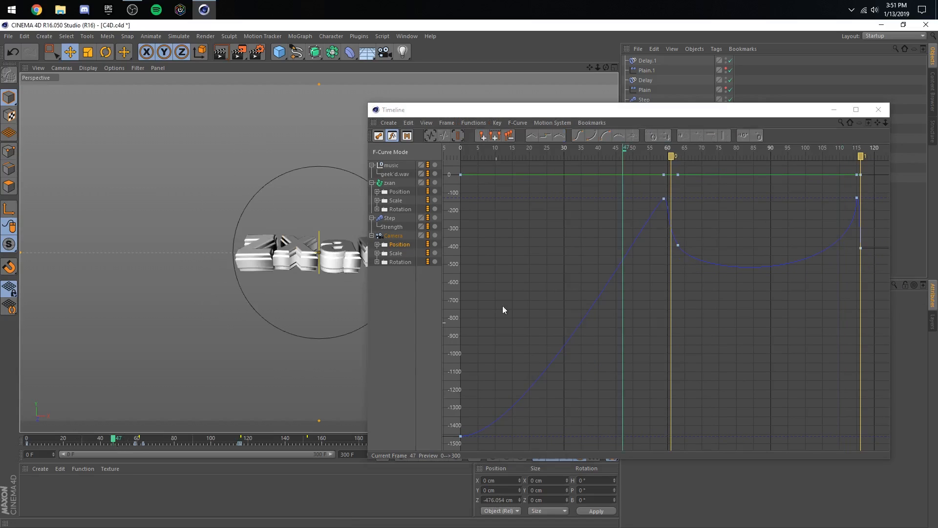
drag(527, 110, 690, 116)
click(428, 455)
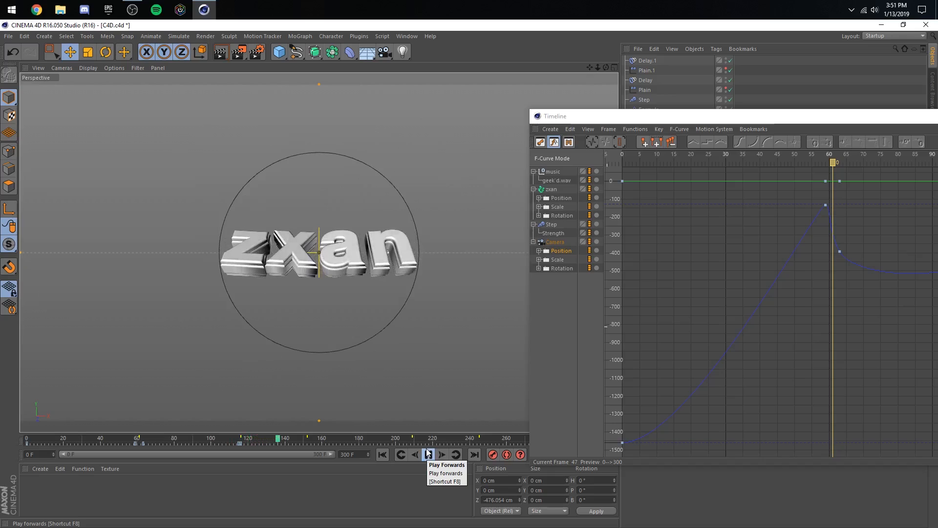
click(428, 453)
- Keyframe the camera's current position at frame 150 and a pull-back to Z -608.317 cm at frame 154
click(305, 439)
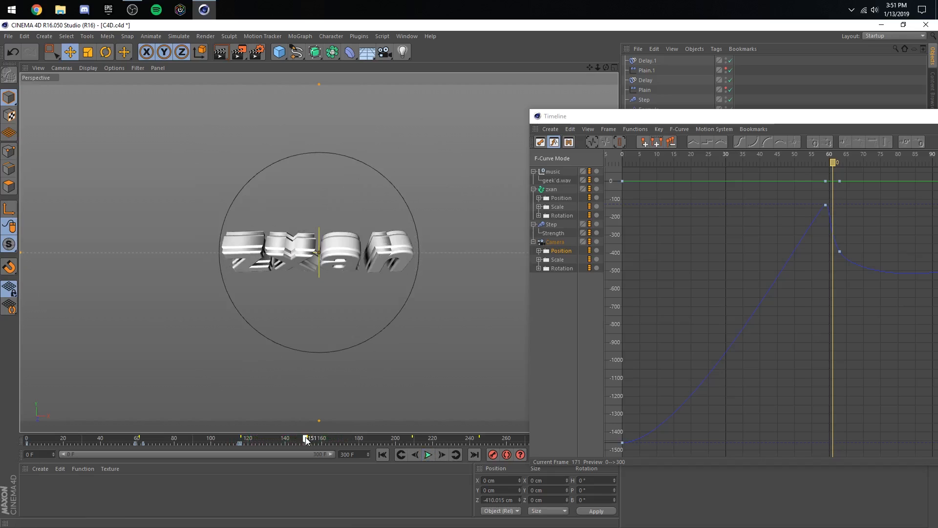
drag(700, 122, 445, 342)
click(776, 335)
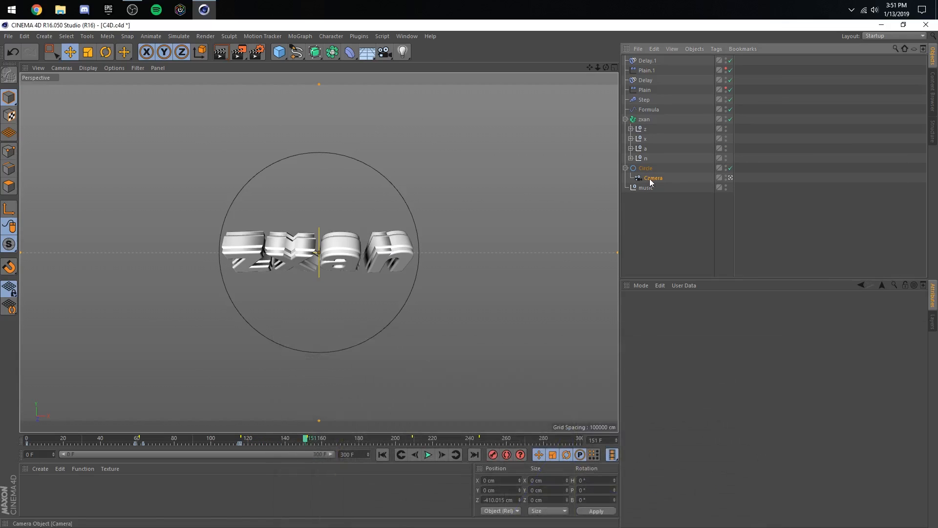
click(650, 178)
click(416, 455)
click(444, 456)
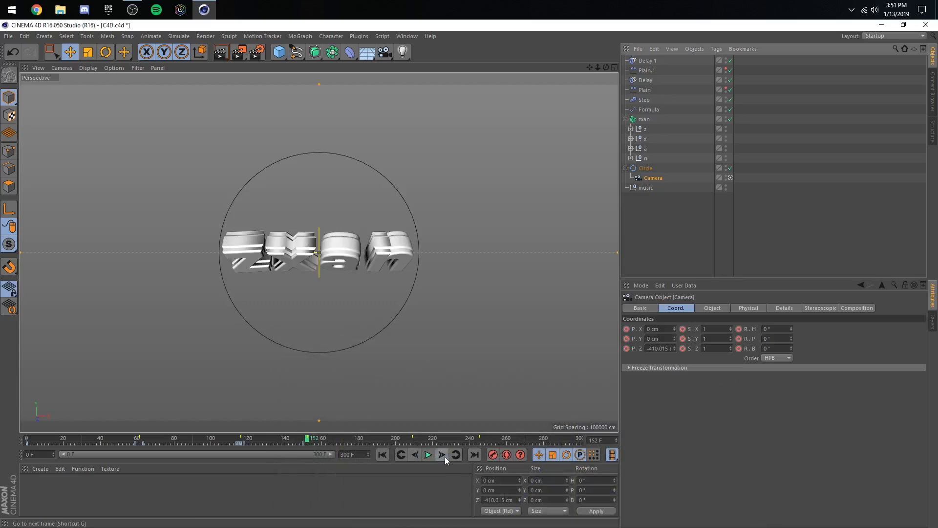
click(444, 456)
click(444, 456)
click(445, 457)
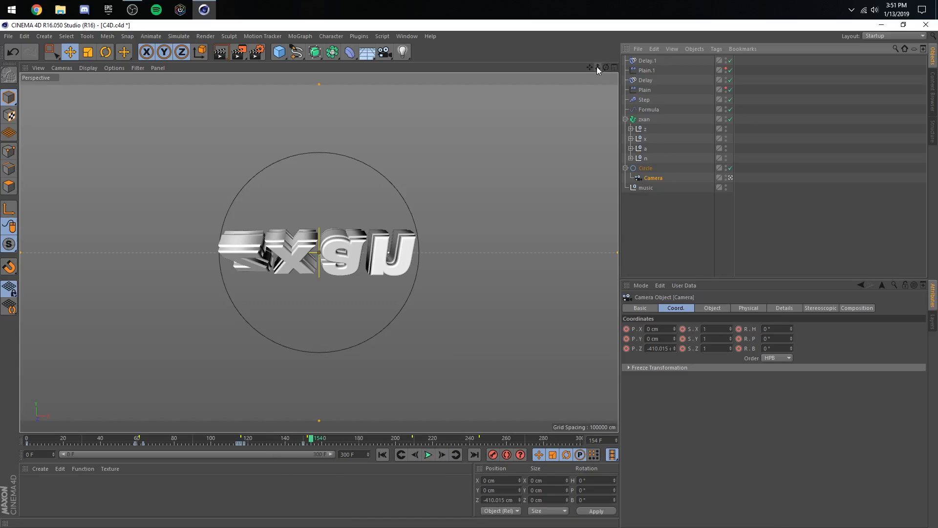
drag(597, 67, 586, 68)
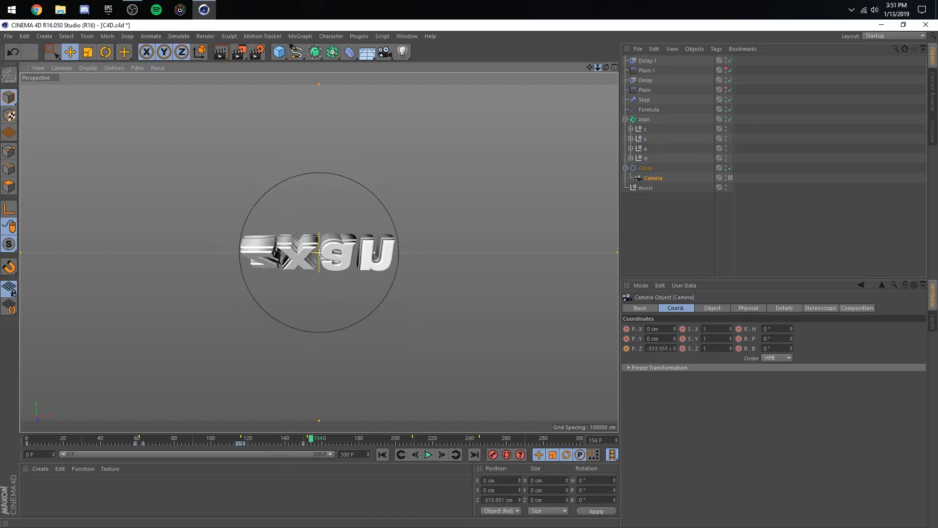
- Preview the new pull-back from about frame 111 to frame 216
click(232, 438)
click(427, 455)
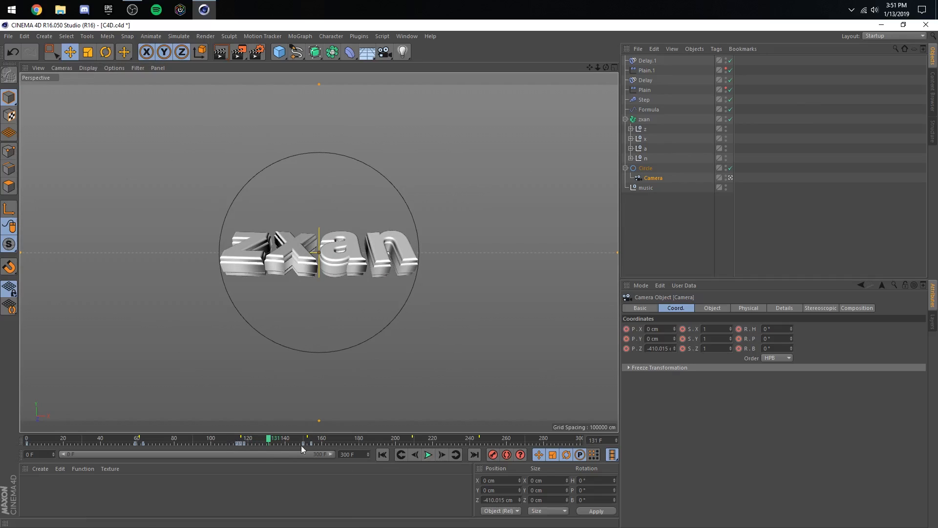
click(428, 455)
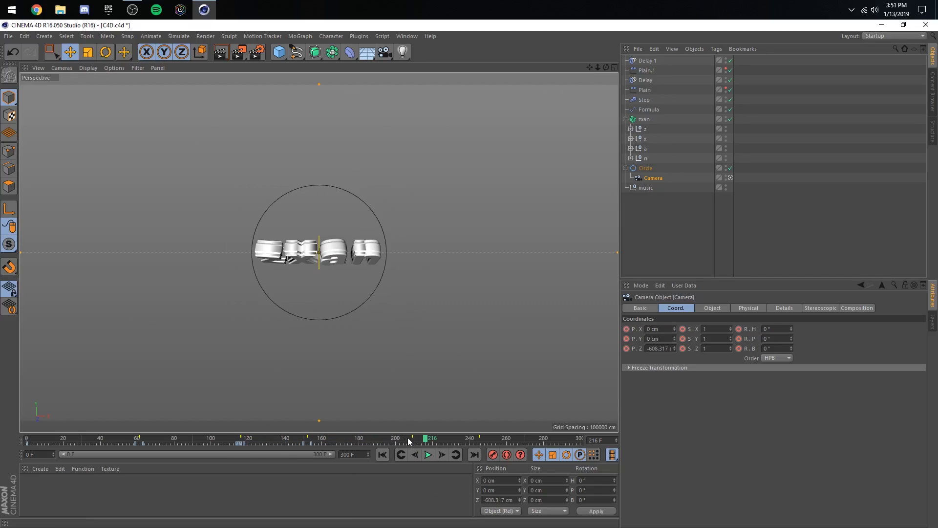
- Keyframe the camera's current position at frame 207 and a push-in to Z -388.418 cm at frame 211
click(412, 439)
click(415, 453)
click(414, 453)
click(493, 455)
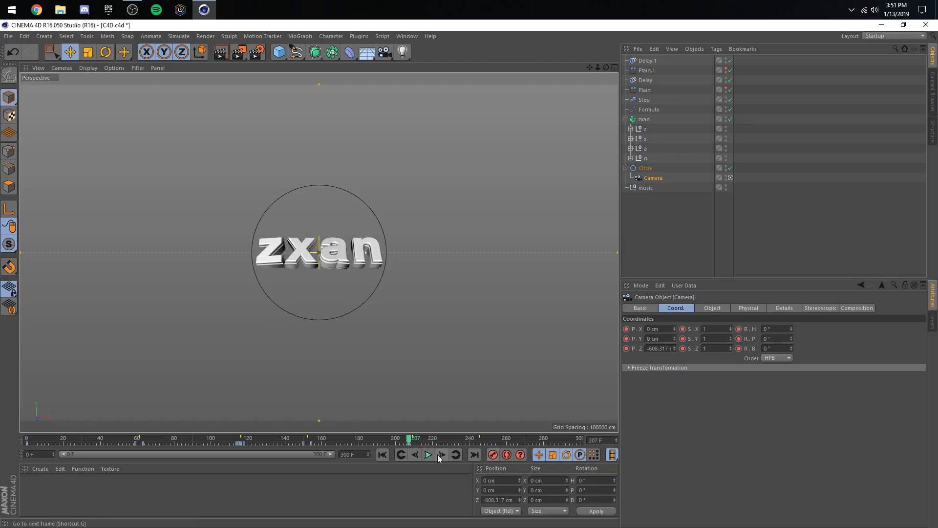
click(438, 454)
click(438, 455)
click(439, 455)
click(438, 454)
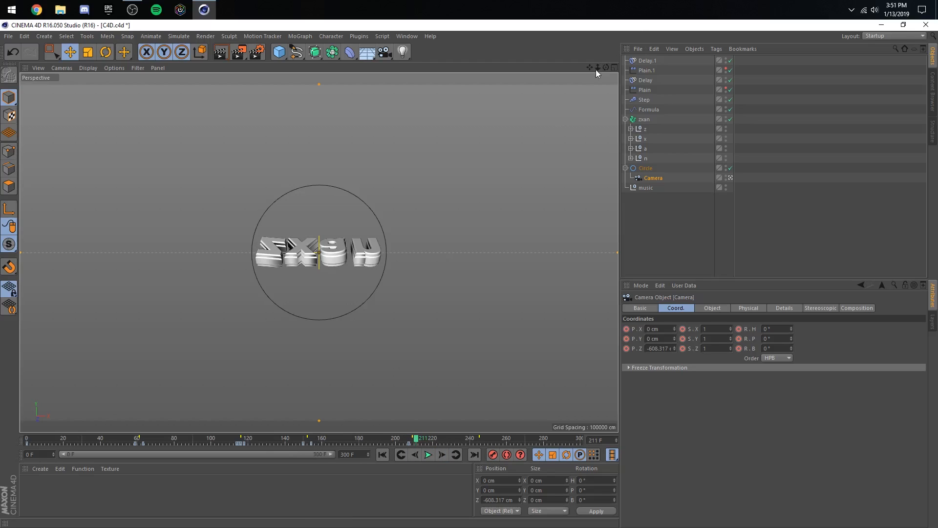
drag(595, 69, 595, 69)
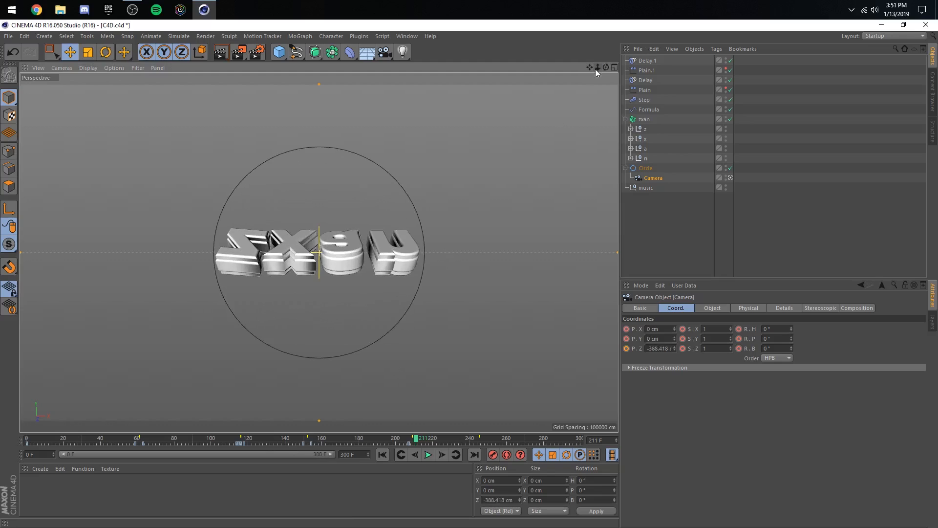
click(492, 455)
- Keyframe the camera's current position at frame 243 and push it through the text to Z 58.45 cm at frame 247
click(428, 454)
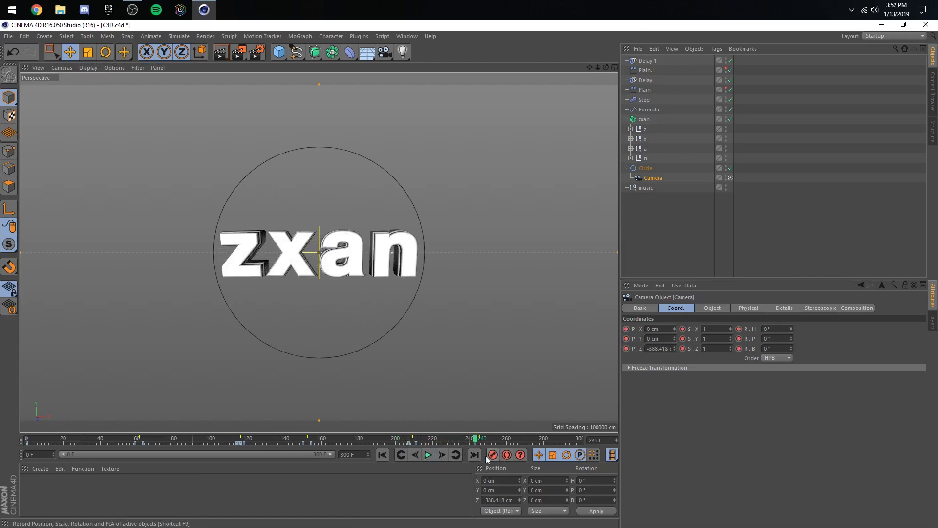
click(441, 454)
click(441, 455)
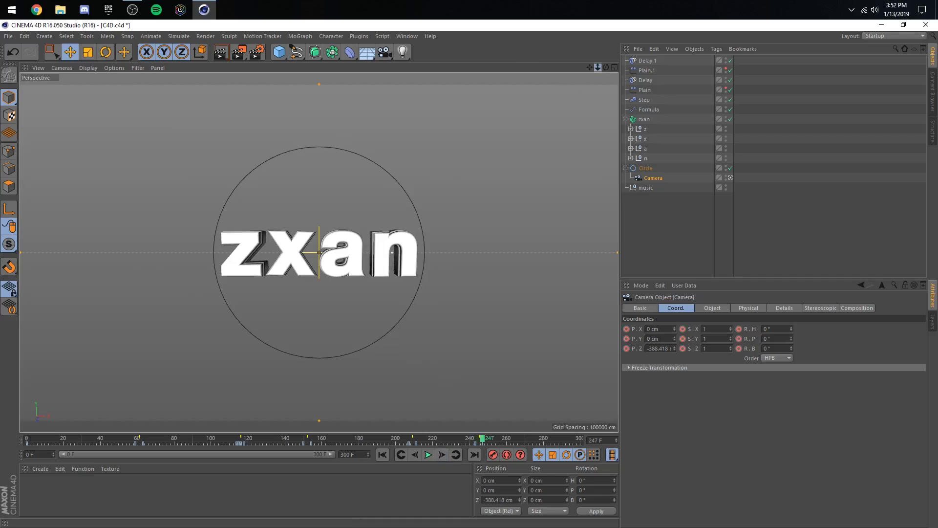
drag(597, 68, 598, 68)
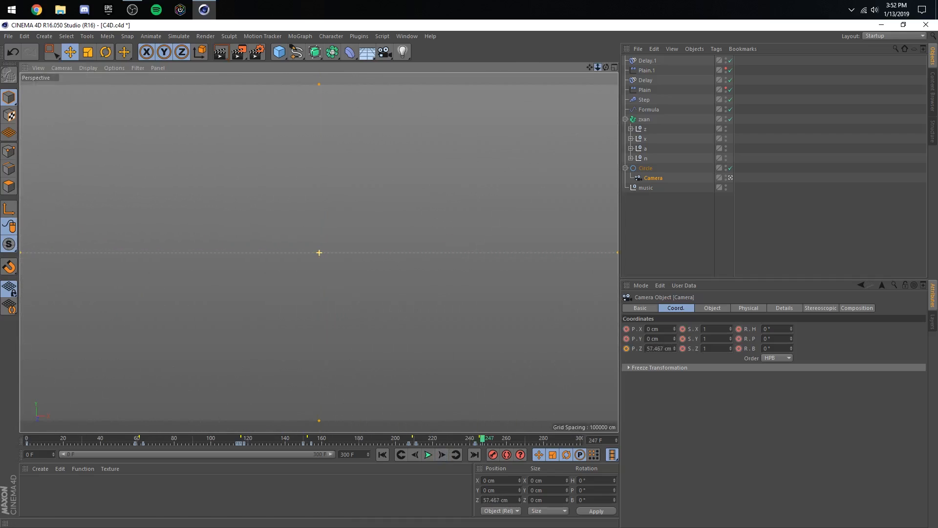
- Preview the last push-ins from about frame 201 to frame 255 and save the project
click(397, 440)
click(428, 455)
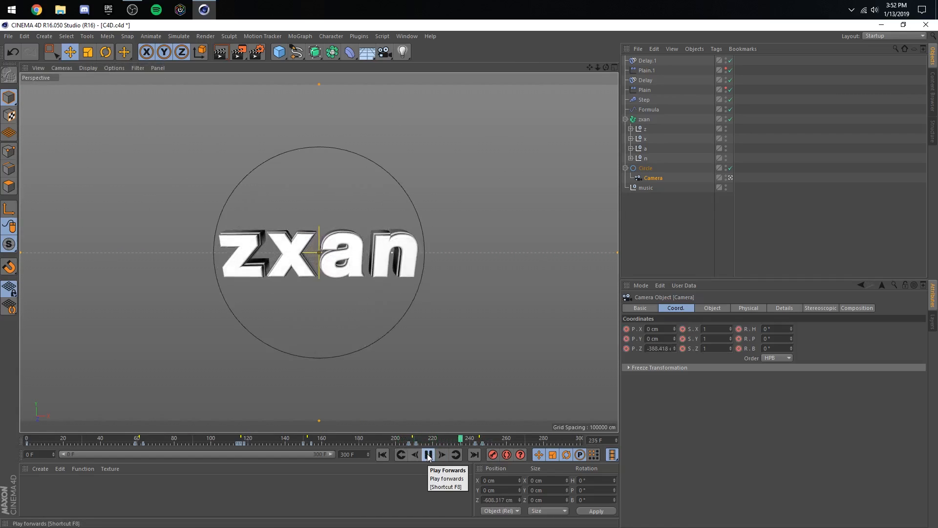
click(427, 457)
key(ctrl+s)
- Reopen the Timeline on the camera's Position F-curves, fit all keys in the graph and maximize the window
click(407, 37)
click(425, 117)
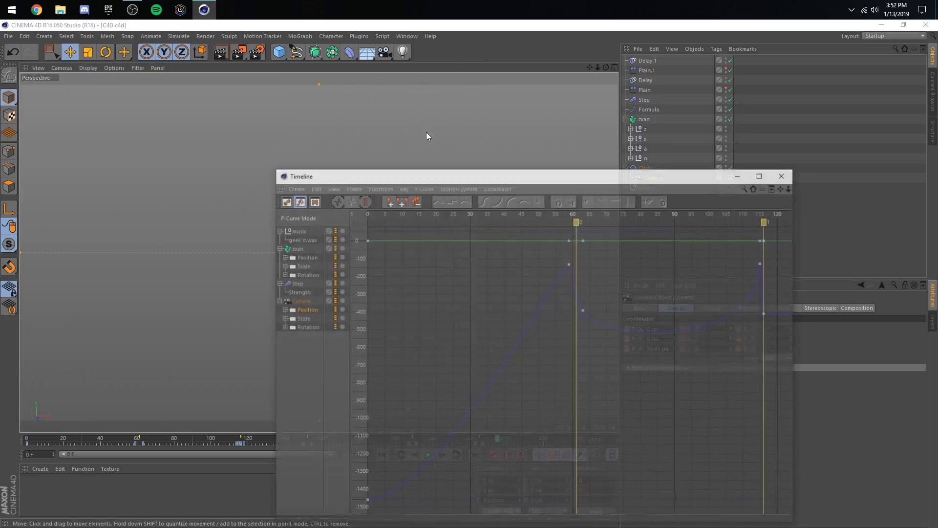
click(360, 189)
click(377, 236)
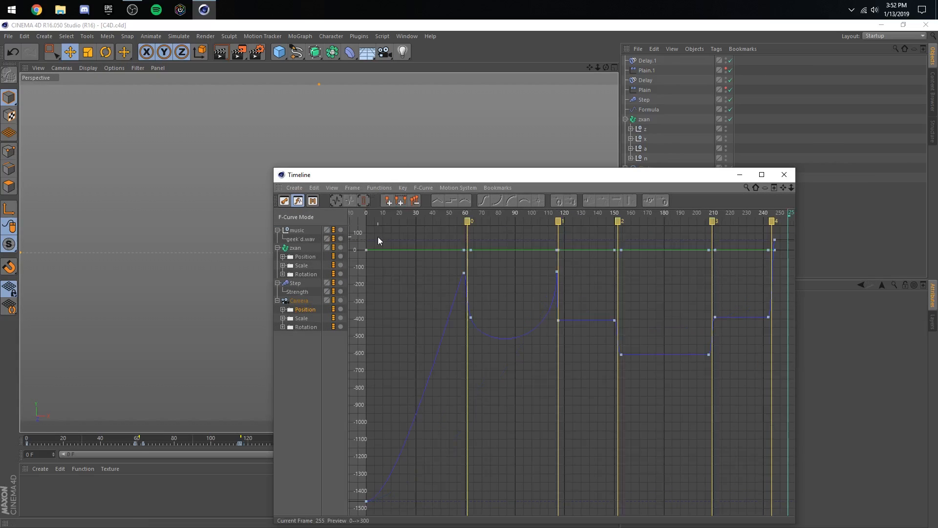
drag(618, 179, 529, 6)
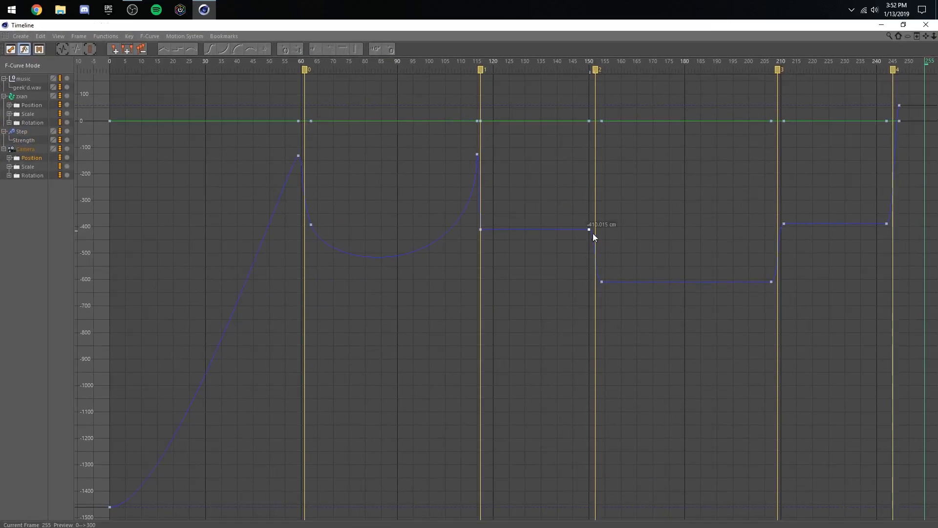
- Tilt the Z tangents at the frame 154 and 207 keys to bend the flat hold between them into a dip
click(602, 281)
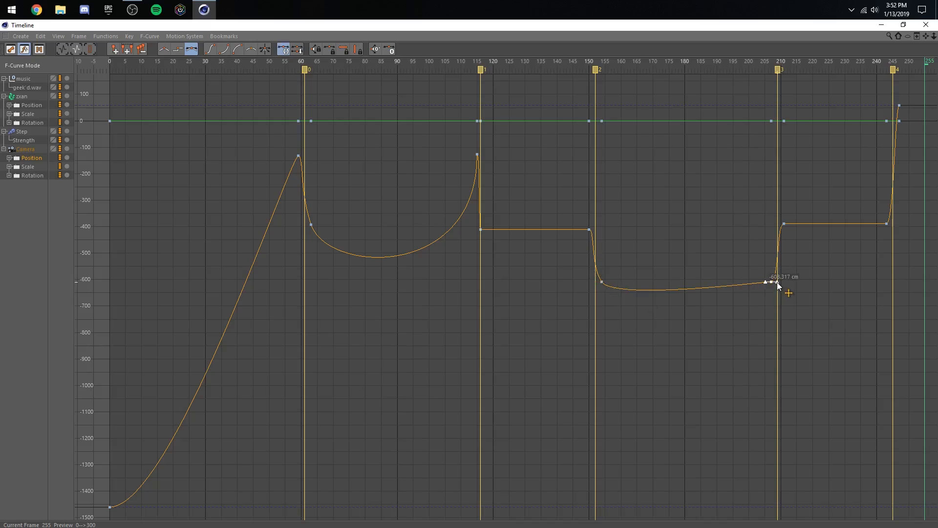
drag(776, 282, 784, 261)
click(798, 260)
- Raise the frame 243 Z key to about -265 cm and tilt the tangents at frames 211 and 243 into a gradual rise
drag(888, 204, 888, 201)
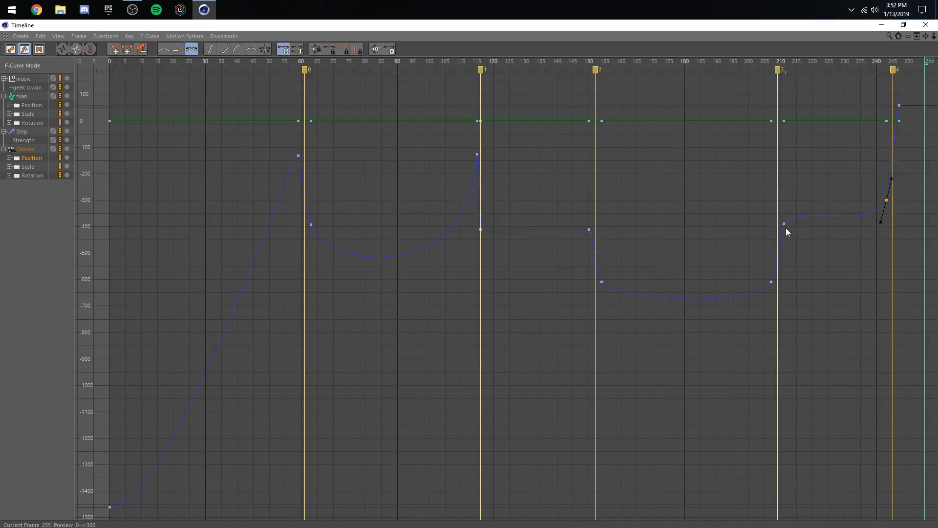
click(783, 222)
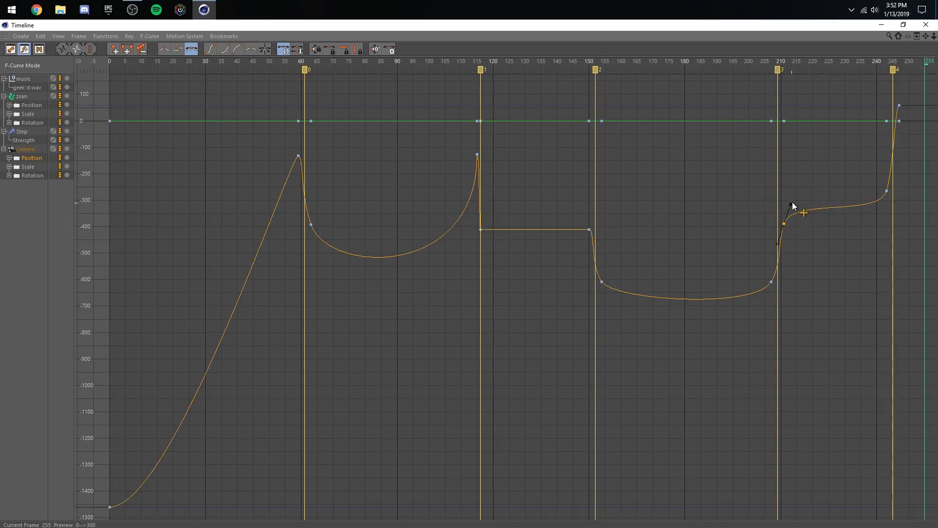
click(650, 226)
- Lower the frame 150 Z key to about -467 cm and raise the frame 116 key to about -358 cm, easing the slope between them
drag(589, 228, 589, 244)
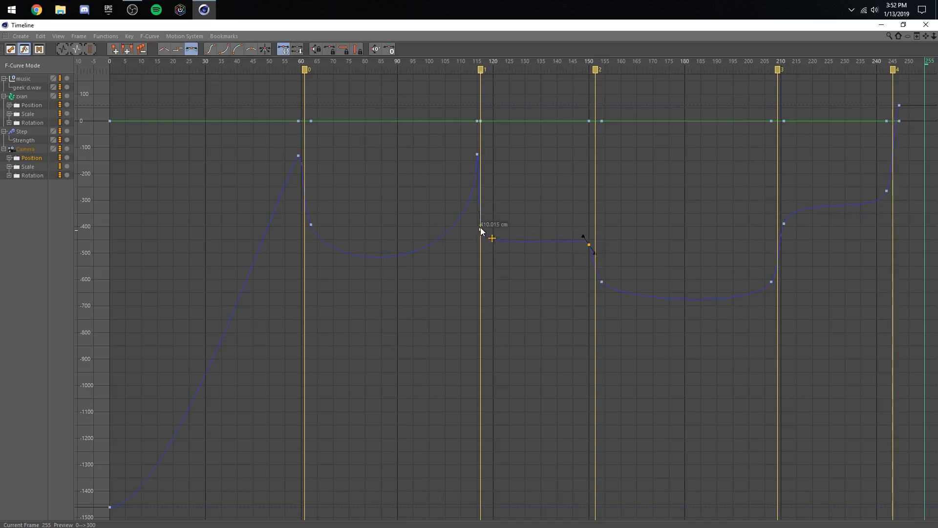
click(588, 242)
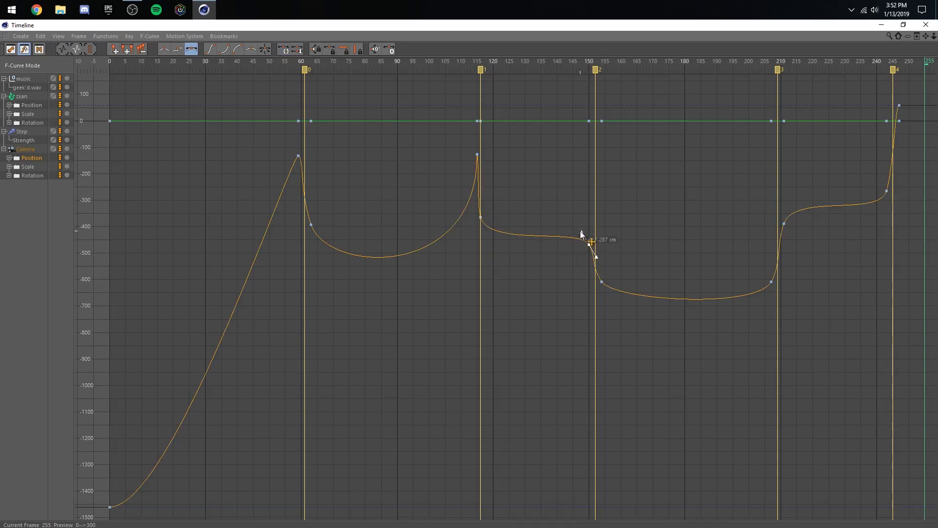
click(487, 223)
drag(481, 217, 481, 215)
click(589, 245)
click(618, 258)
click(480, 215)
- Raise the frame 243 Z key to about -240 cm and steepen its tangents toward the final push-in
click(895, 195)
click(886, 184)
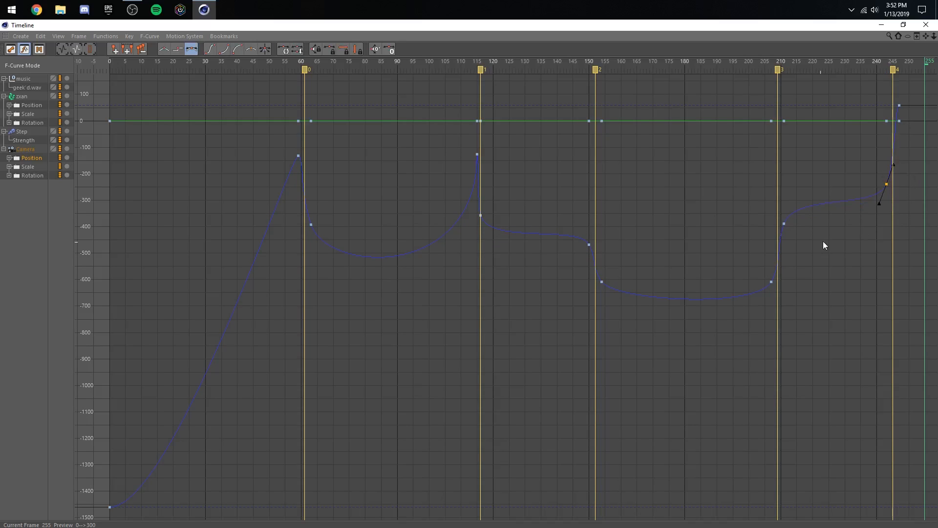
click(771, 281)
drag(894, 167, 894, 159)
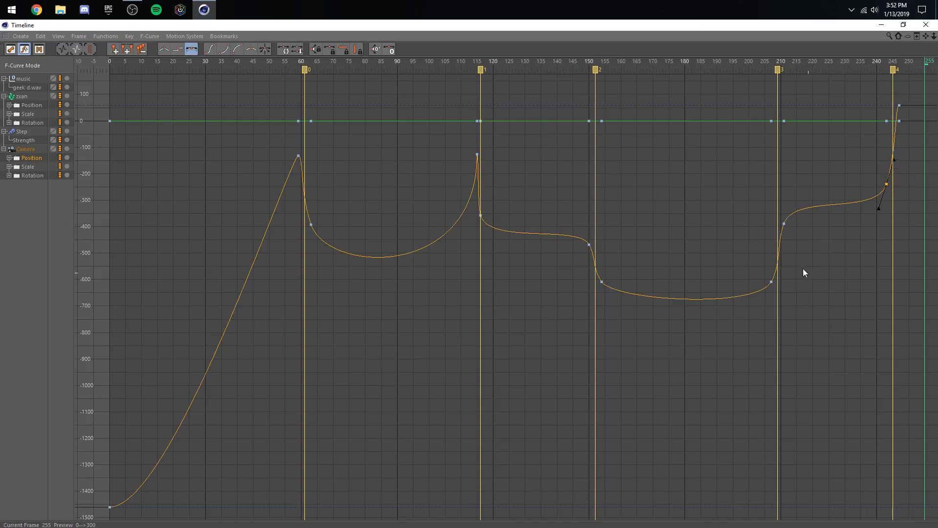
- Deepen the Z curve's dip between frames 154 and 207 by adjusting the frame 154 tangent
drag(607, 306, 594, 300)
drag(612, 294, 614, 304)
click(668, 213)
- Preview the reshaped camera moves, stopping at frame 229
click(880, 24)
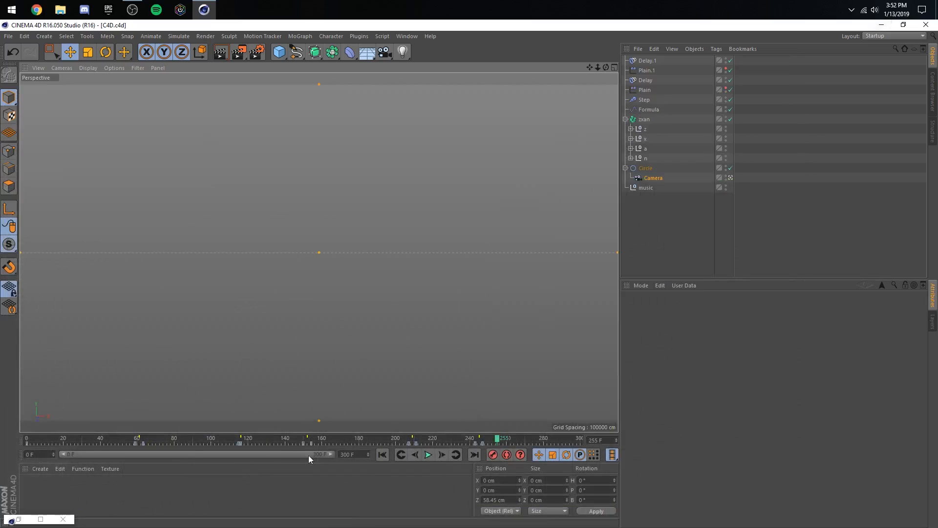
click(429, 454)
click(814, 224)
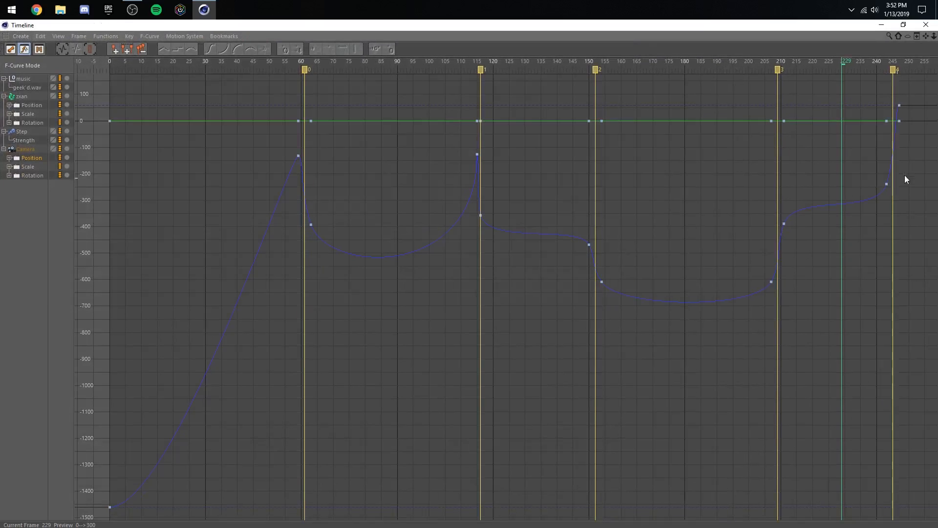
- Lower the frame 211 Z key to about -430 cm and the frame 243 key to about -281 cm
drag(787, 226, 785, 237)
drag(898, 192, 774, 239)
click(861, 218)
drag(860, 217, 889, 167)
- Preview the softened push-in from about frame 201 and scrub between frames 227 and 238
click(881, 25)
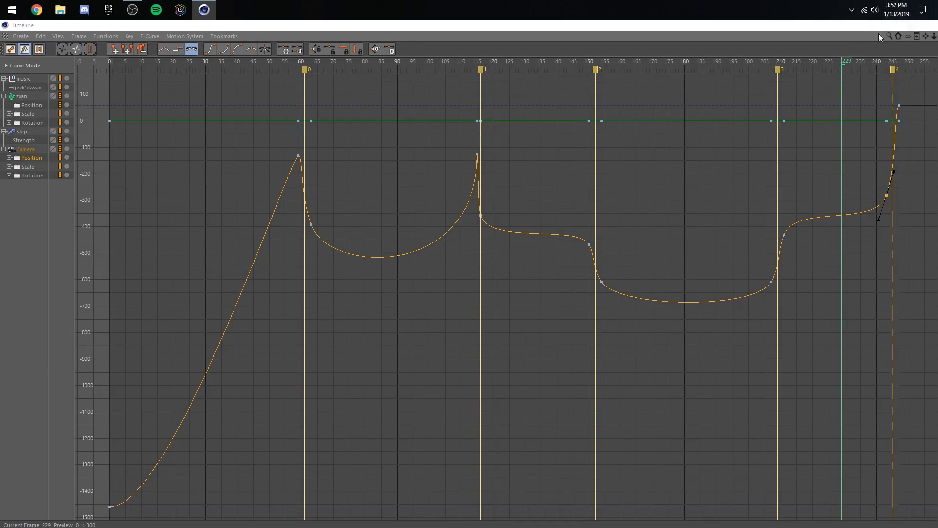
click(397, 440)
click(431, 452)
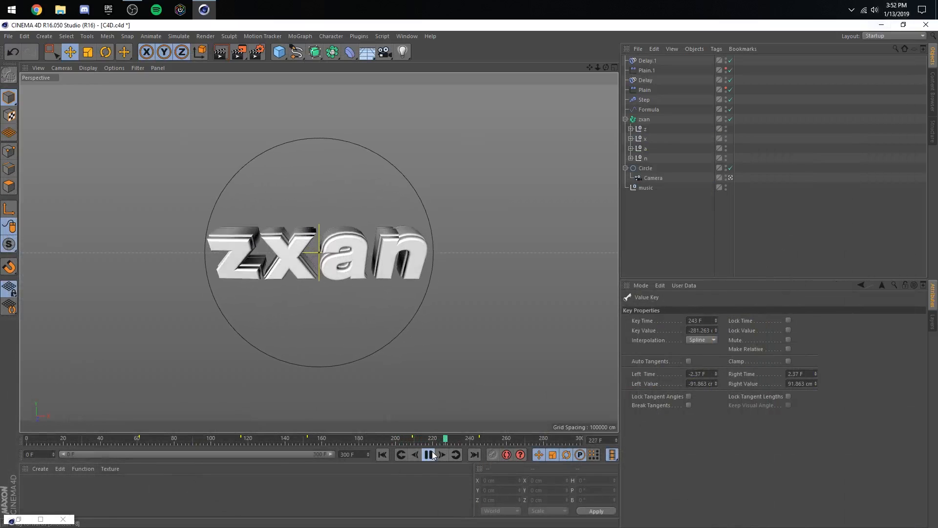
click(468, 438)
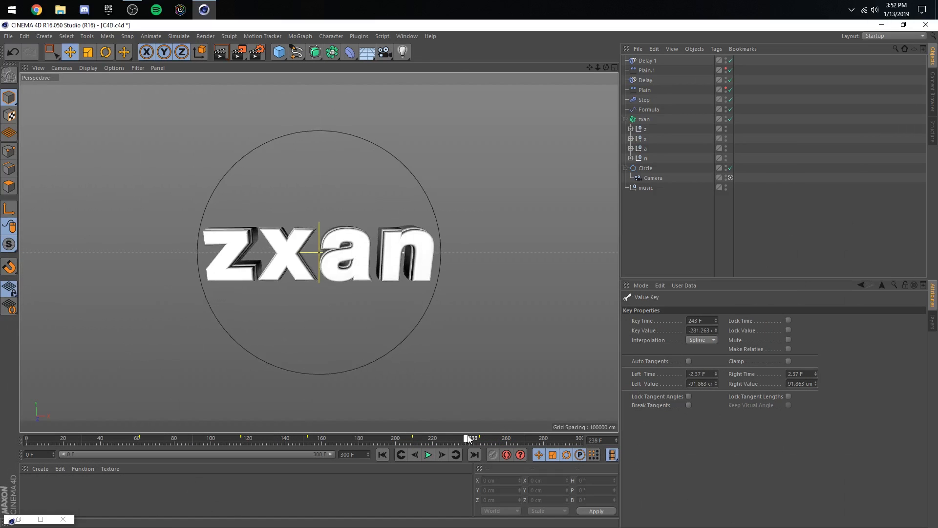
drag(468, 439, 446, 438)
- Add a Vibrate tag to the camera and enable position, scale and rotation at amplitudes 5 cm, 5 and 5°, each with frequency 0.3
click(654, 178)
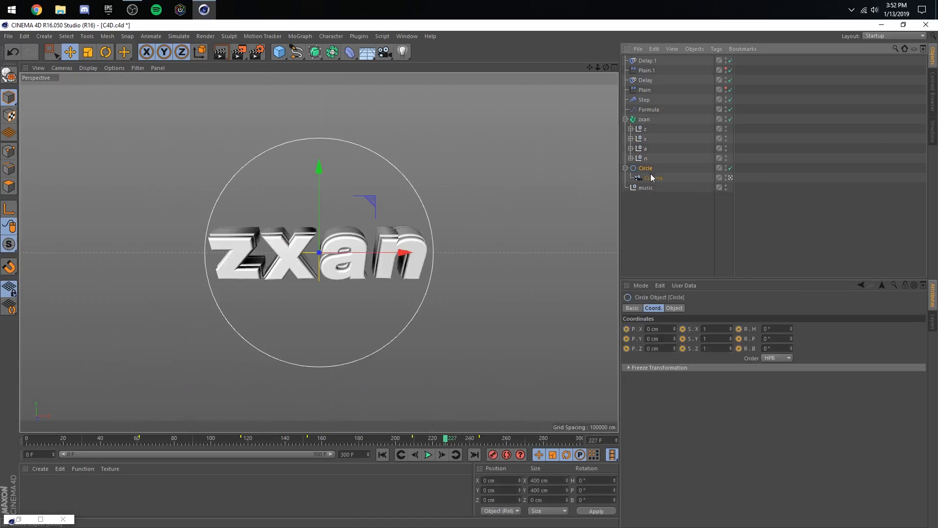
click(716, 49)
mouse_move(719, 62)
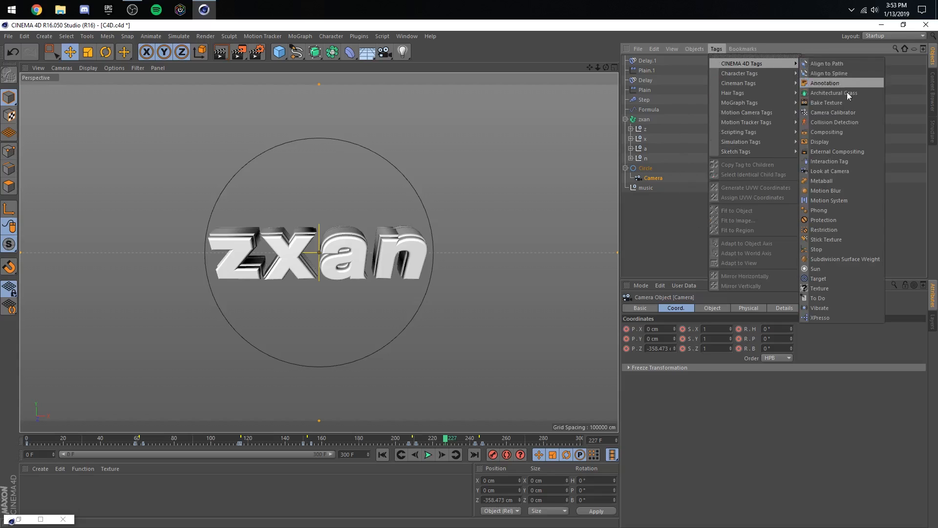
click(821, 308)
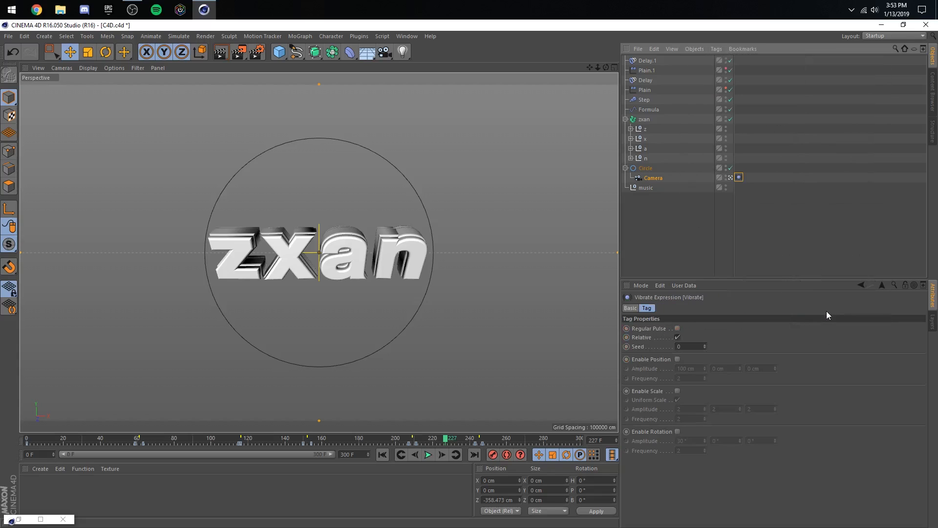
click(677, 359)
click(678, 391)
click(677, 432)
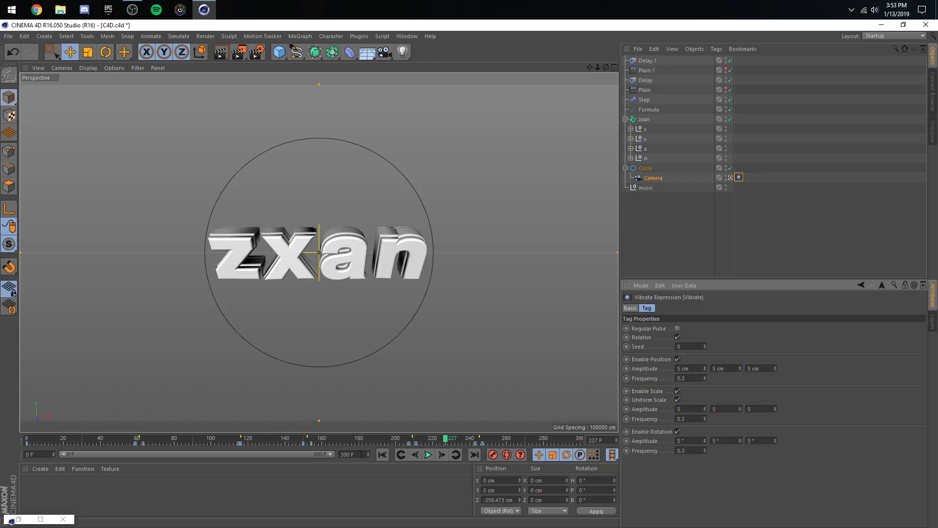
- Preview the camera shake over the existing moves, replaying the animation from frame 0
click(428, 454)
click(865, 218)
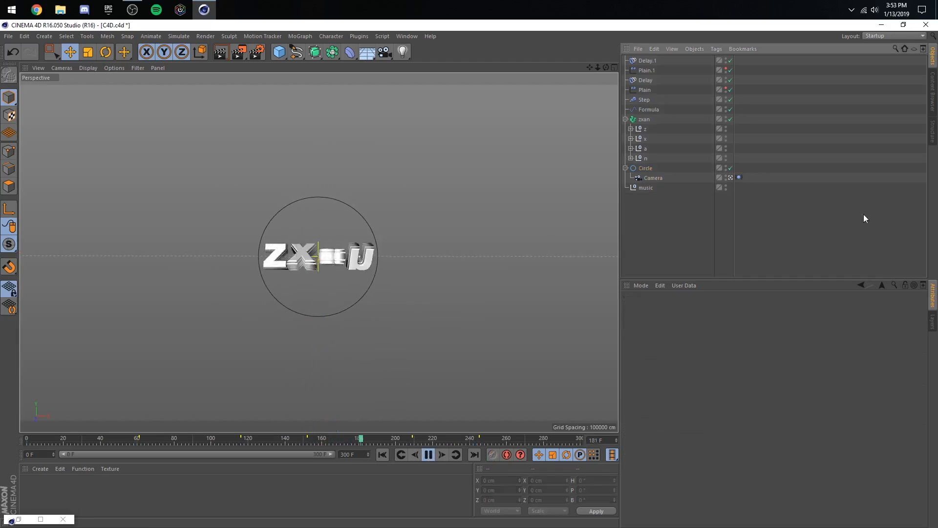
click(430, 453)
drag(426, 440, 211, 425)
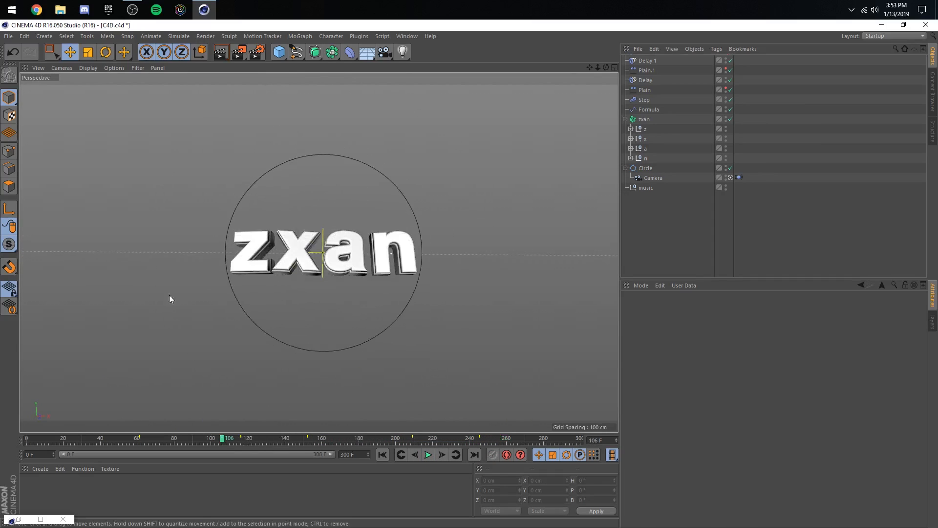
click(383, 454)
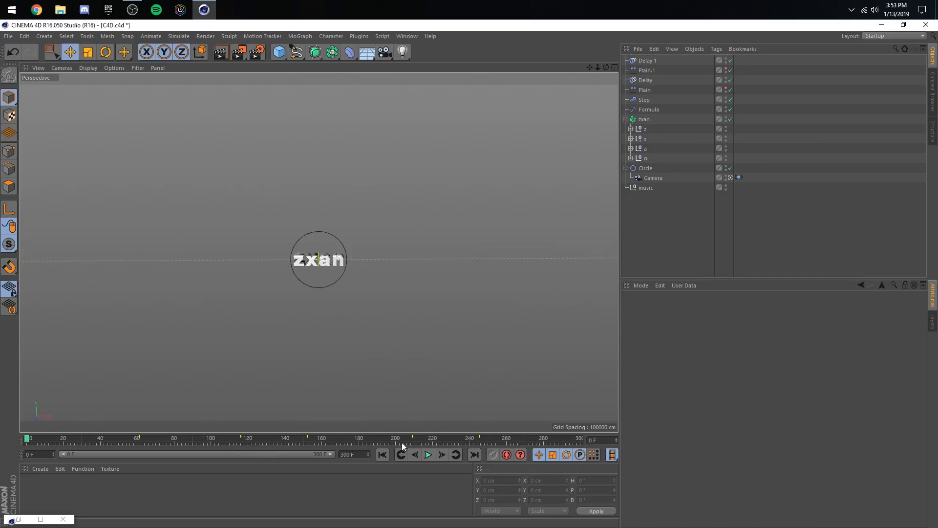
click(429, 454)
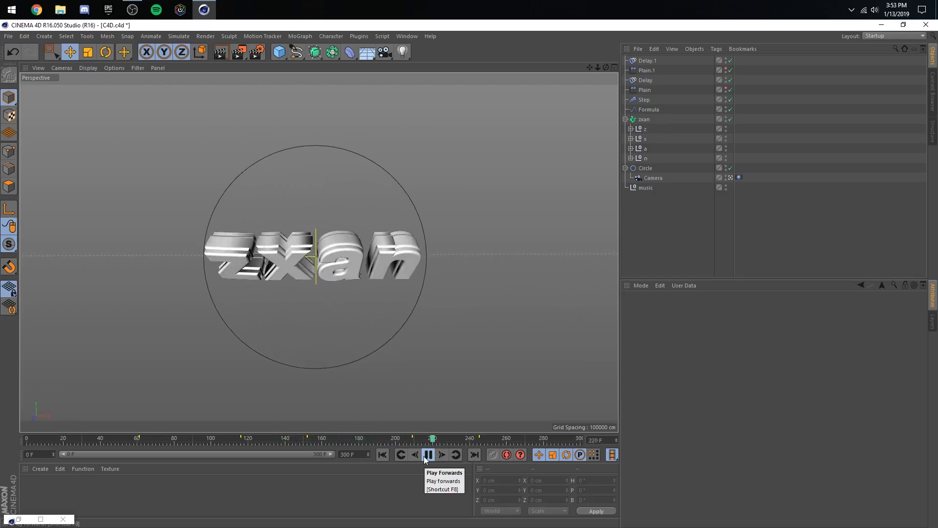
click(427, 456)
- At frame 0, rotate the Circle to heading -216°, pitch -207° and bank 397°, and keyframe it
drag(423, 439, 25, 441)
click(644, 168)
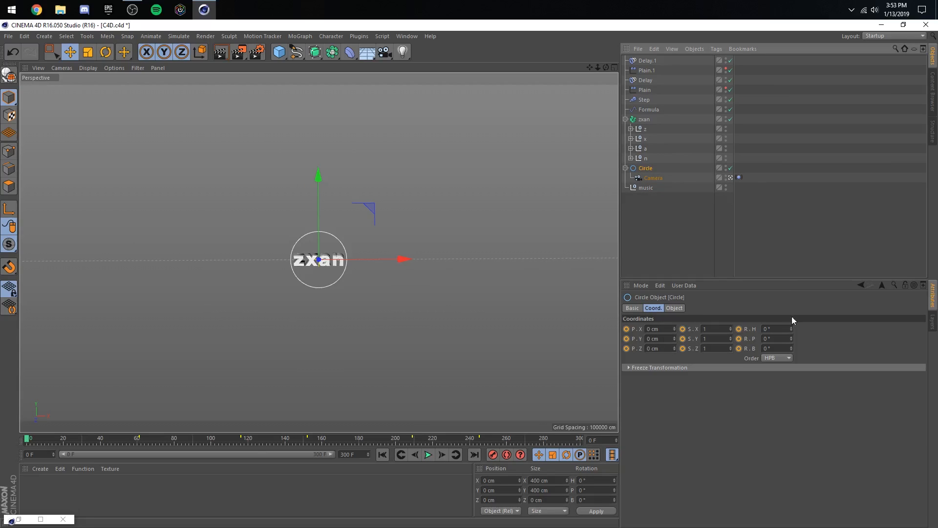
drag(791, 328, 781, 330)
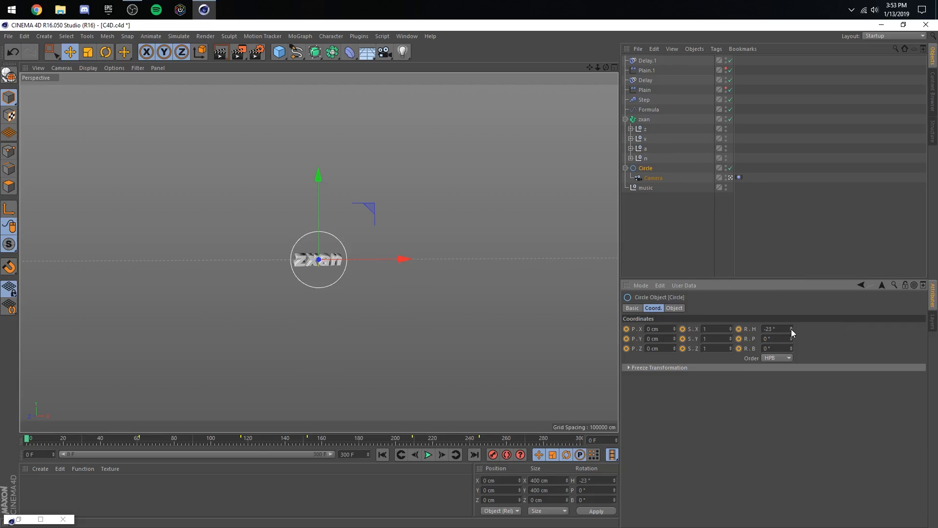
drag(792, 329, 738, 331)
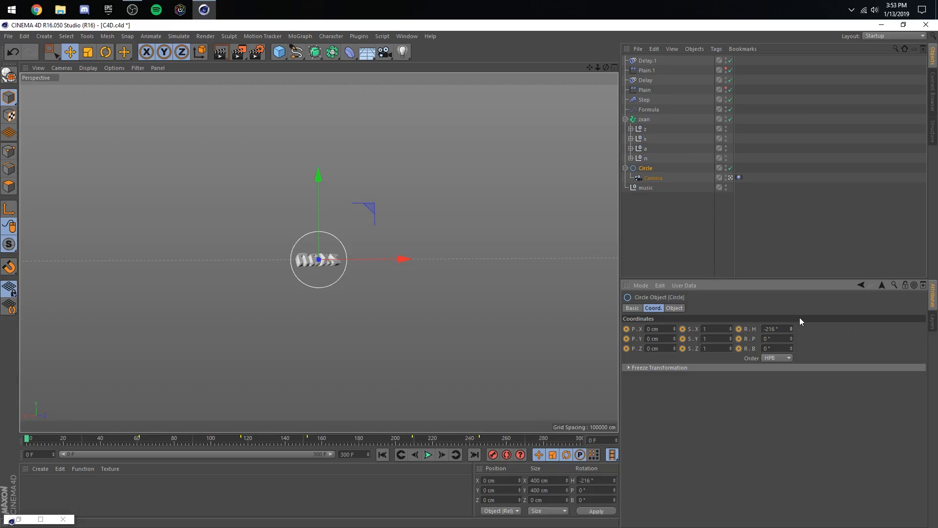
drag(790, 349, 850, 348)
click(492, 455)
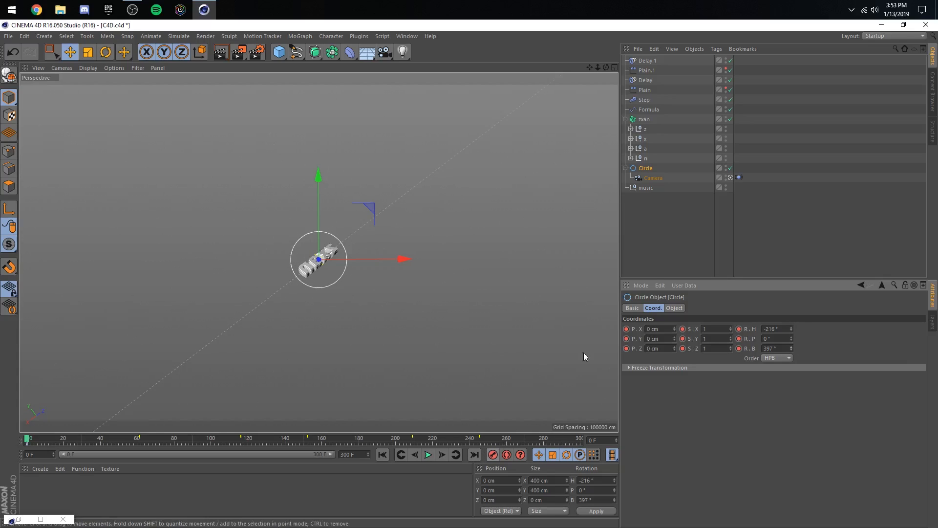
drag(790, 338, 759, 338)
click(493, 455)
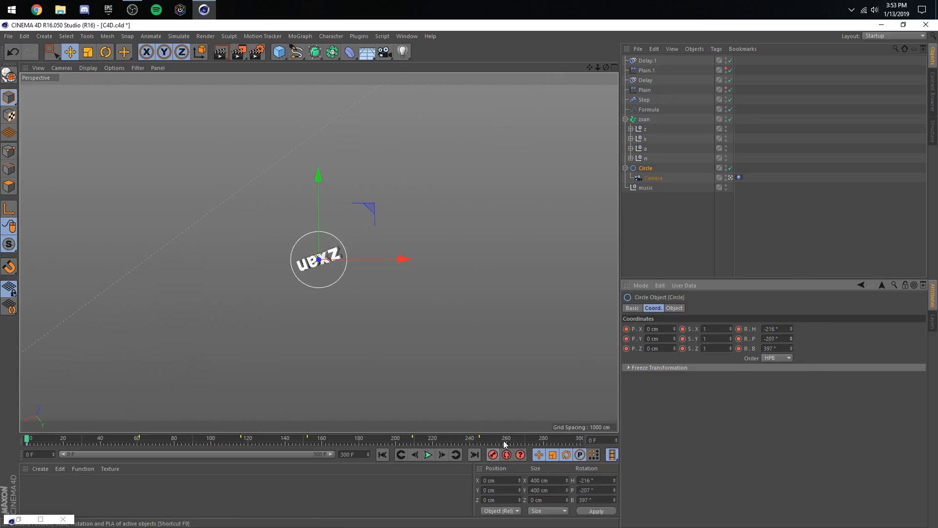
- At the camera's frame 59 key, keyframe the Circle at heading -33°, pitch -45° and bank 176°, and preview the spin
click(648, 177)
click(457, 455)
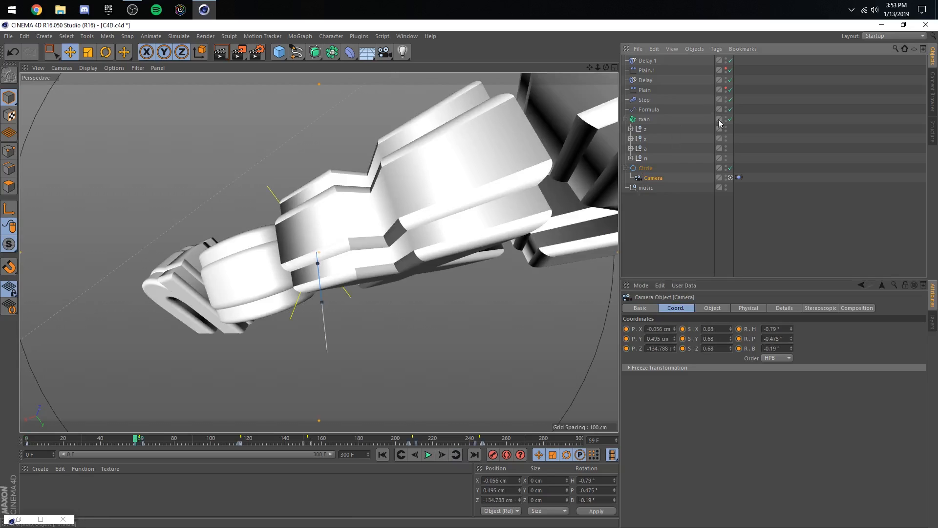
click(650, 169)
click(645, 175)
click(641, 168)
drag(790, 327, 856, 338)
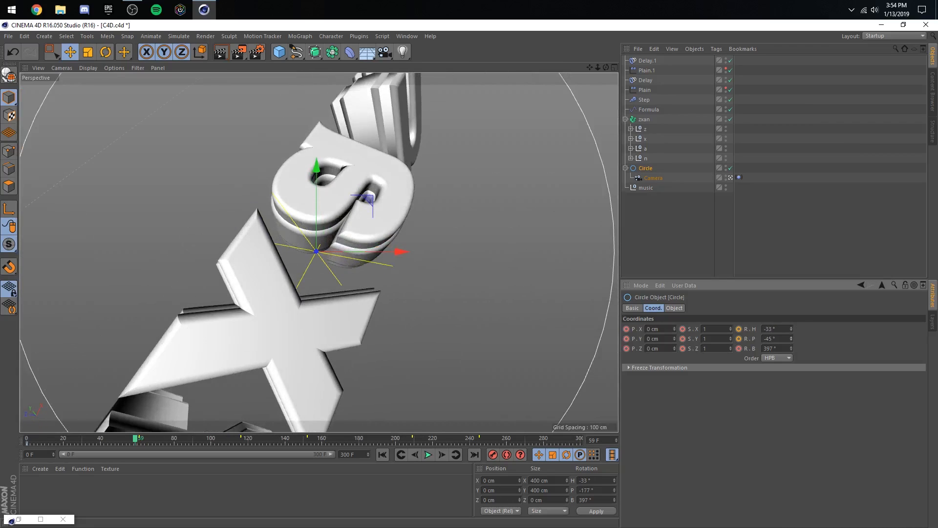
drag(790, 348, 514, 484)
click(400, 455)
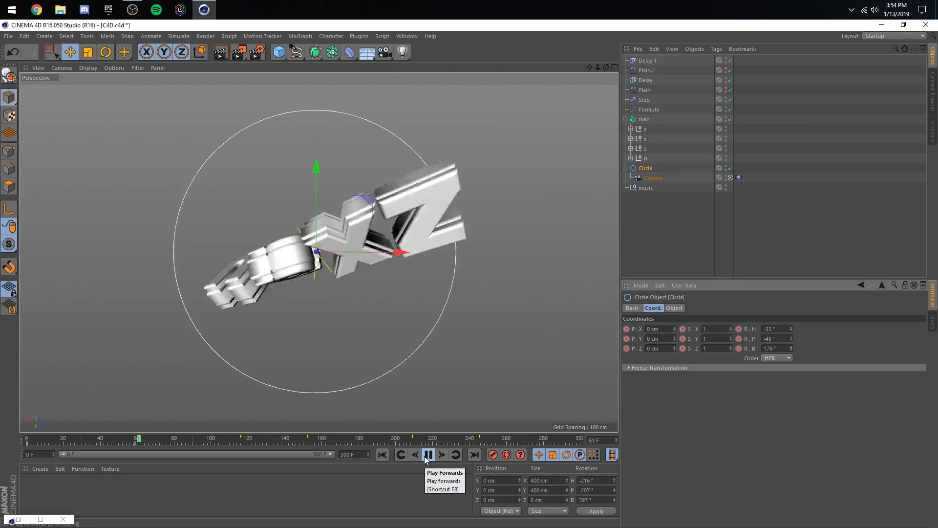
click(428, 455)
- At frame 63, keyframe the Circle at heading -13°, pitch -3° and bank 42°, and save the project
click(405, 454)
click(443, 455)
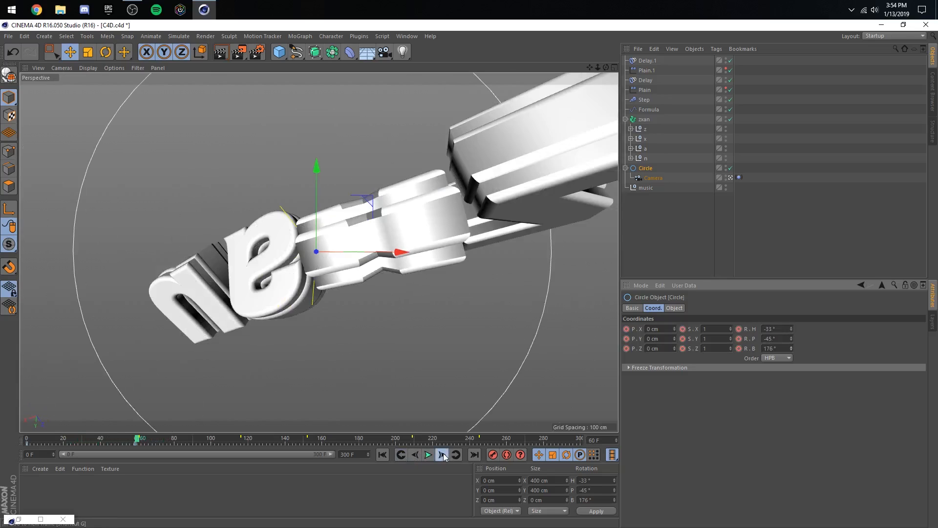
click(444, 454)
click(443, 454)
click(443, 454)
drag(791, 348, 793, 403)
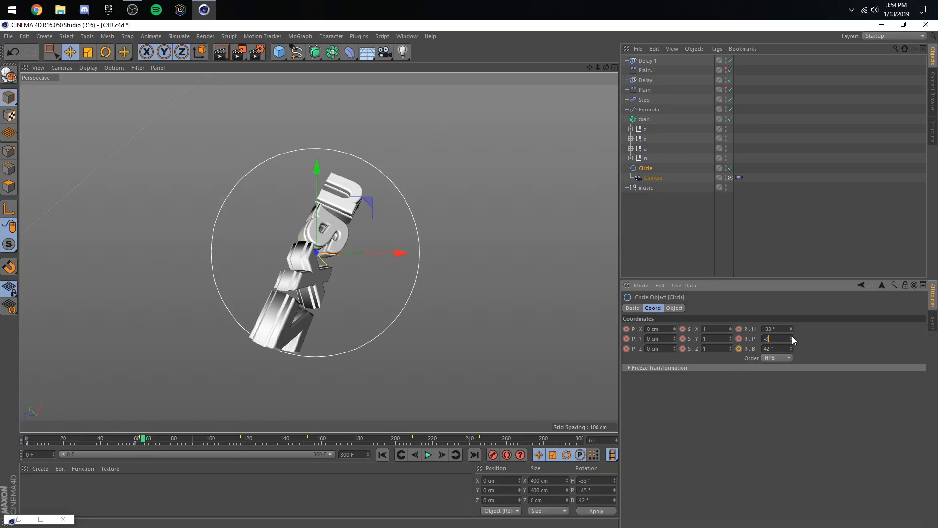
key(Return)
mouse_move(791, 329)
mouse_down()
mouse_move(791, 344)
mouse_move(791, 291)
mouse_move(791, 333)
mouse_up()
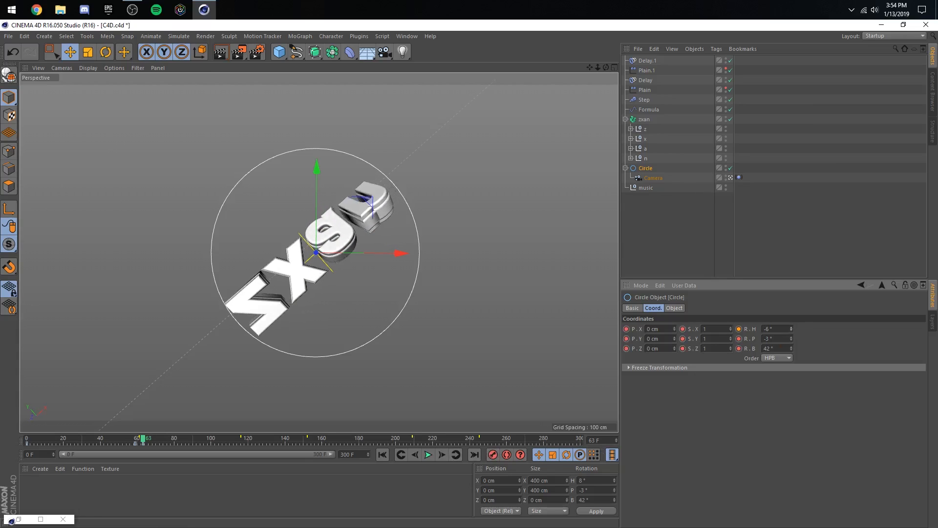
click(400, 454)
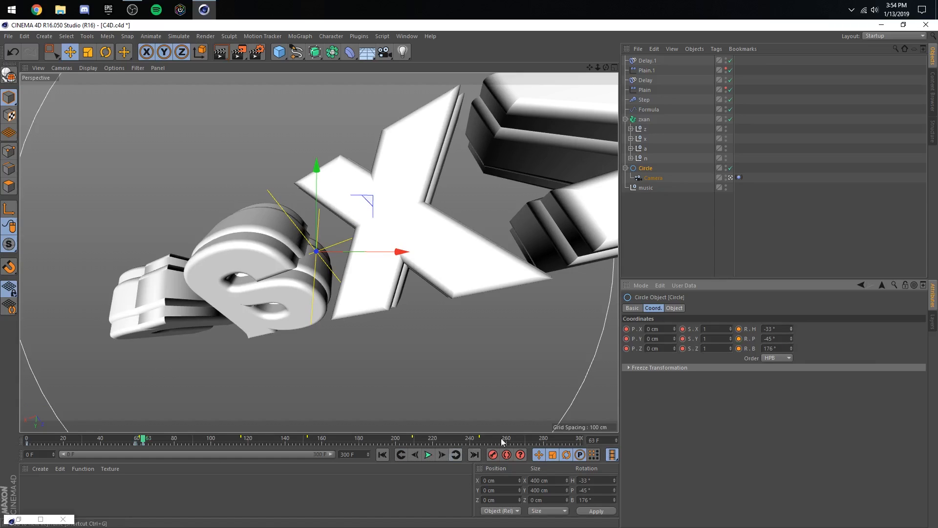
drag(792, 329, 792, 338)
click(492, 454)
key(ctrl+s)
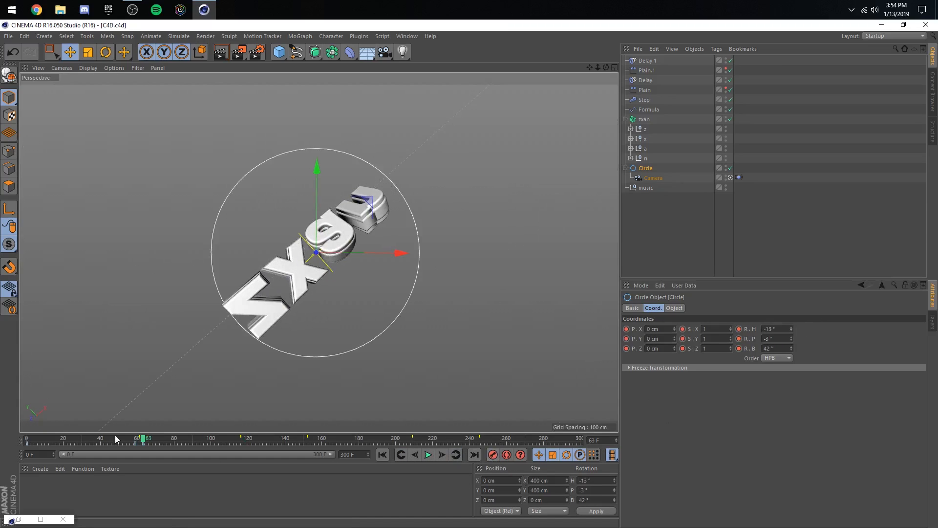
- Play the rotating camera move from frame 0 through the first beat, stopping around frame 101
drag(98, 437, 24, 438)
click(432, 454)
click(822, 244)
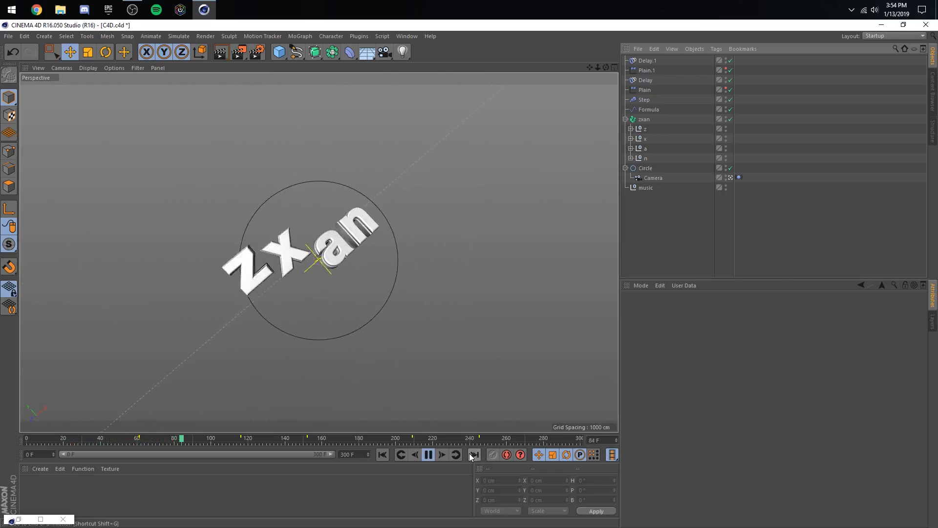
click(428, 454)
- At frame 114, rotate the Circle to heading 27°, pitch 3° and bank -22°, and keyframe it
click(661, 168)
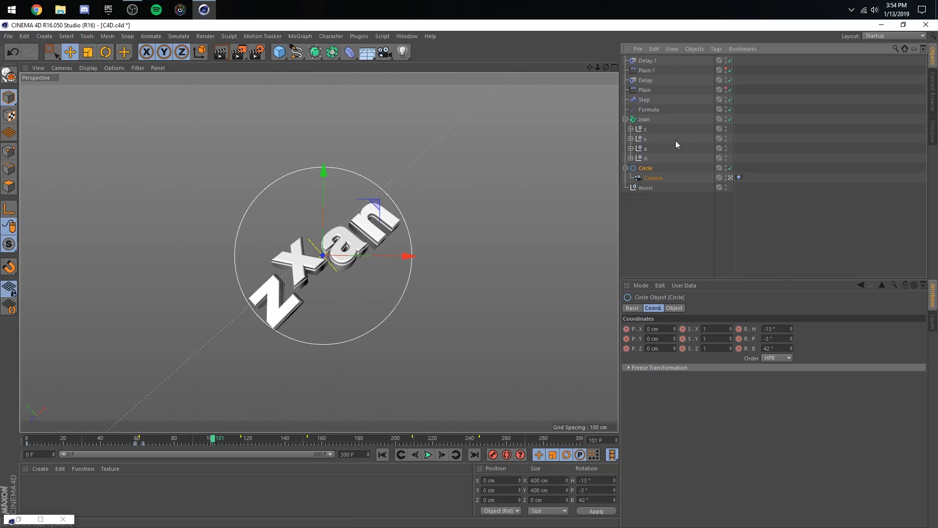
click(460, 454)
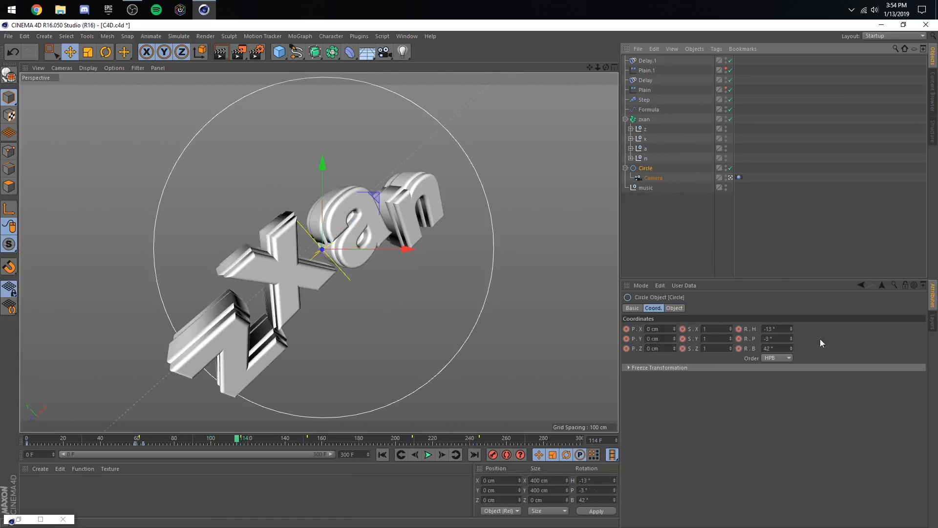
drag(792, 329, 791, 367)
- Preview the Circle's rotation from frame 52 across the first beat and scrub back to frame 79
click(130, 441)
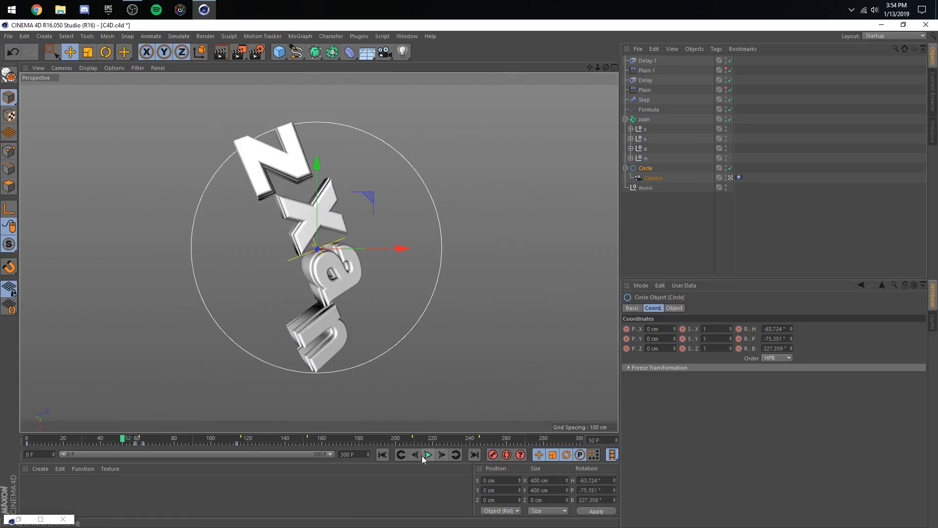
click(428, 455)
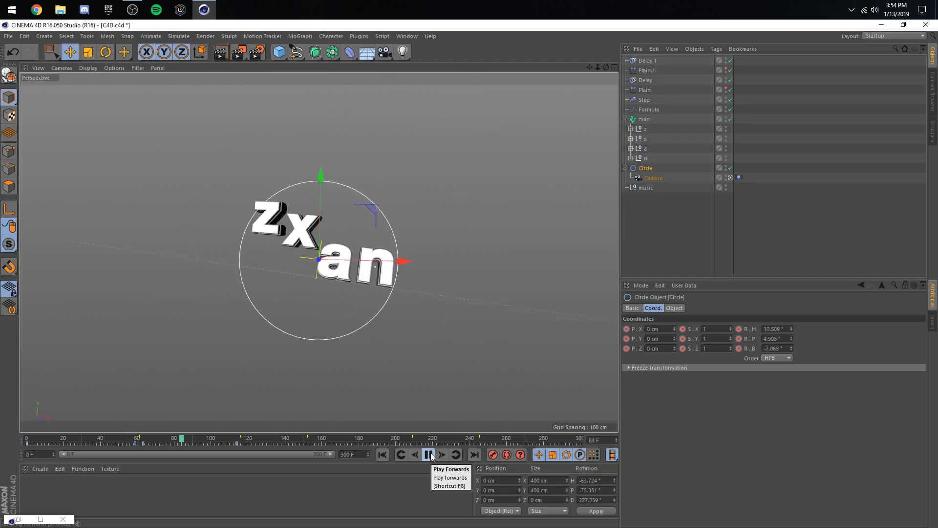
click(428, 454)
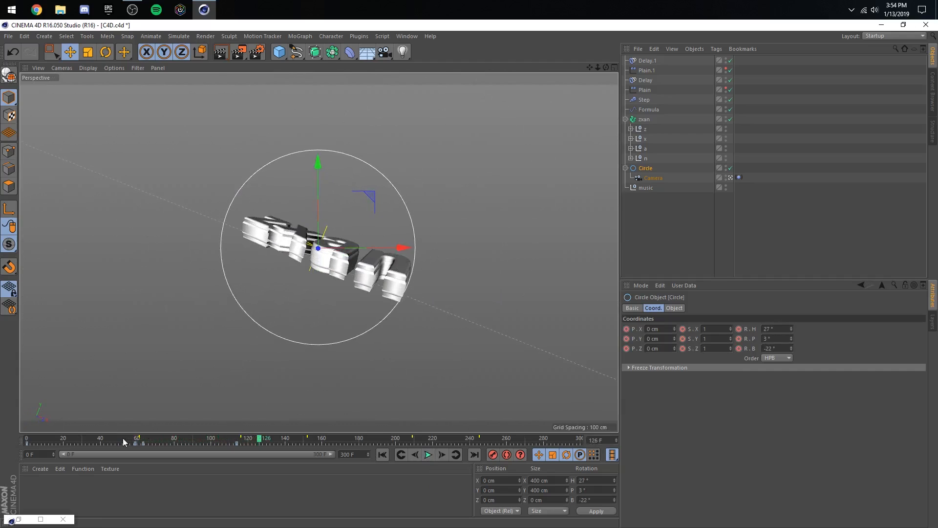
drag(123, 441, 172, 441)
- Open the F-curve timeline, add the Circle to it, and frame its rotation curves
click(41, 518)
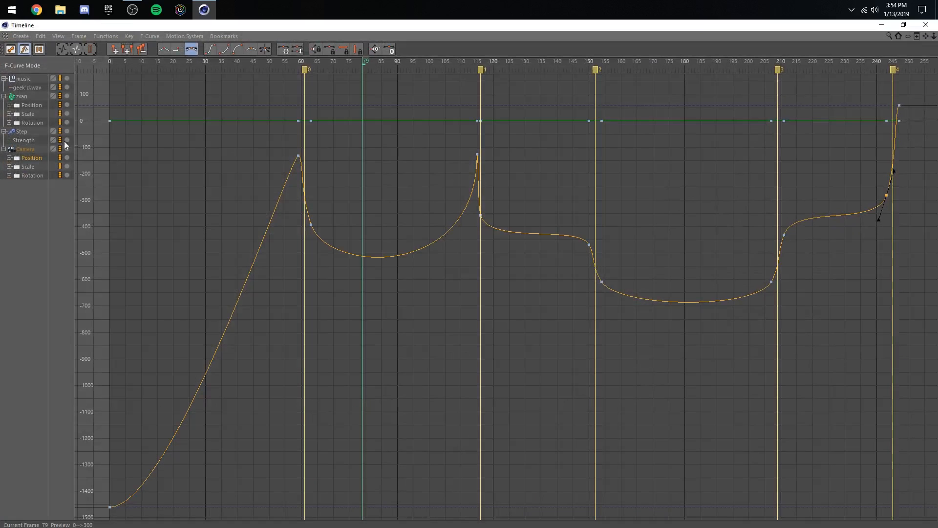
drag(52, 26, 663, 249)
drag(641, 168, 646, 425)
click(638, 435)
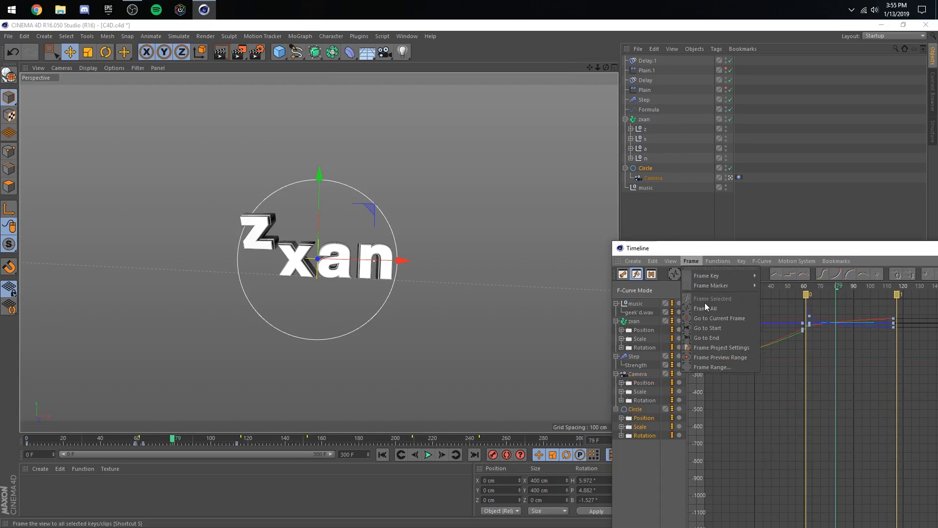
drag(708, 245, 405, 99)
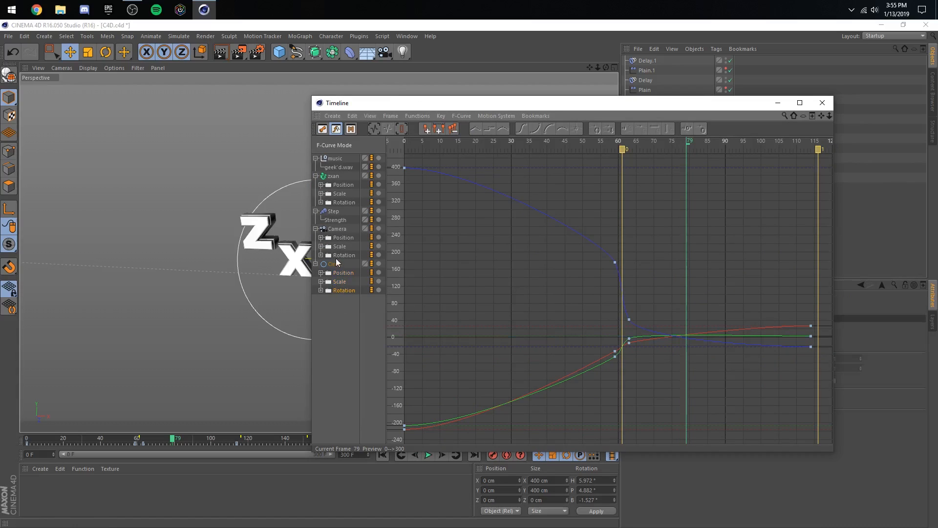
click(316, 264)
click(316, 264)
click(393, 116)
- Try raising the left tangent of the Circle's bank key at frame 59, and undo the adjustment
click(407, 165)
click(625, 326)
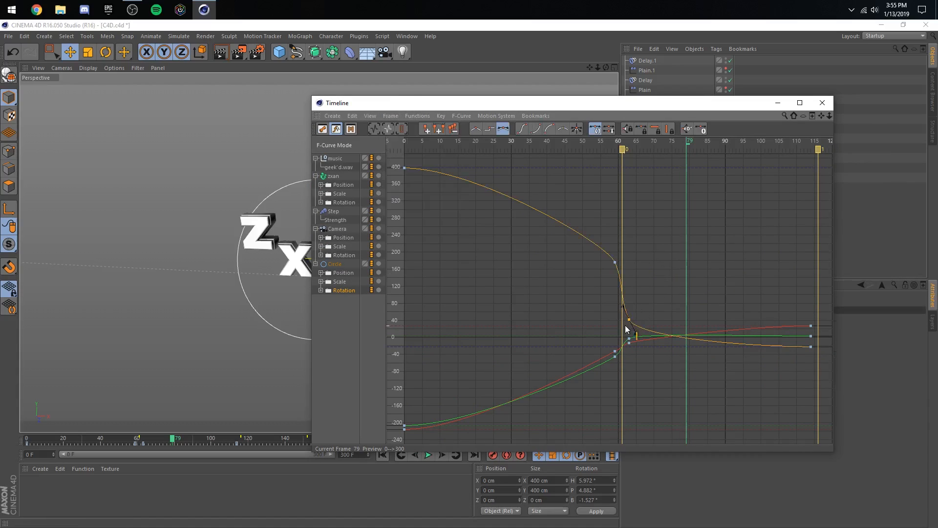
drag(617, 257, 603, 226)
key(ctrl+z)
key(ctrl+z)
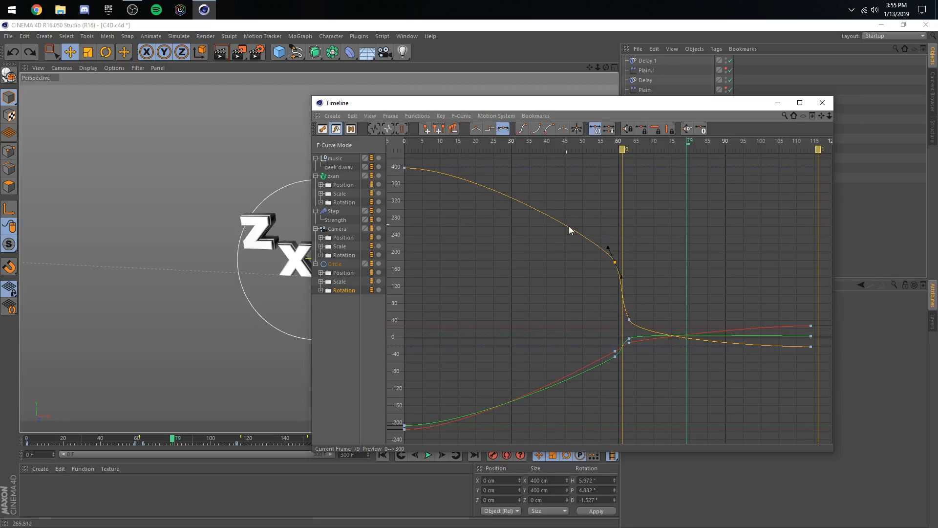
- Pull the left tangent of the Circle's frame 59 bank key upward so the curve drops more steeply into the first beat
click(642, 256)
click(618, 276)
click(614, 262)
drag(607, 248, 602, 219)
click(634, 303)
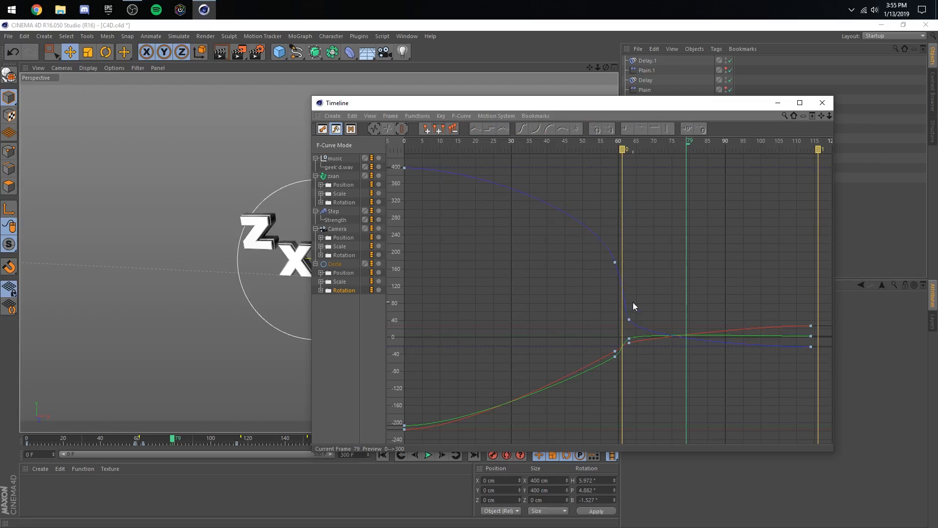
- Adjust the Circle's frame 63 bank tangent and lower the frame 59 heading and pitch keys to about -50° and -63°
click(629, 319)
drag(635, 332, 615, 359)
click(662, 281)
click(627, 352)
click(626, 353)
click(663, 346)
- Steepen the Circle's heading tangent at frame 63 and lower its frame 59 heading key to about -67°
click(777, 103)
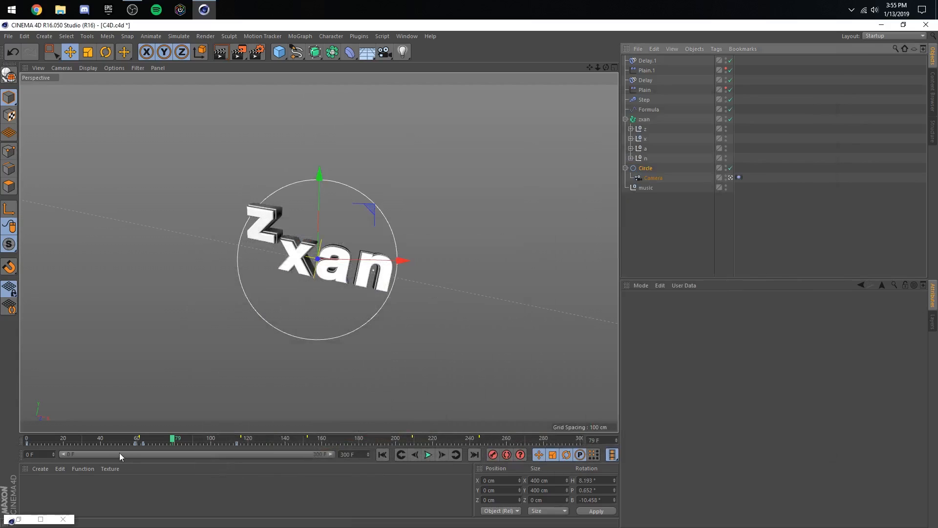
click(40, 519)
scroll(545, 372, up, 2)
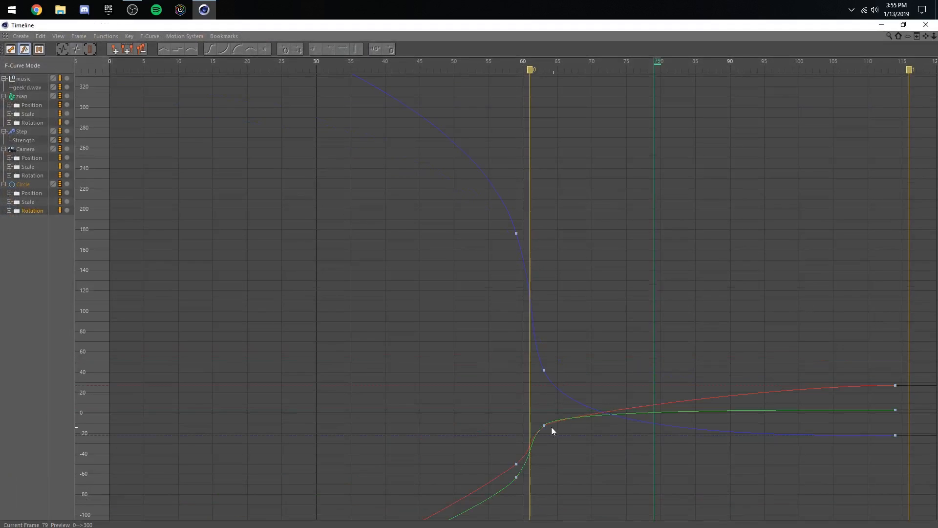
click(544, 425)
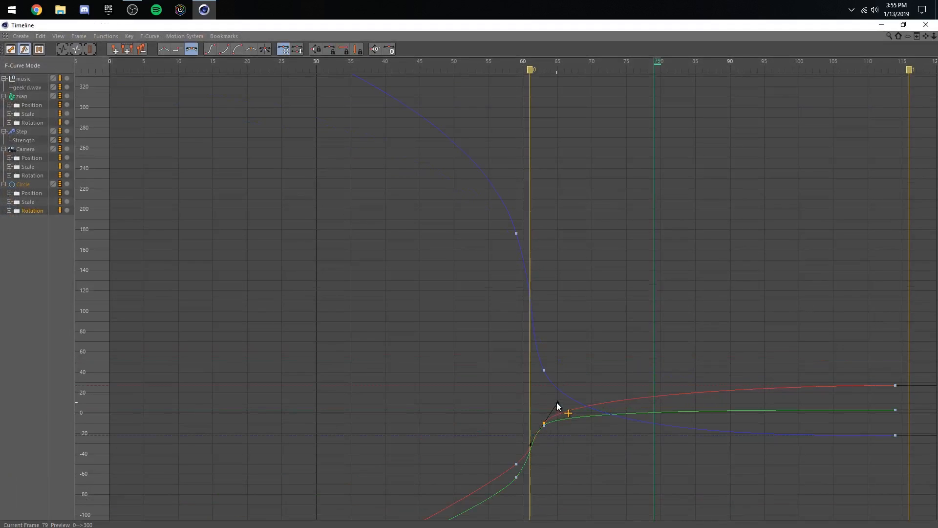
drag(557, 402, 562, 402)
click(570, 452)
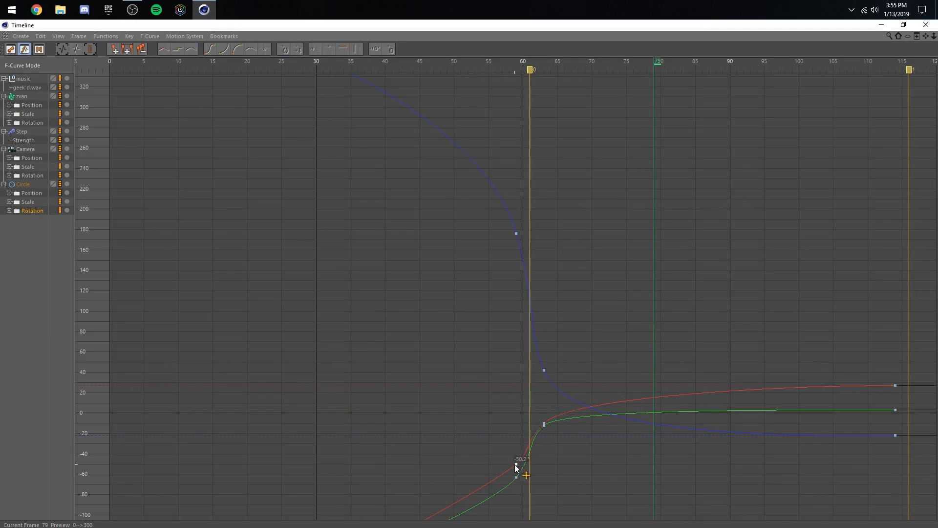
drag(516, 464, 515, 481)
click(570, 459)
- Play the animation from the start, and replay it from just before the first beat to check the rotation
click(881, 25)
click(383, 454)
click(428, 455)
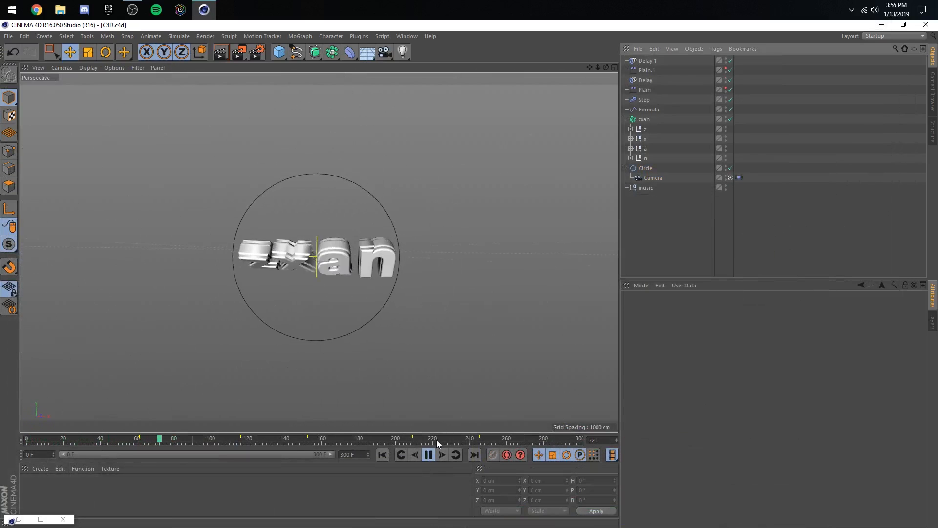
click(430, 455)
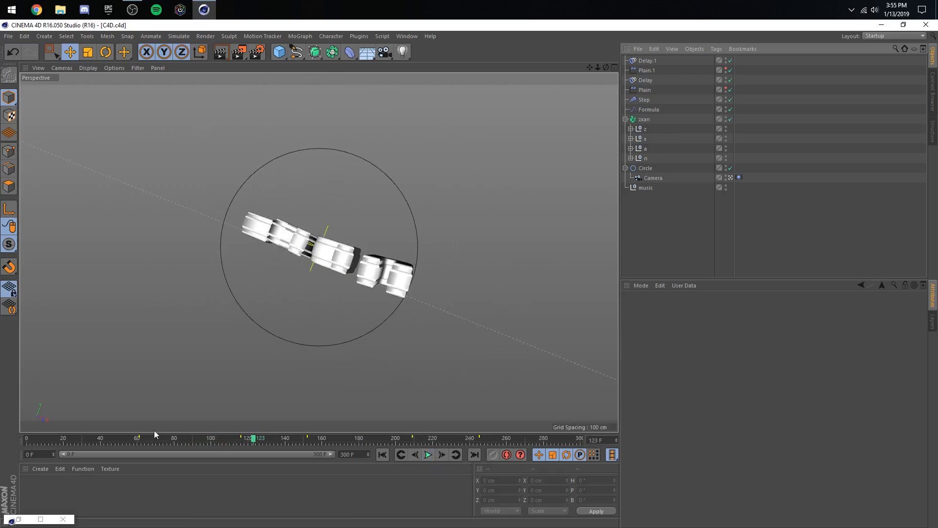
click(121, 437)
click(428, 455)
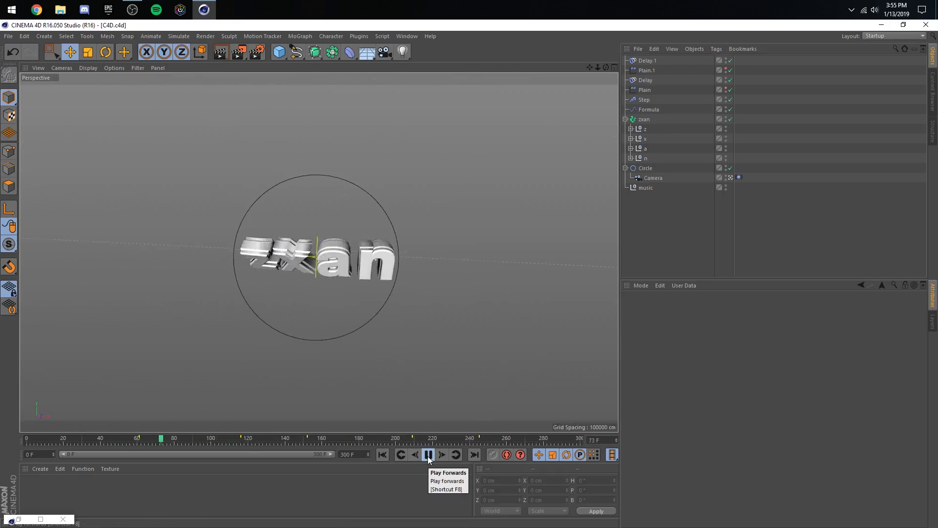
click(428, 455)
- Move the Circle's last rotation key to frame 115, just before the second beat marker
click(645, 168)
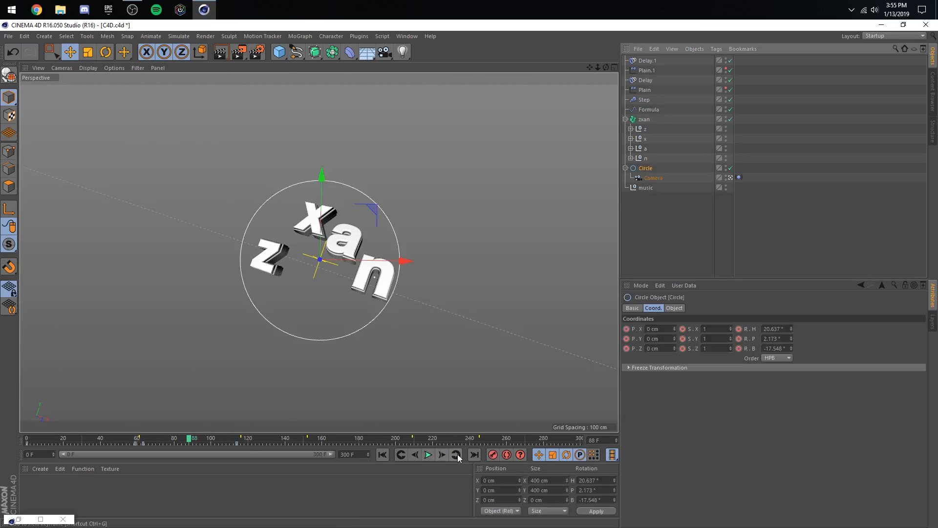
click(456, 455)
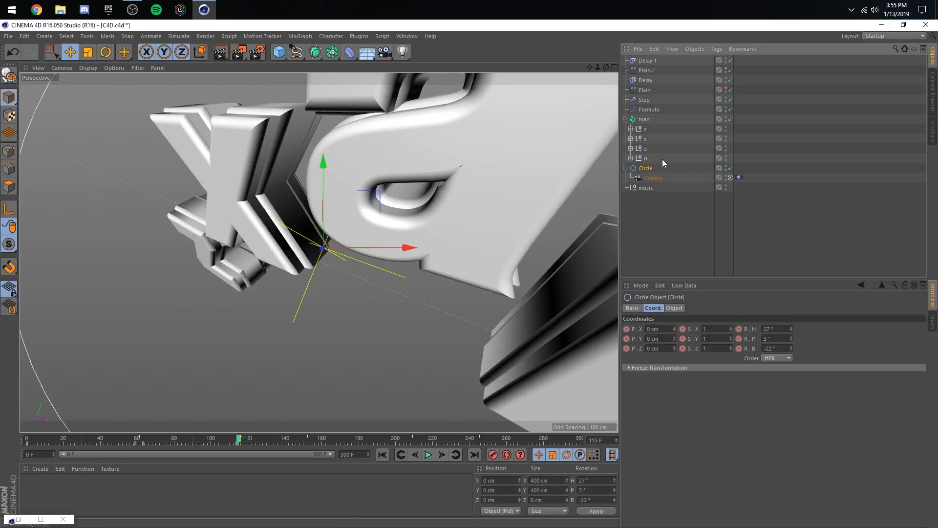
click(238, 444)
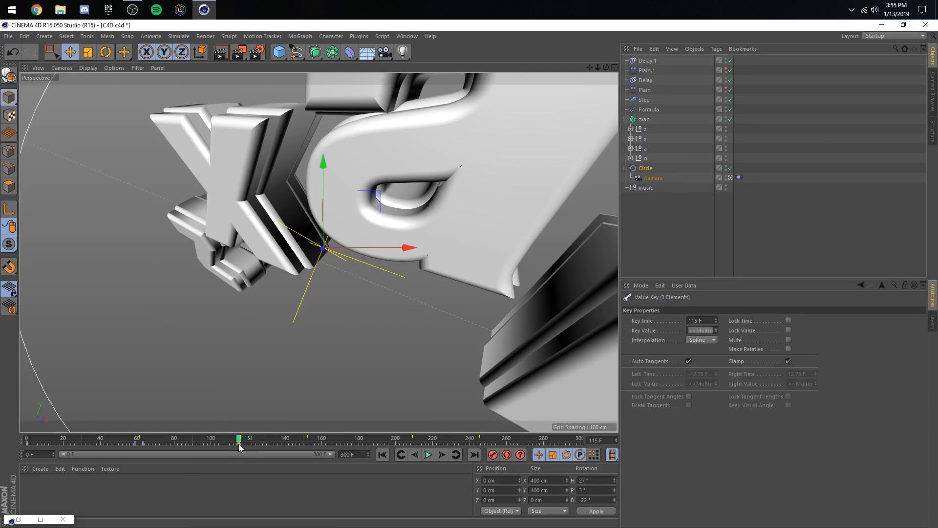
- Key the Circle's rotation at frame 116 with heading -3°, pitch 0° and bank 161°, and save the project
click(442, 454)
click(645, 168)
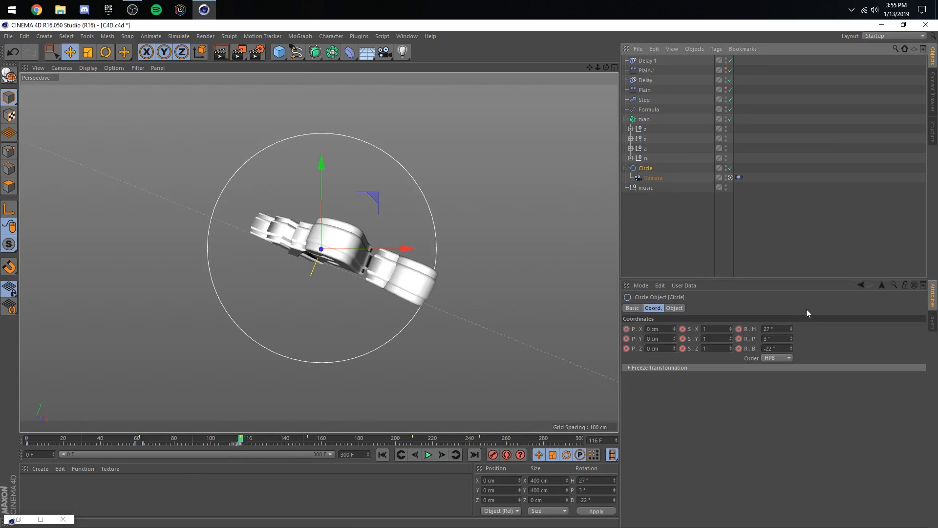
drag(791, 328, 791, 329)
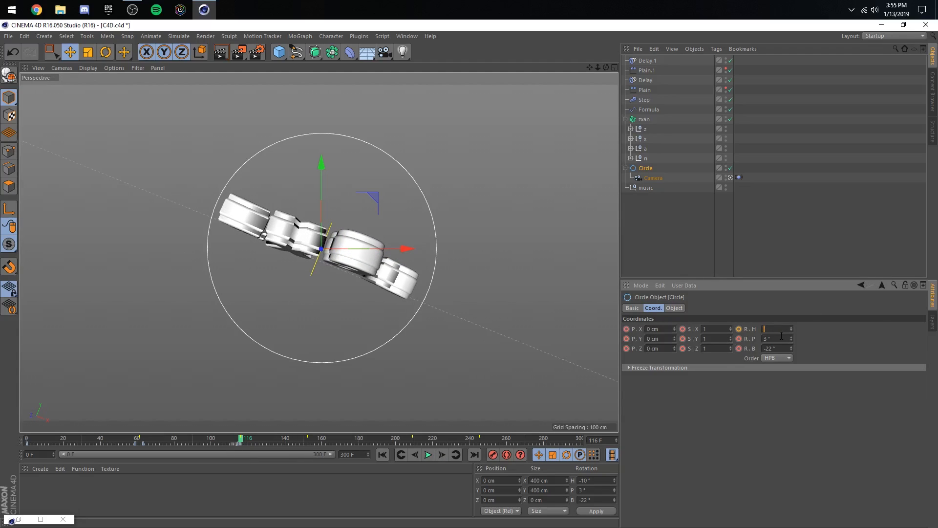
text(-3)
key(Return)
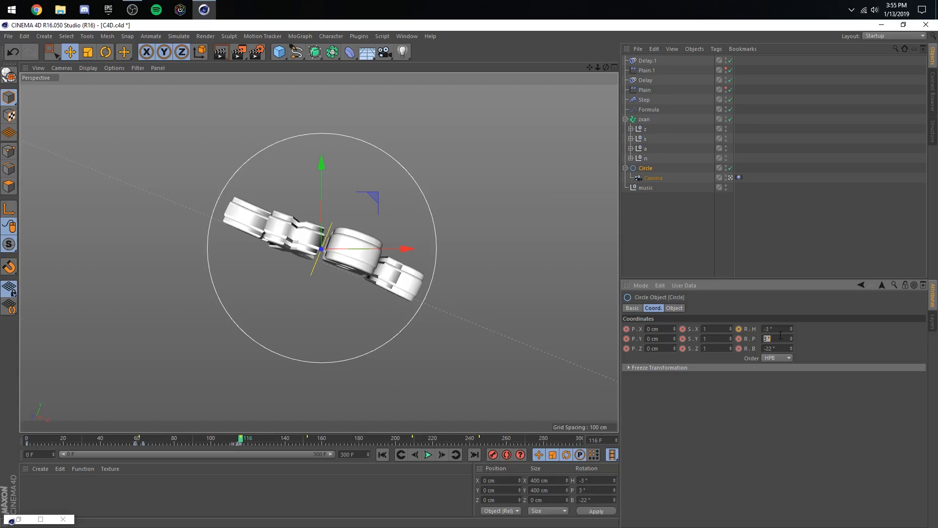
text(0)
key(Return)
drag(791, 348, 791, 348)
key(ctrl+s)
- Play back the animation across the second beat marker to check the Circle's new rotation
click(203, 438)
click(428, 454)
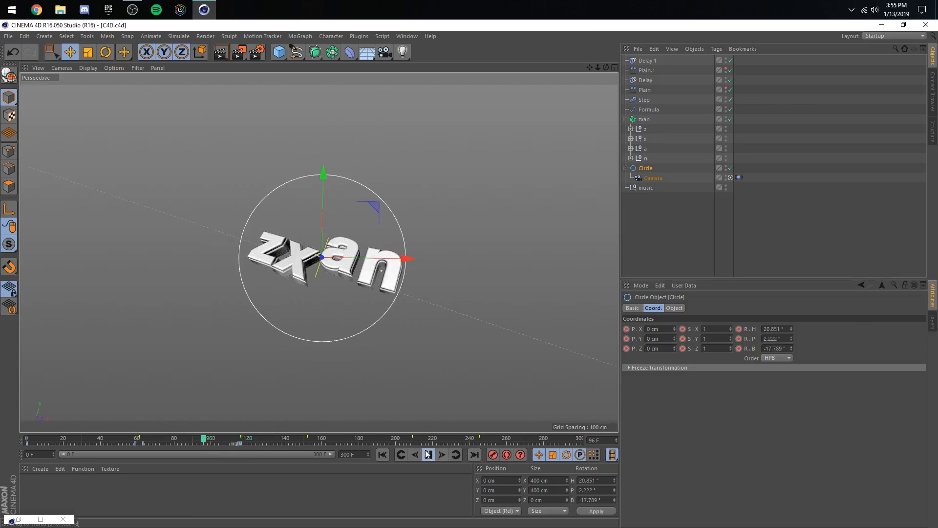
click(428, 454)
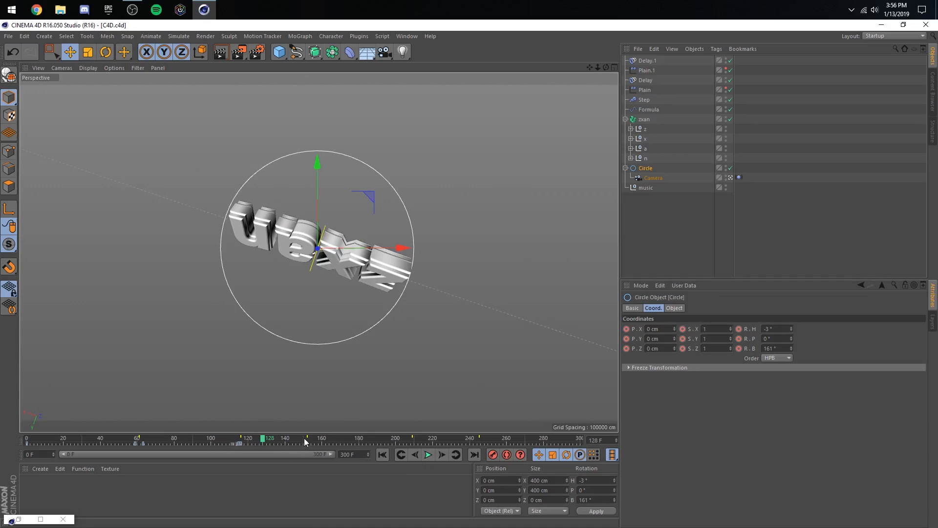
- Key the Circle's rotation at frame 150 with heading 8° and bank 383°, and preview the spin after the second beat
click(305, 441)
drag(791, 348, 792, 351)
click(493, 455)
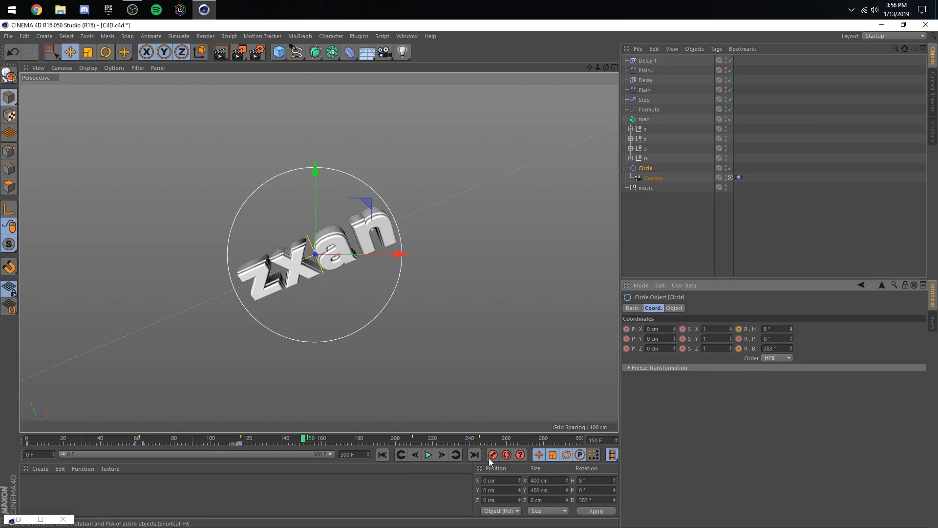
click(228, 438)
click(428, 455)
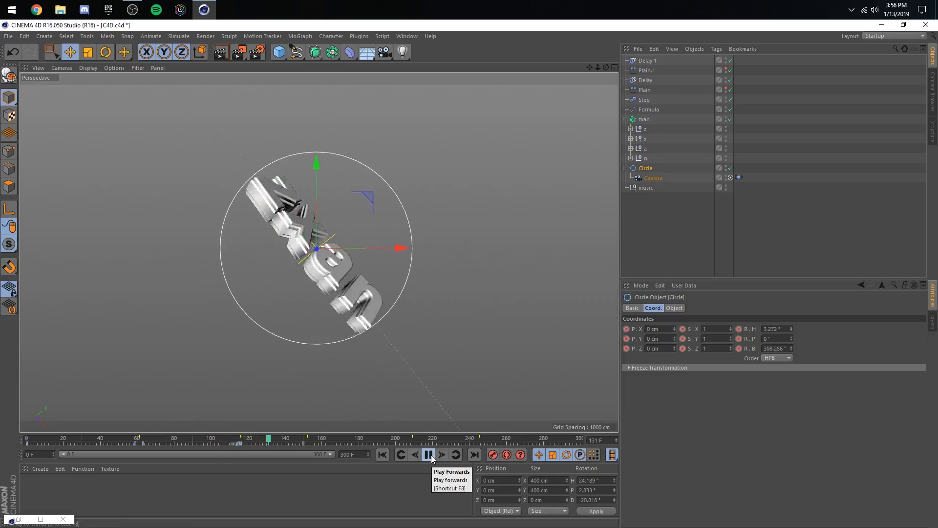
click(428, 454)
- Frame all the Circle's rotation curves in the F-curve timeline and steepen the bank key's tangent at frame 116
key(shift+F3)
click(78, 36)
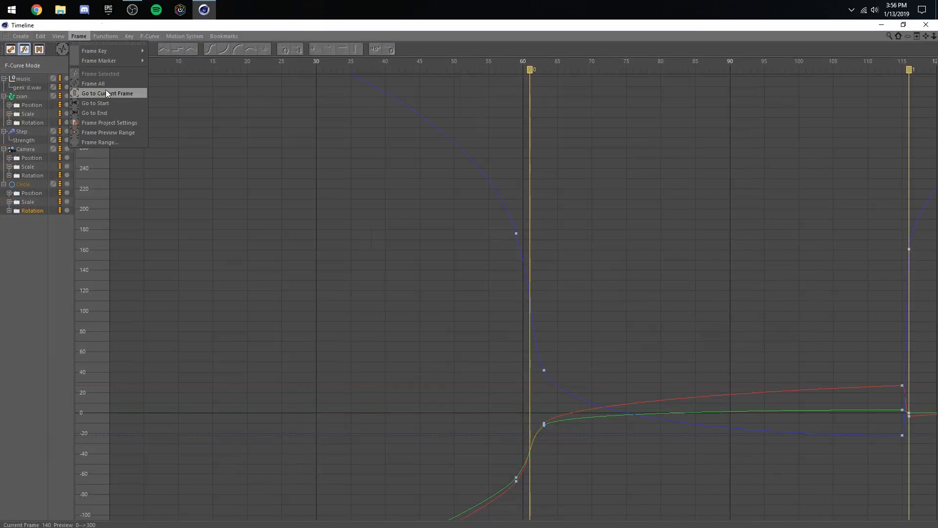
click(105, 91)
click(727, 250)
drag(731, 222, 740, 174)
click(764, 264)
- Raise the Circle's bank keys to about 175° at frame 116 and about 6° at frame 115
click(727, 241)
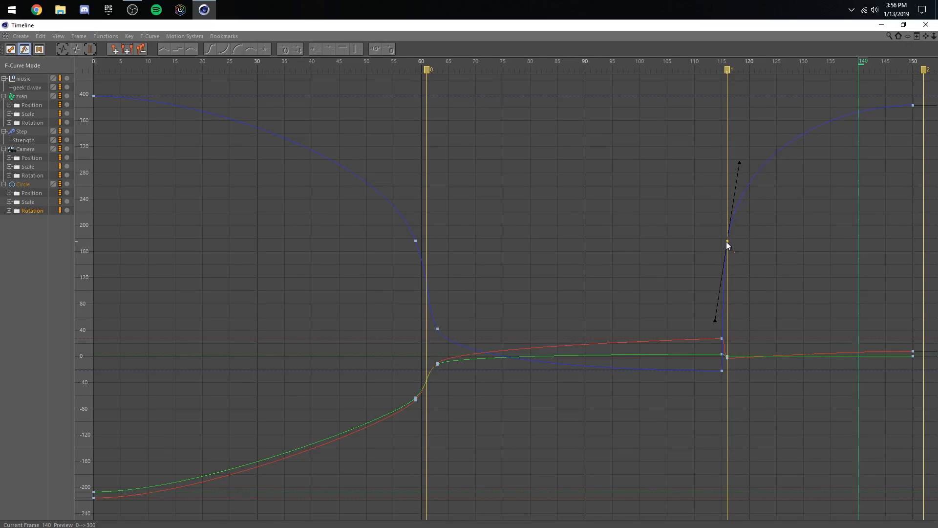
drag(721, 364, 730, 321)
click(738, 317)
- Adjust the Circle's frame 63 bank tangent and tilt the frame 115 heading tangent downward into the second beat
click(438, 328)
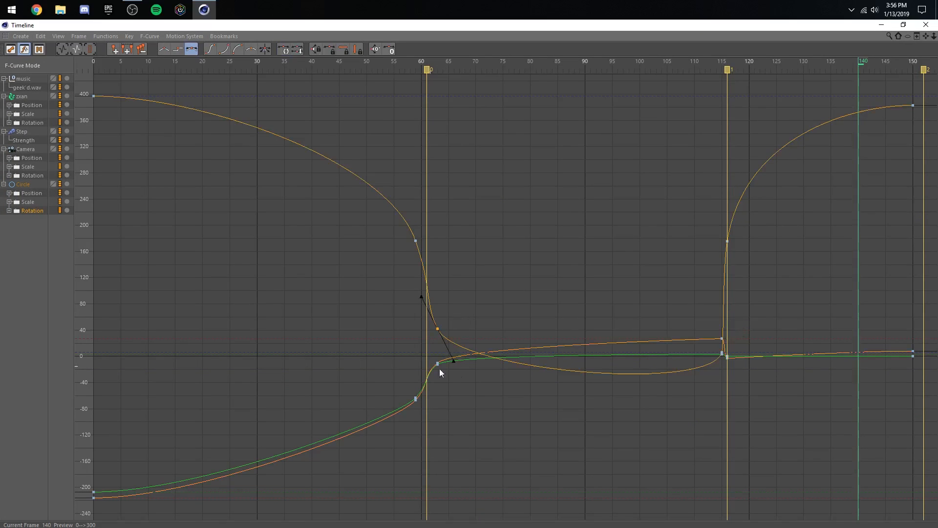
drag(453, 361, 456, 366)
click(746, 346)
drag(723, 340, 730, 356)
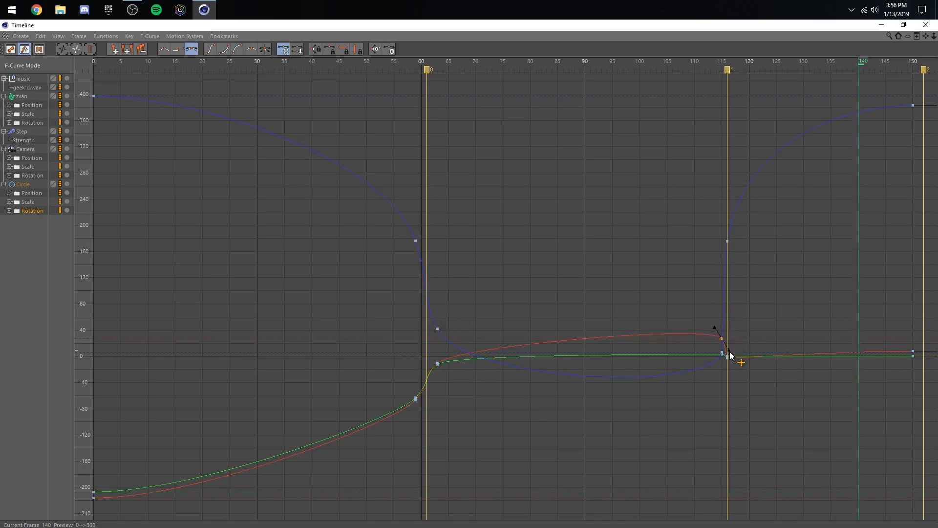
click(757, 384)
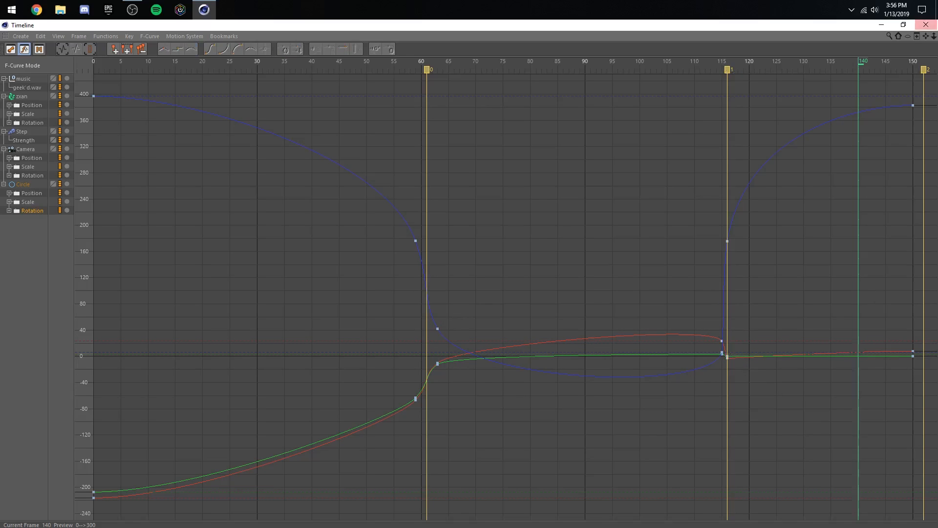
- Play back the animation through the second beat, save the project, and return to frame 104
click(880, 25)
click(429, 455)
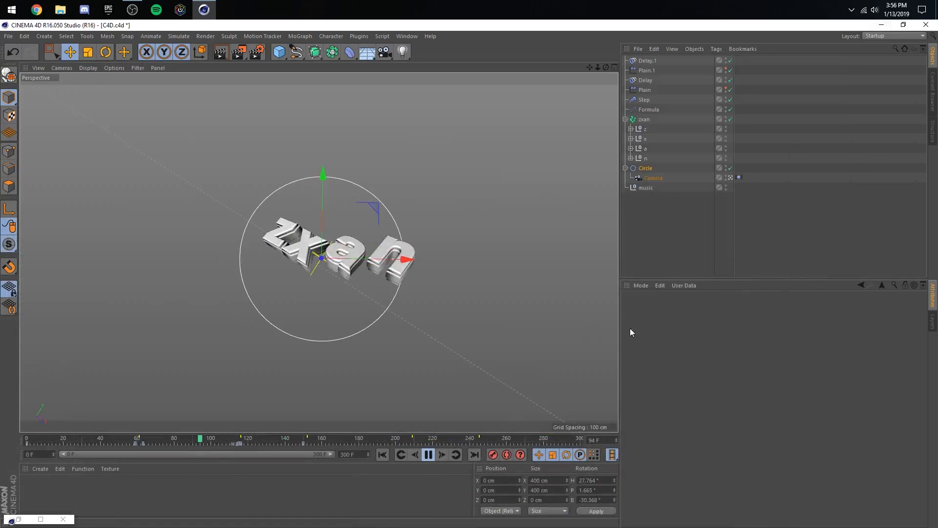
key(ctrl+s)
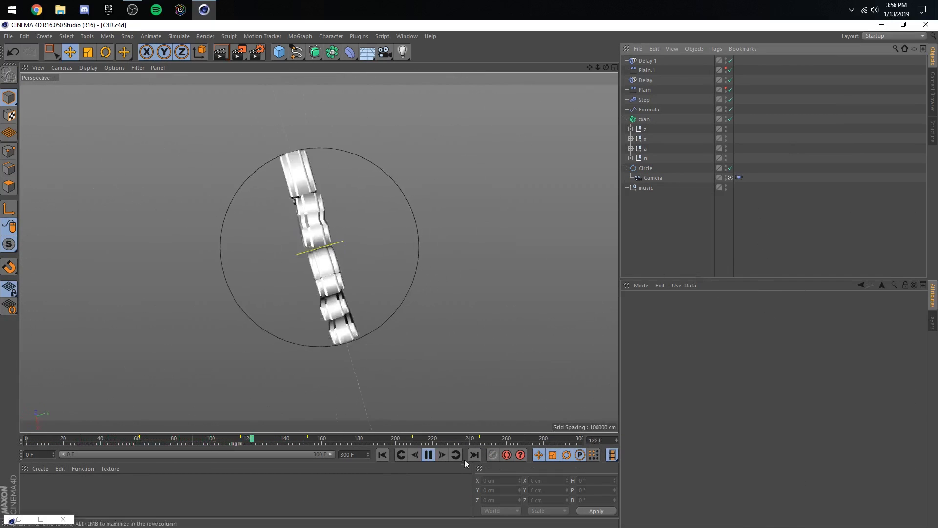
click(429, 454)
click(224, 439)
click(219, 440)
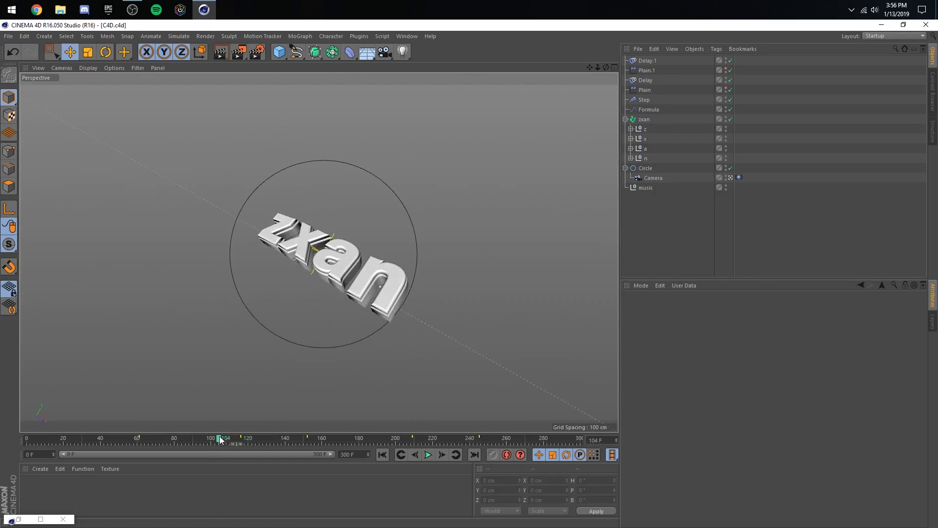
- Lower the Circle's frame 115 heading key to about 11°, shrink the timeline window, and scrub between frames 67 and 87
click(41, 518)
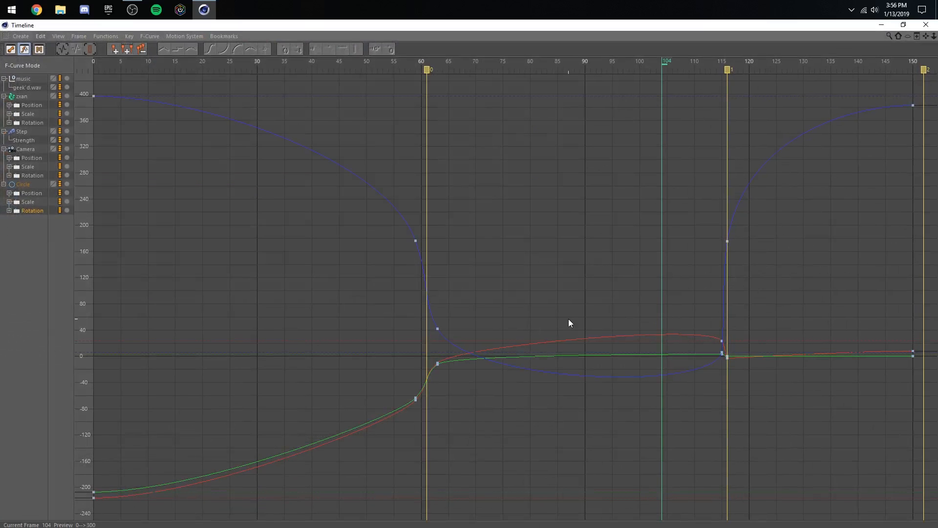
click(722, 338)
drag(721, 340, 727, 350)
double_click(530, 25)
click(150, 438)
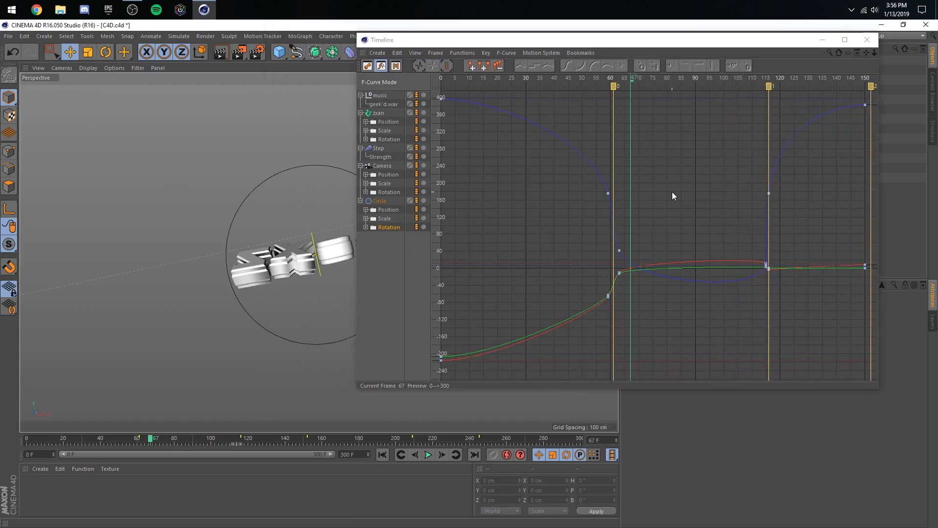
drag(151, 438, 187, 438)
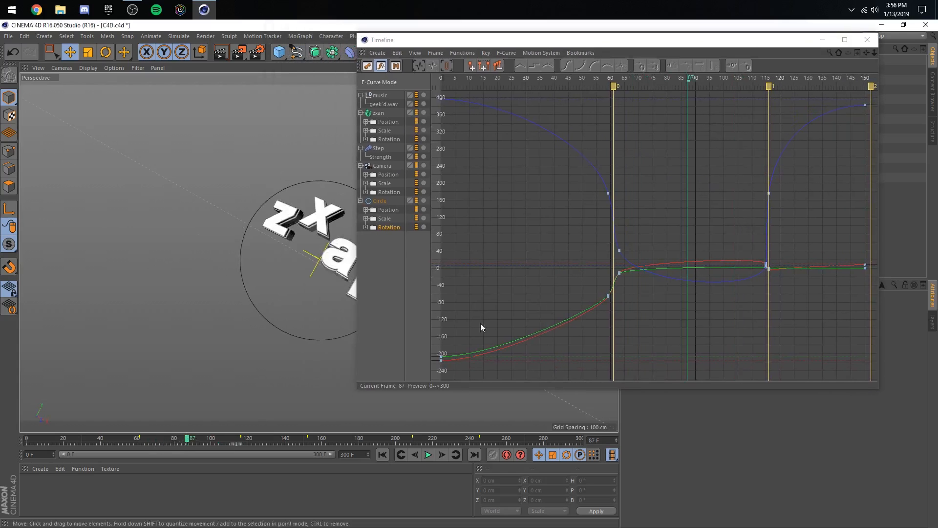
- Try lowering the Circle's rotation key at frame 115 in the F-curve timeline, and undo the changes
drag(764, 264, 765, 298)
key(ctrl+z)
scroll(767, 268, up, 3)
key(ctrl+z)
key(ctrl+z)
key(ctrl+z)
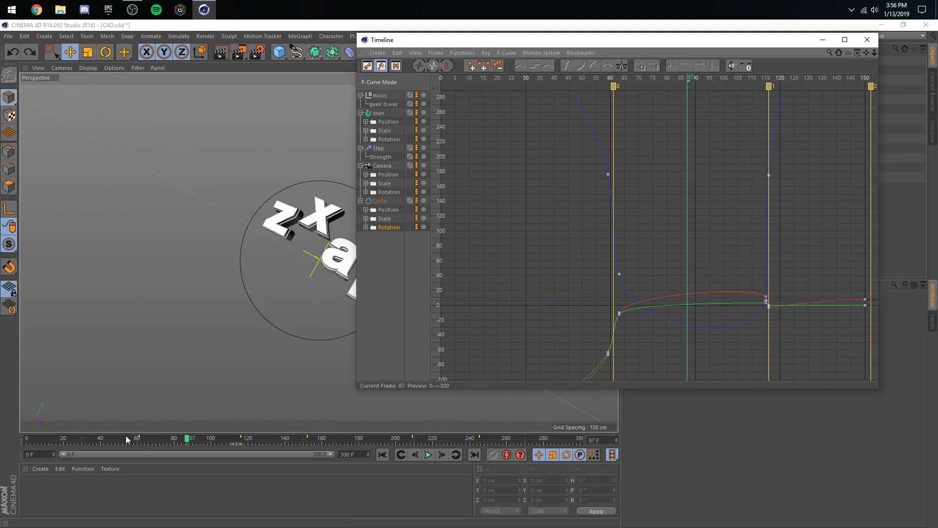
- Move the timeline window aside and play back the animation from the start and through the second beat
click(123, 439)
click(428, 455)
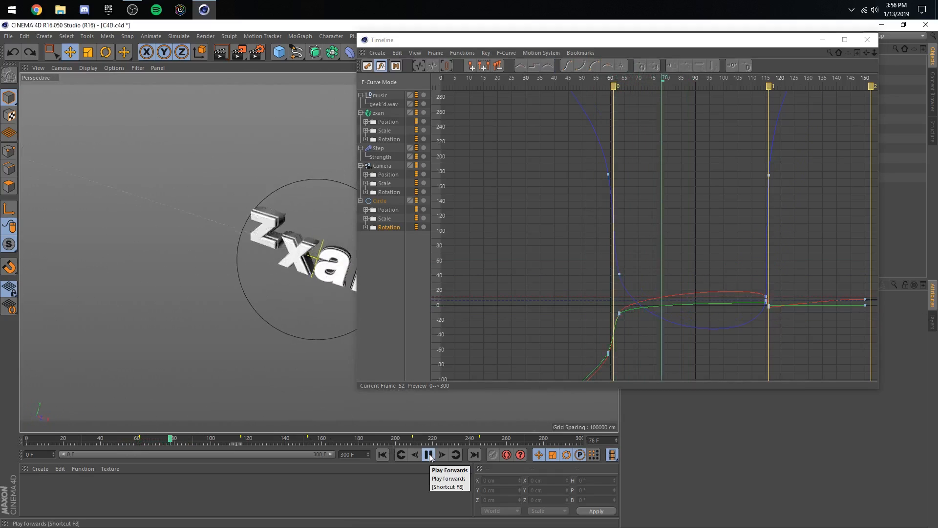
click(428, 454)
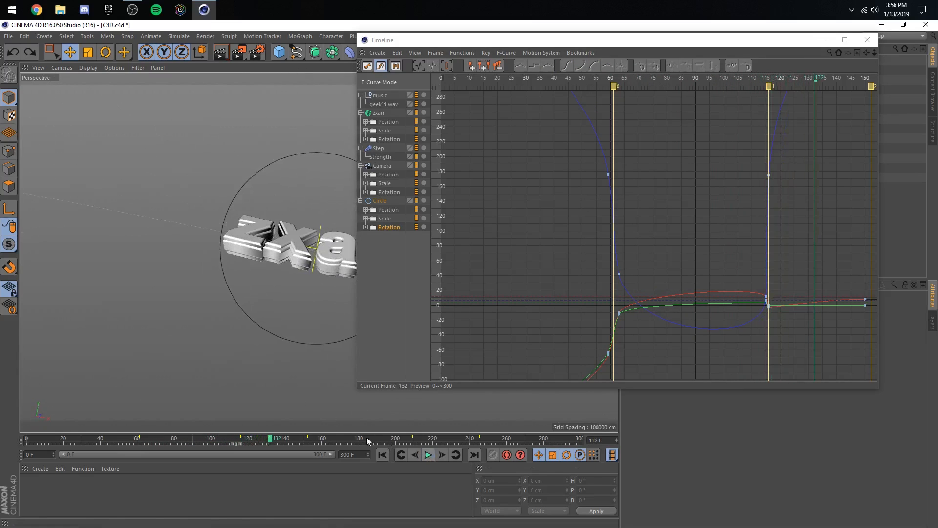
drag(430, 40, 555, 58)
drag(215, 439, 11, 406)
click(428, 455)
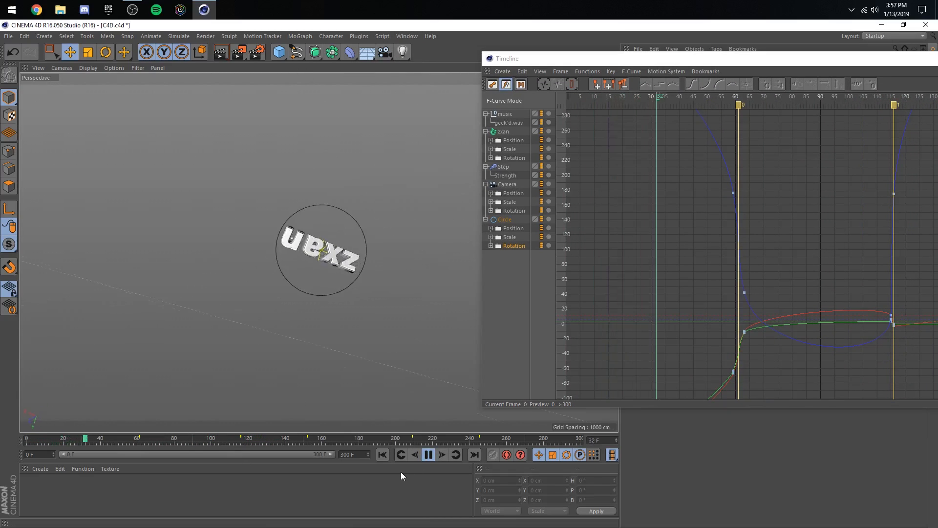
click(428, 454)
click(211, 439)
click(428, 454)
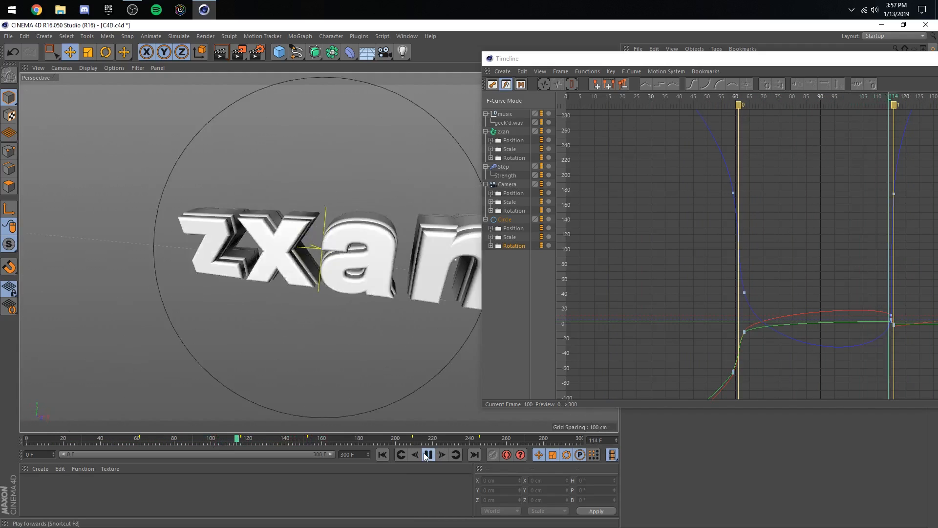
click(428, 455)
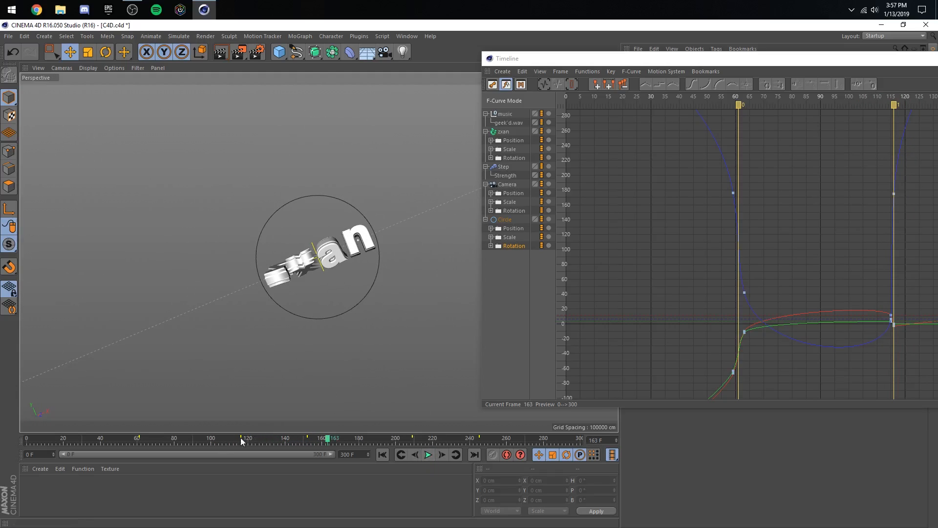
- Move to frame 152, look over the Circle's rotation curves in the enlarged timeline, then close it and scrub to frame 119
drag(218, 437, 308, 439)
drag(676, 59, 386, 129)
click(676, 129)
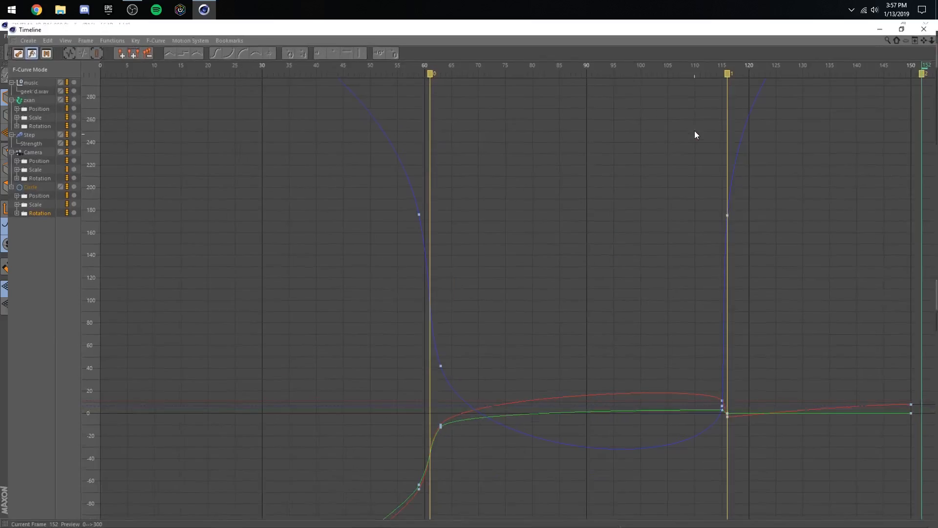
click(903, 25)
click(702, 128)
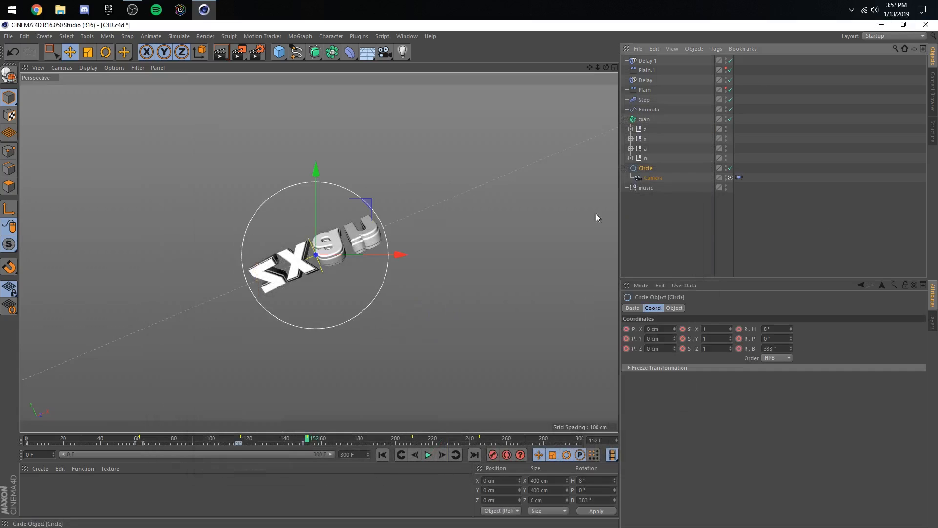
drag(216, 436, 245, 450)
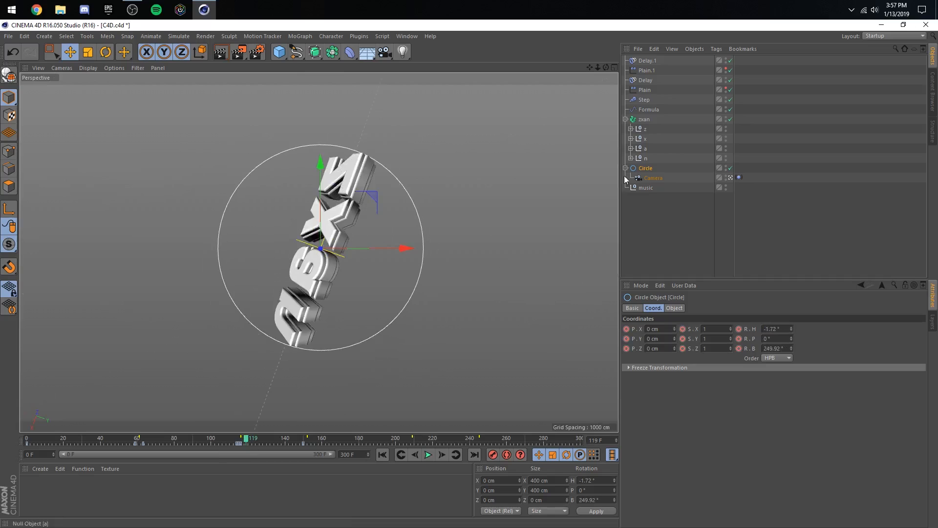
- Reopen the F-curve timeline beside the viewport, display the Circle's Rotation track, and play back the animation from frame 107
click(406, 36)
click(418, 116)
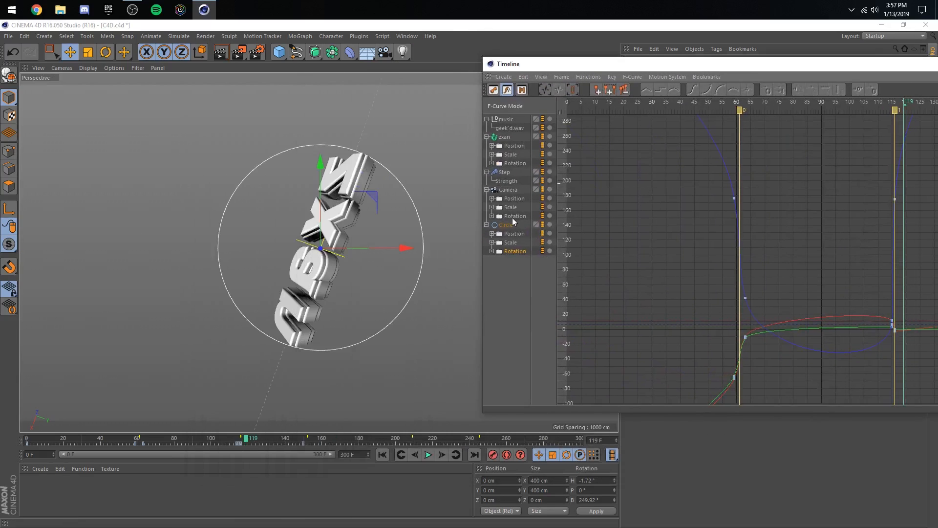
click(514, 198)
drag(555, 68, 802, 145)
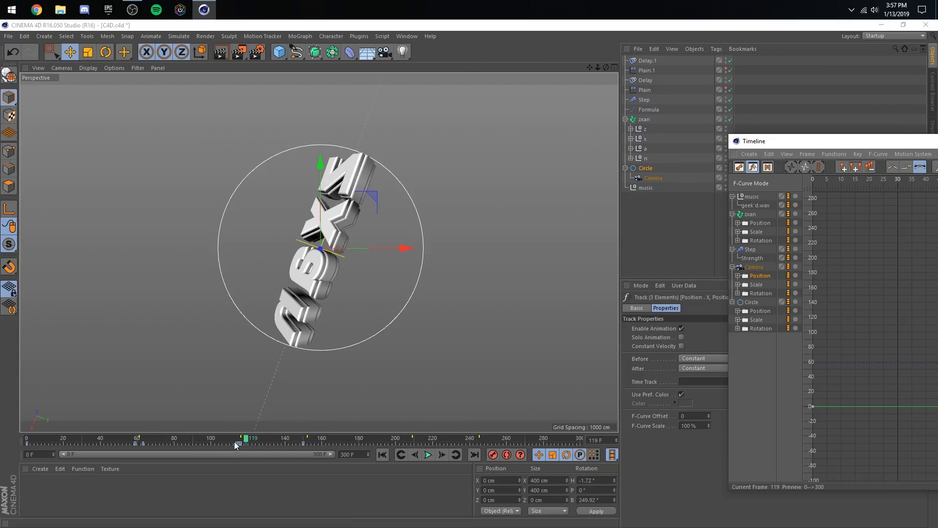
click(761, 329)
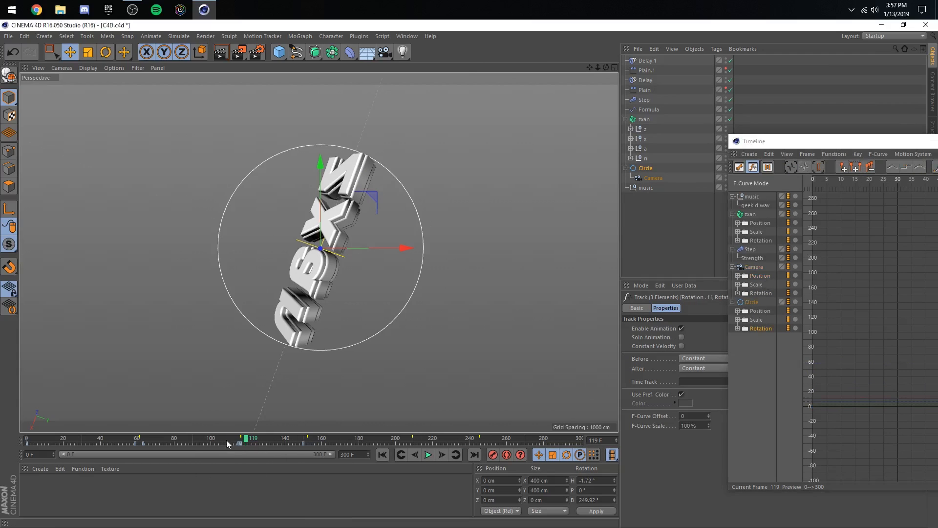
mouse_move(227, 440)
mouse_down()
mouse_move(247, 446)
mouse_move(223, 442)
mouse_up()
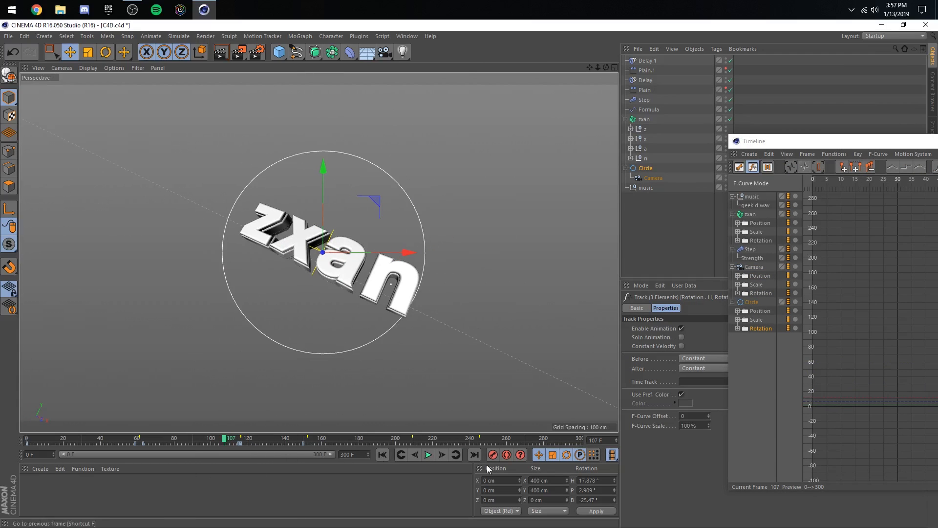
click(428, 455)
click(429, 454)
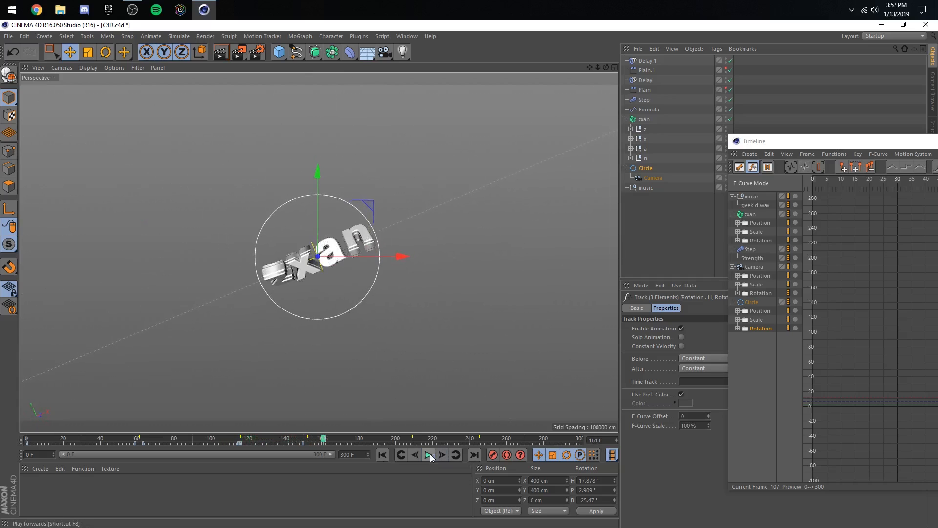
- Close the timeline window and key the Circle's bank rotation at 175° on frame 154
click(303, 439)
click(441, 455)
click(442, 455)
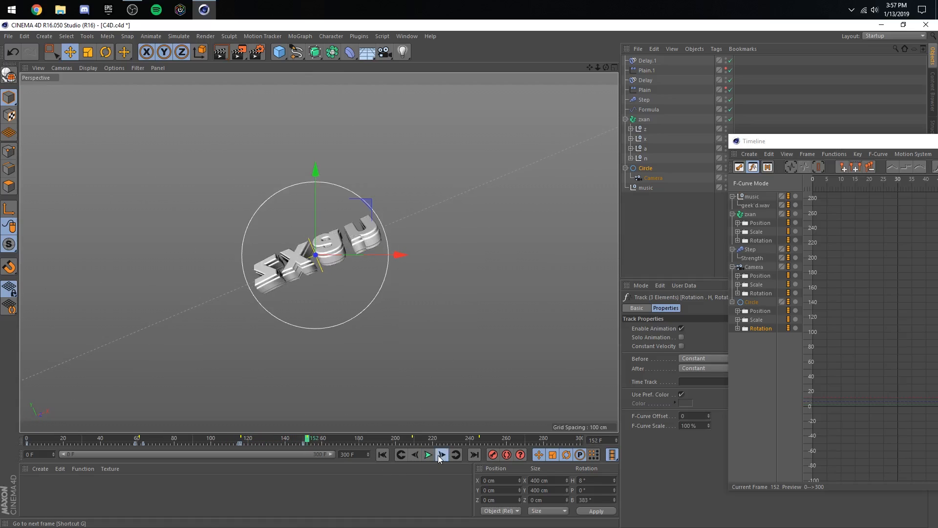
click(441, 455)
click(441, 455)
click(646, 168)
drag(792, 142, 181, 261)
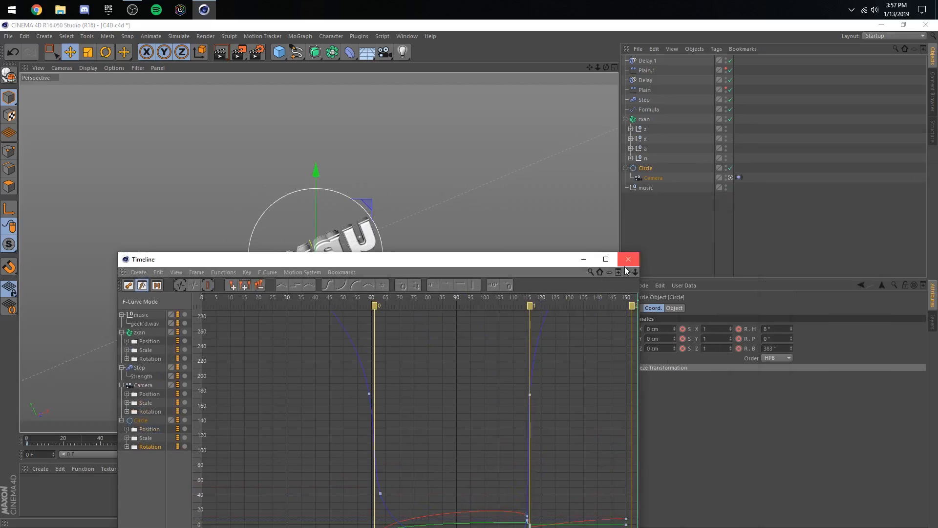
click(632, 260)
drag(790, 348, 790, 388)
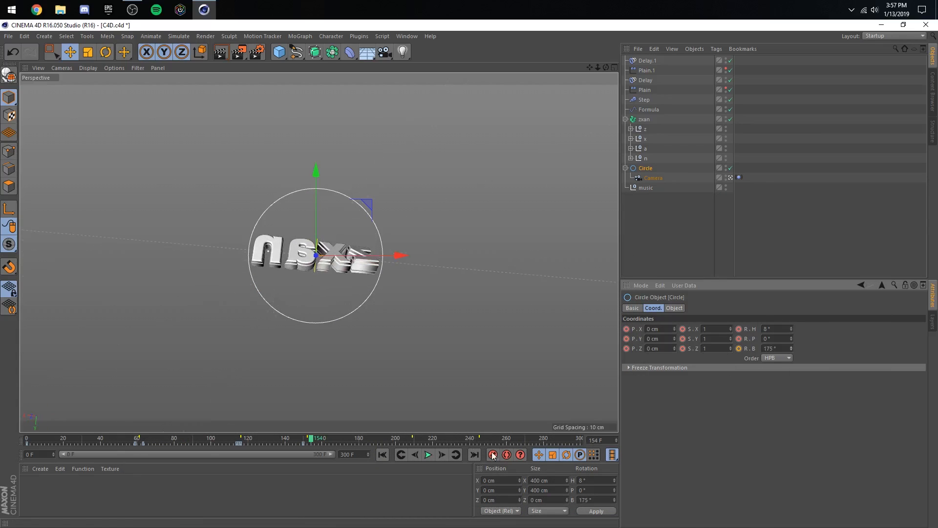
- Key the Circle's bank rotation at -13° on frame 207 and play back the third beat
drag(352, 439, 409, 441)
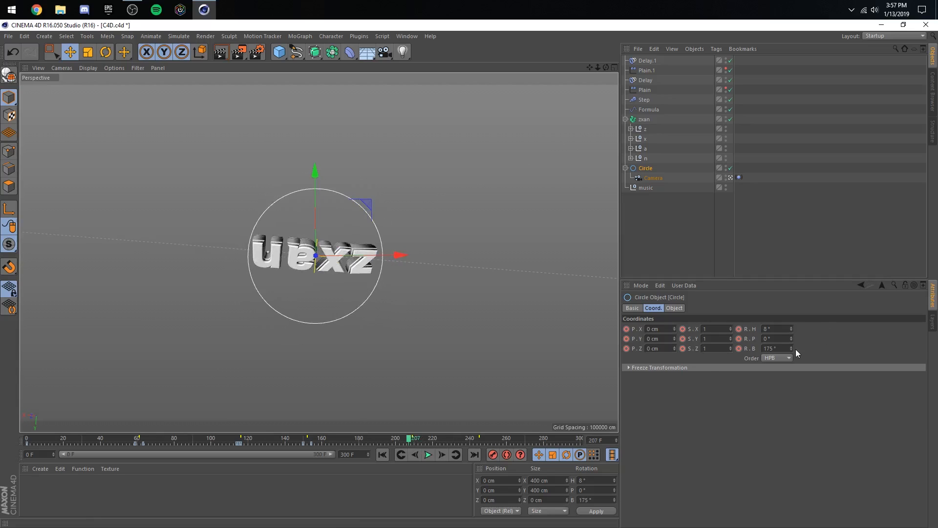
drag(791, 348, 791, 386)
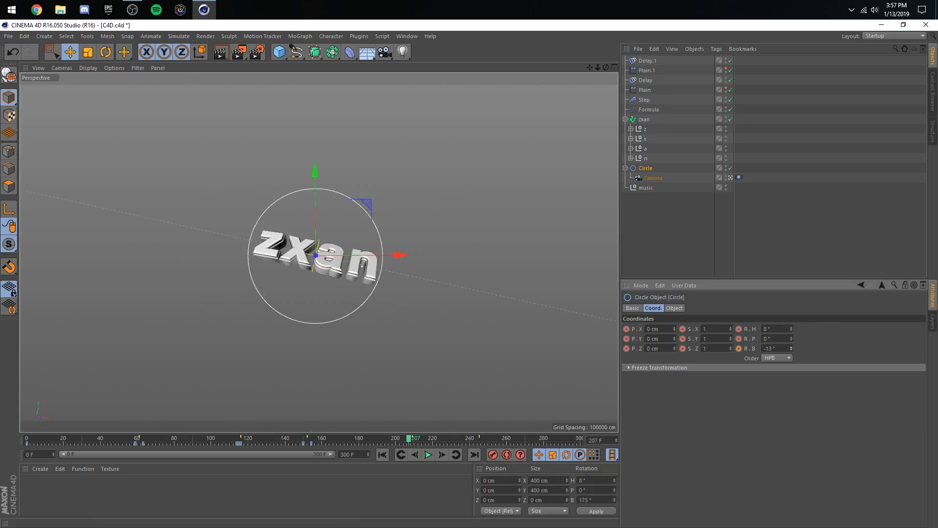
click(288, 438)
click(428, 454)
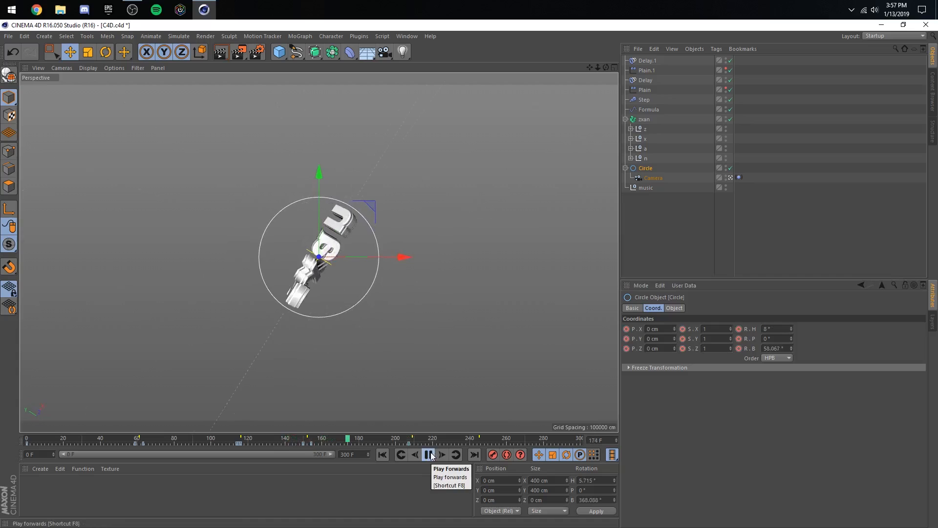
click(429, 454)
- Show the Circle's complete rotation curves in the F-curve timeline and lower the bank key at frame 154 to about 136°
click(409, 36)
click(428, 124)
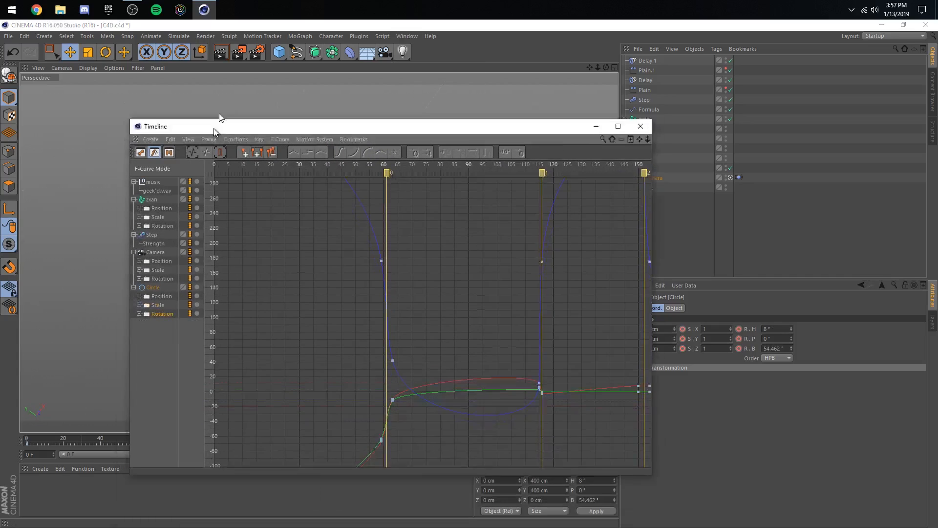
drag(213, 128, 223, 92)
click(217, 103)
click(247, 150)
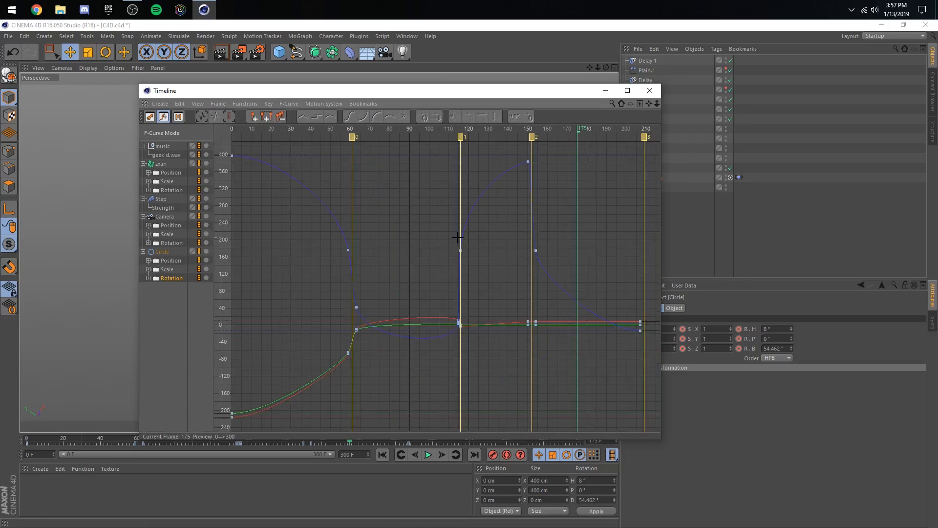
click(535, 254)
drag(535, 254, 543, 304)
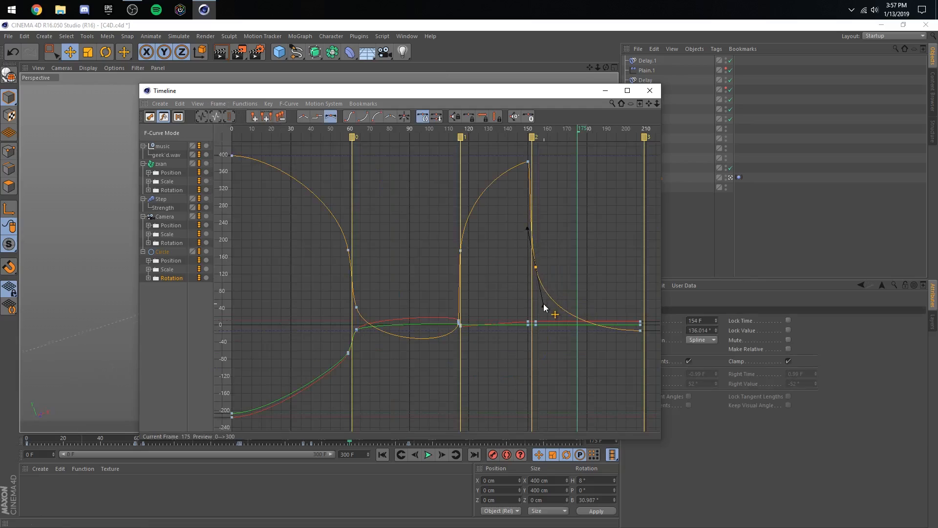
- Lower the Circle's bank key at frame 150 to about 340° and reshape the tangents of the frame 116 bank key
click(526, 152)
drag(528, 162, 541, 199)
click(535, 172)
click(528, 178)
click(549, 204)
click(460, 250)
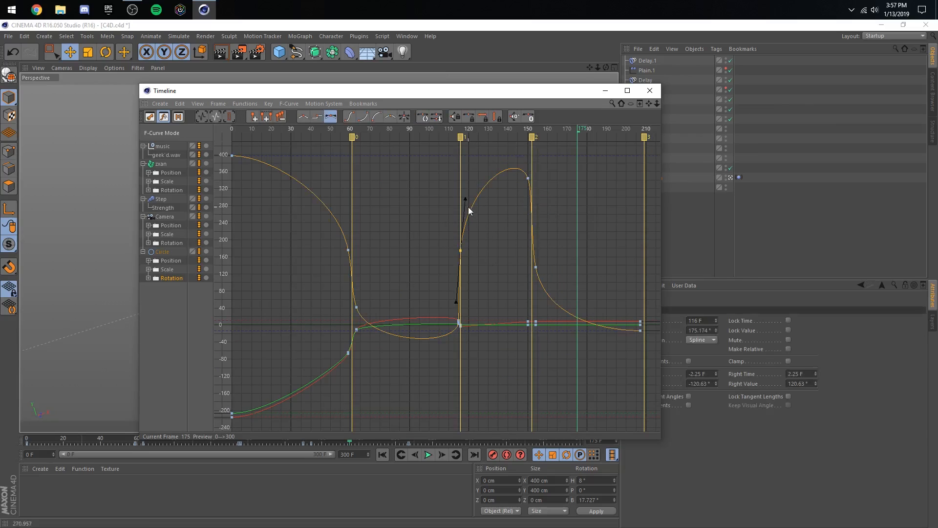
click(471, 190)
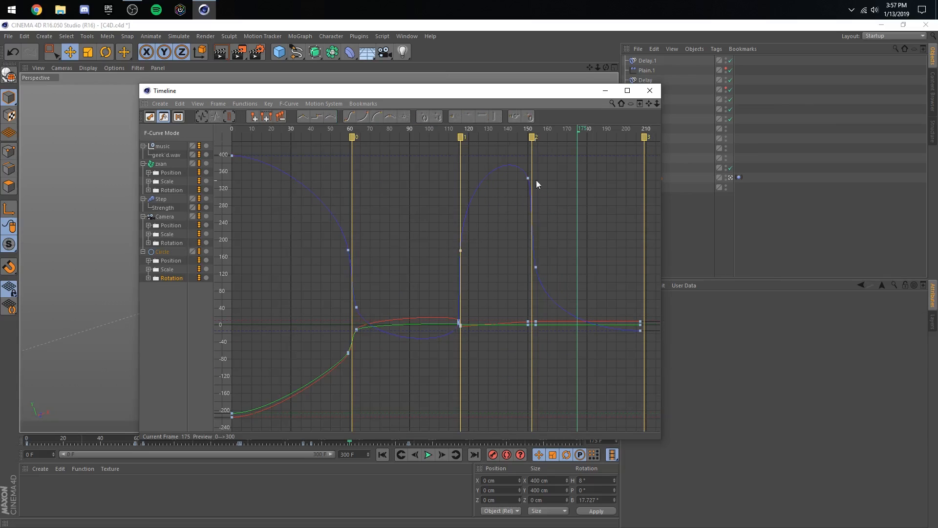
- Minimize the timeline window and play back the animation through the first three beats with nothing selected
click(604, 90)
click(429, 455)
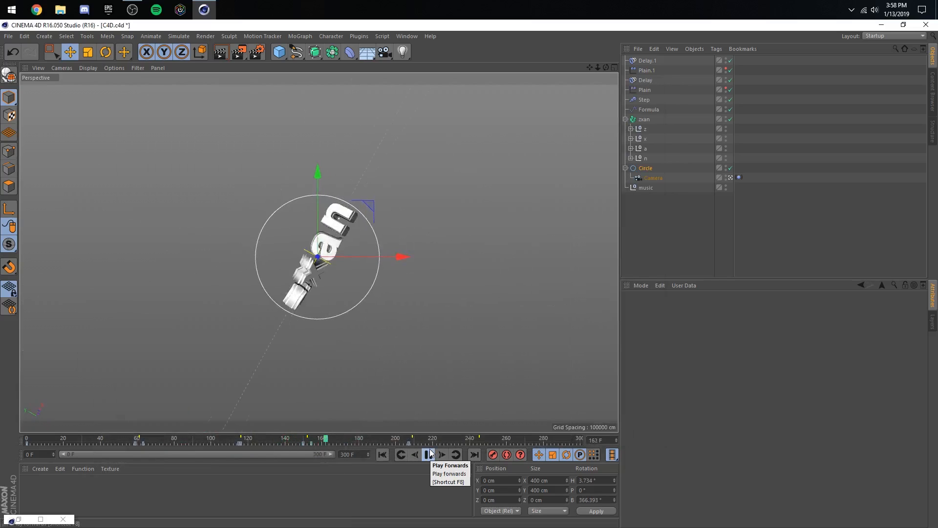
click(429, 454)
click(217, 439)
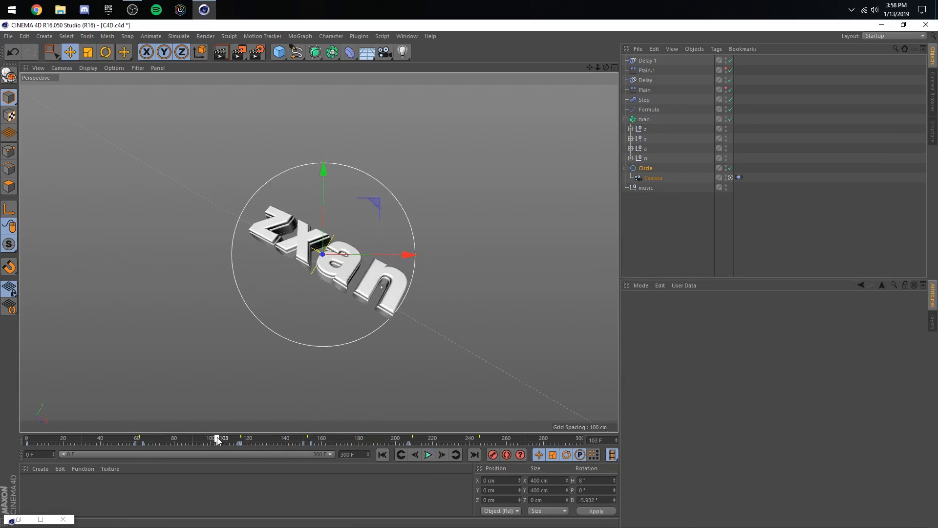
click(427, 454)
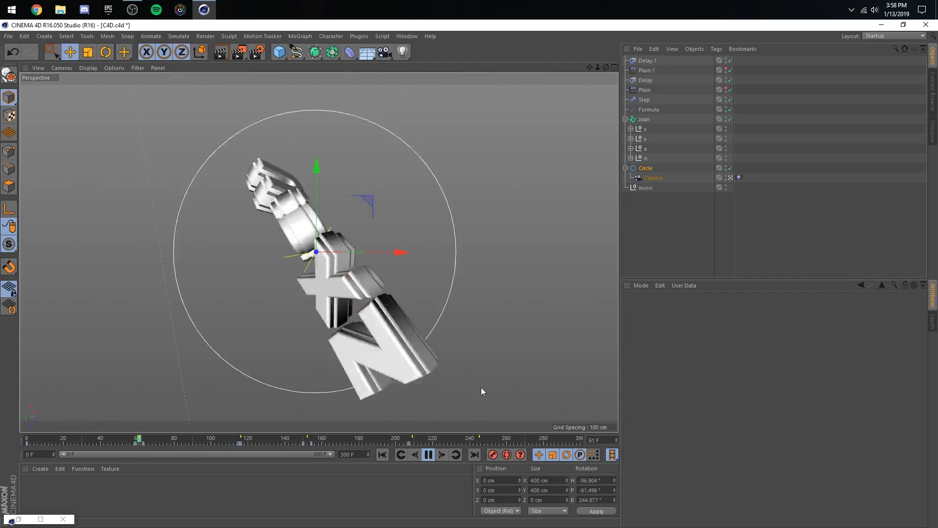
click(682, 247)
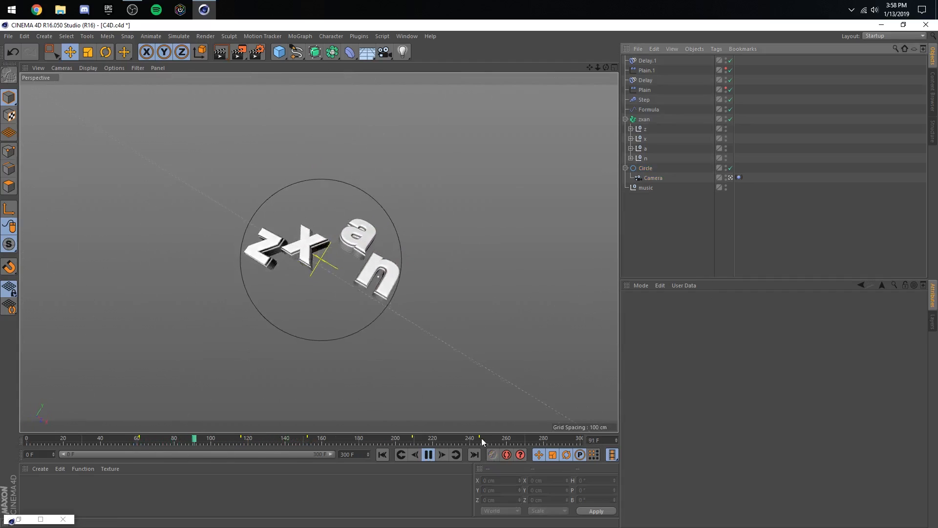
click(428, 455)
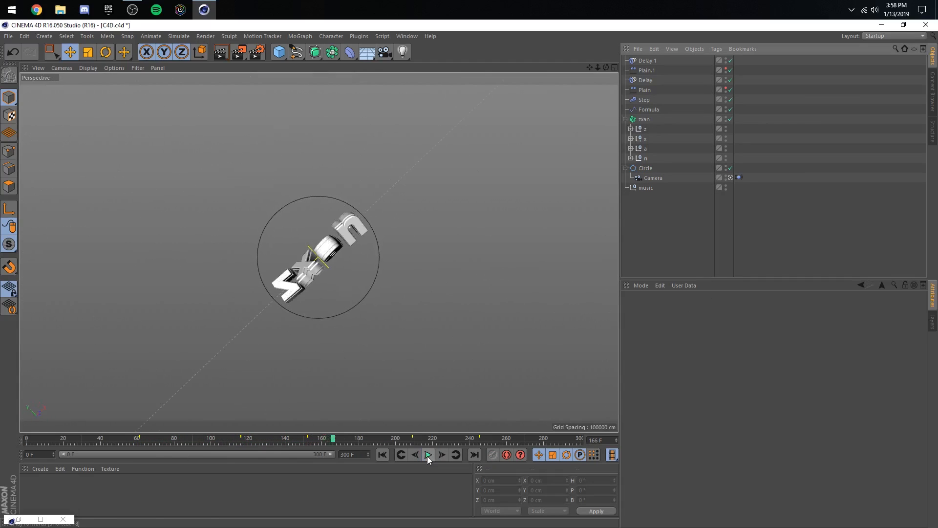
- Lower the Circle's heading key at frame 154 to about -73° on the F-curve and steepen its outgoing tangent
click(643, 169)
click(312, 439)
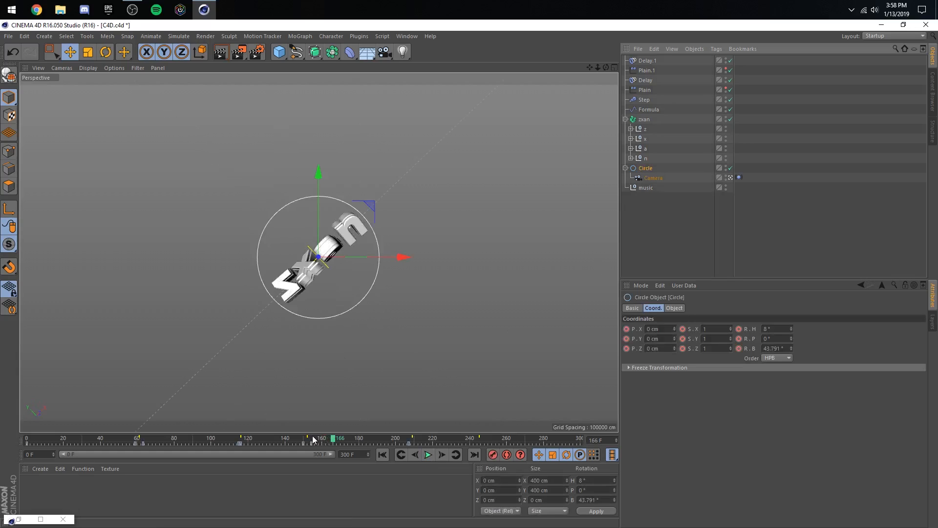
click(41, 519)
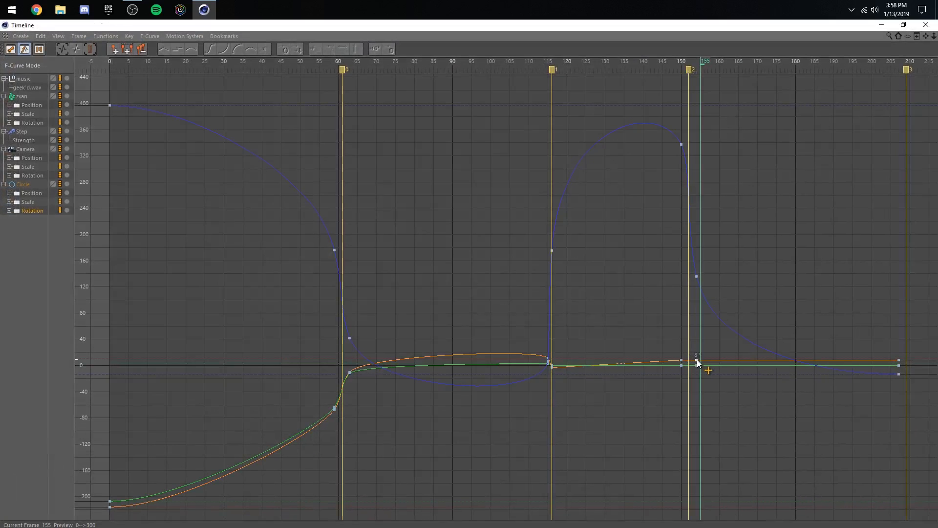
drag(697, 362, 697, 413)
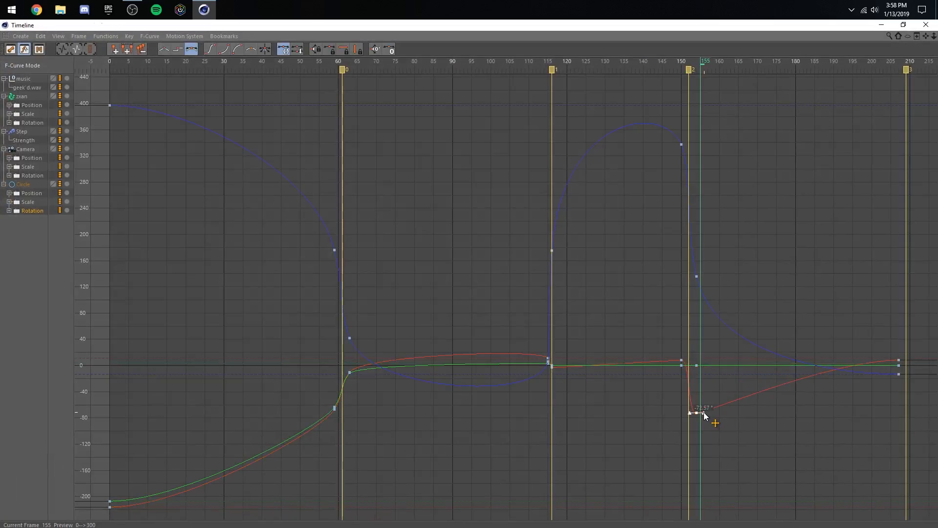
click(782, 413)
- Minimize the timeline and play back the third beat from about frame 137
click(881, 25)
click(279, 439)
click(428, 454)
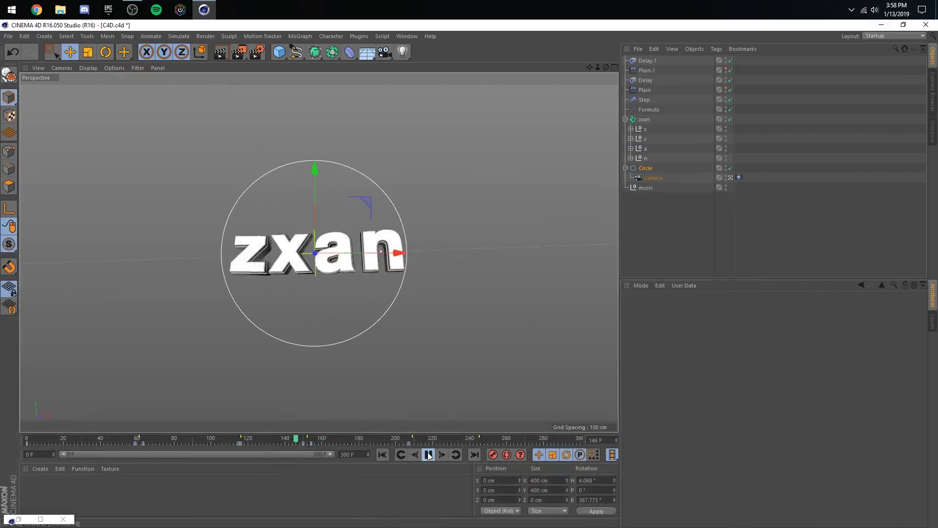
click(428, 455)
- Lower the Circle's heading key at frame 154 to about -189° and play back the third beat
click(40, 519)
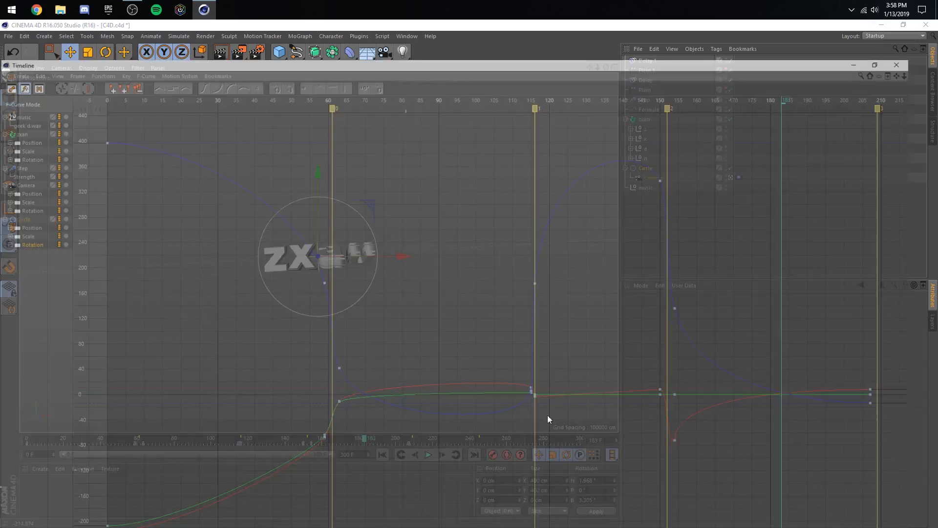
drag(697, 413, 697, 488)
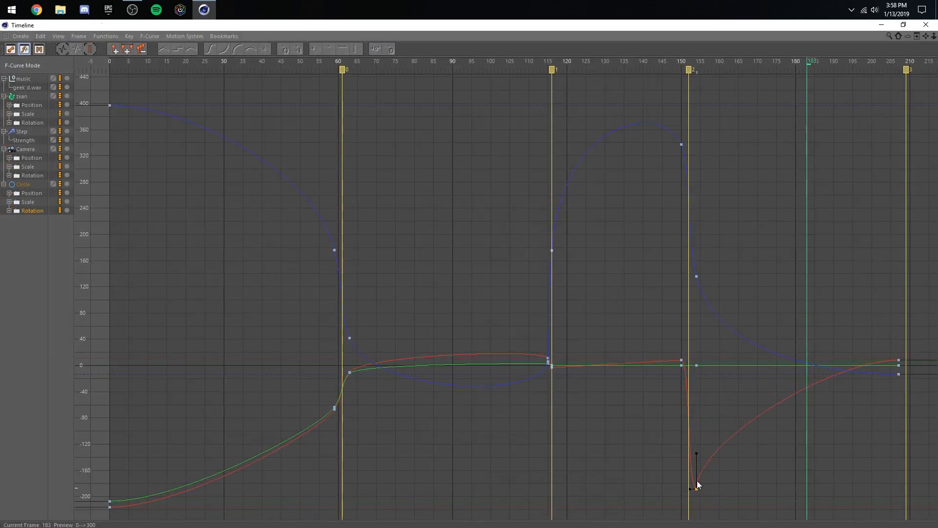
click(881, 24)
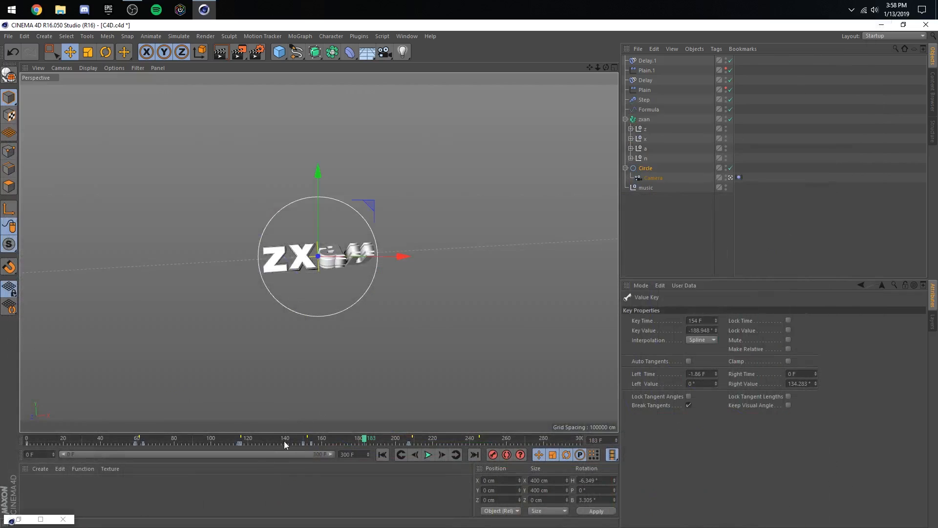
click(283, 440)
click(429, 455)
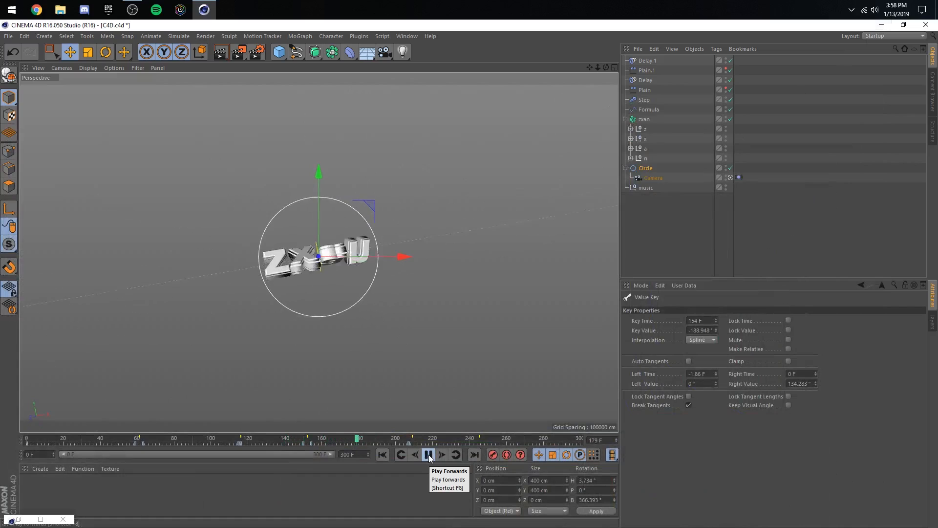
click(429, 455)
- Restore the timeline and lower the Circle's heading key at frame 150 slightly on the F-curve
click(40, 519)
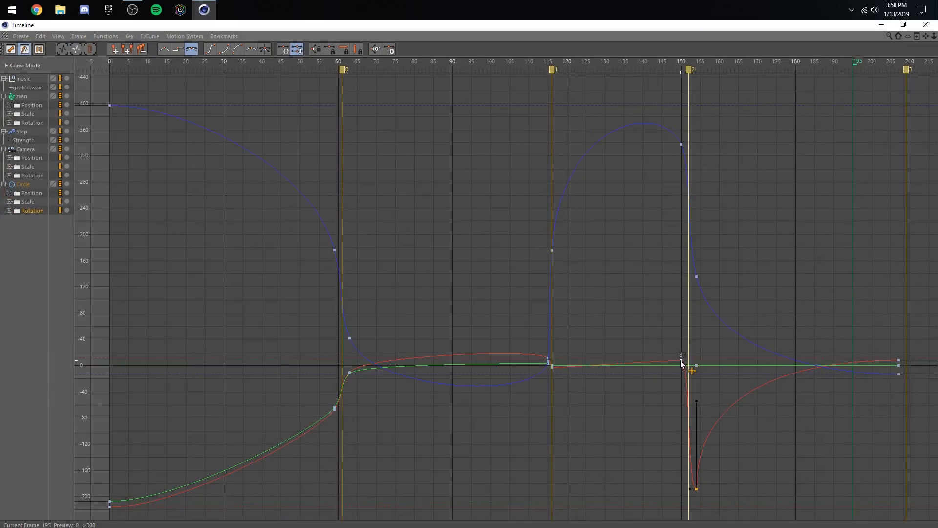
drag(680, 360, 686, 368)
click(697, 393)
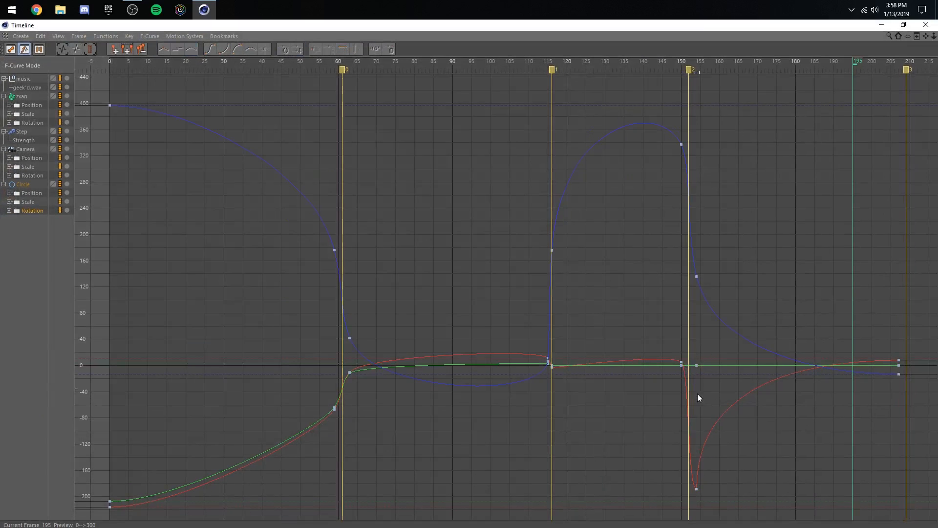
click(697, 488)
click(680, 362)
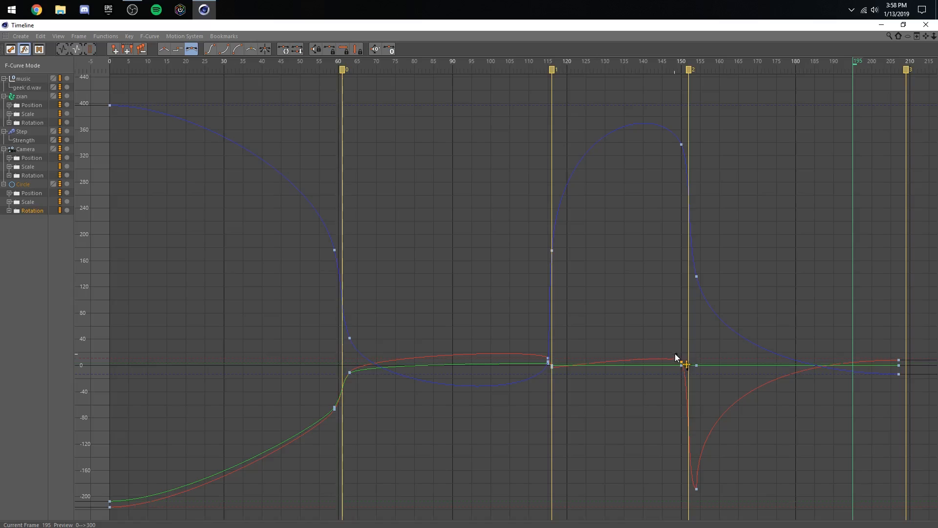
drag(675, 353, 641, 281)
key(ctrl+z)
key(ctrl+z)
drag(681, 390, 646, 311)
key(ctrl+z)
key(ctrl+z)
- Reshape the outgoing tangent of the Circle's heading key at frame 154 for a steep exit that eases out
click(696, 489)
drag(697, 399, 708, 489)
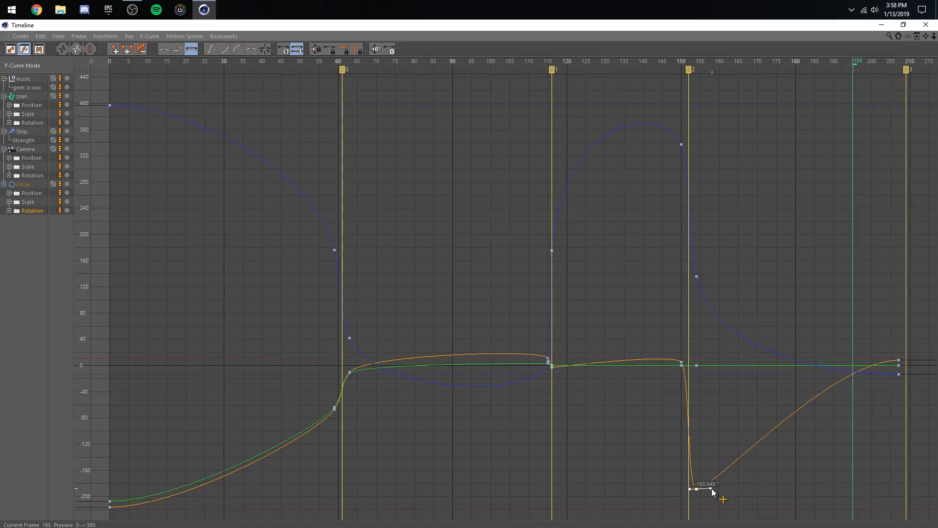
drag(712, 488, 676, 390)
click(806, 397)
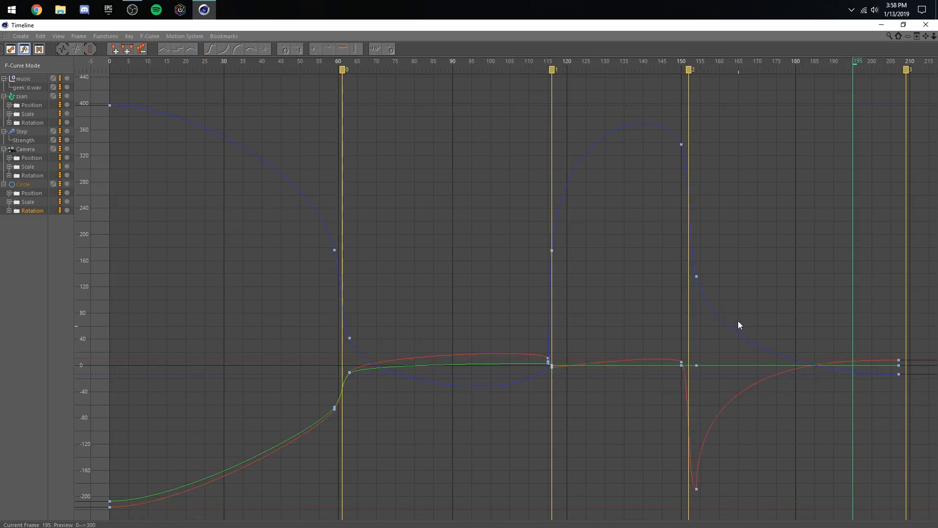
- Steepen the outgoing tangent of the Circle's bank key at frame 154 on the F-curve
click(696, 277)
mouse_move(707, 339)
mouse_down()
mouse_move(714, 353)
mouse_move(711, 335)
mouse_up()
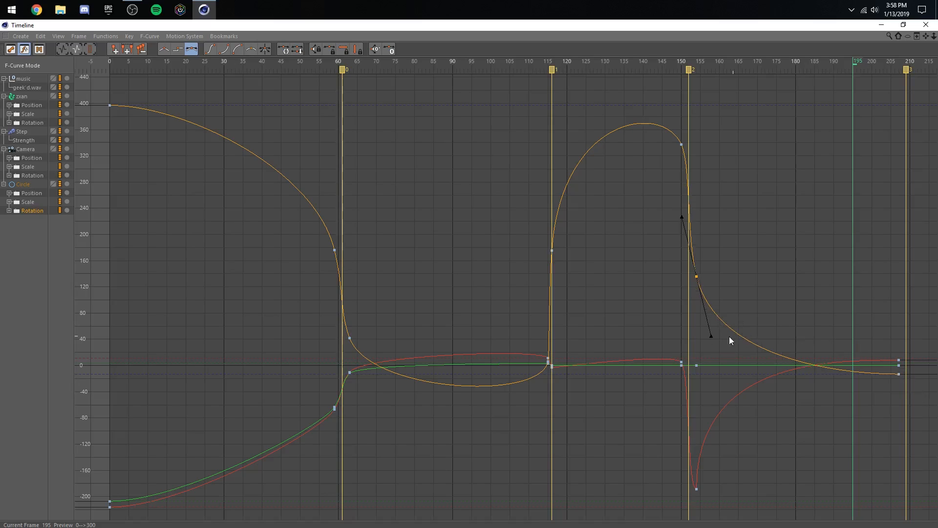
drag(711, 336, 710, 350)
click(752, 311)
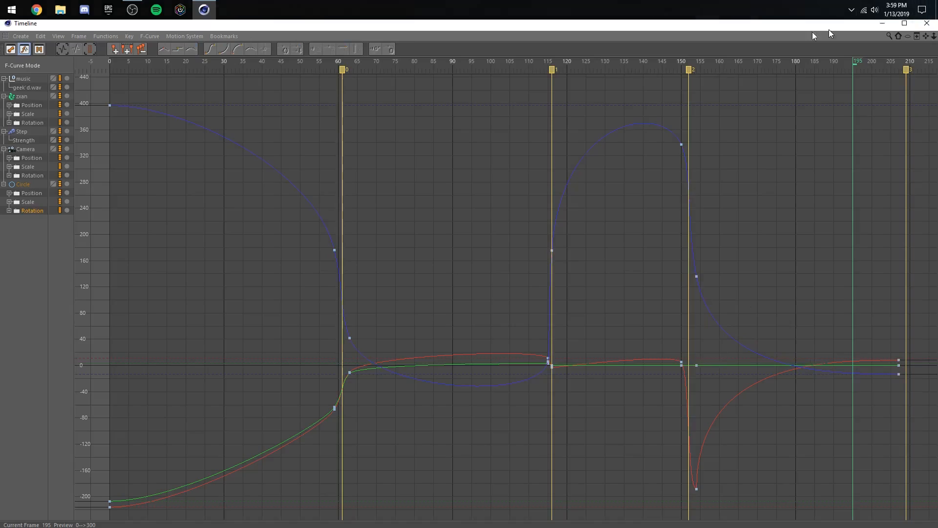
- Float the timeline beside the viewport and raise the Circle's pitch keys, to 6.88° at frame 207 and slightly at frame 154
click(902, 25)
drag(897, 100, 894, 99)
click(457, 453)
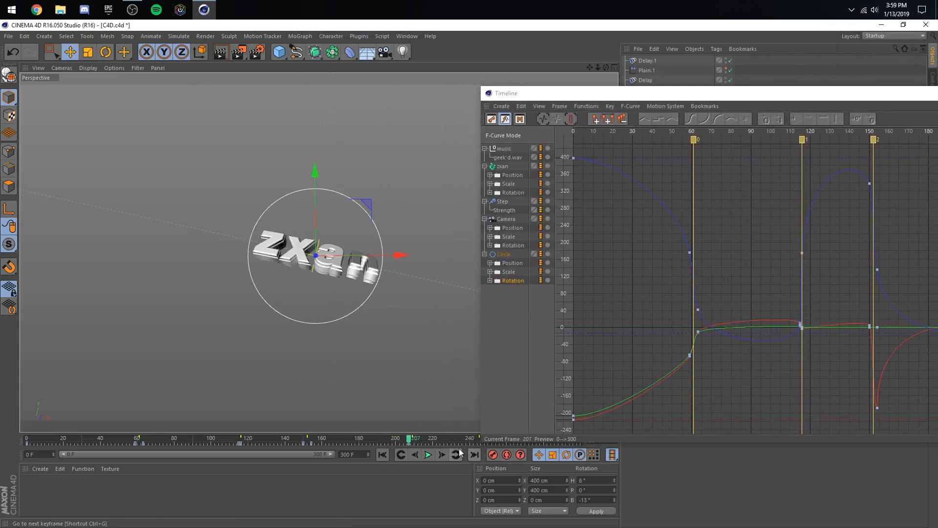
drag(555, 96, 520, 79)
drag(704, 79, 622, 64)
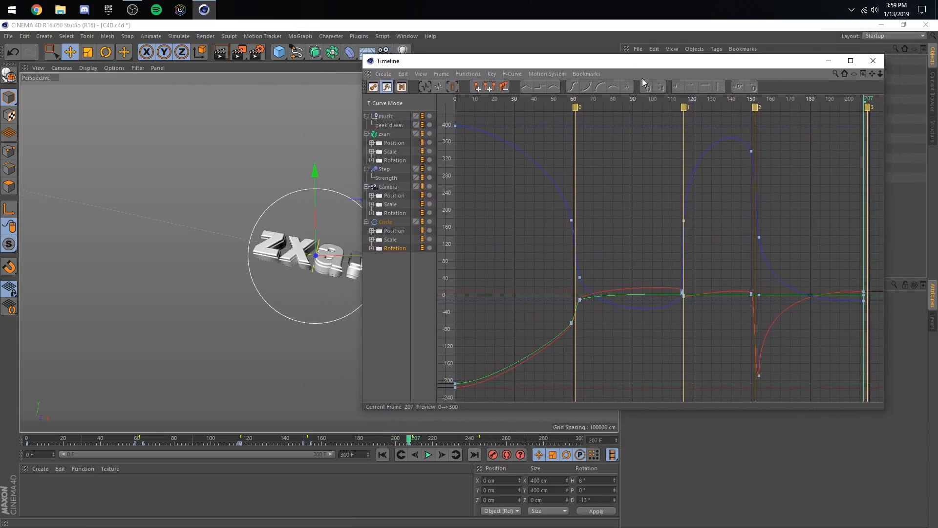
drag(863, 296, 864, 293)
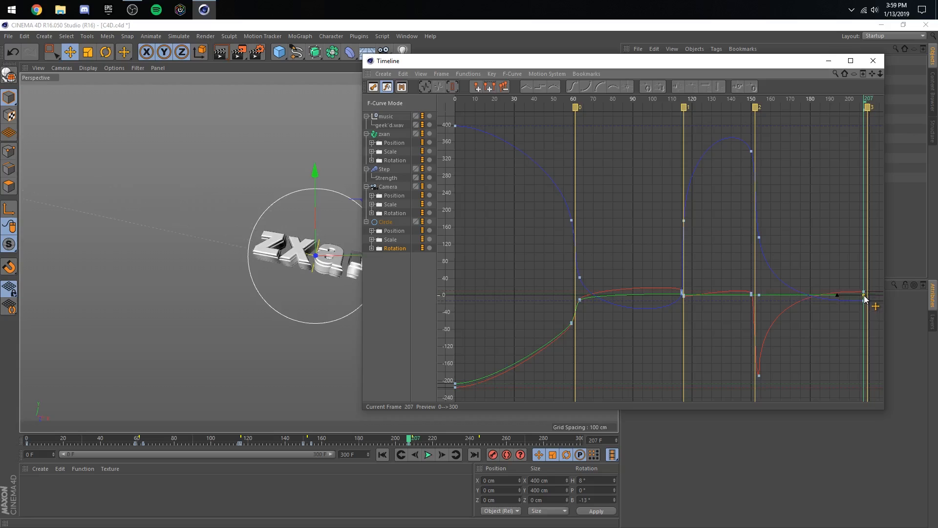
click(764, 294)
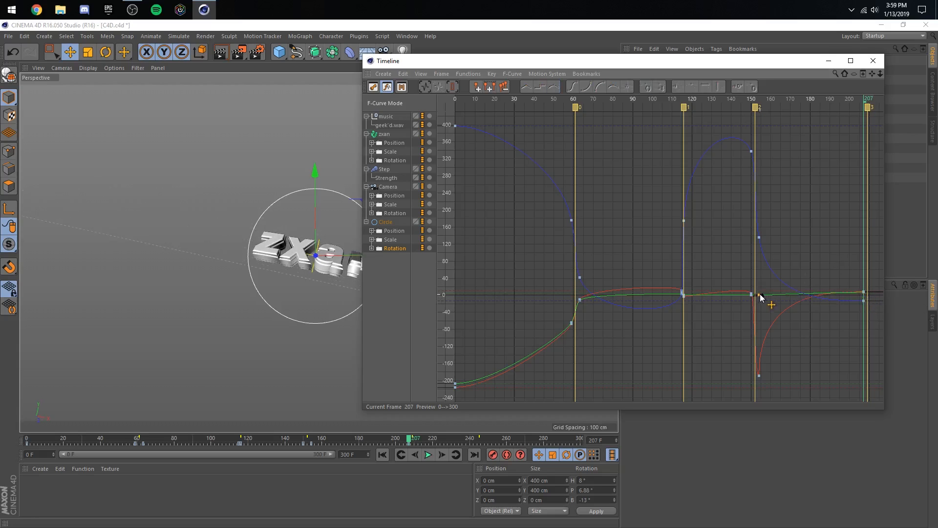
drag(760, 294, 760, 293)
click(796, 250)
- Play back the animation from about frame 104 and again from the start, keeping the timeline window clear of the viewport
click(218, 438)
click(427, 454)
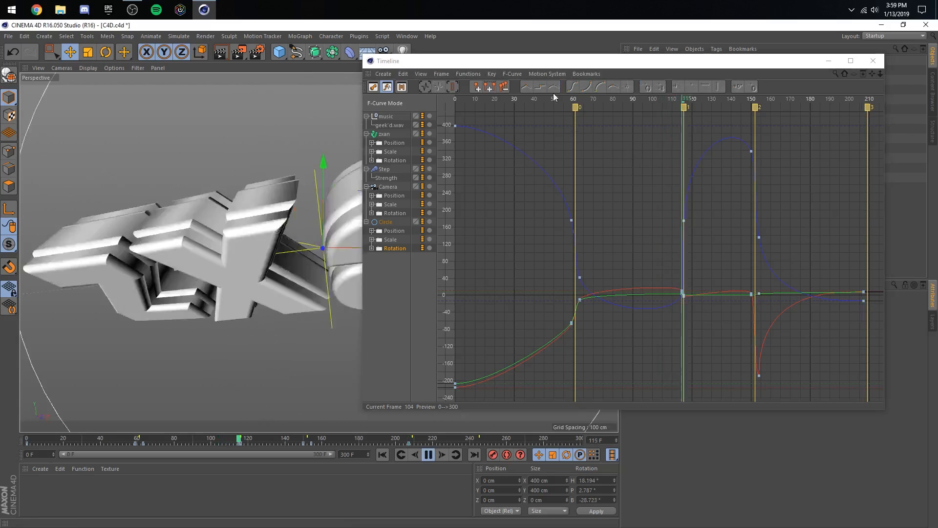
drag(561, 61, 647, 74)
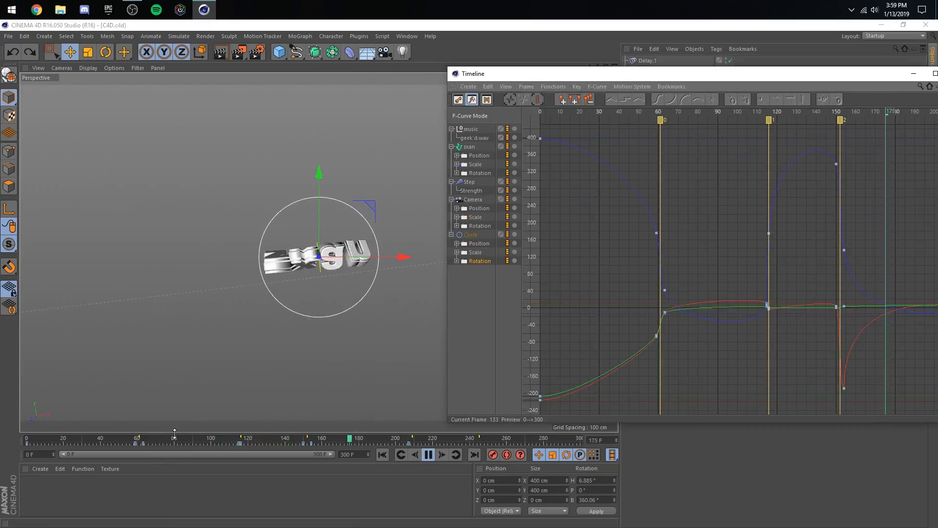
drag(217, 439, 26, 436)
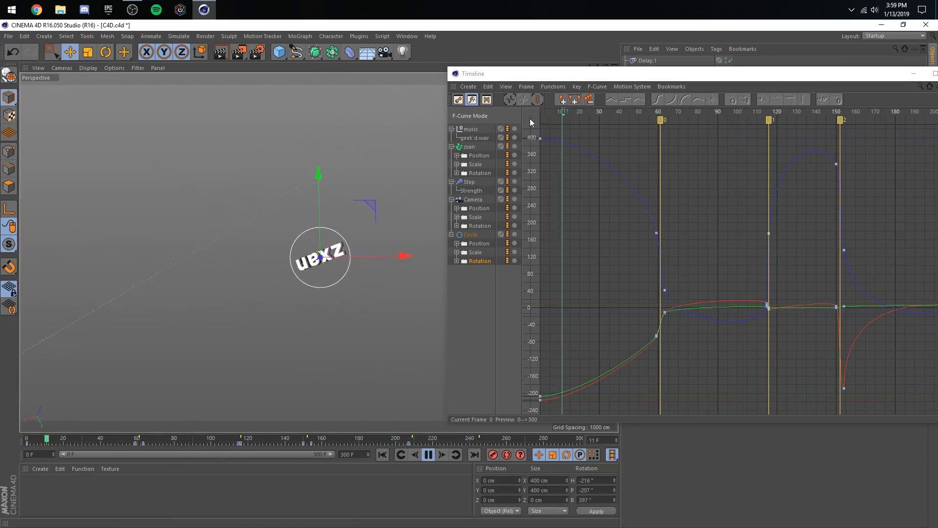
drag(531, 79, 660, 77)
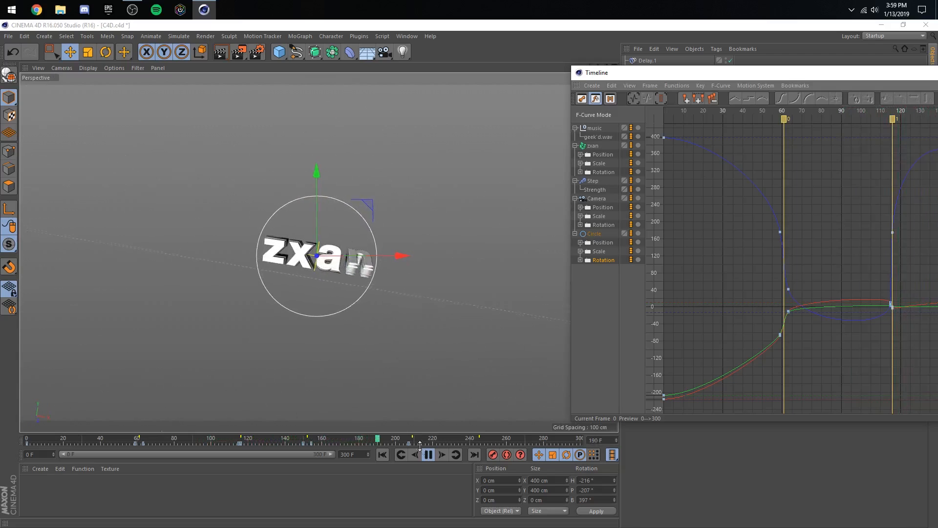
click(429, 460)
- Go to frame 211, close the timeline window and show the Circle's coordinates
drag(294, 442, 410, 444)
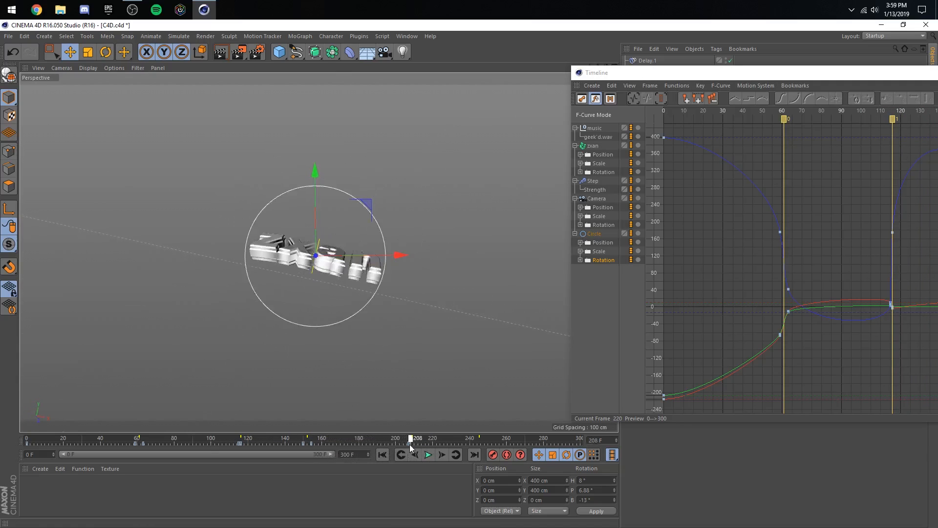
click(443, 457)
click(444, 456)
drag(670, 76, 625, 305)
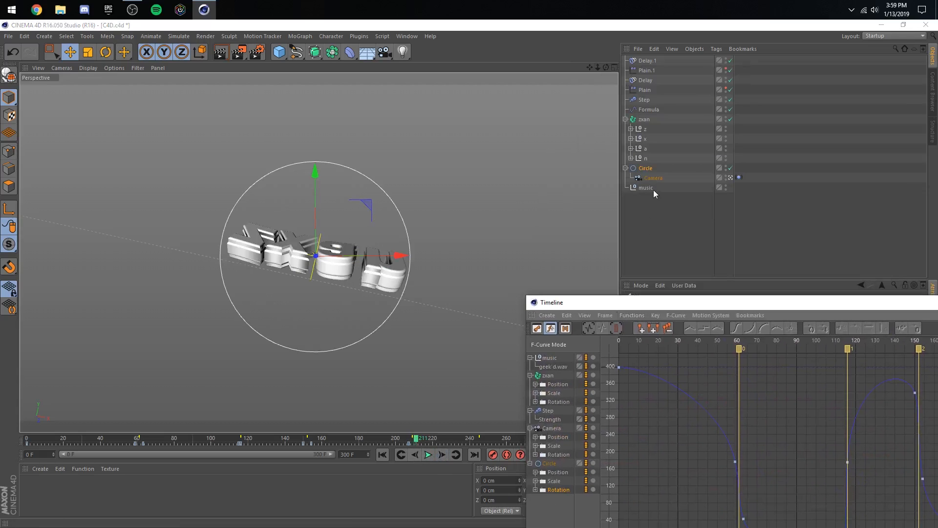
click(646, 169)
drag(781, 303, 414, 392)
click(670, 390)
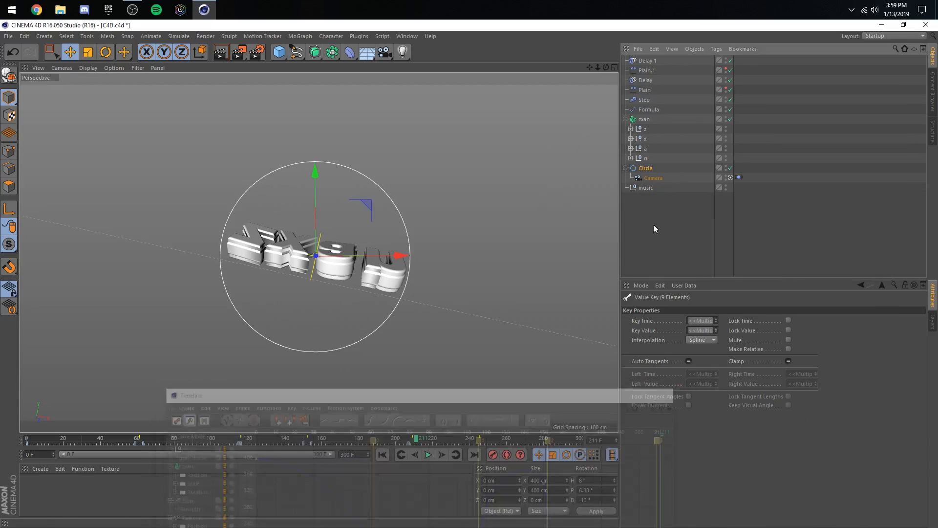
click(645, 170)
- Keyframe the Circle's rotation at frame 211 with heading 3°, pitch 2° and bank -180°
drag(790, 349, 790, 374)
double_click(776, 339)
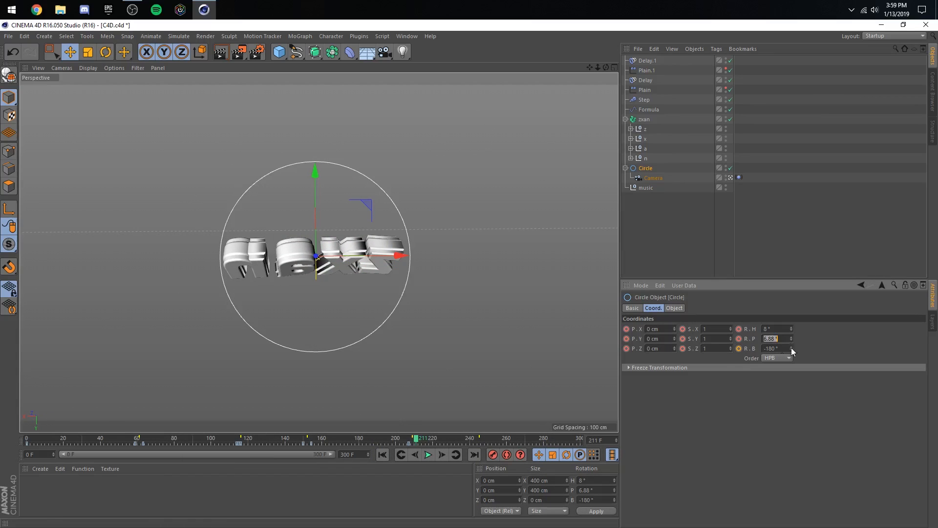
text(2)
drag(763, 329, 799, 332)
text(3)
key(Return)
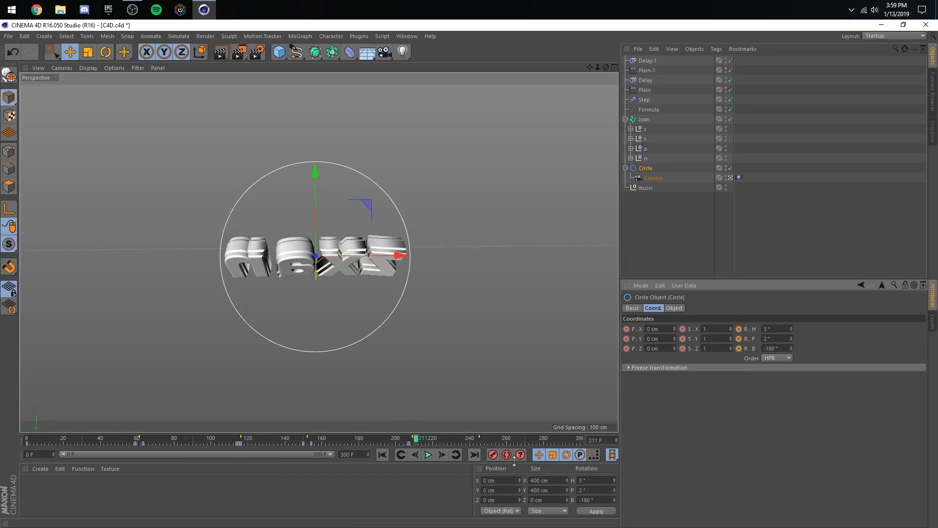
click(493, 454)
- Keyframe the Circle's rotation at frame 245 with bank 0° and play back briefly from about frame 194
click(478, 441)
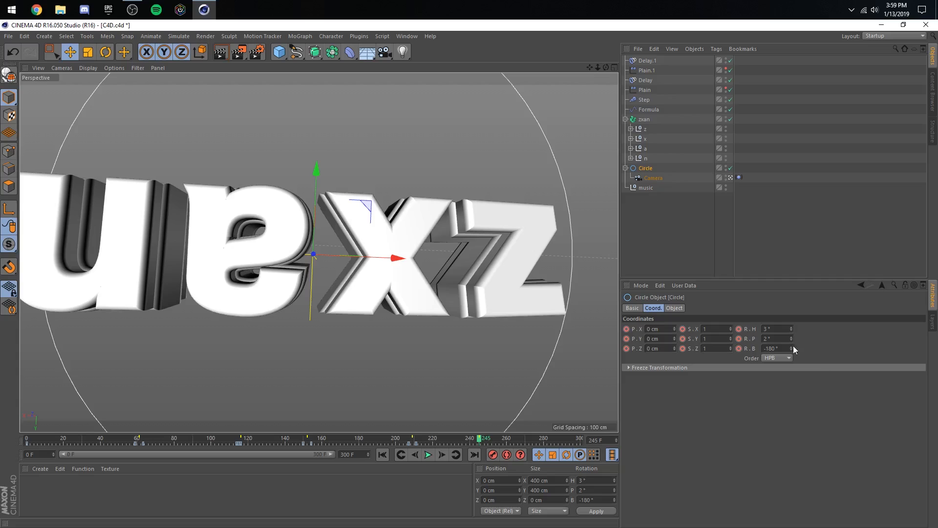
double_click(772, 348)
text(0)
click(493, 454)
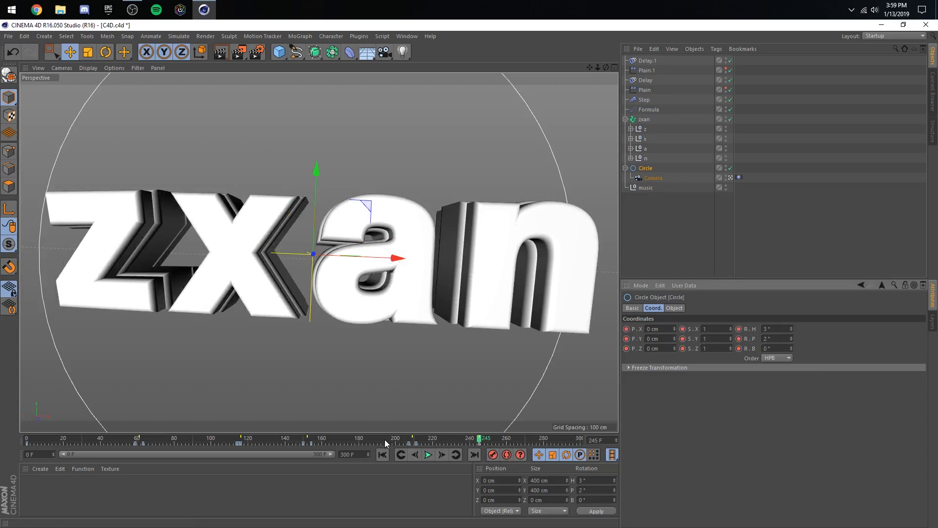
click(385, 441)
click(429, 454)
click(429, 455)
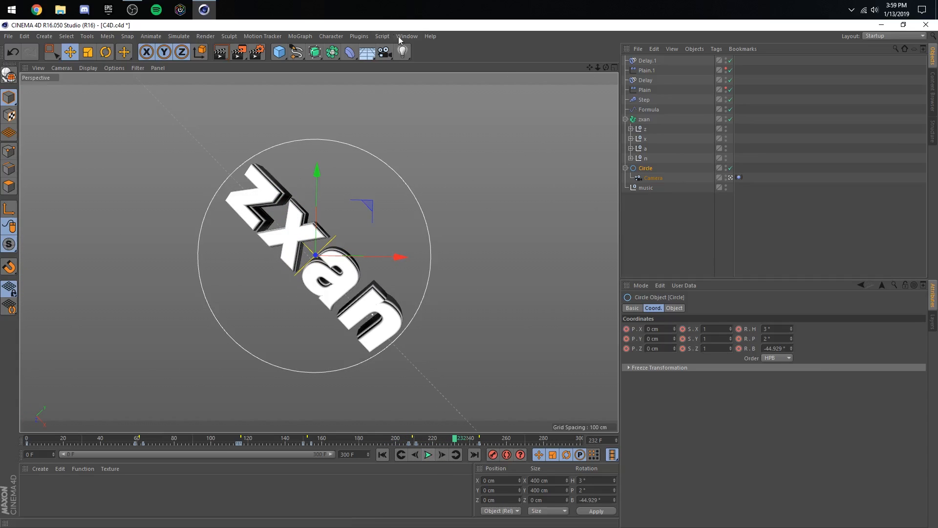
- Reopen the F-curve timeline with all keys framed, move it off the viewport and go to the keyframe at frame 245
click(404, 37)
click(429, 122)
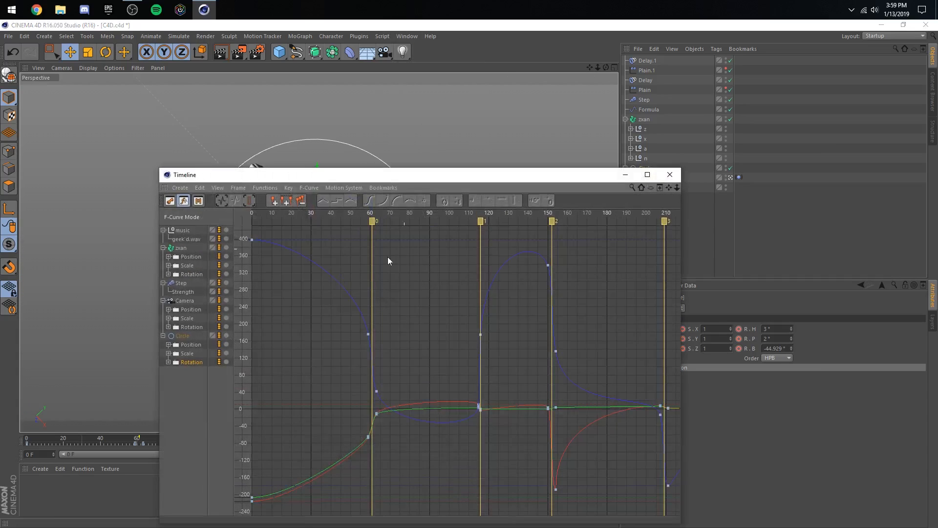
click(218, 188)
click(257, 235)
drag(298, 177, 218, 67)
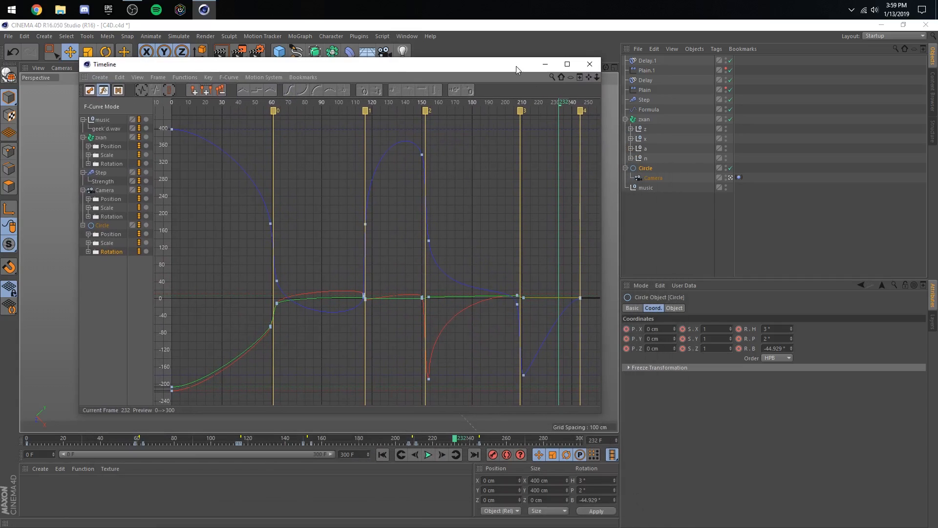
drag(516, 66, 897, 379)
drag(524, 511, 523, 507)
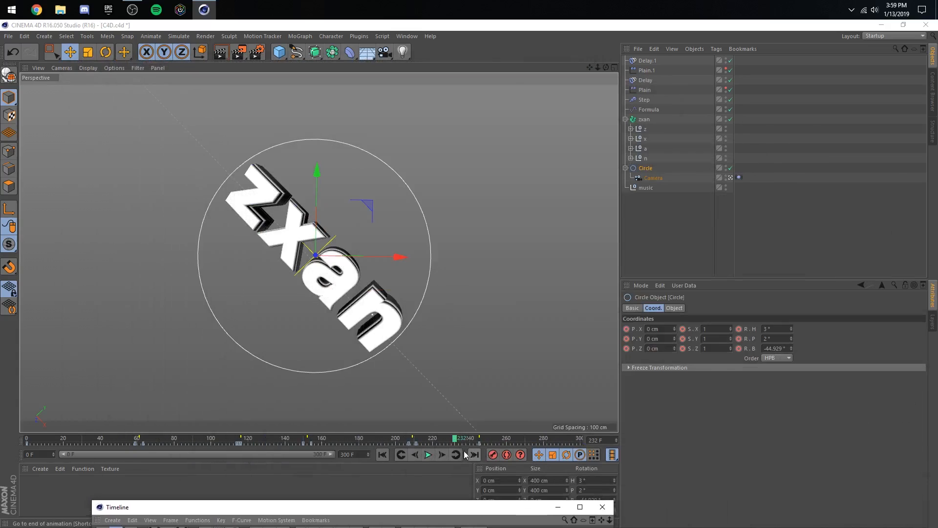
click(459, 454)
- Keyframe the Circle's bank at 360° at frame 245 and inspect the resulting F-curve
double_click(780, 346)
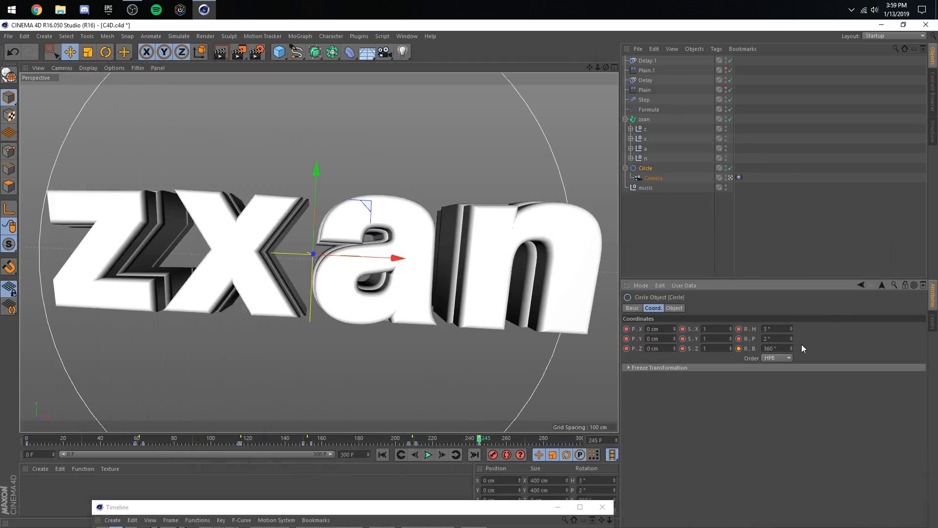
click(493, 454)
drag(462, 506, 437, 8)
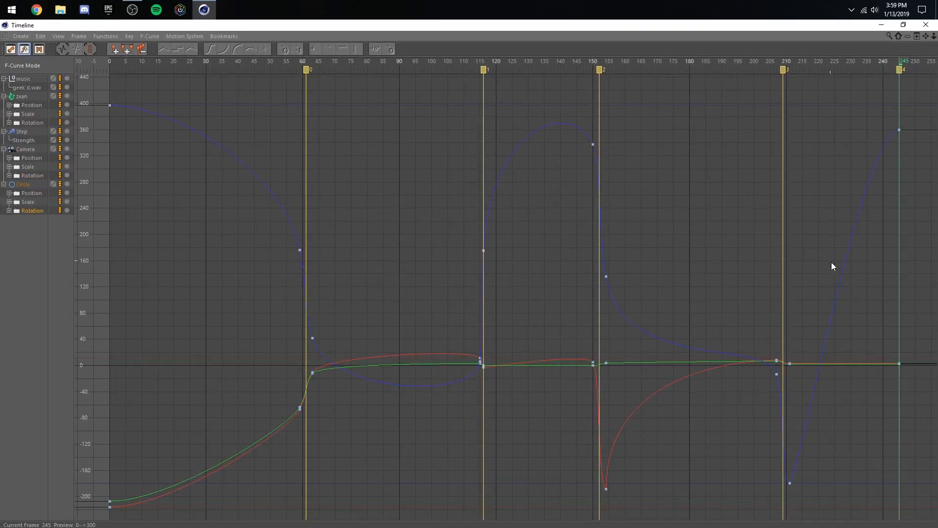
double_click(762, 28)
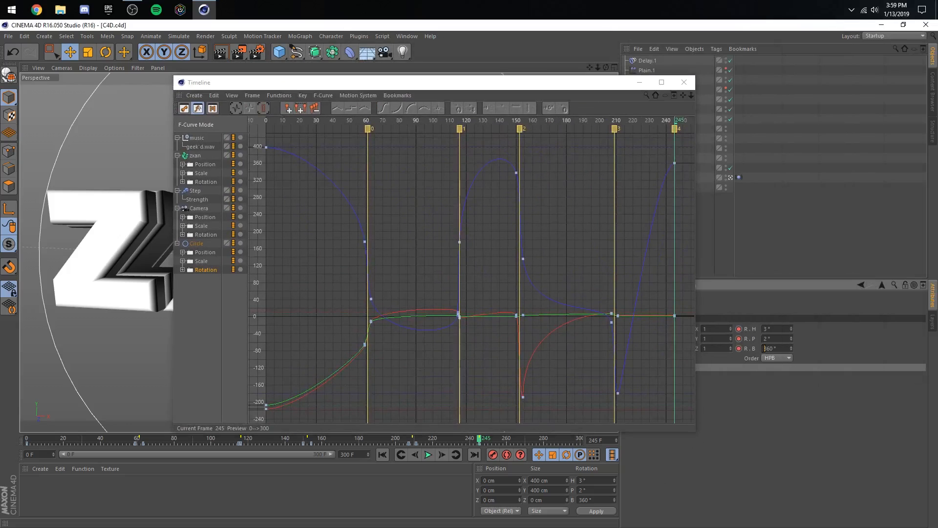
- Keyframe the Circle's bank at -360° at frame 245 and steepen the outgoing tangent of its frame 211 bank key
click(492, 454)
click(646, 363)
scroll(644, 362, down, 6)
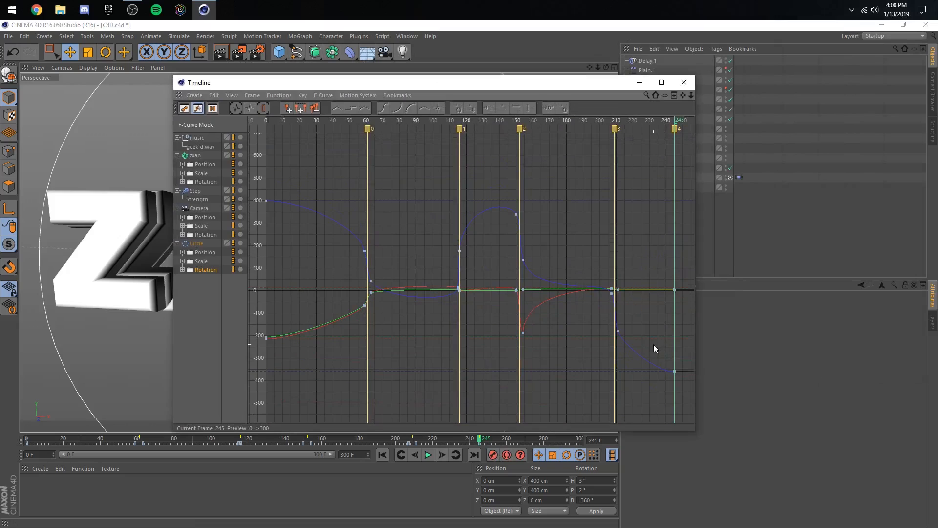
mouse_move(619, 350)
mouse_down()
mouse_move(619, 333)
mouse_move(623, 365)
mouse_up()
click(609, 337)
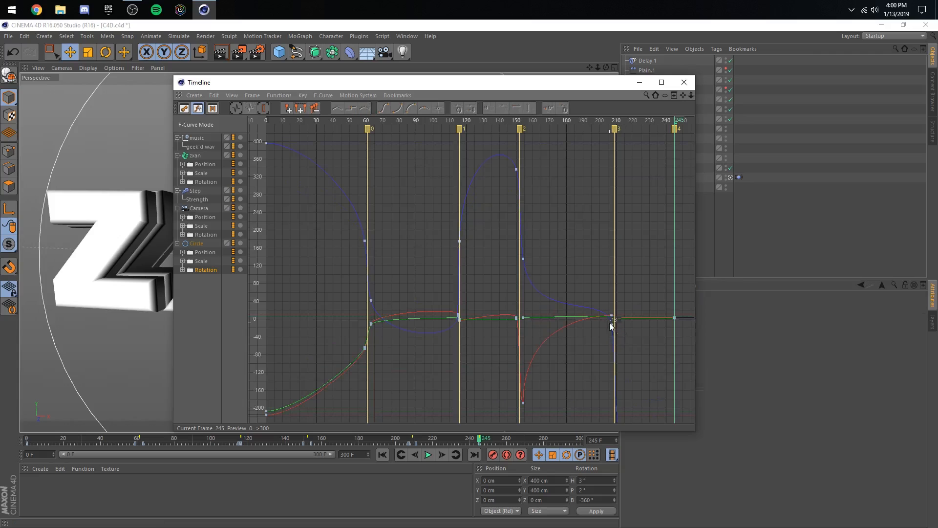
- Minimize the timeline and play back the animation from about frame 140 and again from the start
click(639, 82)
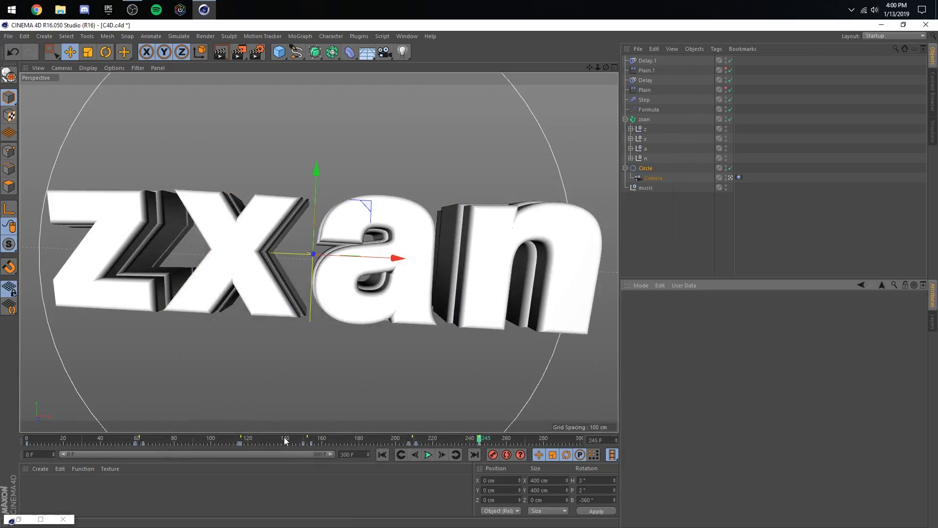
click(285, 441)
click(429, 454)
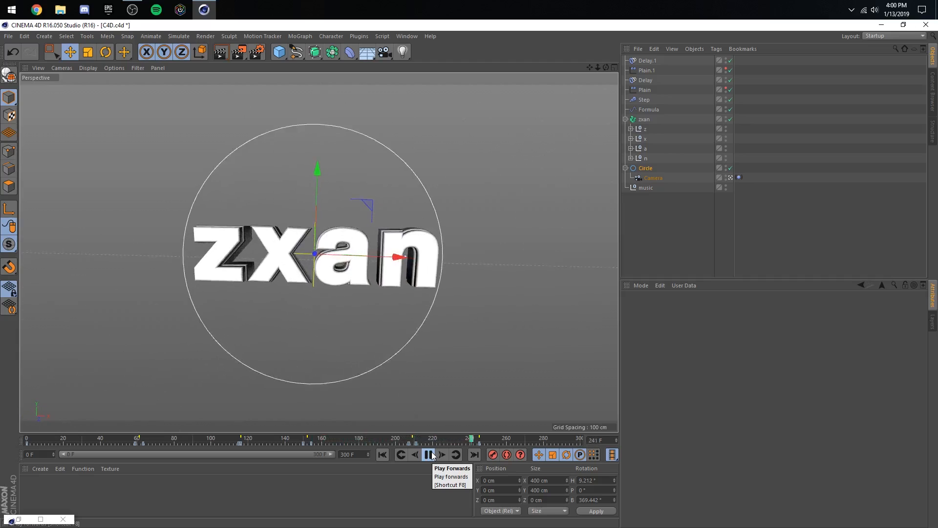
click(432, 453)
drag(398, 443, 27, 440)
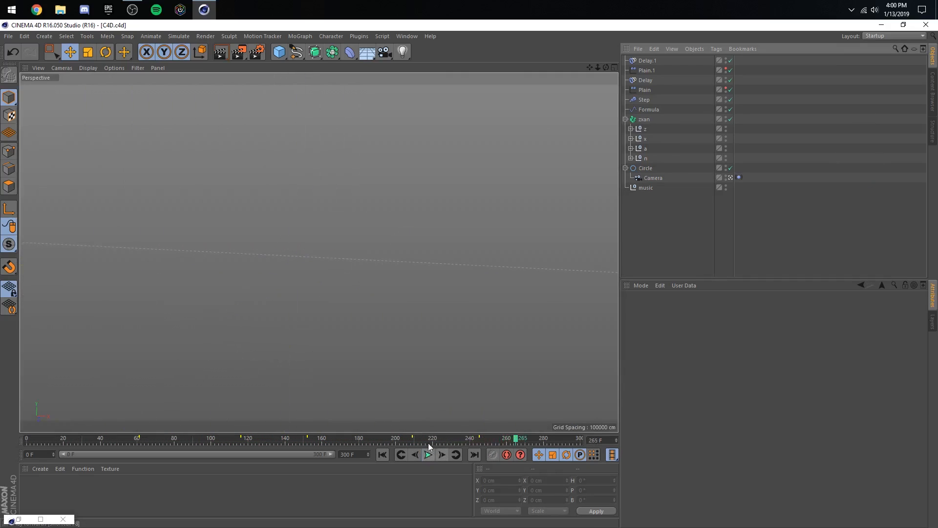
click(281, 441)
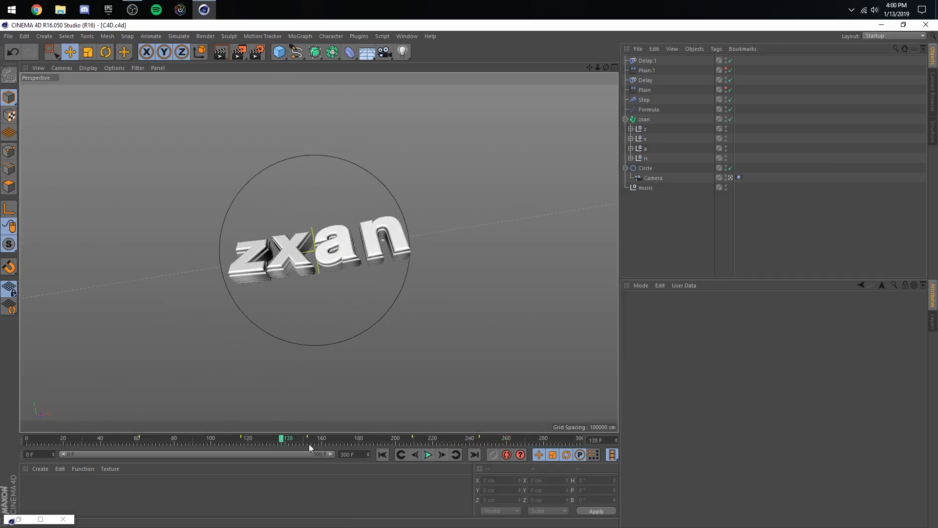
- Try a project frame rate of 60 FPS, play the animation from frame 0 and scrub back to about frame 166
drag(276, 440, 24, 440)
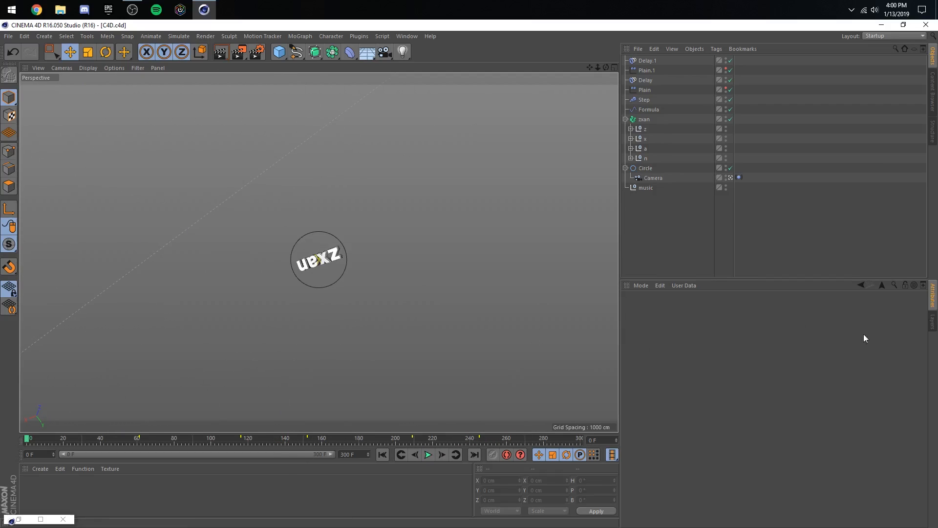
click(641, 285)
click(709, 329)
text(6)
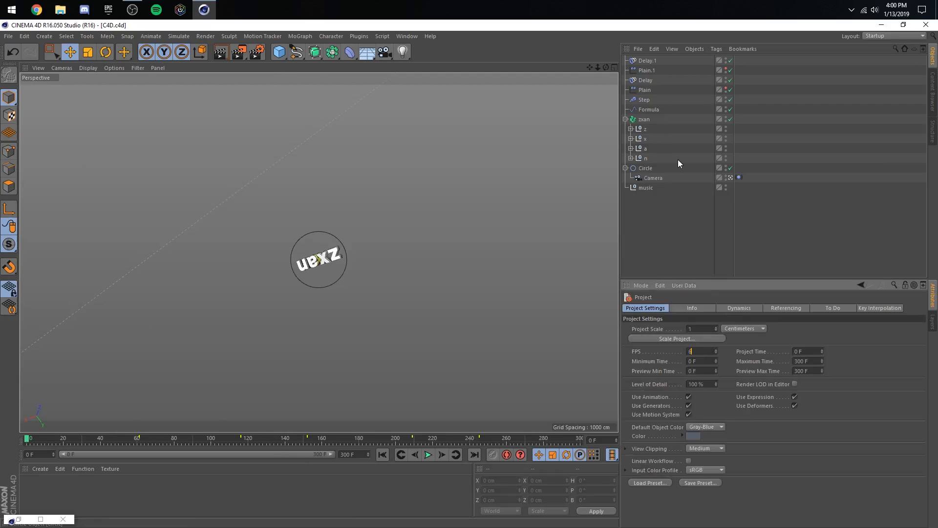
text(0)
key(Return)
click(428, 454)
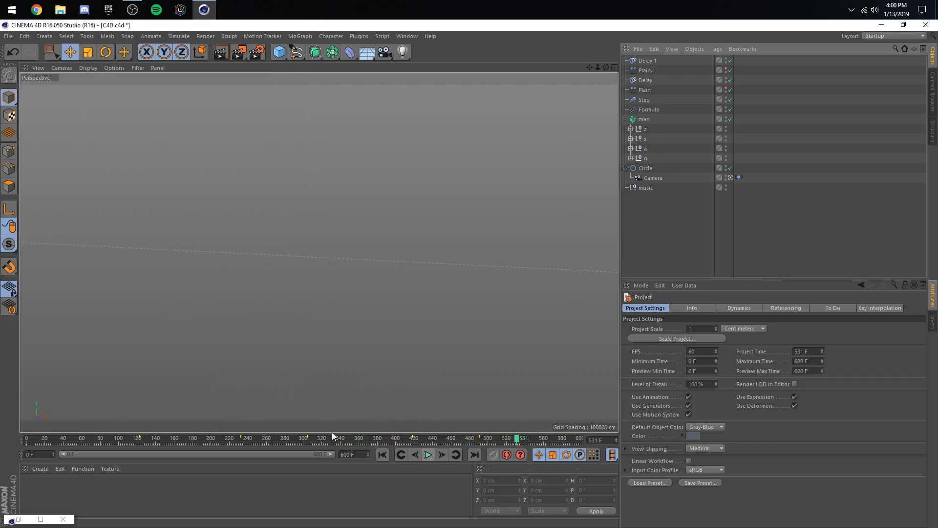
drag(332, 434, 180, 438)
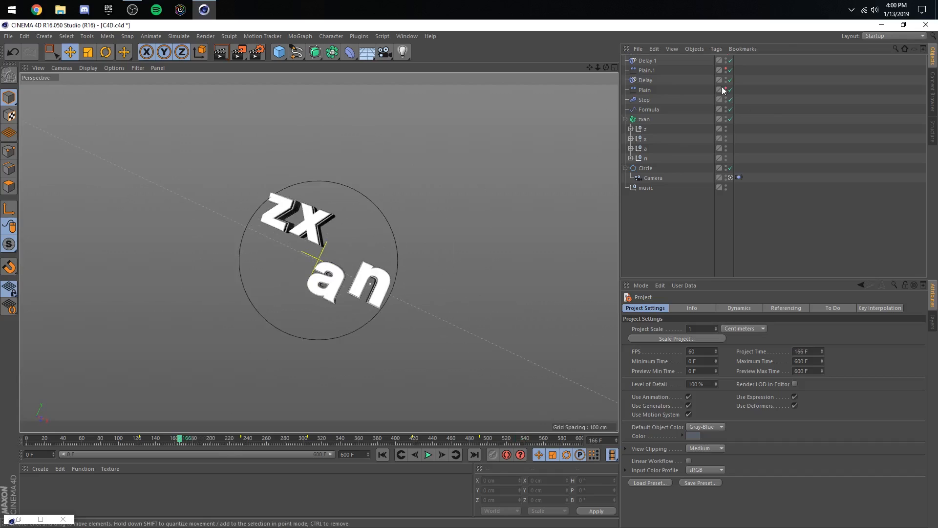
- Inspect the Delay effector's settings and play back the animation from frame 166
click(655, 60)
click(643, 80)
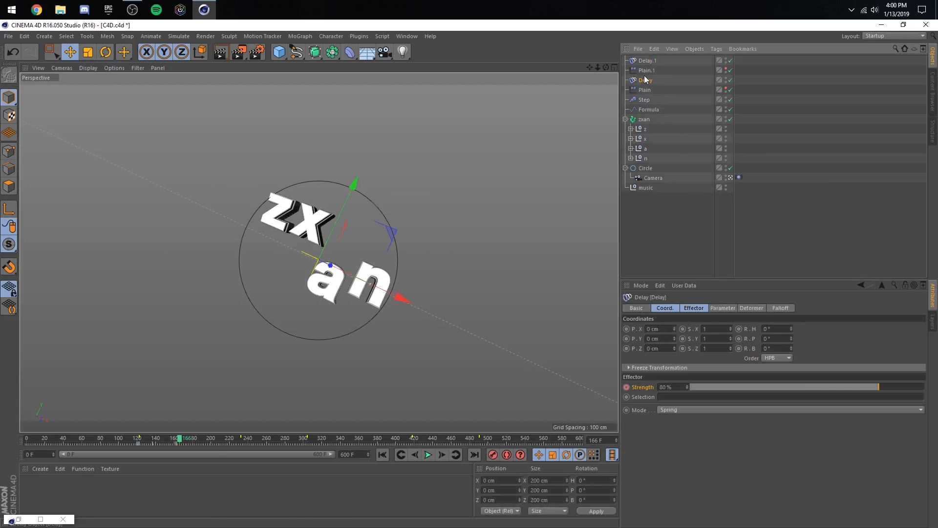
double_click(645, 79)
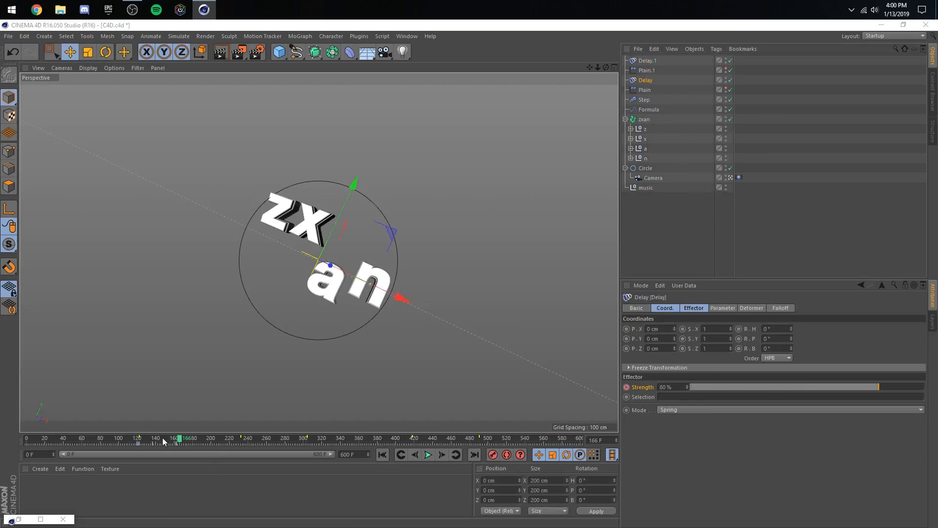
click(428, 454)
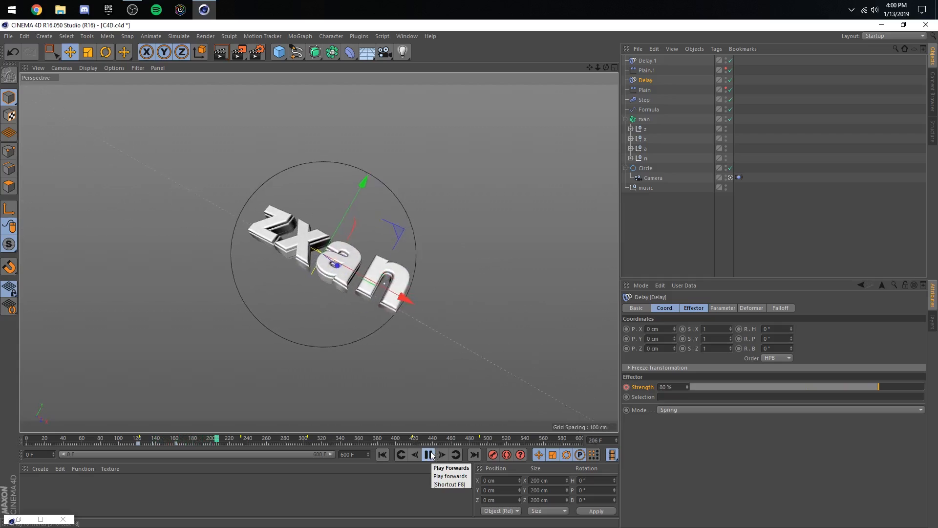
click(429, 454)
- Set the project frame rate to 30 FPS, check the playback from about frame 70 and save the project
click(641, 285)
click(668, 329)
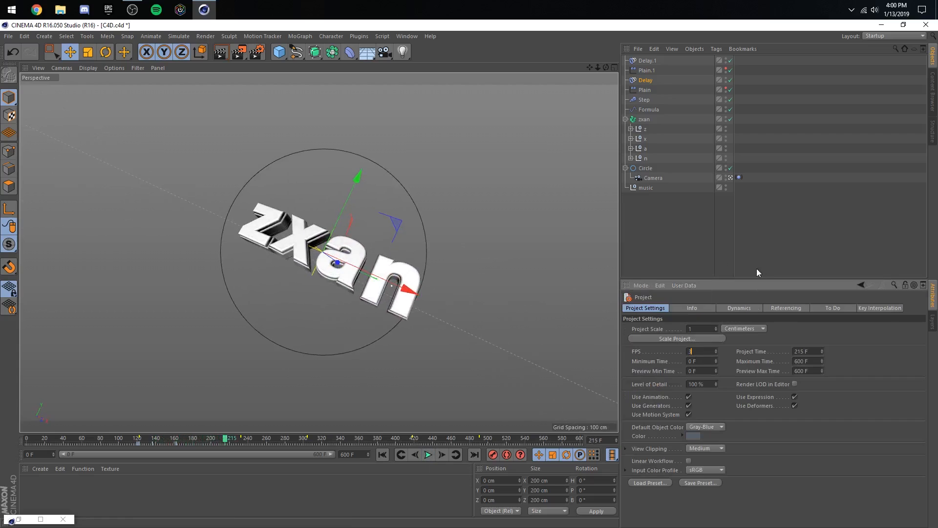
text(0)
key(Return)
click(157, 436)
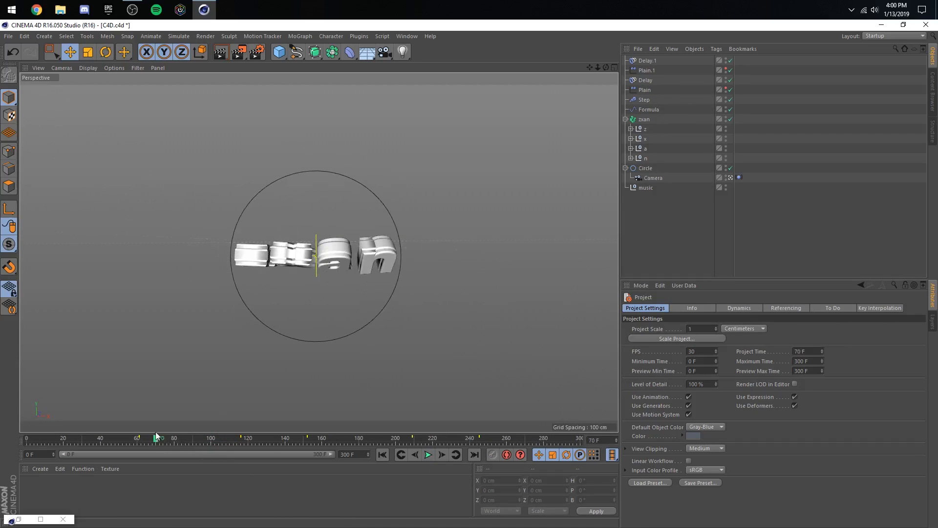
click(428, 454)
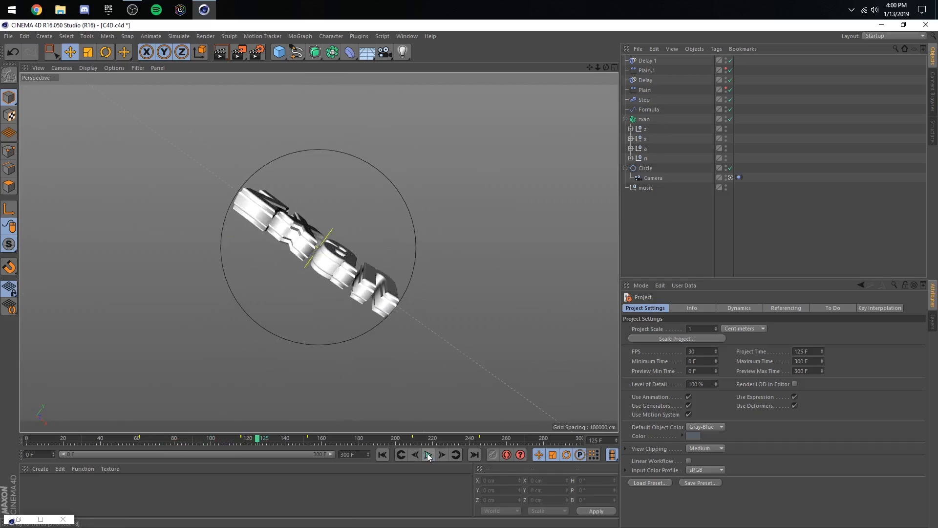
key(ctrl+s)
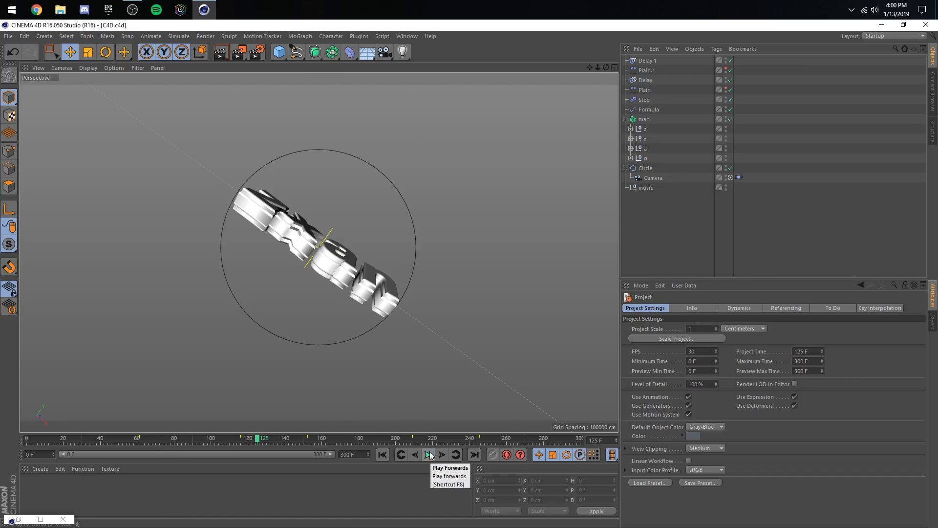
- Play back the animation from frame 125 and scrub through the earlier beats to frame 196
click(429, 455)
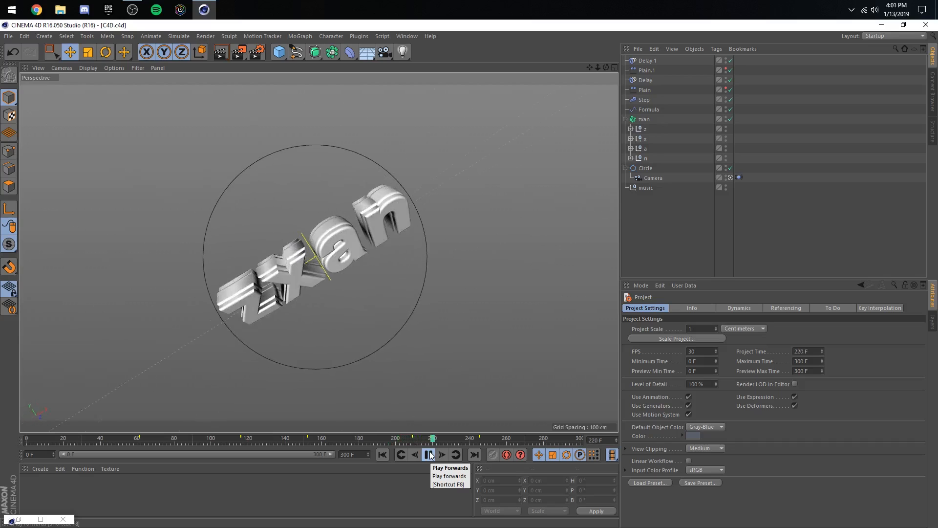
click(430, 455)
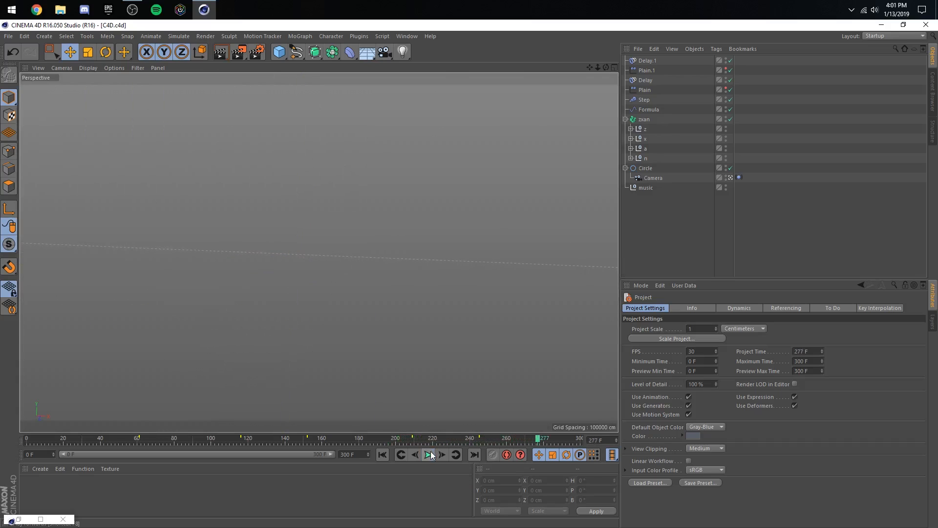
drag(548, 432, 150, 391)
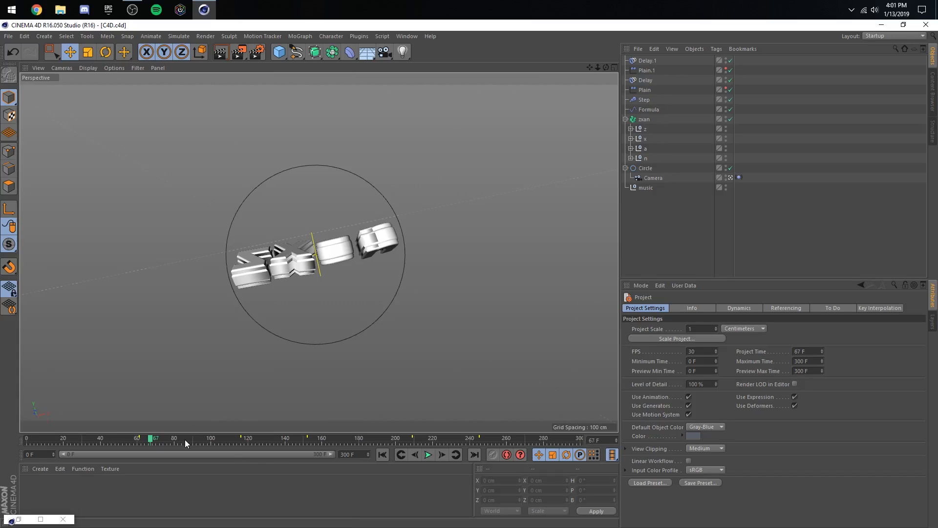
drag(185, 437, 388, 435)
- Open the render settings' save options and create a "render" folder inside the zxan folder for the image output
click(263, 54)
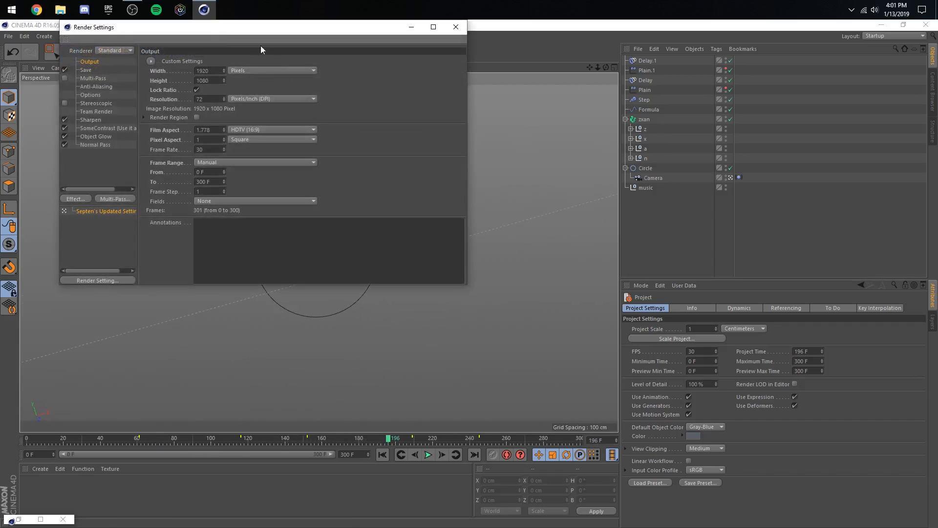
drag(228, 27, 579, 110)
click(425, 152)
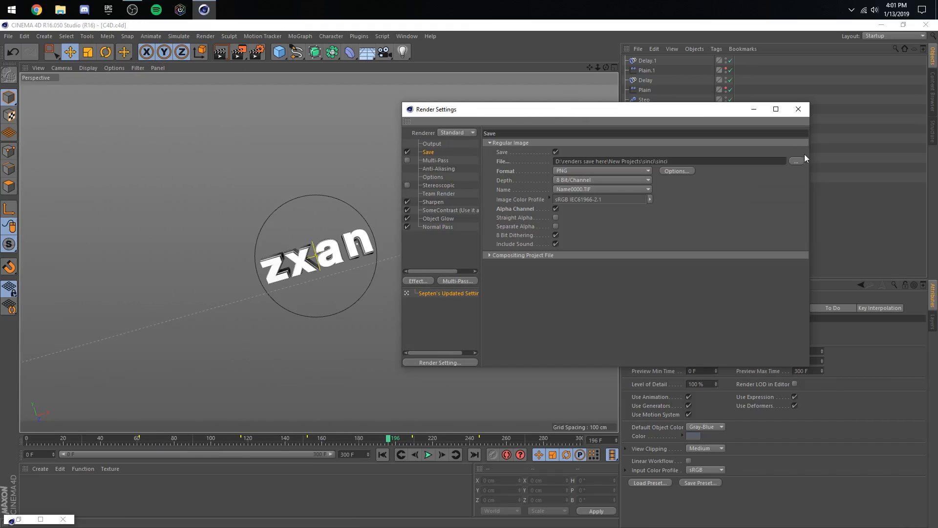
click(798, 164)
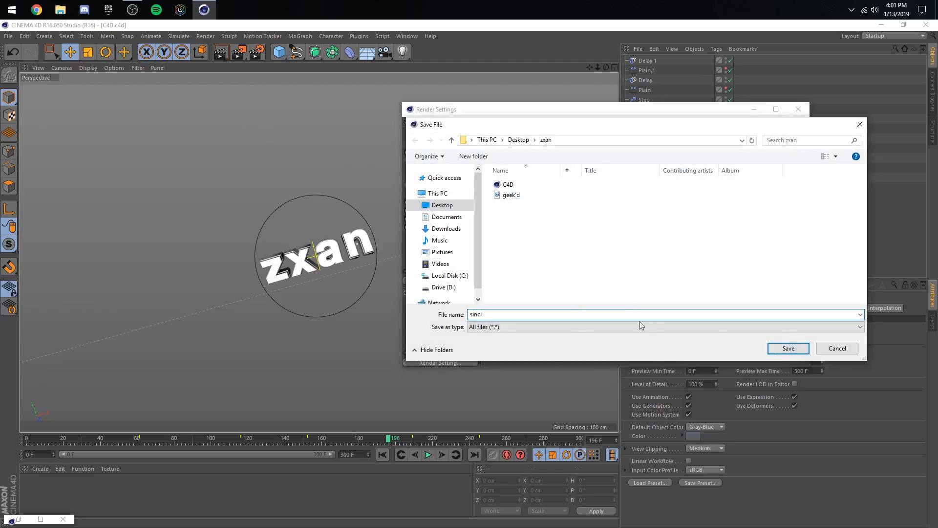
right_click(557, 242)
mouse_move(629, 346)
click(666, 345)
text(re)
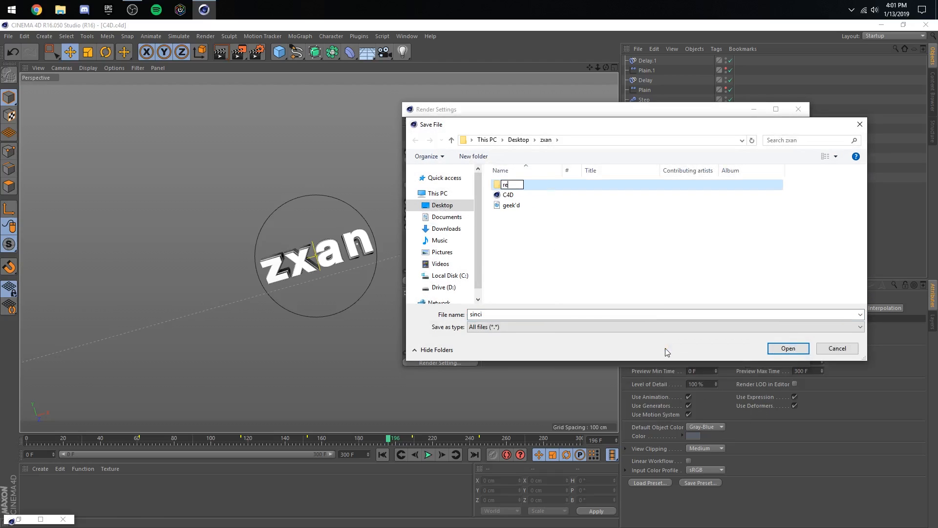
text(nder)
key(Return)
double_click(521, 184)
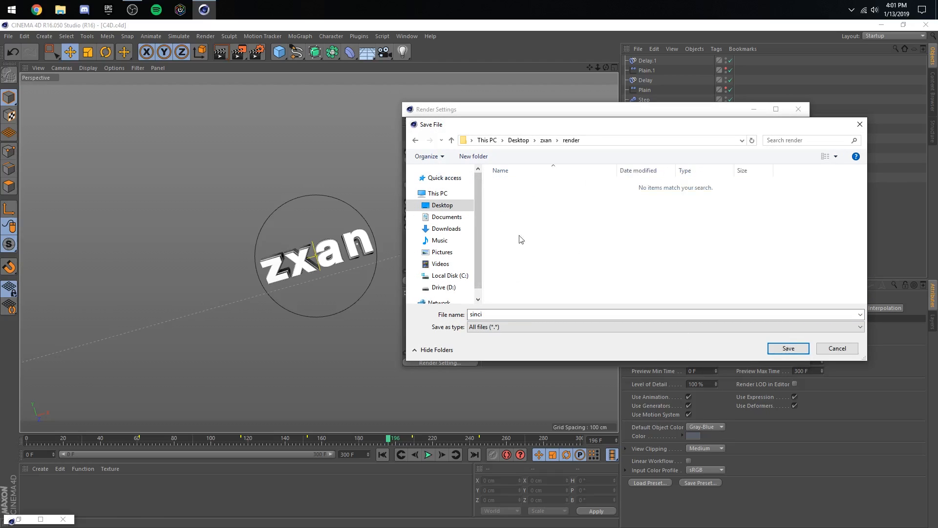
- Name the render output file zxan and review the compositing project file options for After Effects, including timeline markers
double_click(507, 314)
text(zxan)
key(Return)
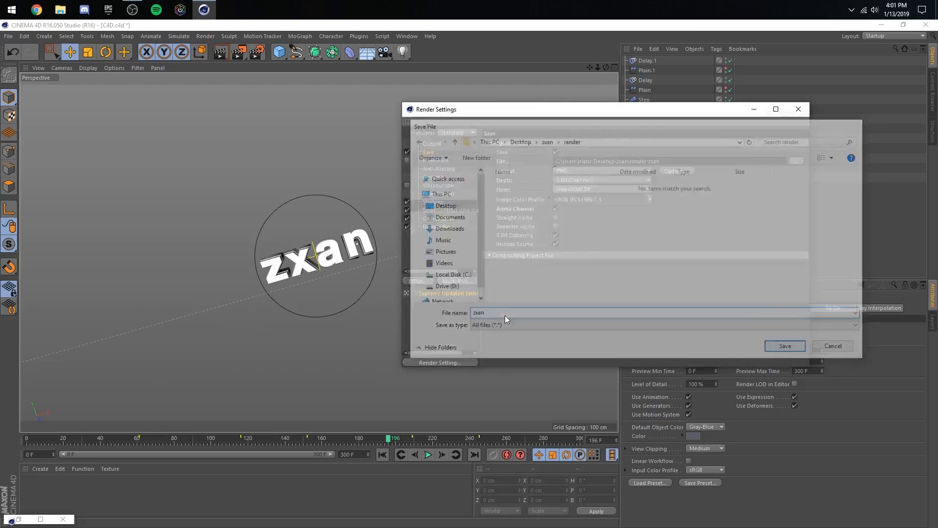
click(517, 255)
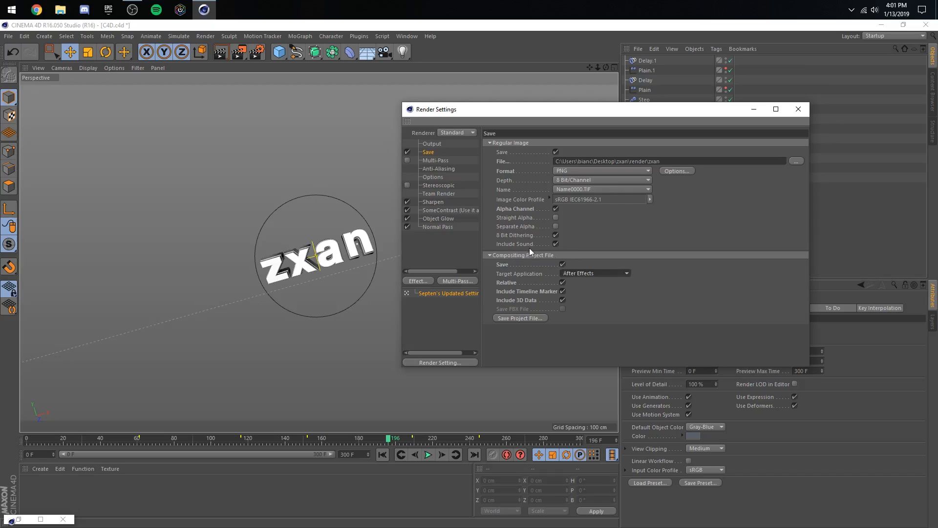
click(527, 292)
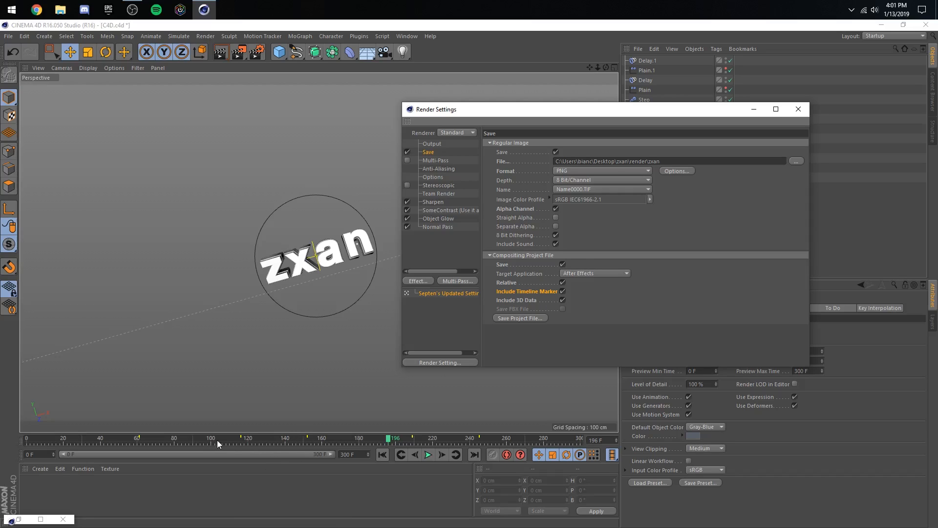
- Set the render output's frame range to All Frames and close the render settings
click(430, 143)
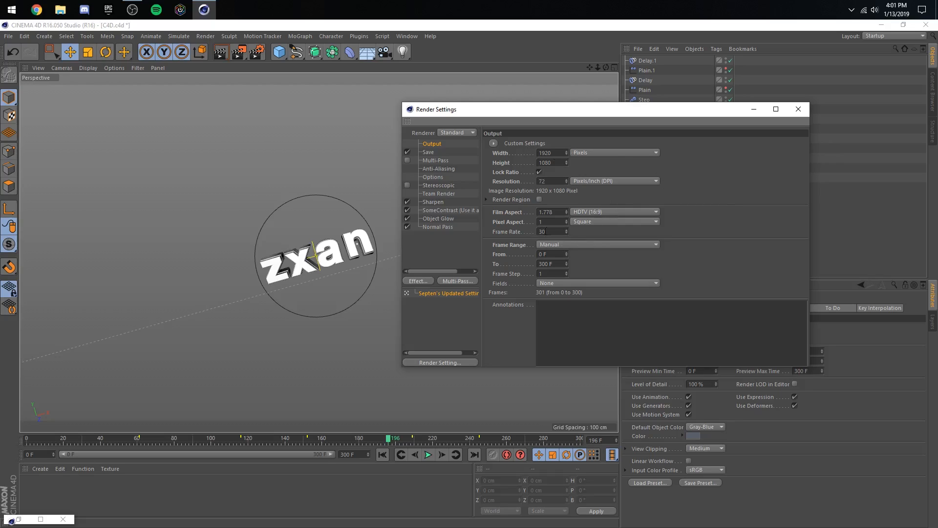
click(571, 245)
click(568, 252)
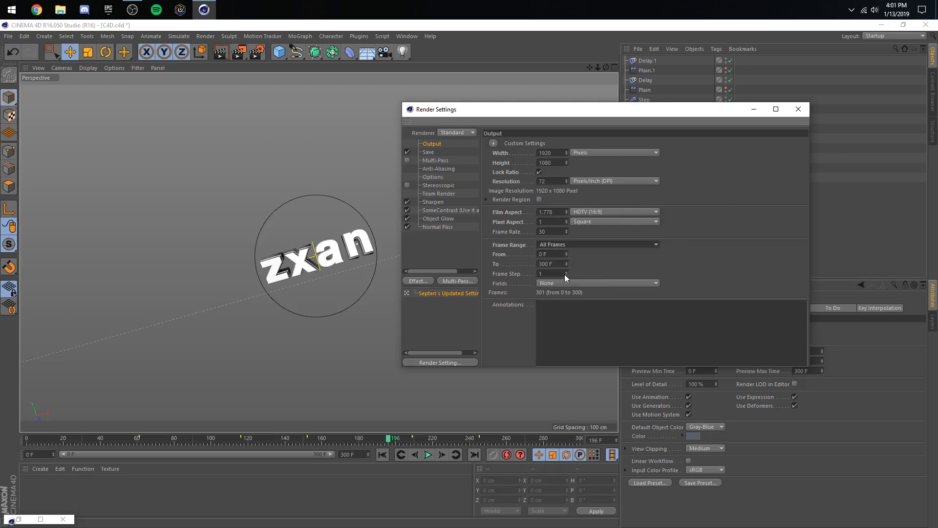
click(446, 178)
click(798, 109)
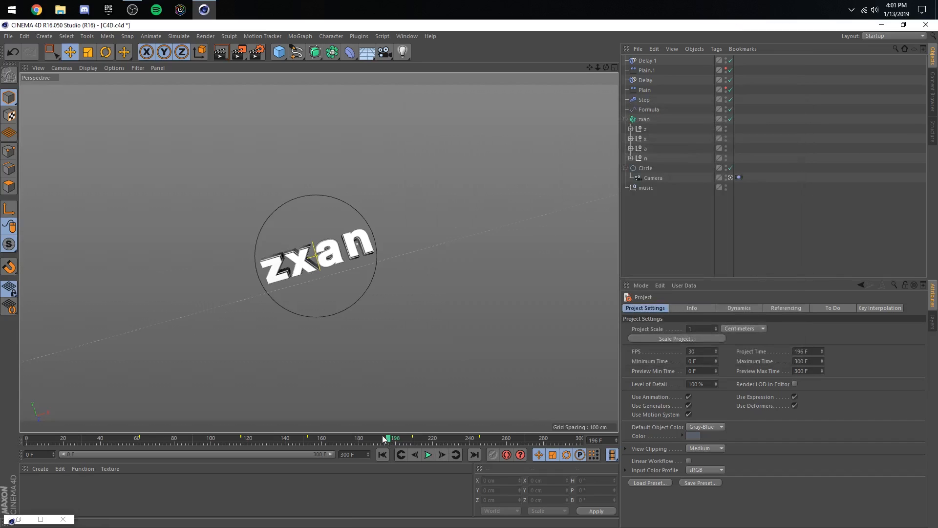
- Play back the whole animation from the first frame
click(382, 454)
click(428, 454)
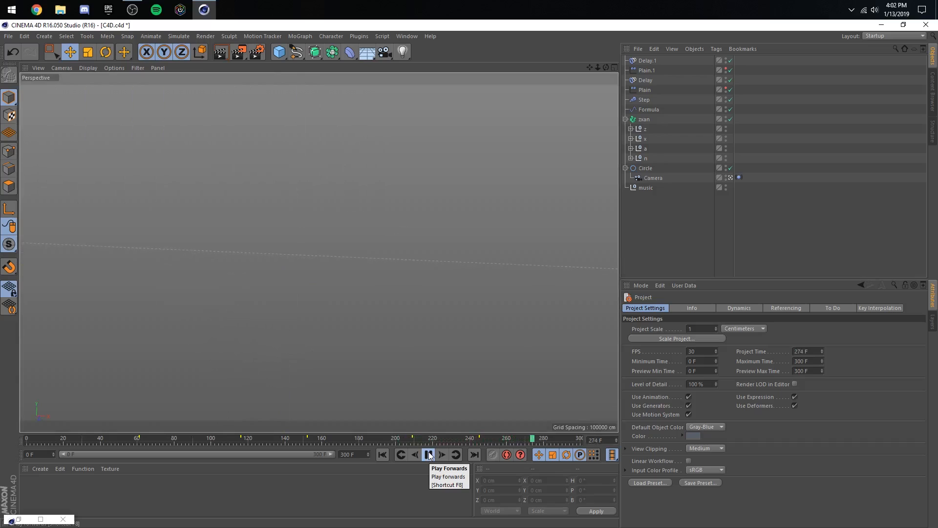
click(430, 456)
- Go to frame 247 with the Camera selected and set the animation's end frame to 247
drag(453, 438, 482, 441)
click(653, 178)
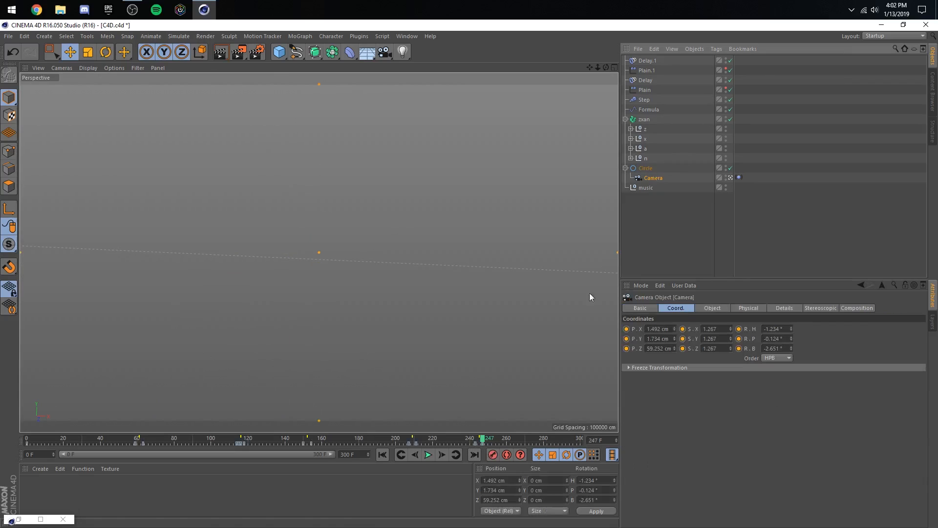
click(354, 451)
text(24)
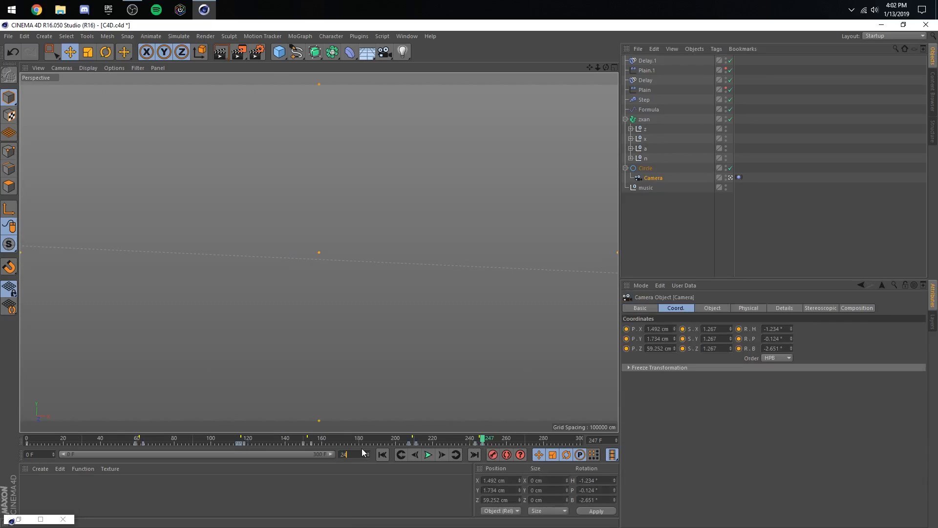
text(7)
key(Return)
- Play back the shortened animation from about frame 110 and scrub to frame 174
drag(547, 438, 273, 464)
click(428, 454)
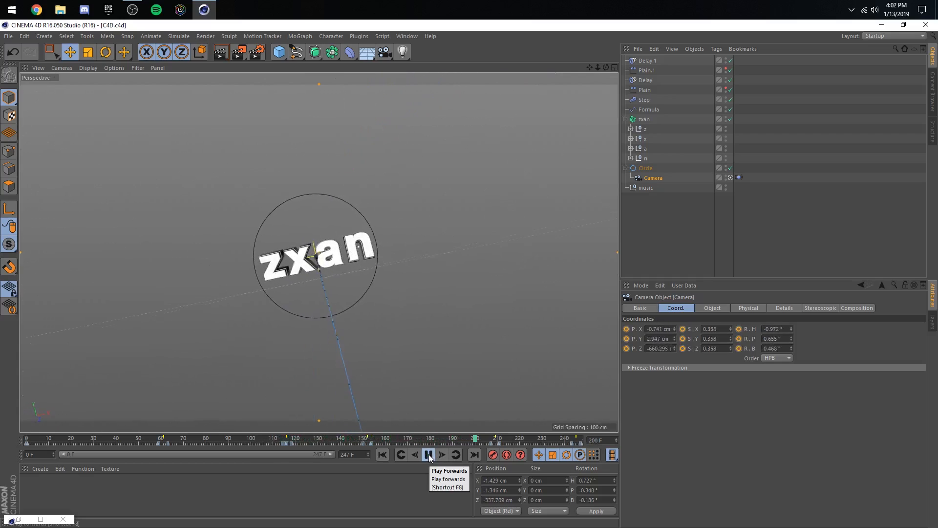
click(429, 454)
drag(464, 440, 58, 497)
- Reopen the F-curve timeline, show the Circle's rotation curves and frame all keys
click(41, 518)
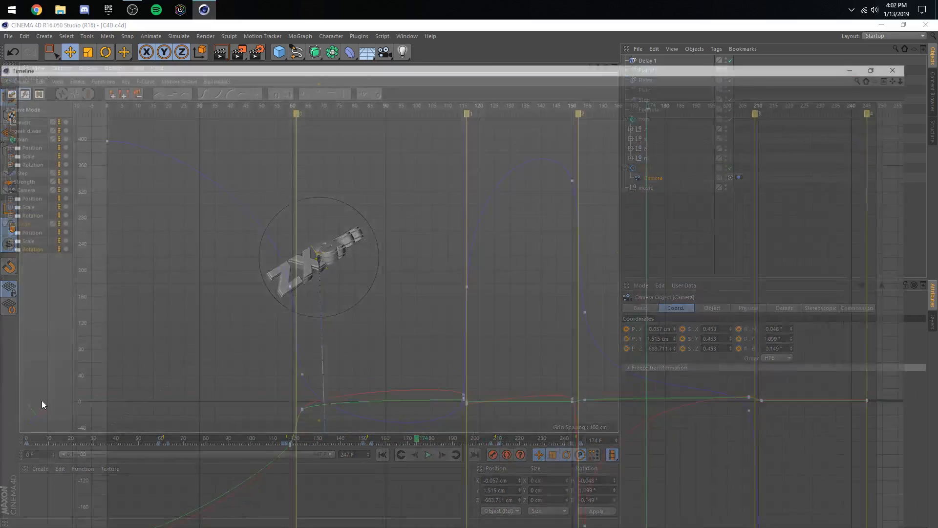
click(32, 211)
click(78, 36)
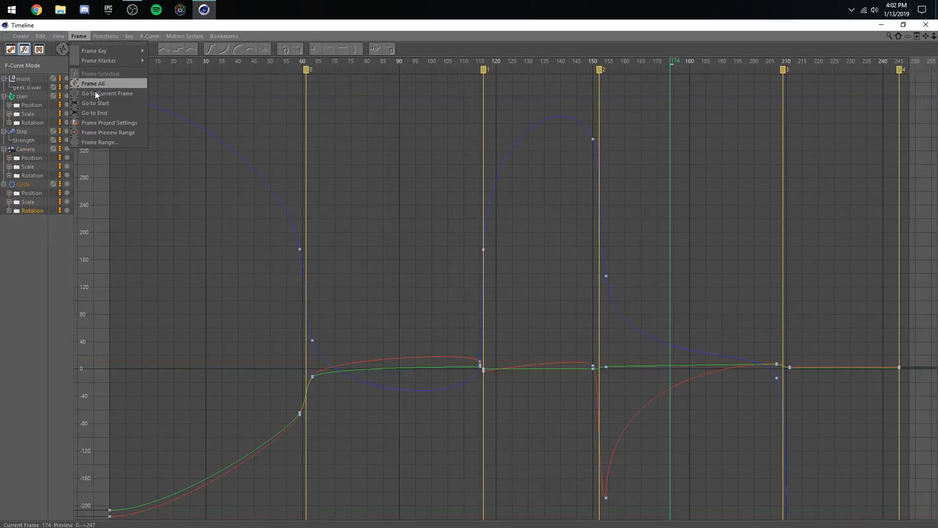
click(94, 85)
drag(646, 191, 689, 196)
- Lower the Circle's bank key just after marker 2, at frame 154, to about 85°
click(613, 254)
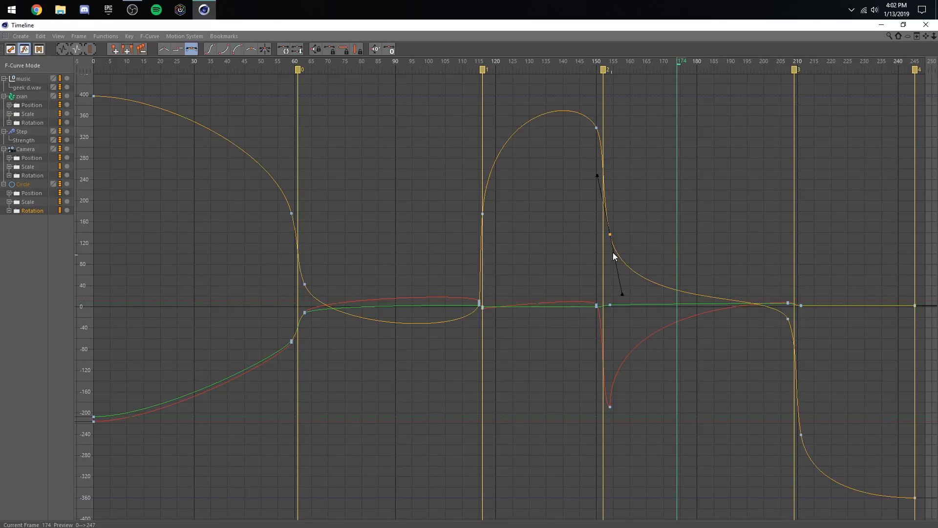
drag(608, 236, 608, 247)
click(610, 245)
drag(610, 246, 610, 261)
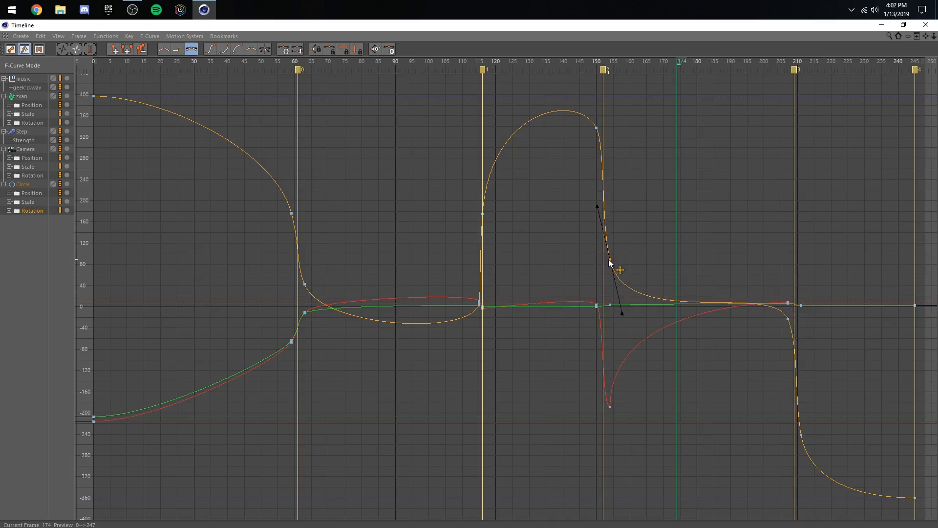
click(788, 323)
- Minimize the timeline and play back the adjusted camera rotation from about frame 112
click(880, 25)
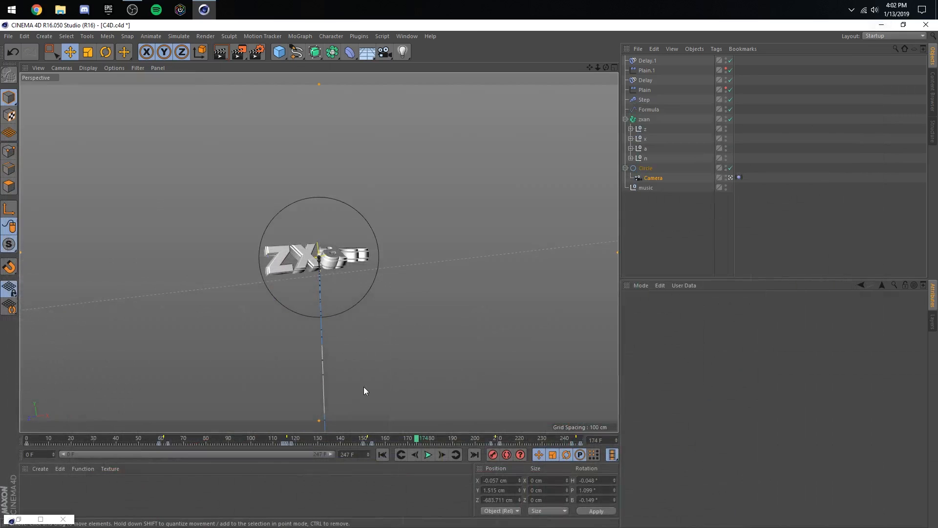
click(276, 438)
click(428, 455)
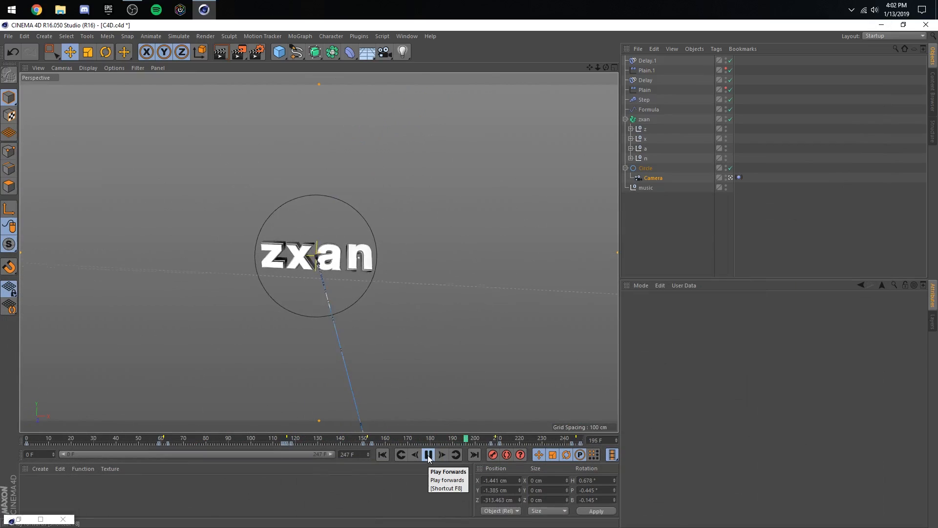
- Stop playback and raise the Circle's bank keys in the F-curve timeline to about 115° at frame 154 and about -22° at frame 207
click(428, 457)
click(40, 519)
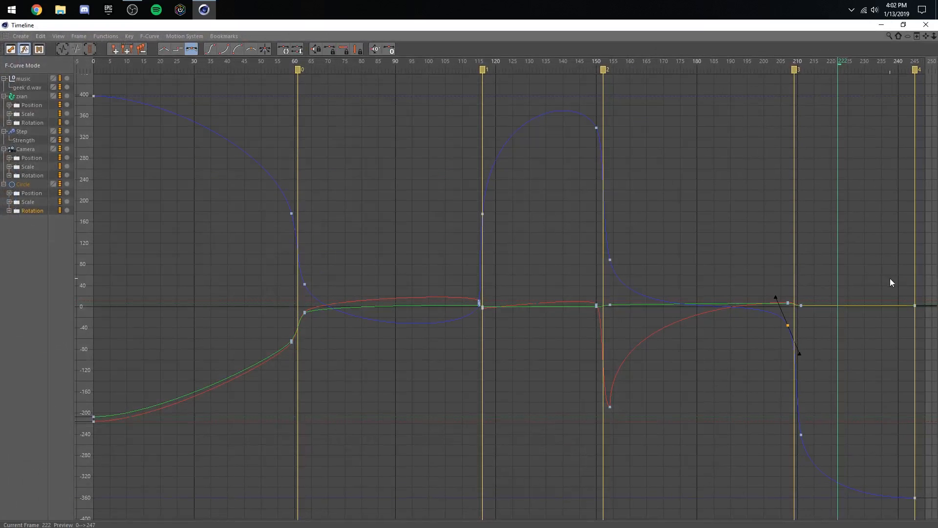
click(697, 296)
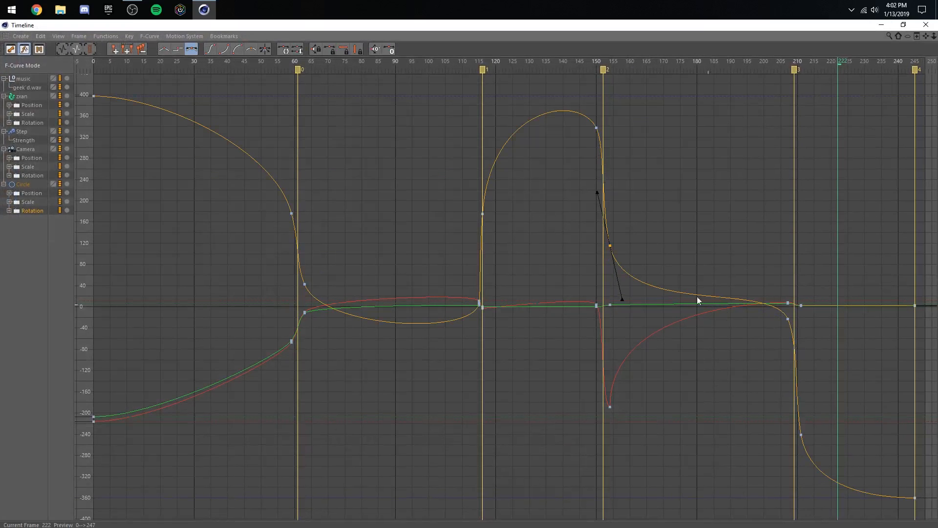
- Minimize the timeline and play back the camera rotation from about frame 142 through the end of the animation
click(881, 25)
click(345, 440)
click(430, 457)
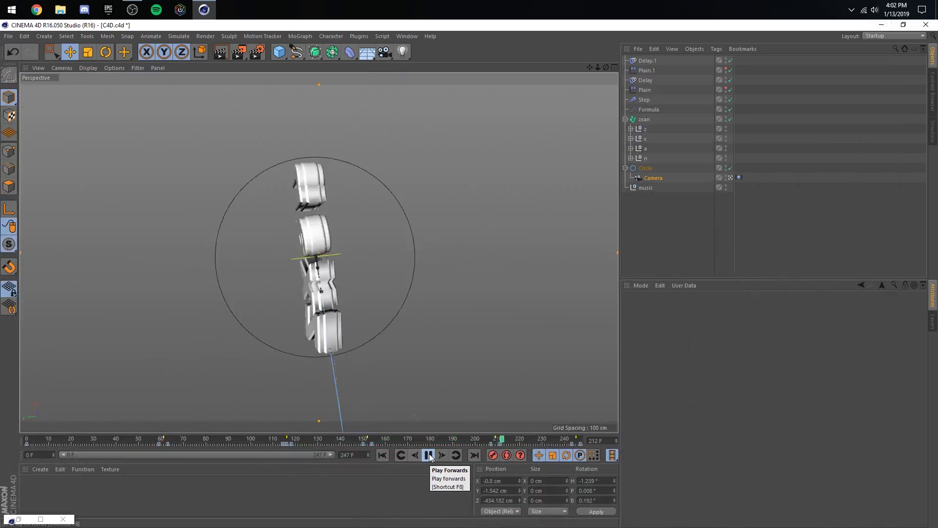
click(429, 456)
- Save the project and return the animation to frame 0
key(ctrl+s)
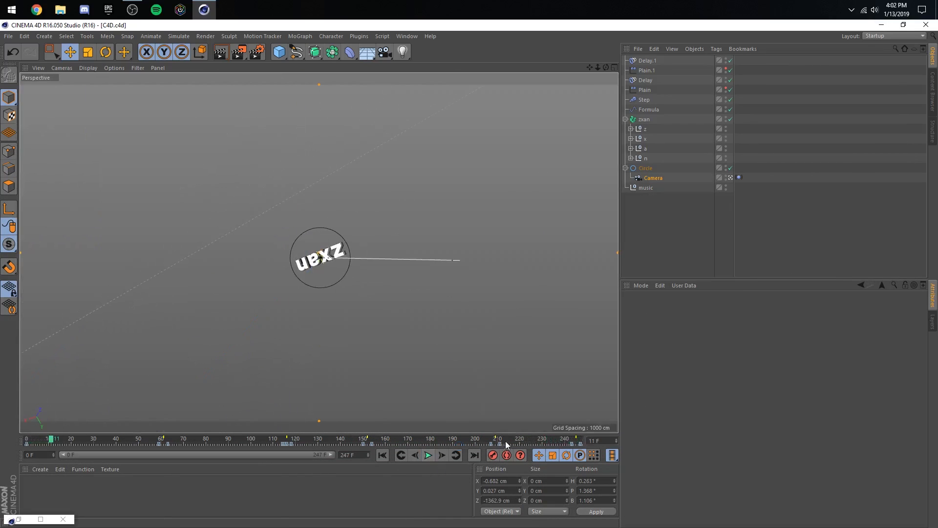
drag(508, 441, 536, 441)
click(383, 455)
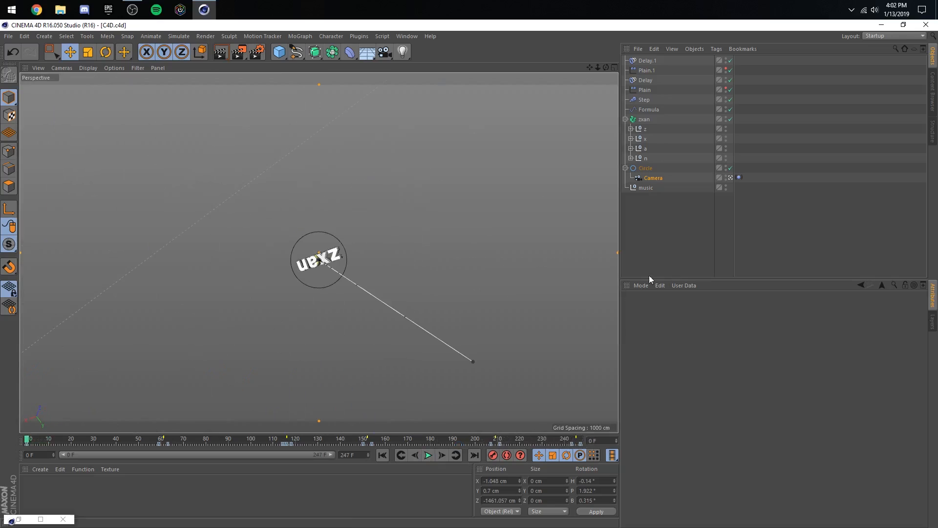
click(812, 227)
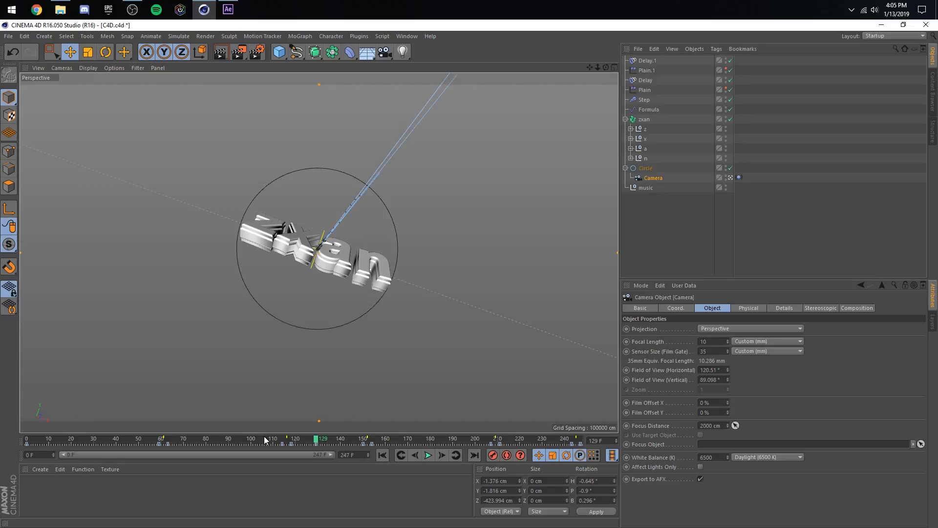
- Scrub to the beat near frame 115, select the keys at frame 116 and undo the last two changes
drag(268, 442, 285, 444)
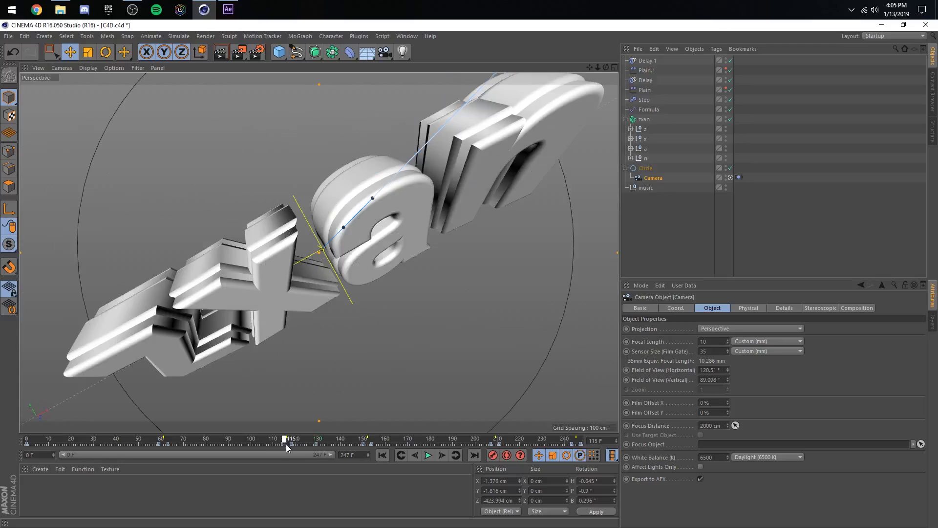
click(288, 445)
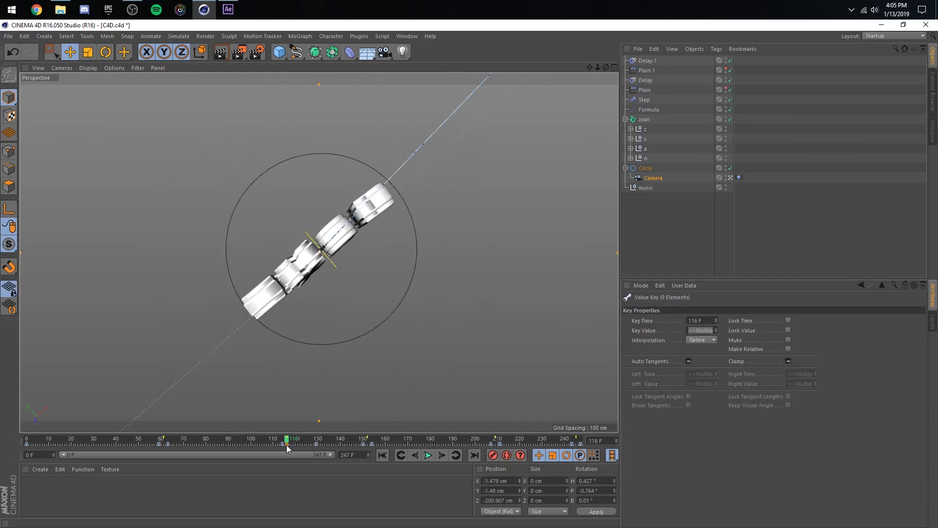
key(ctrl+z)
key(ctrl+z)
- Scrub between about frames 107 and 127, play back the camera move and select the Camera object
drag(267, 442, 311, 444)
click(428, 455)
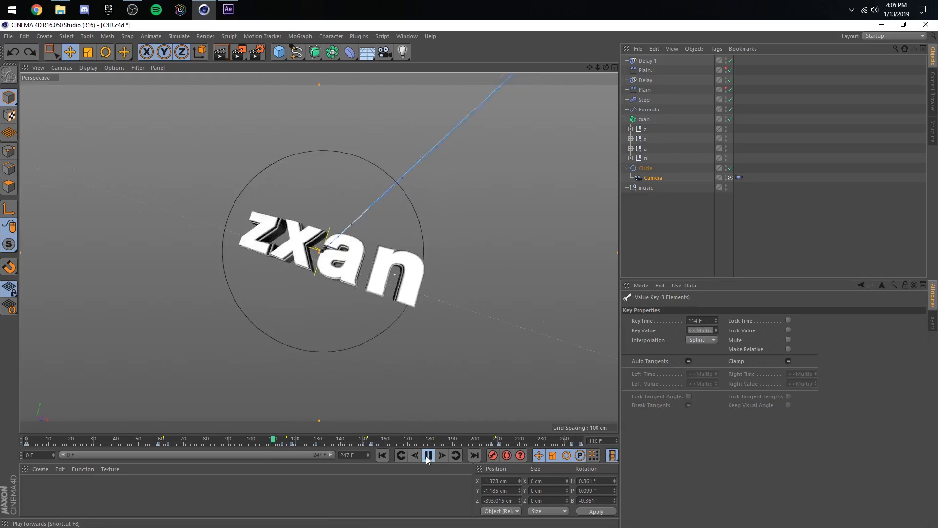
click(658, 179)
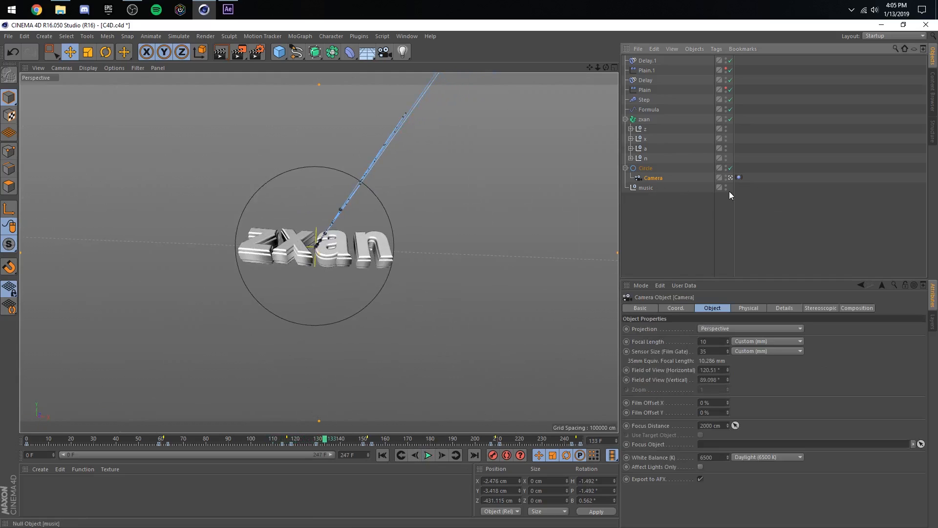